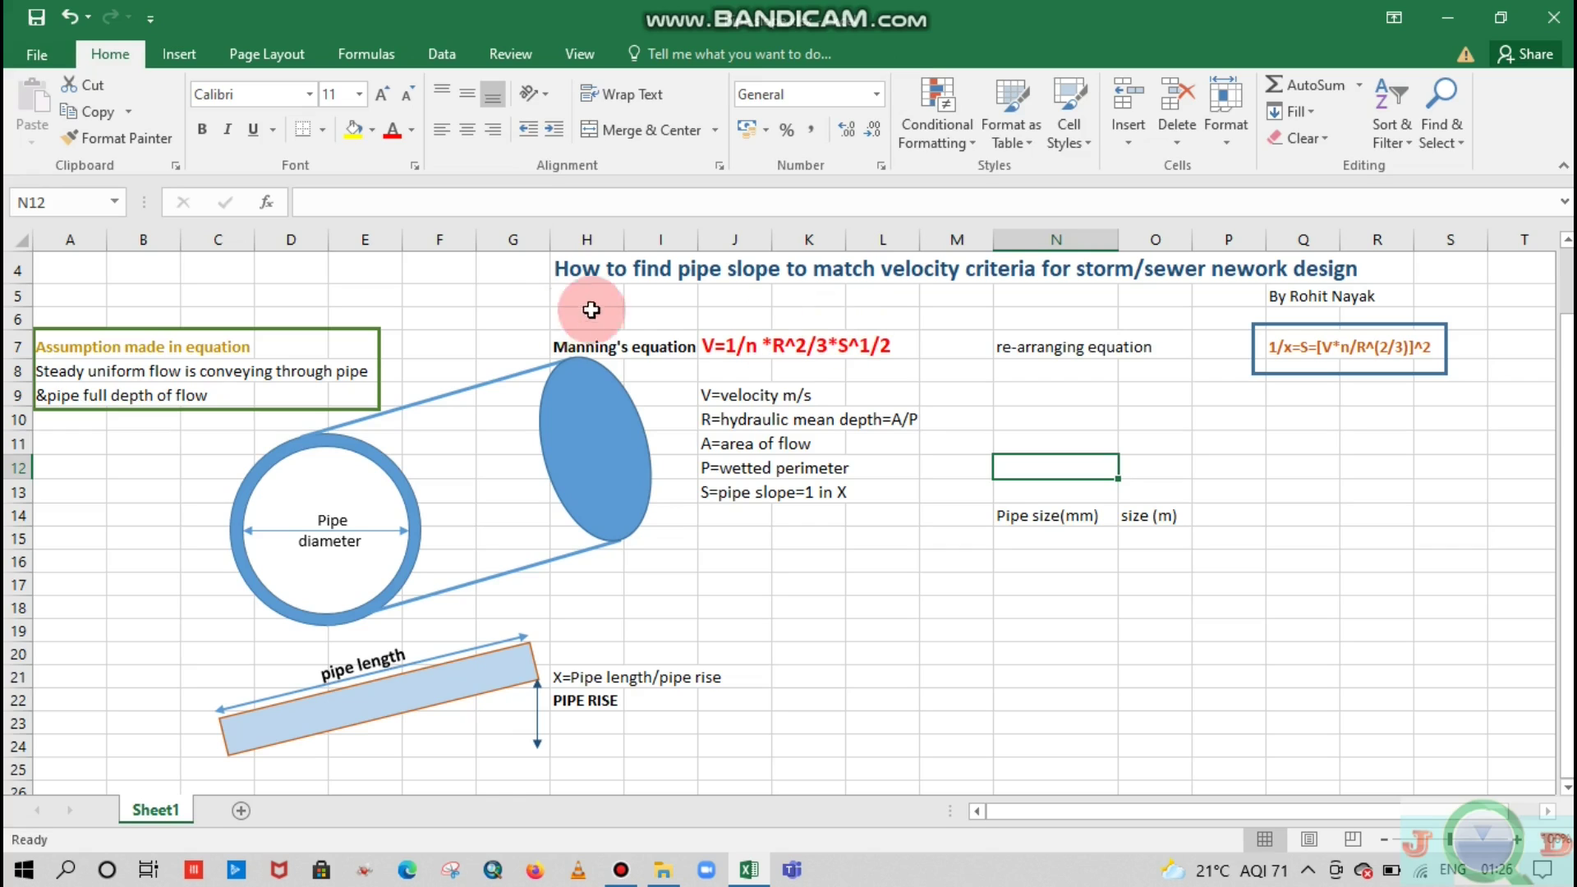
click(976, 314)
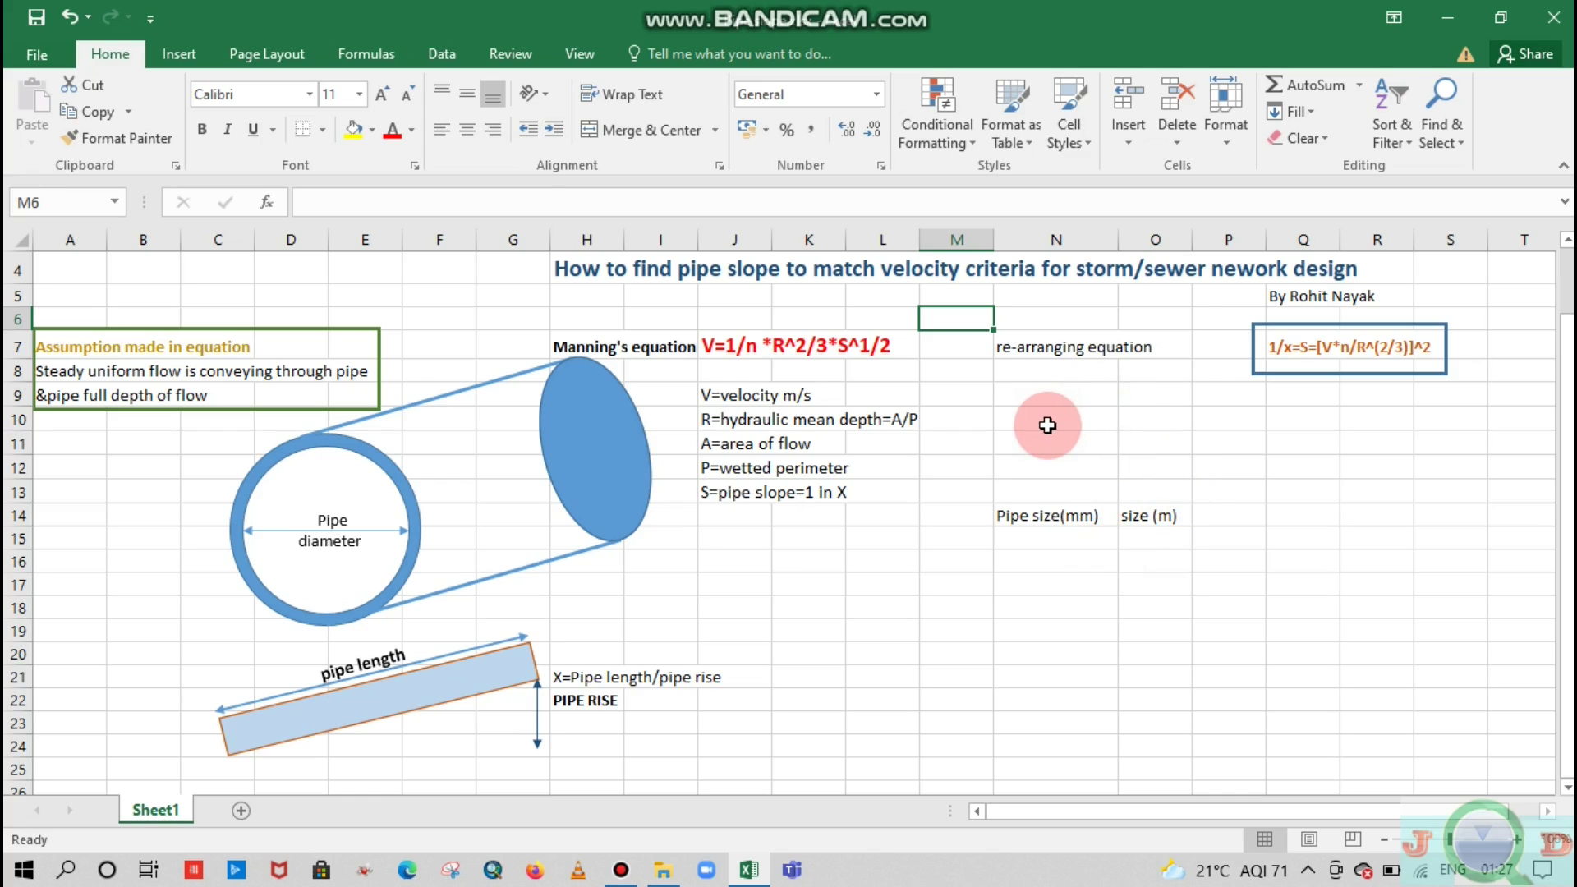
ctrl+scroll(1044, 424, down, 1)
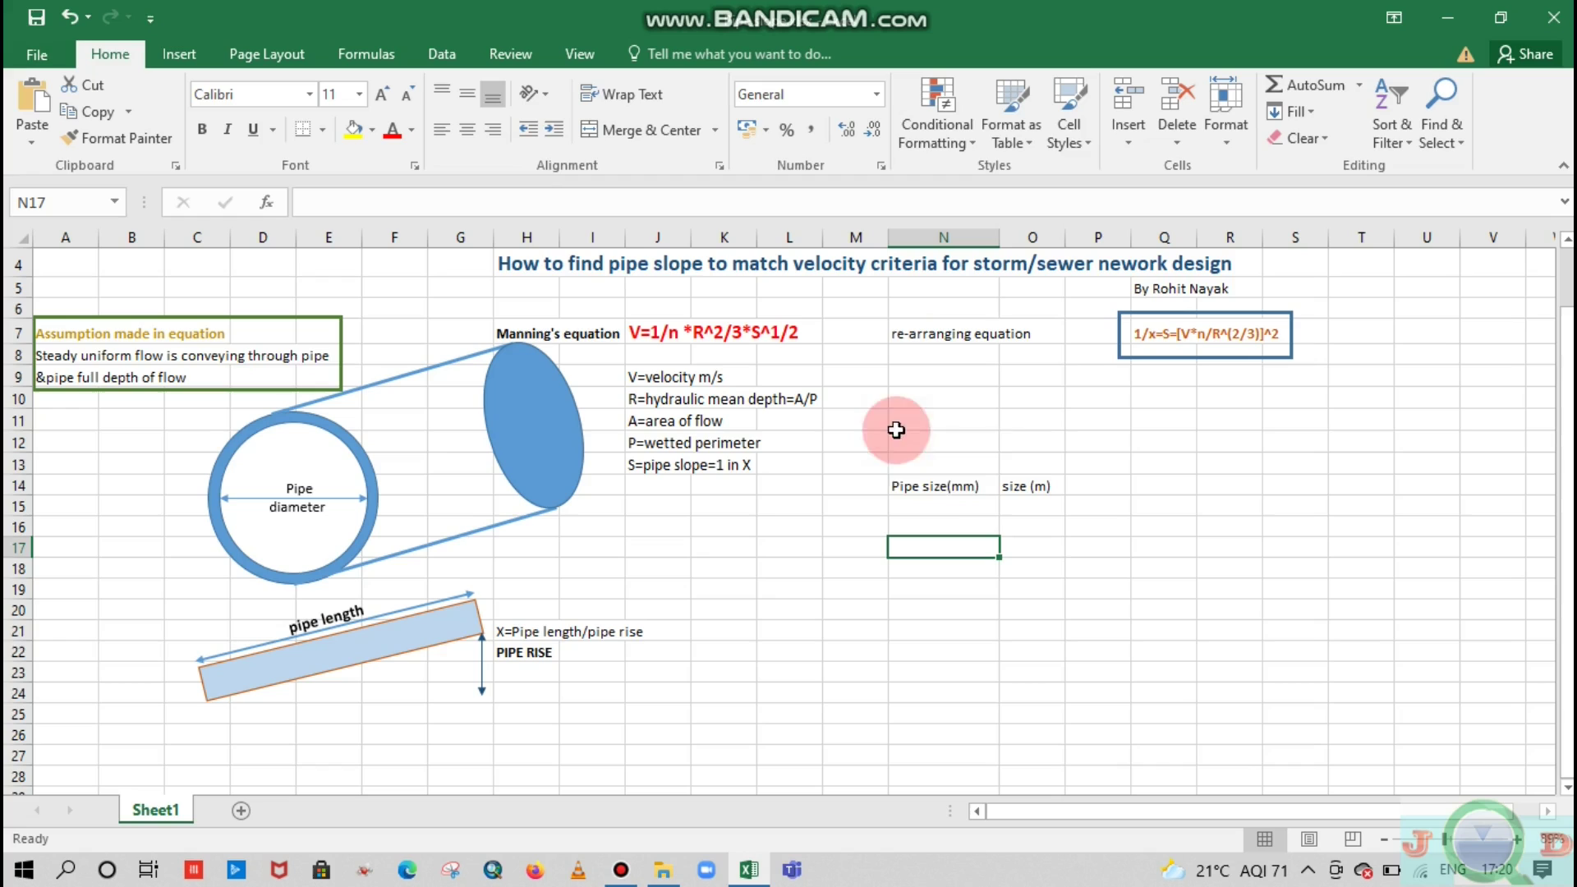
click(978, 443)
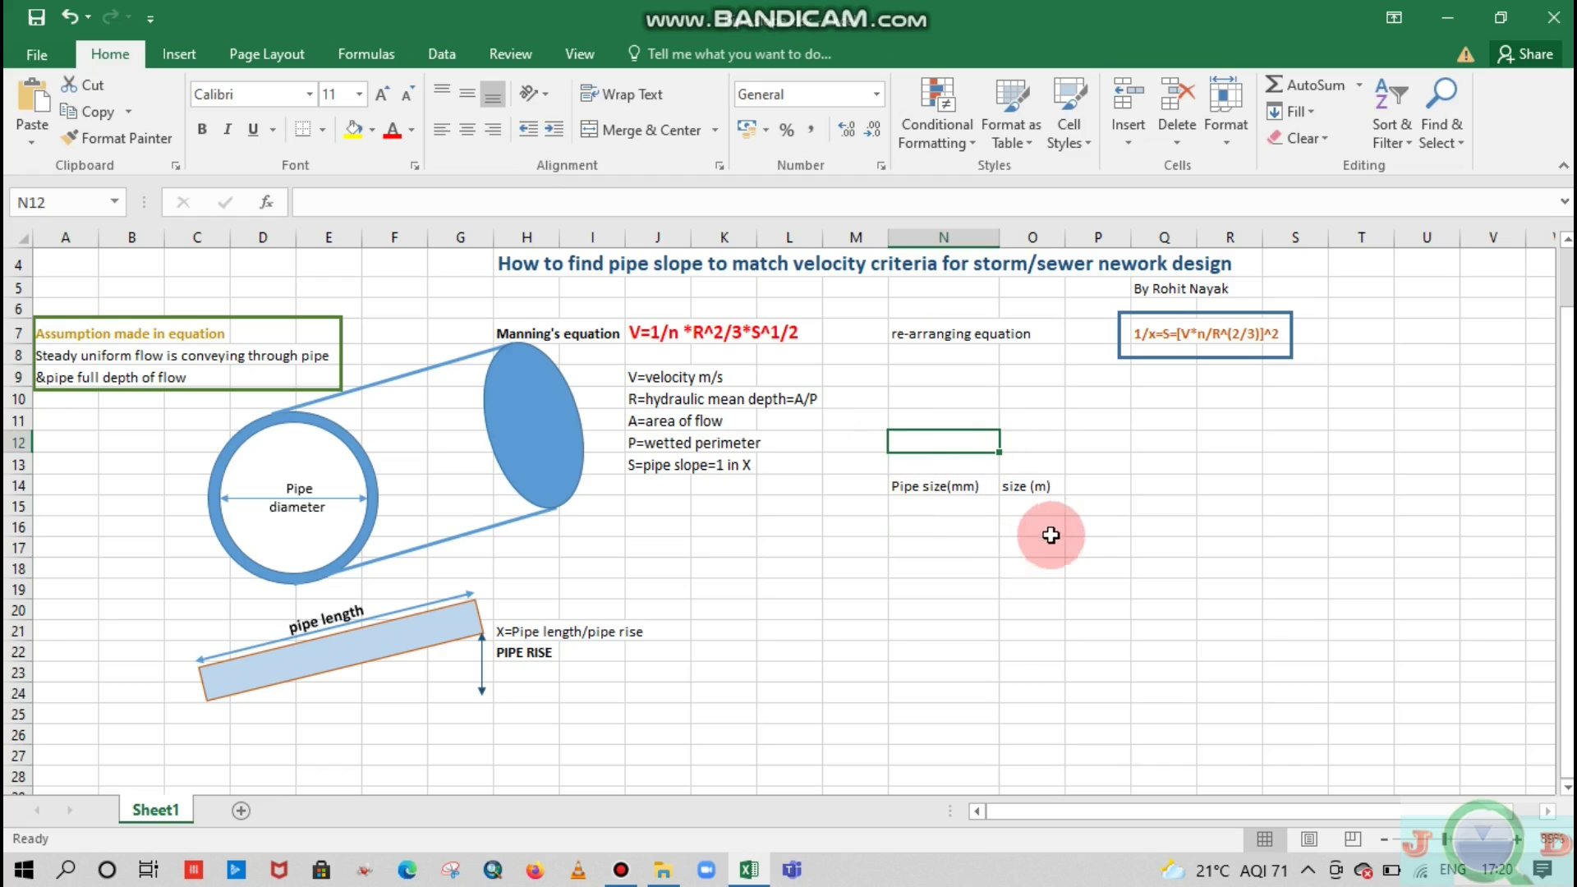
Step: Fill the Pipe size(mm) column from N15 down with 500, 600, 800, 1000, 1200, 1500 and 2000
click(924, 505)
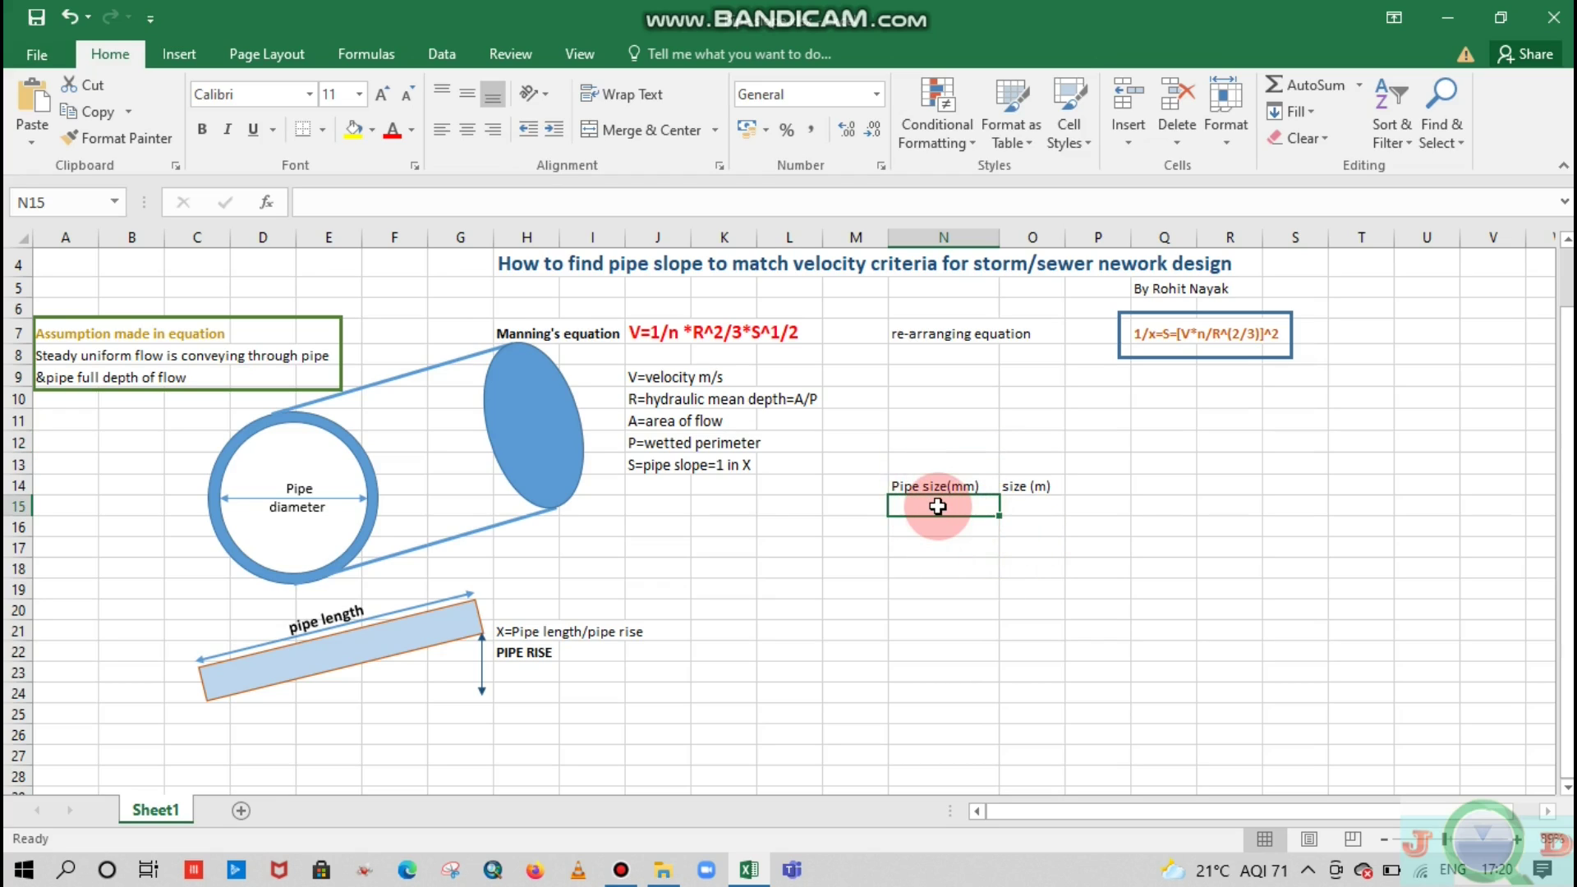
text(500)
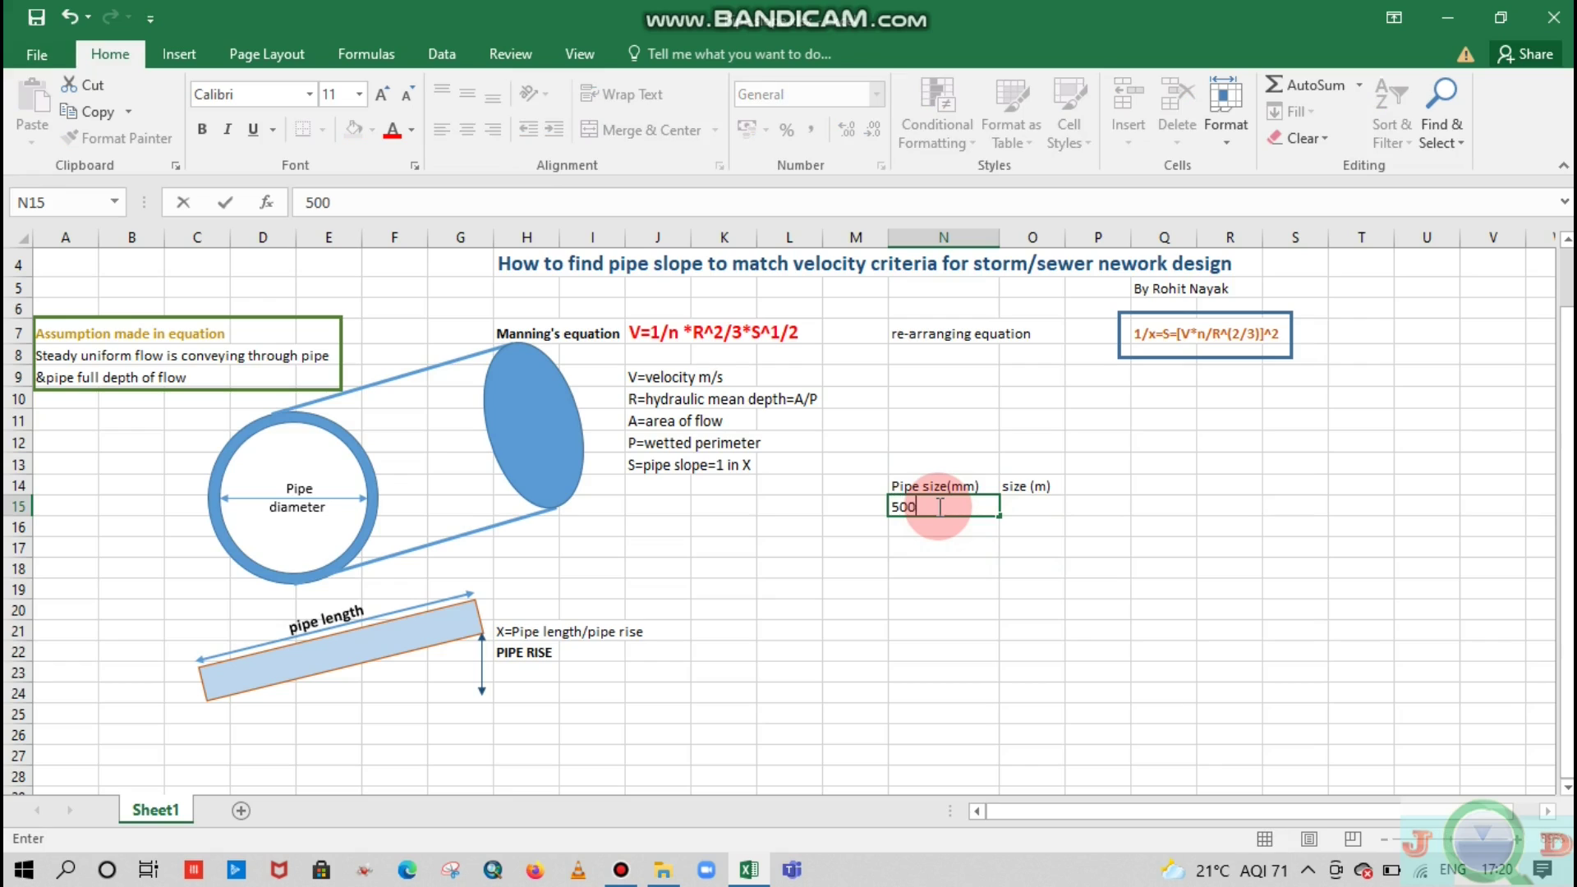
key(Return)
text(600)
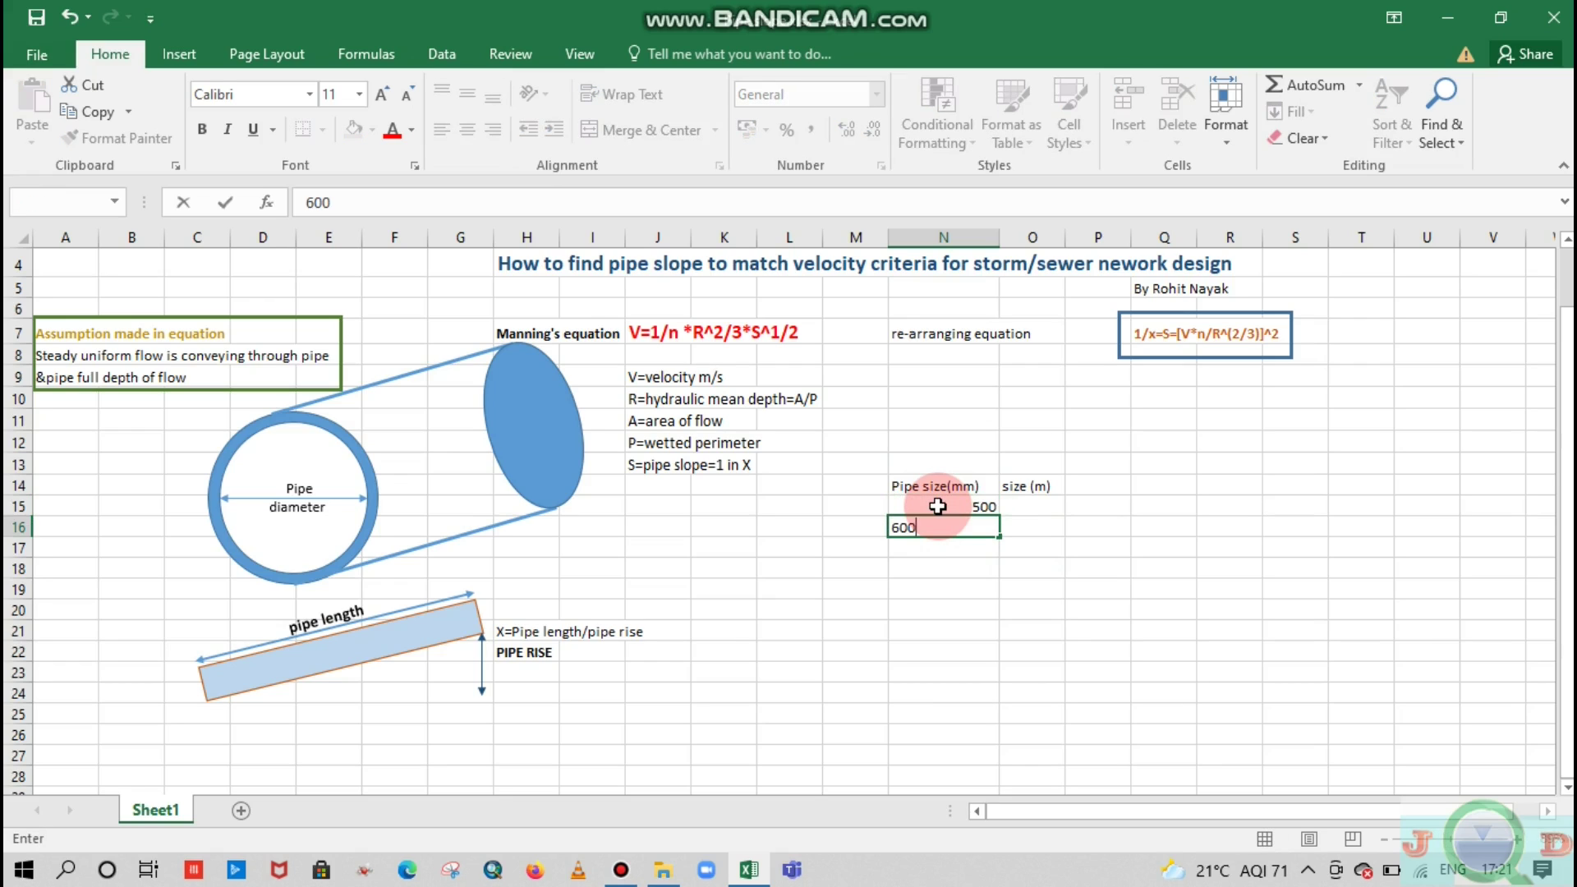
key(Return)
text(800)
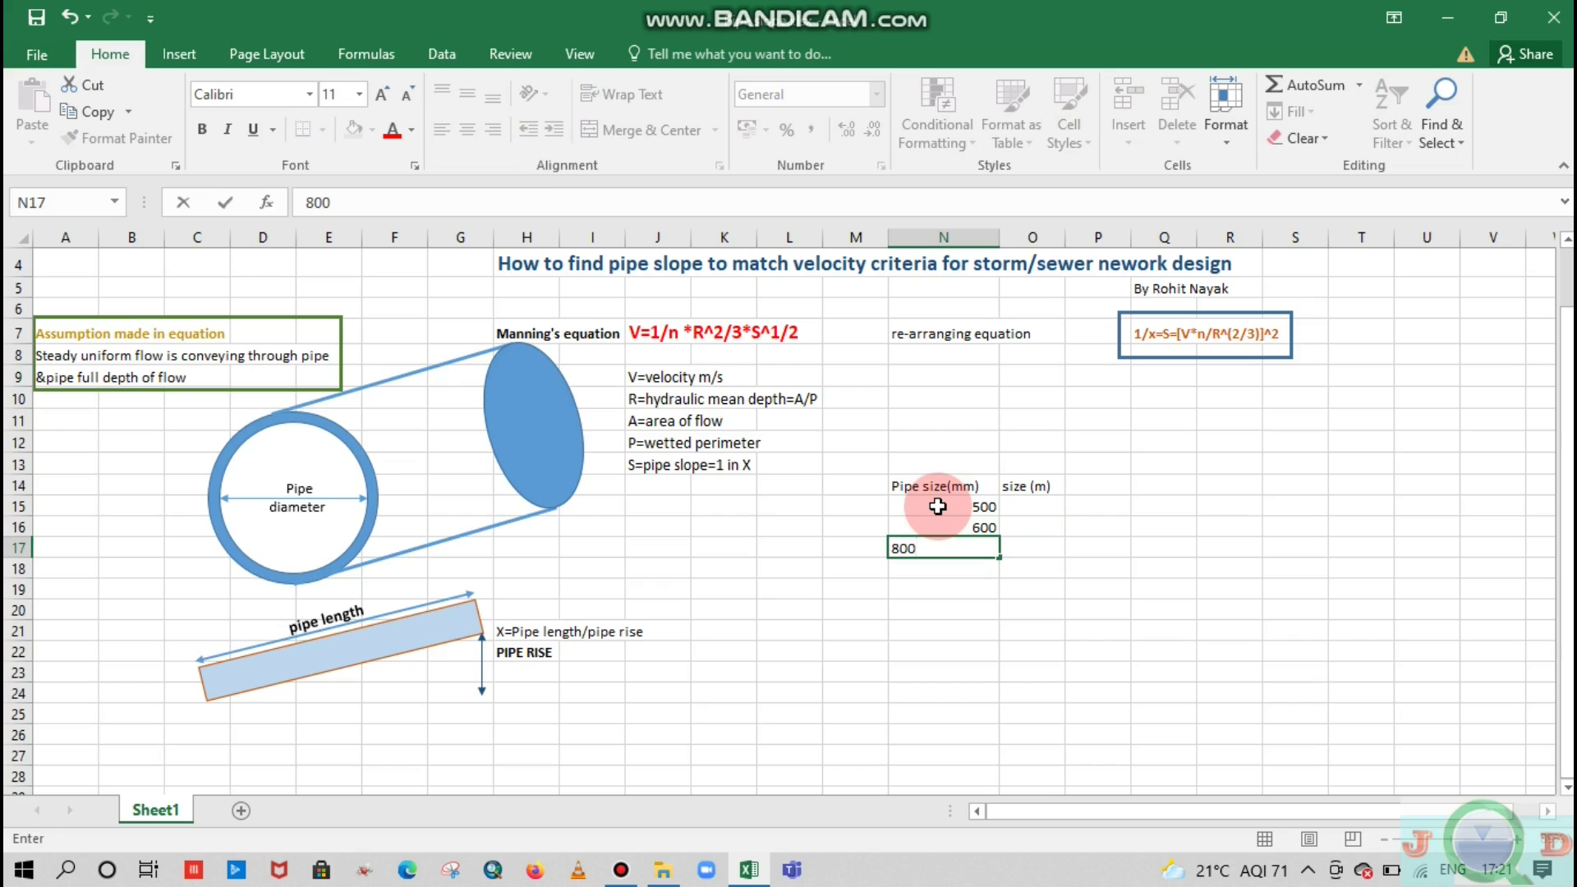
key(Return)
text(1000)
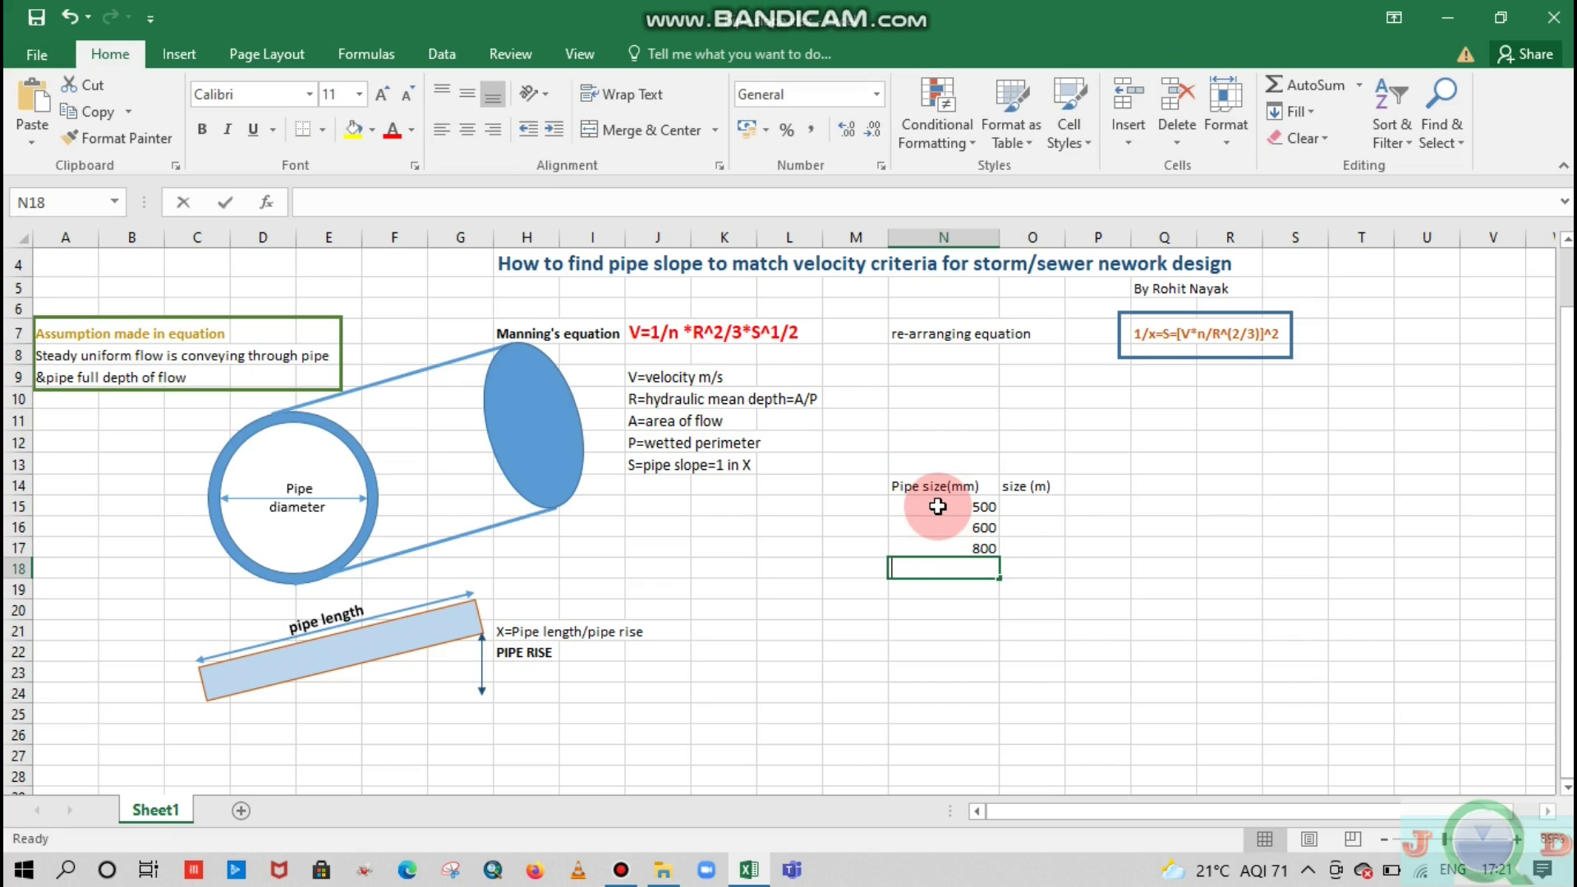
key(Return)
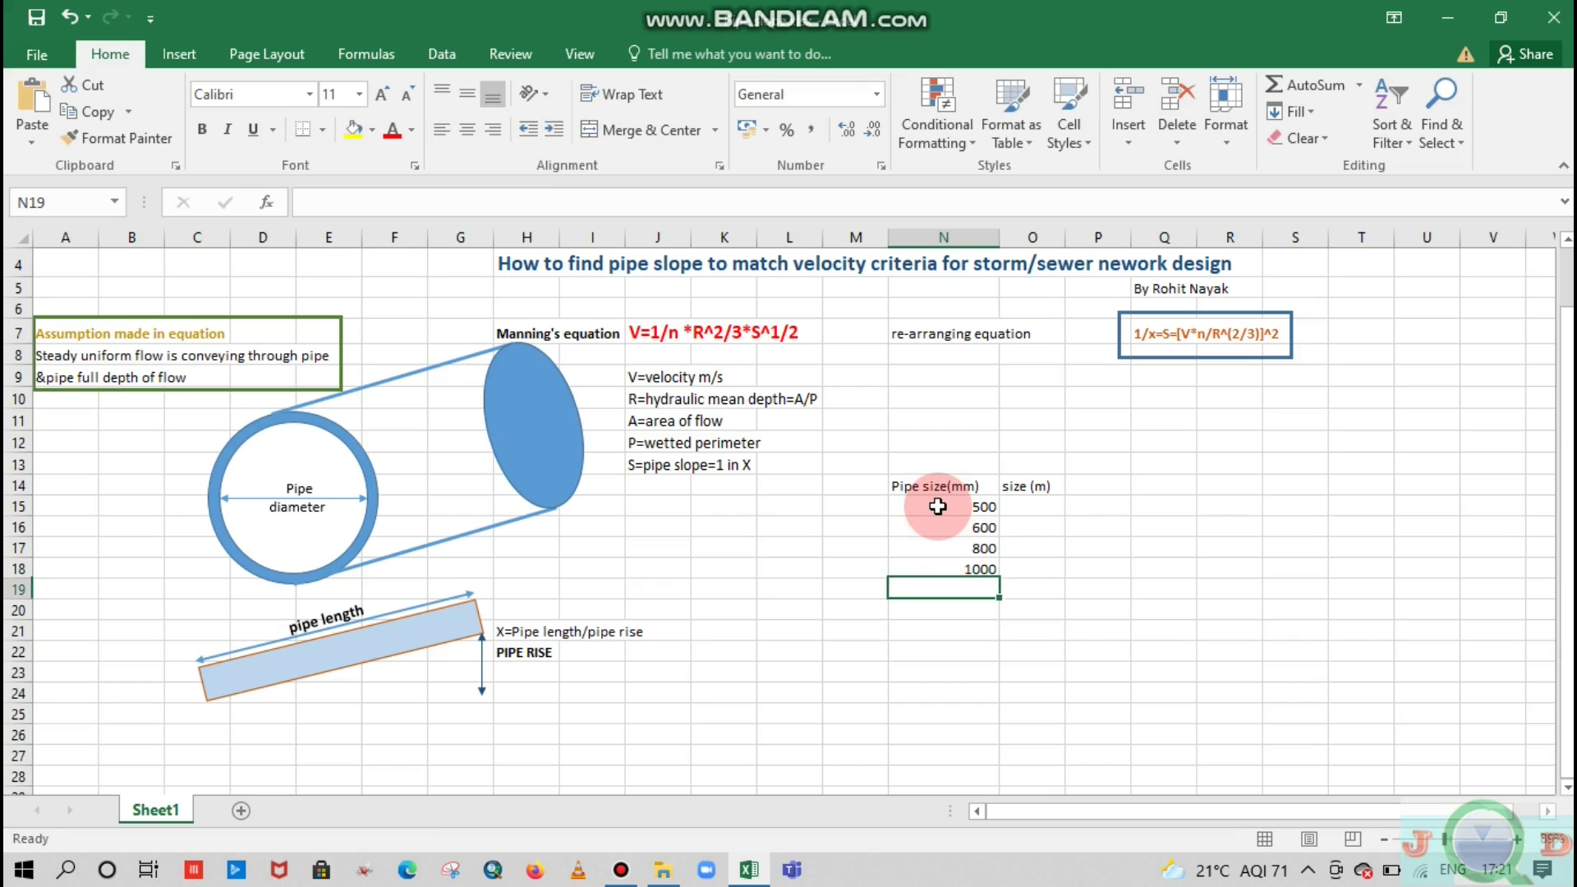
text(1200)
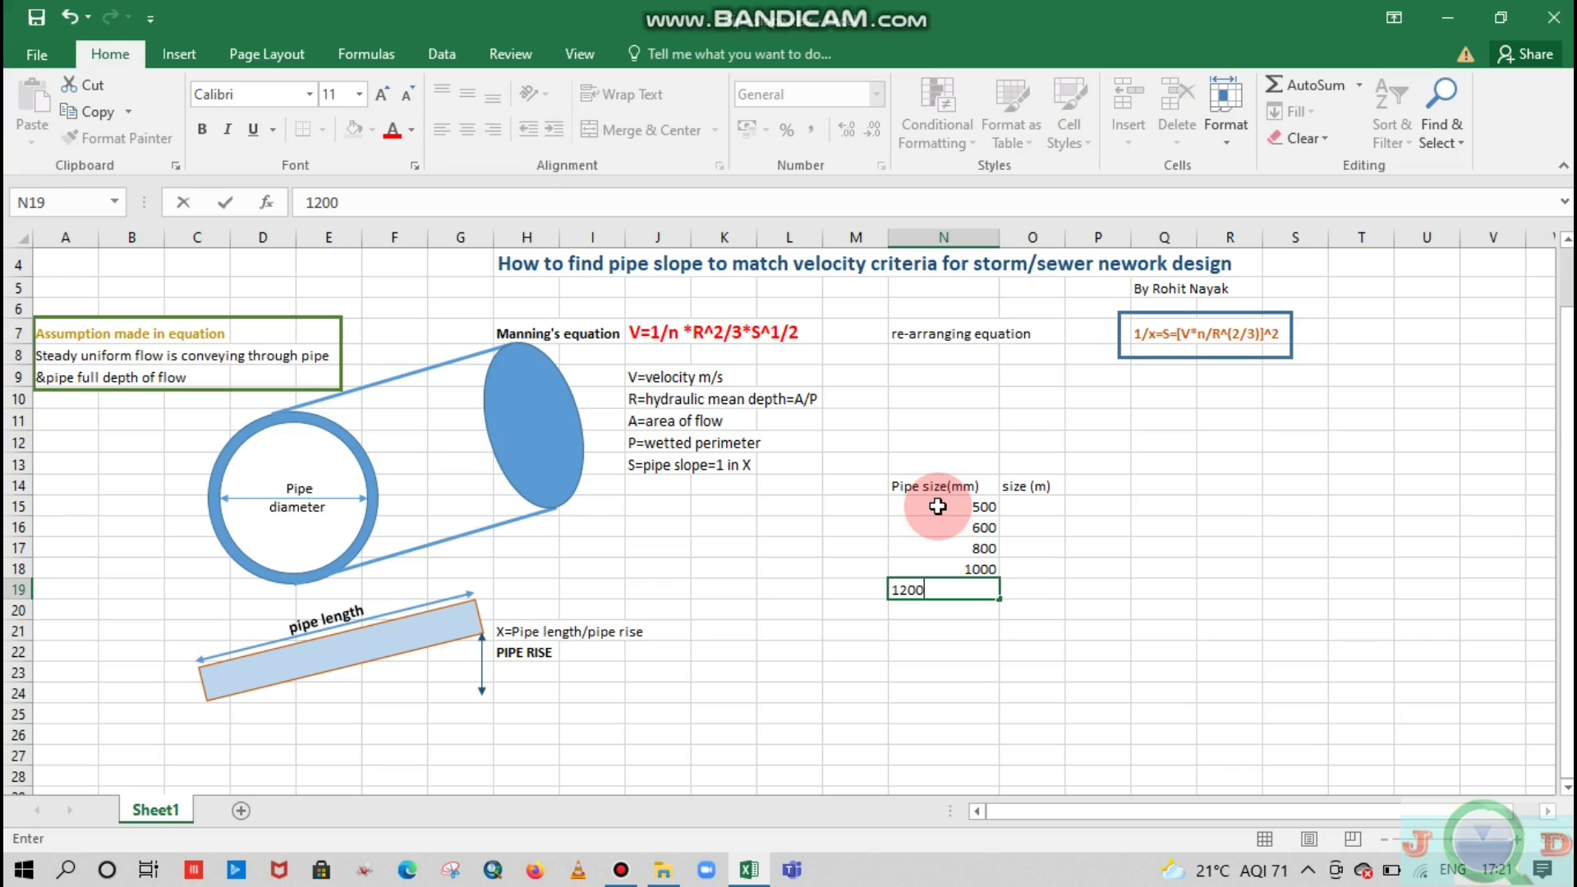
key(Return)
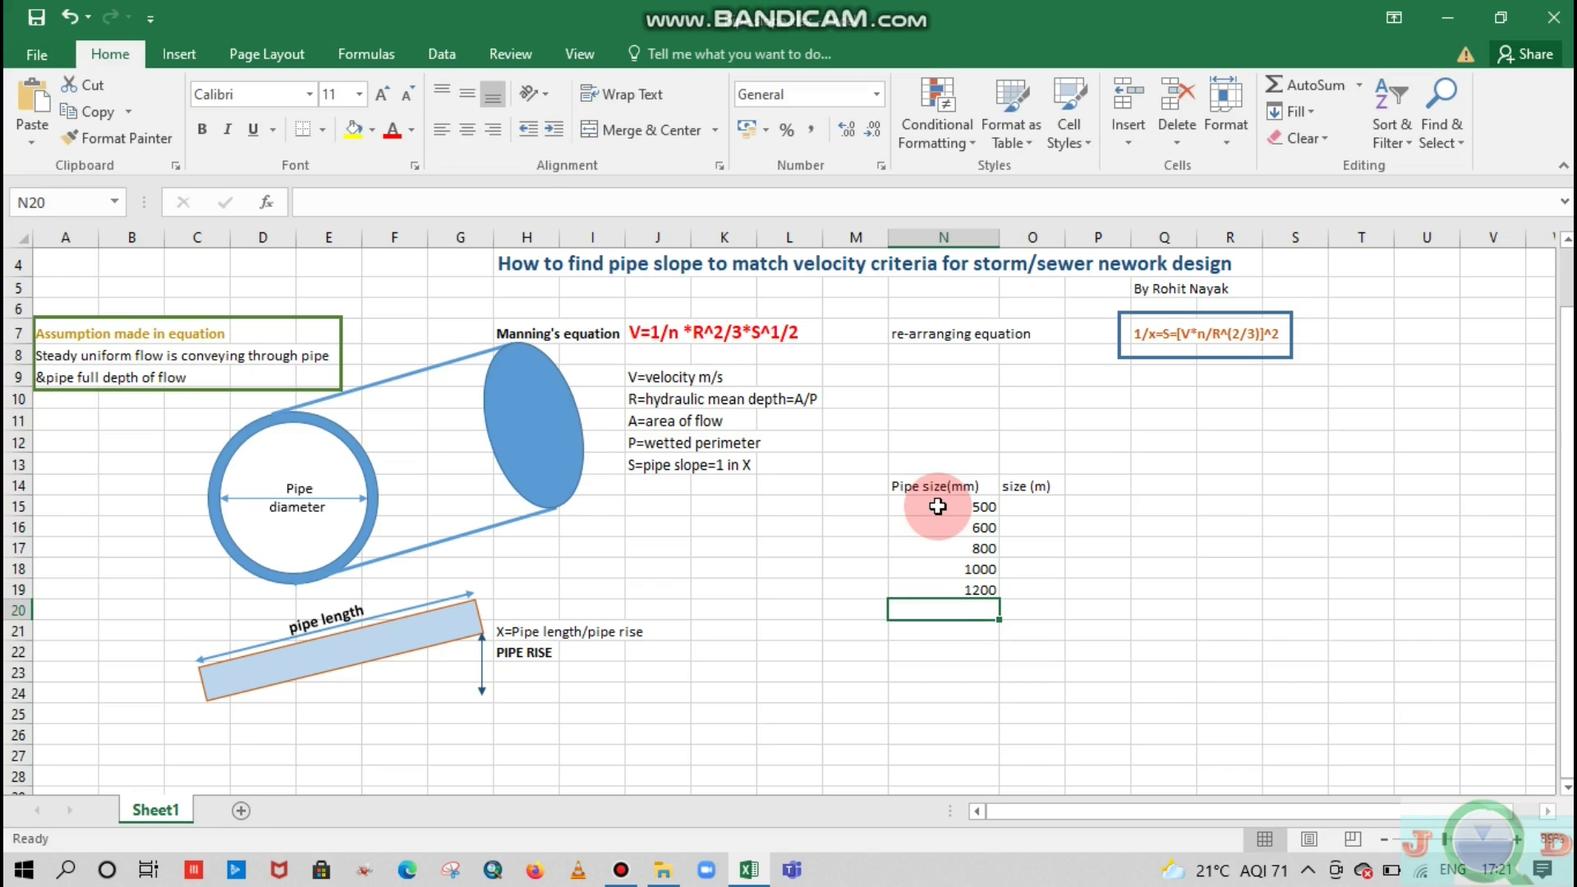
text(1500)
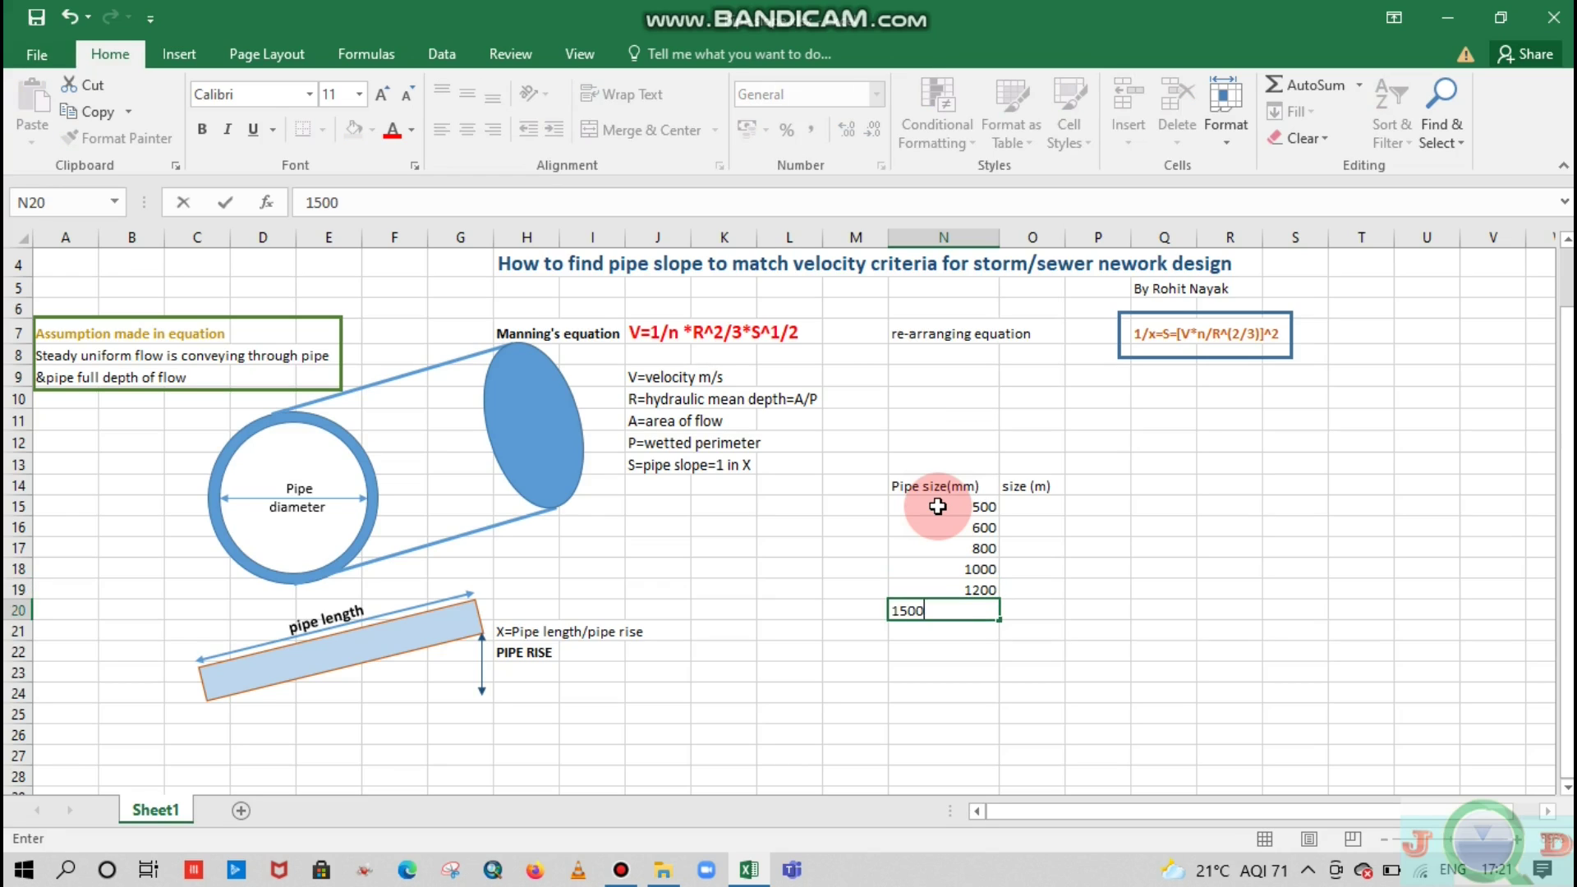
key(Return)
text(200)
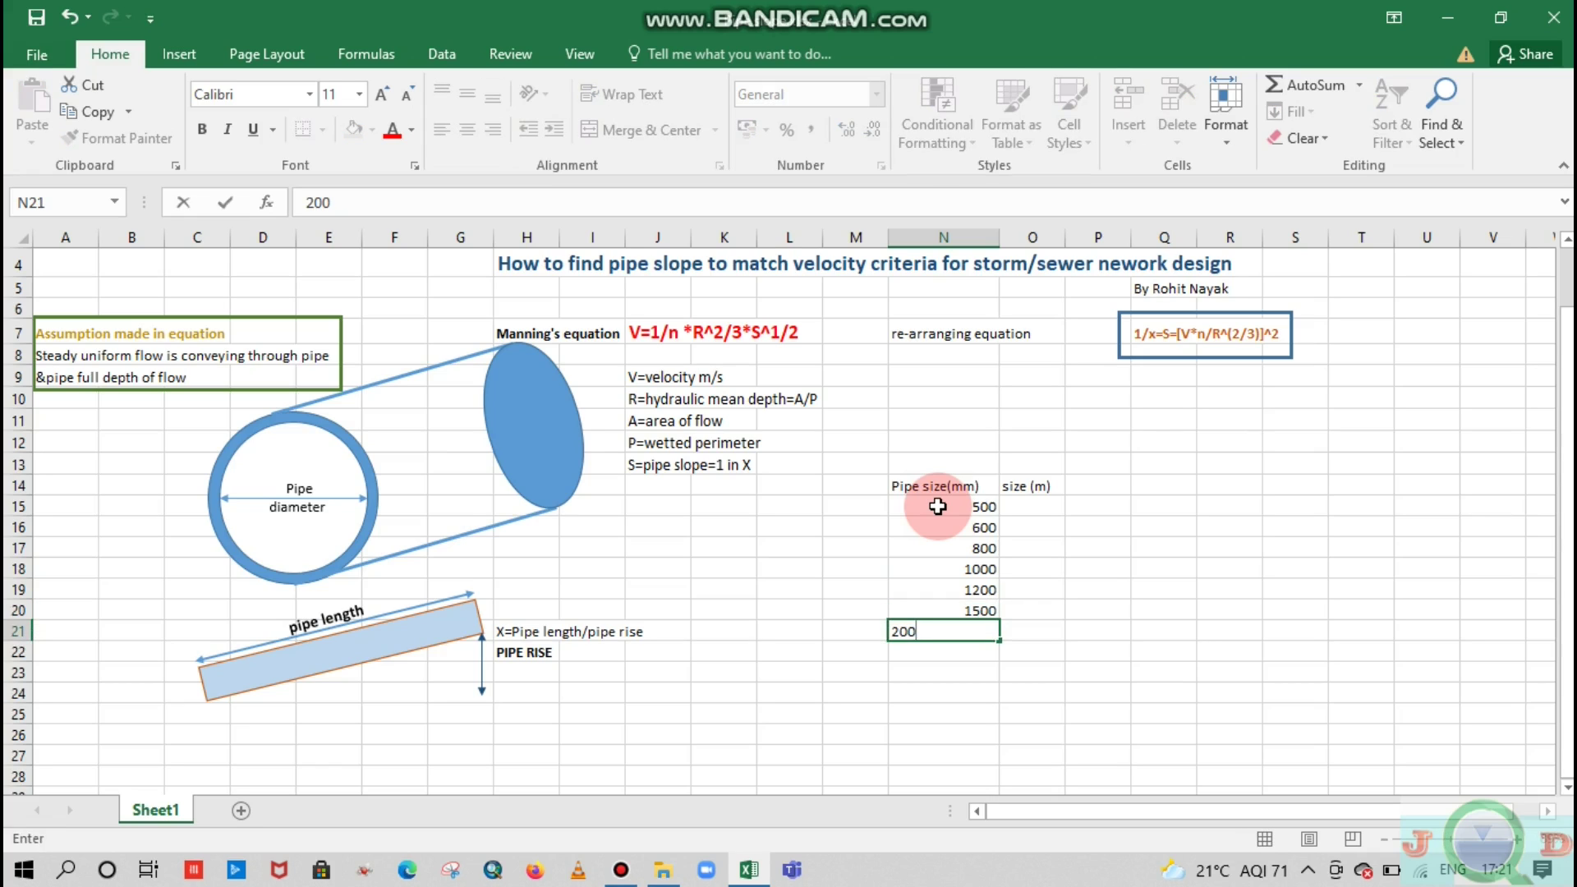
text(0)
key(Return)
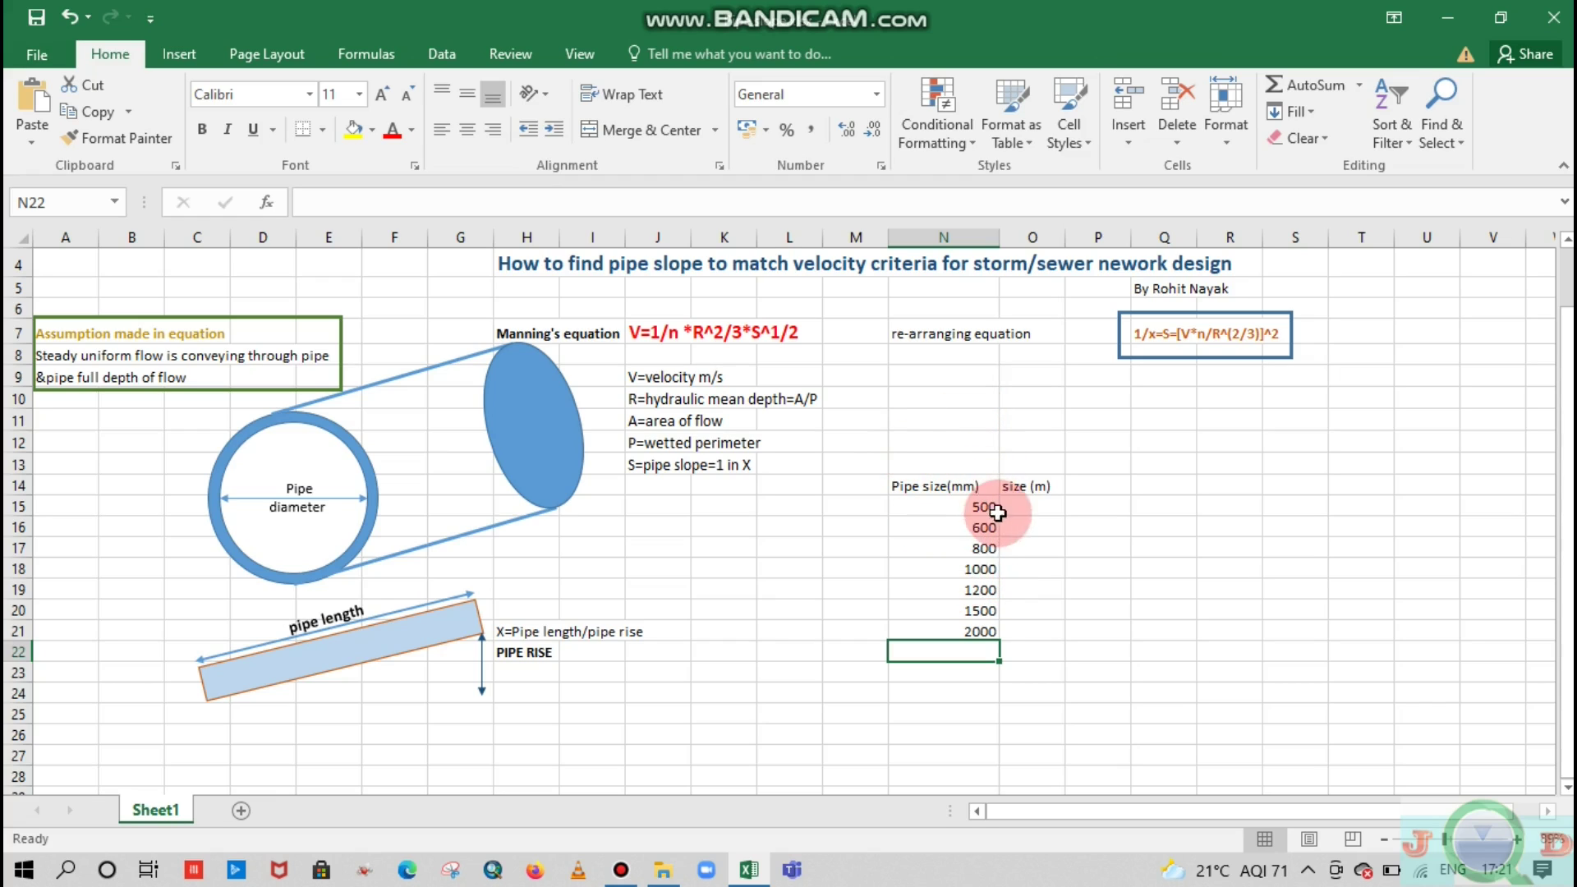
Step: Add a "min velocity" label in N9 and enter 0.75m/s beside it in O9
click(929, 377)
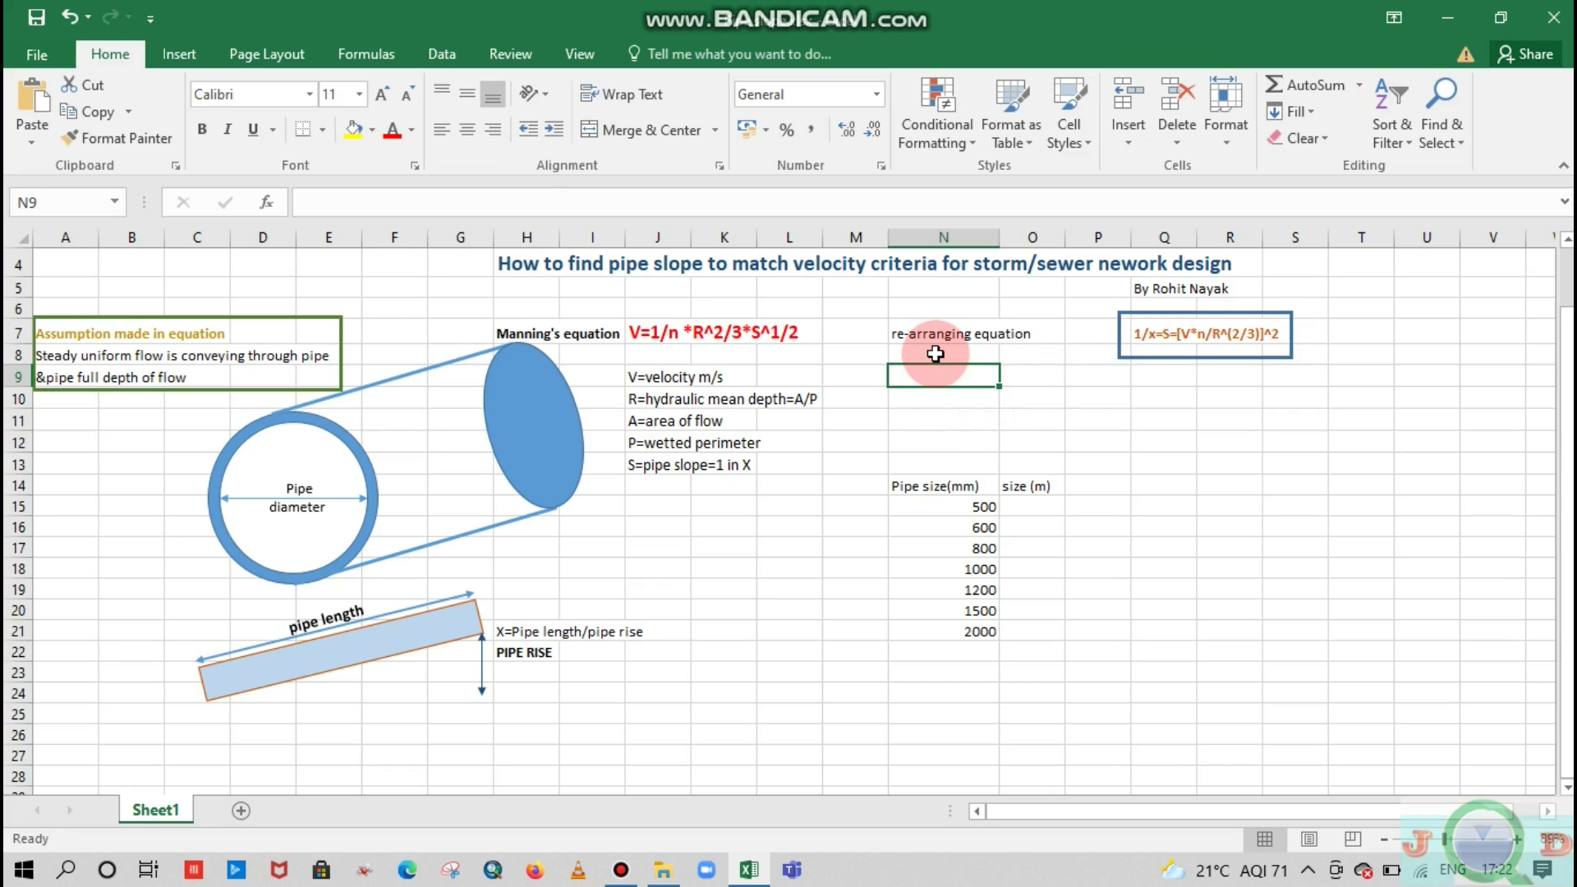
text(in )
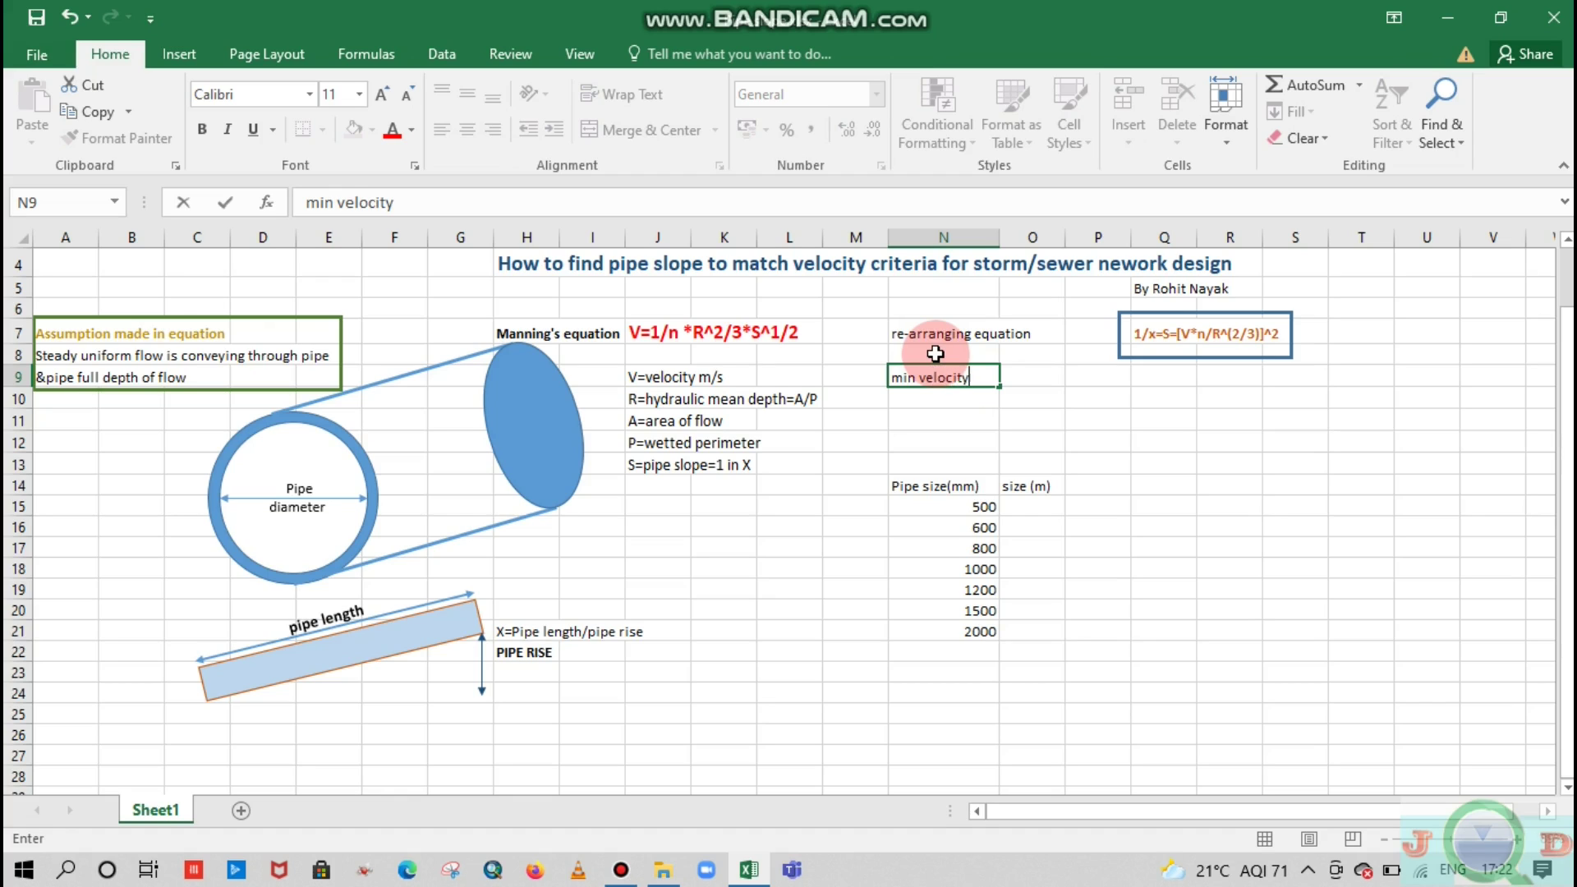
text(velocity)
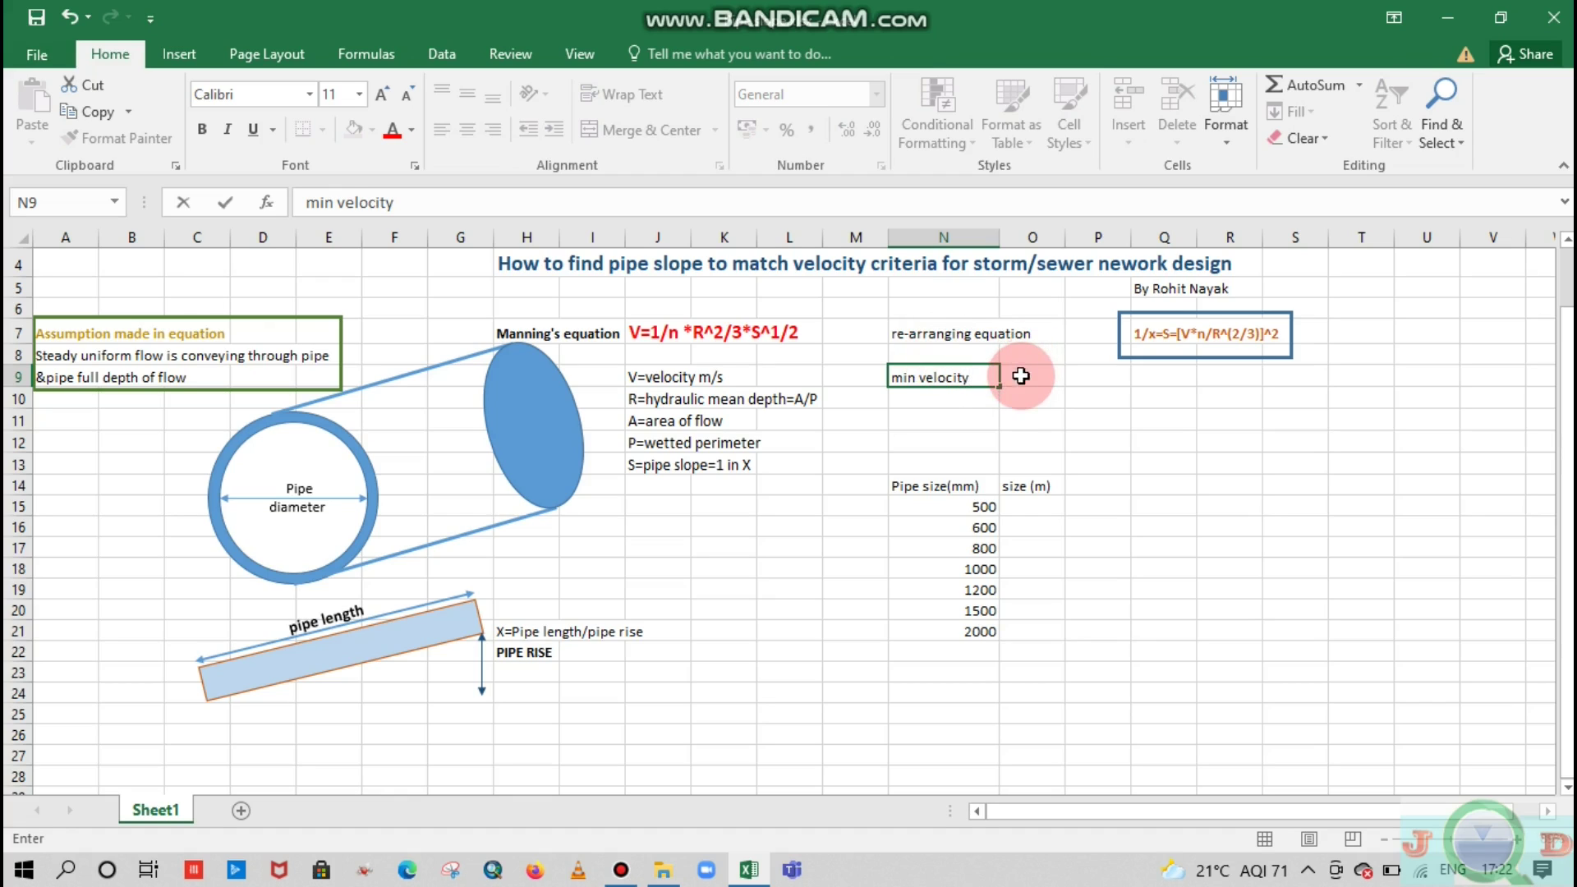
click(1020, 371)
text(0.75m/s)
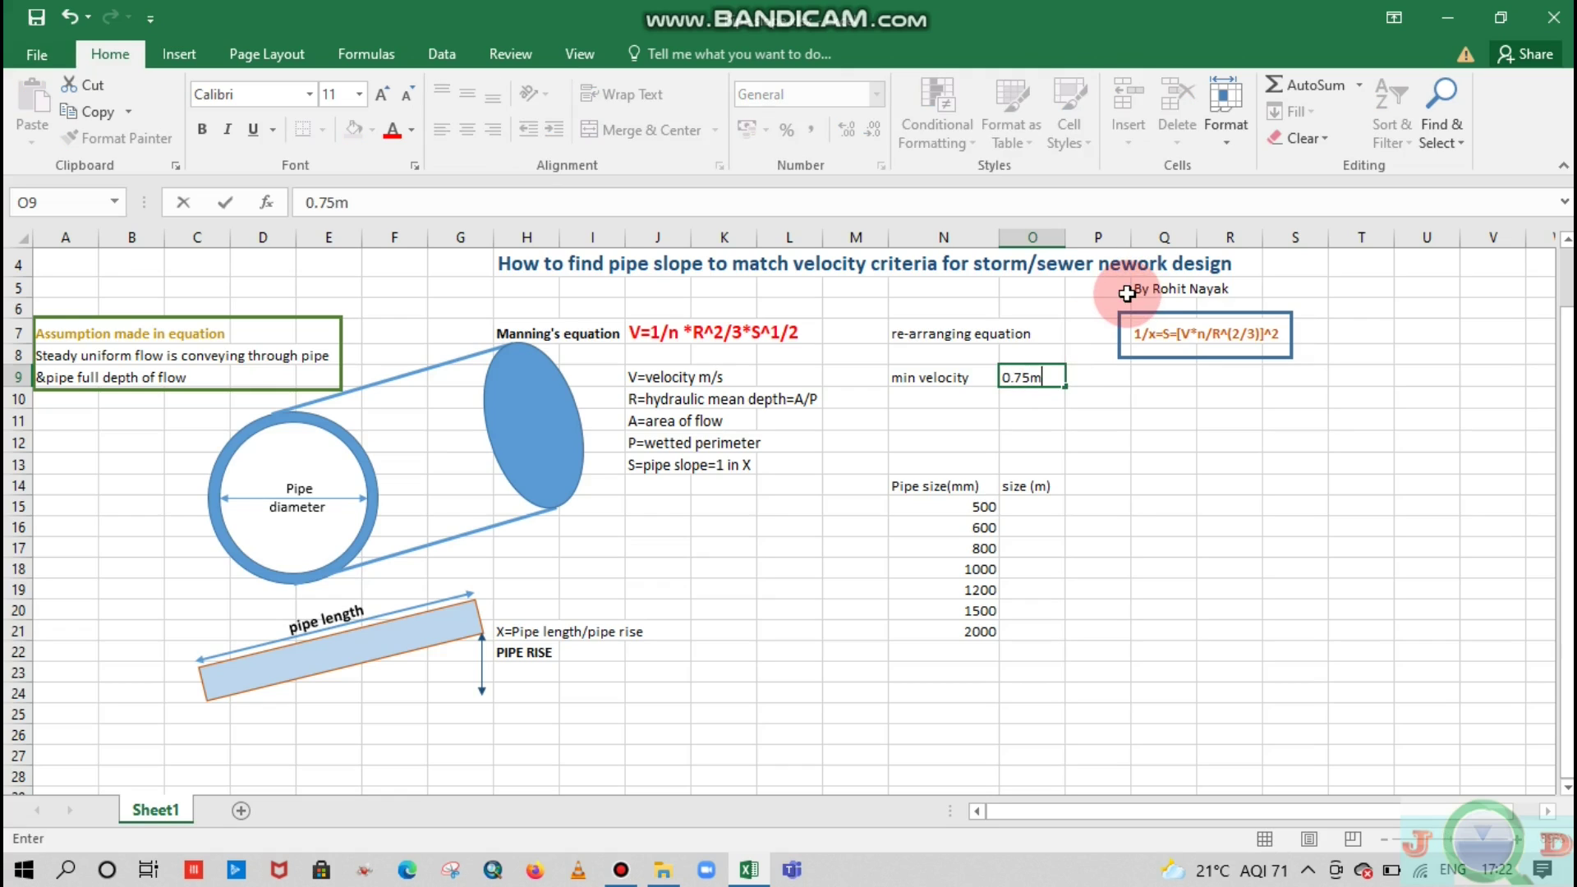
Step: Add a "max velocity" label in N10 and enter 2.5 m/s beside it in O10
click(941, 400)
text(max velocity)
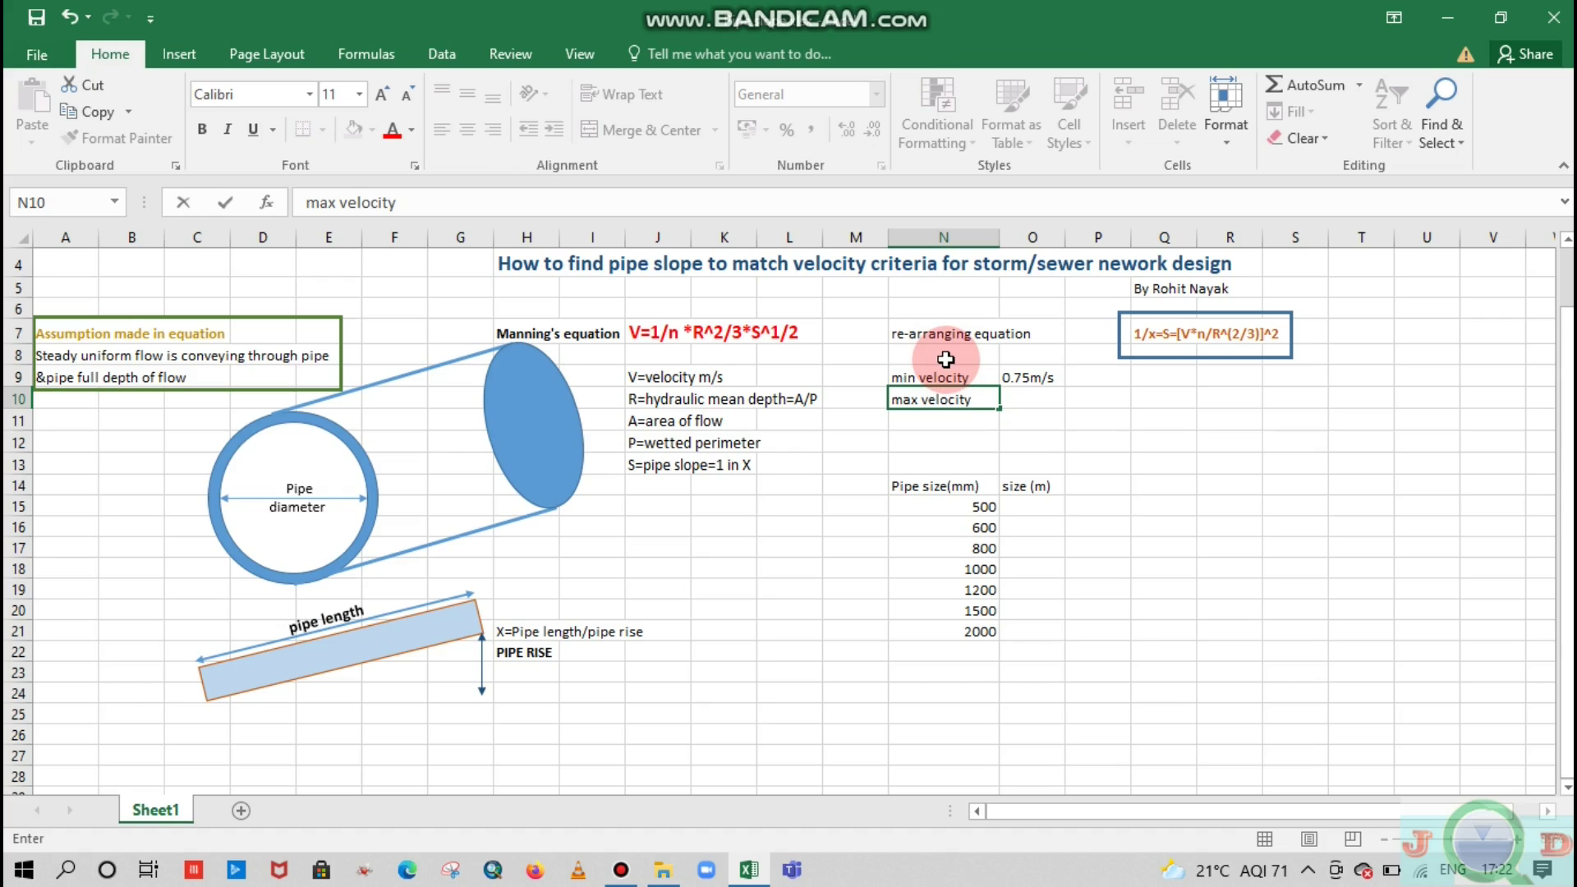
click(1043, 394)
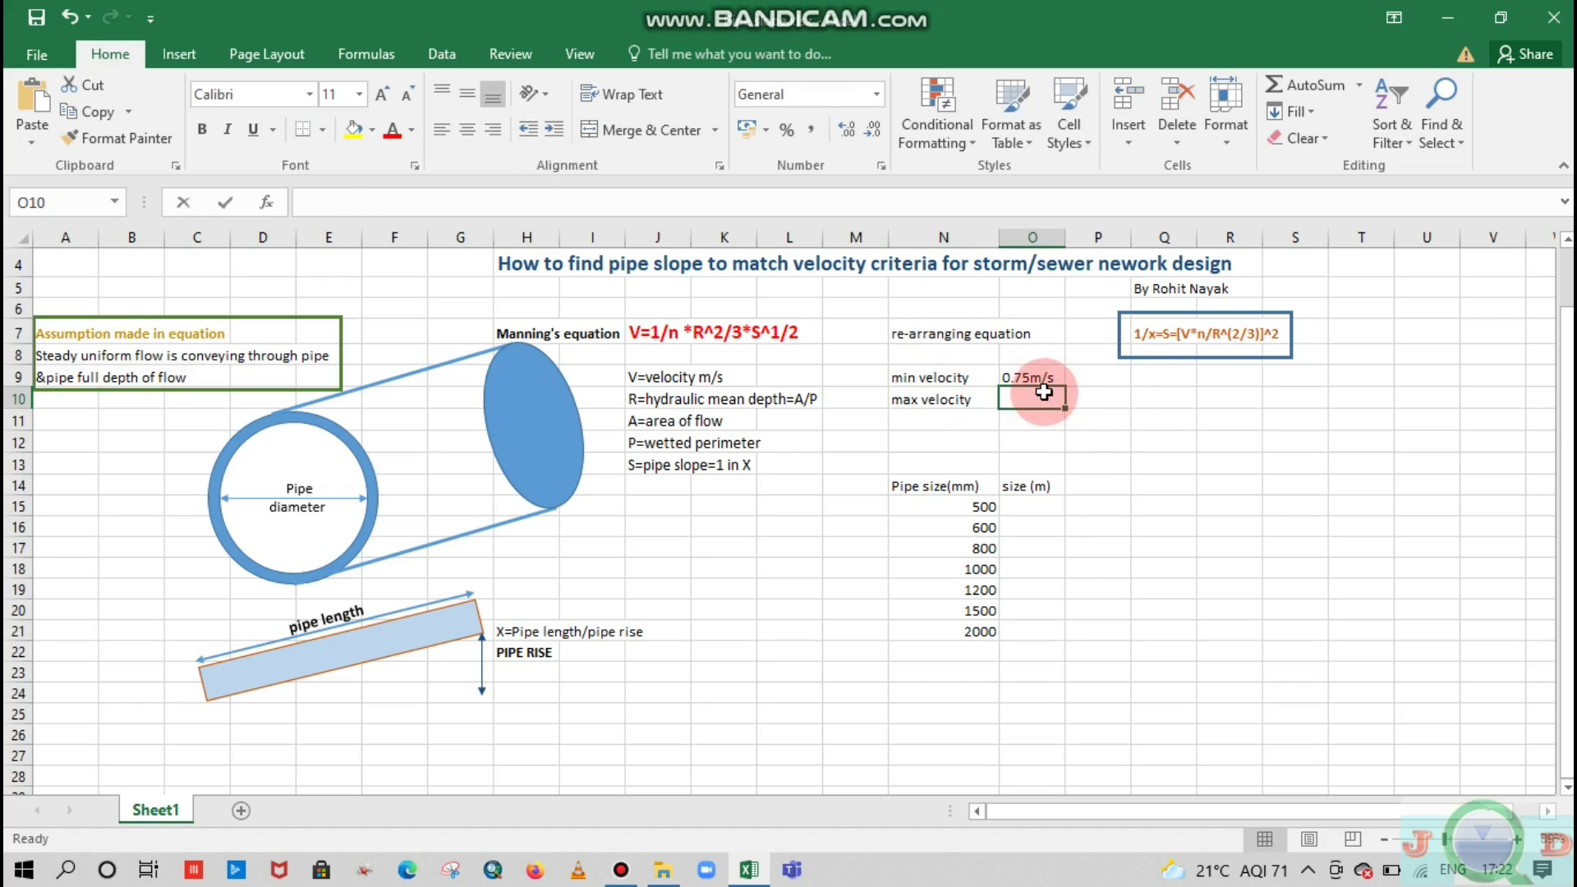
text(2.5 mis)
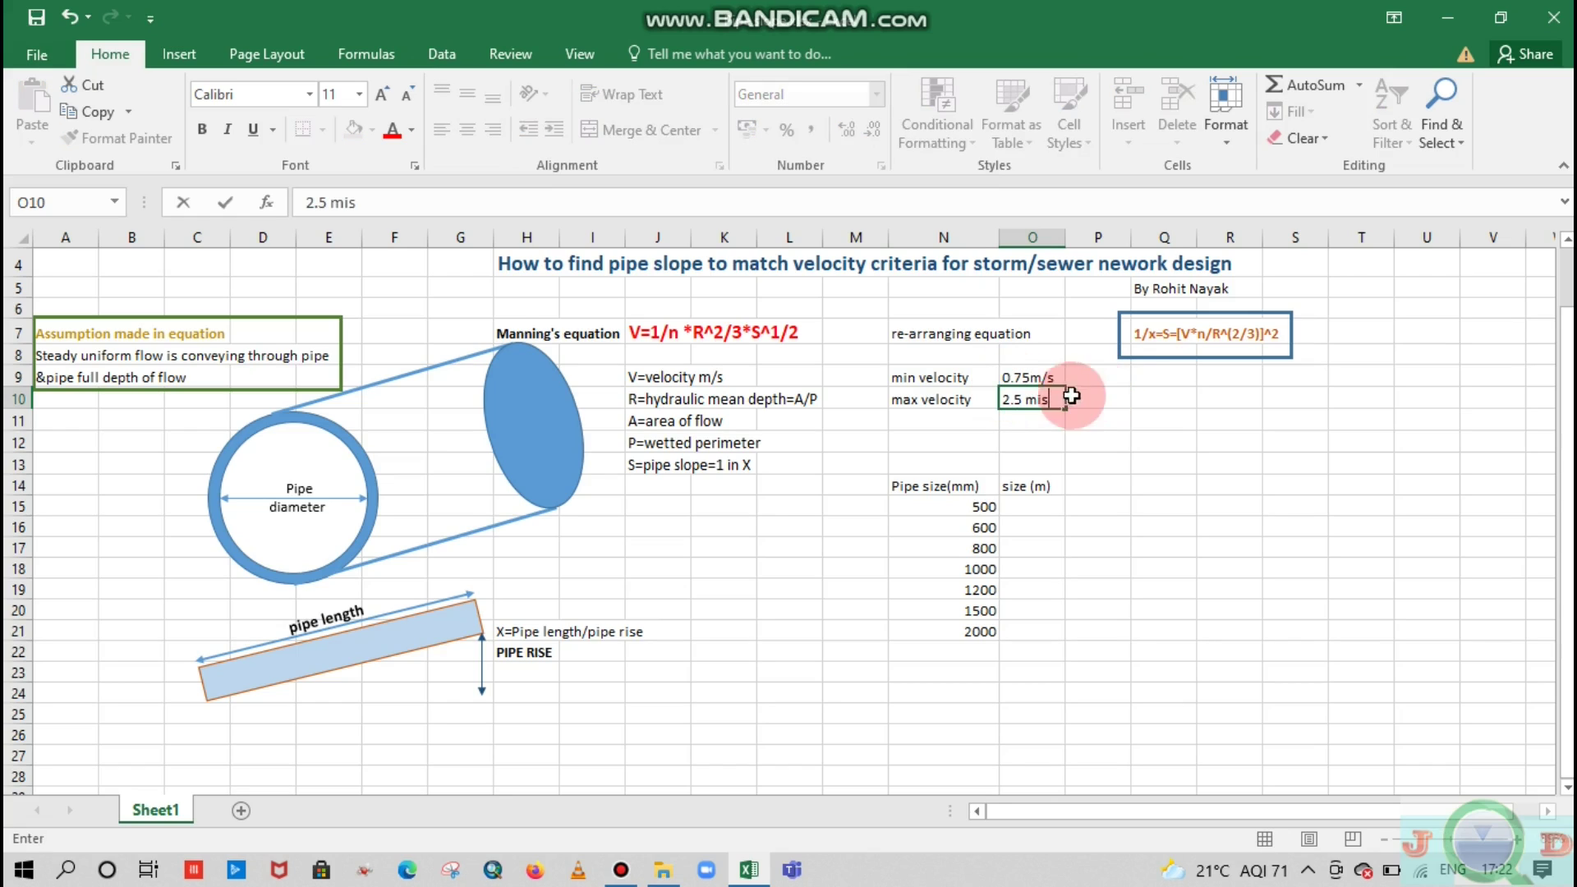
click(1052, 406)
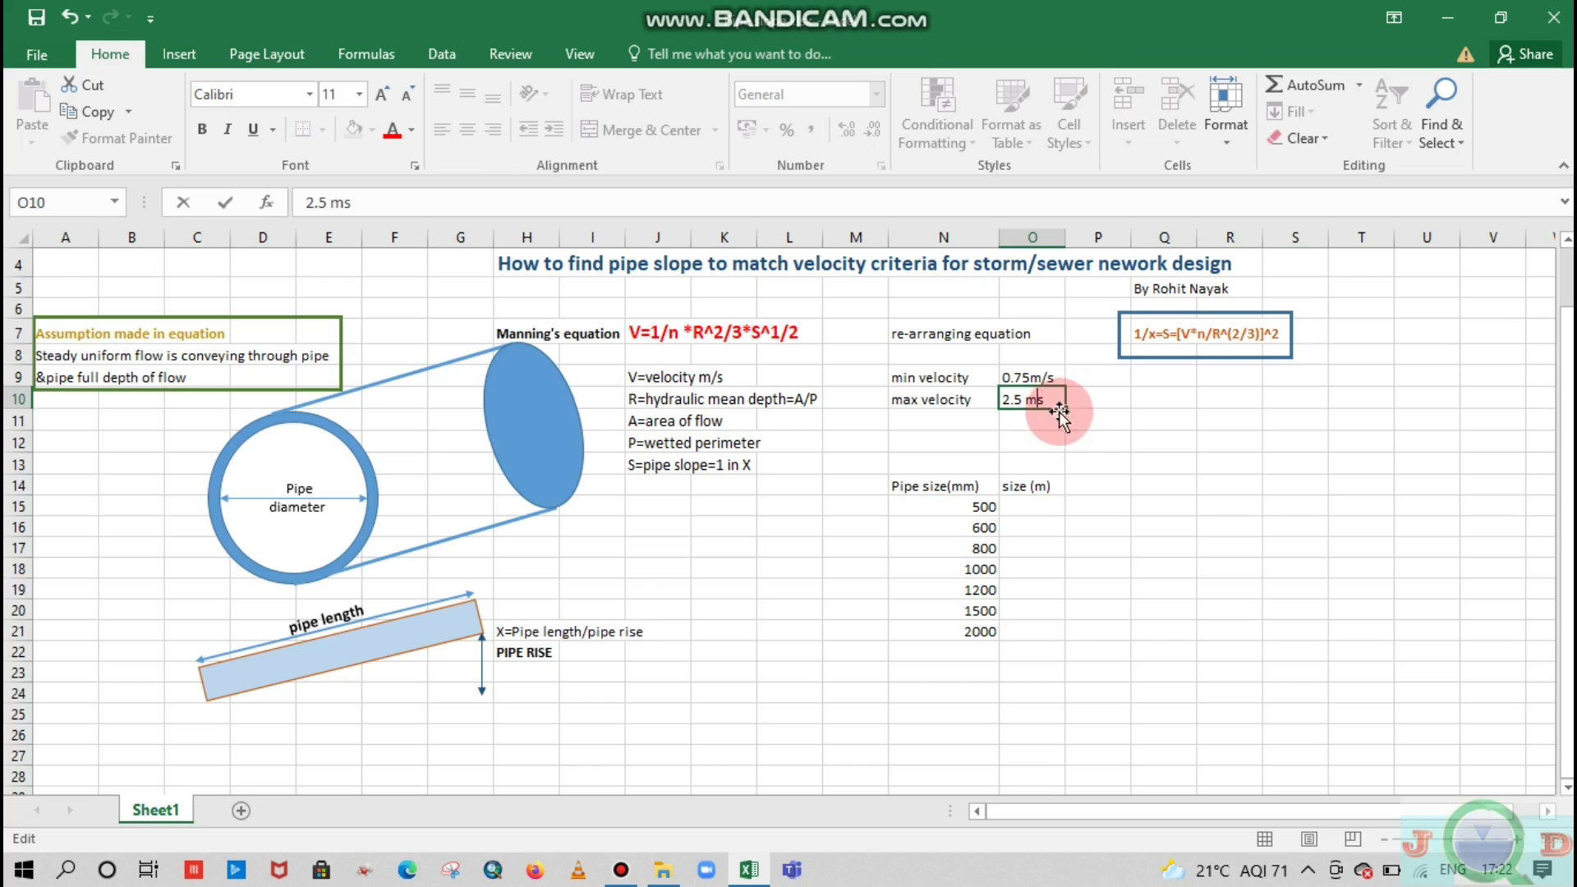
key(BackSpace)
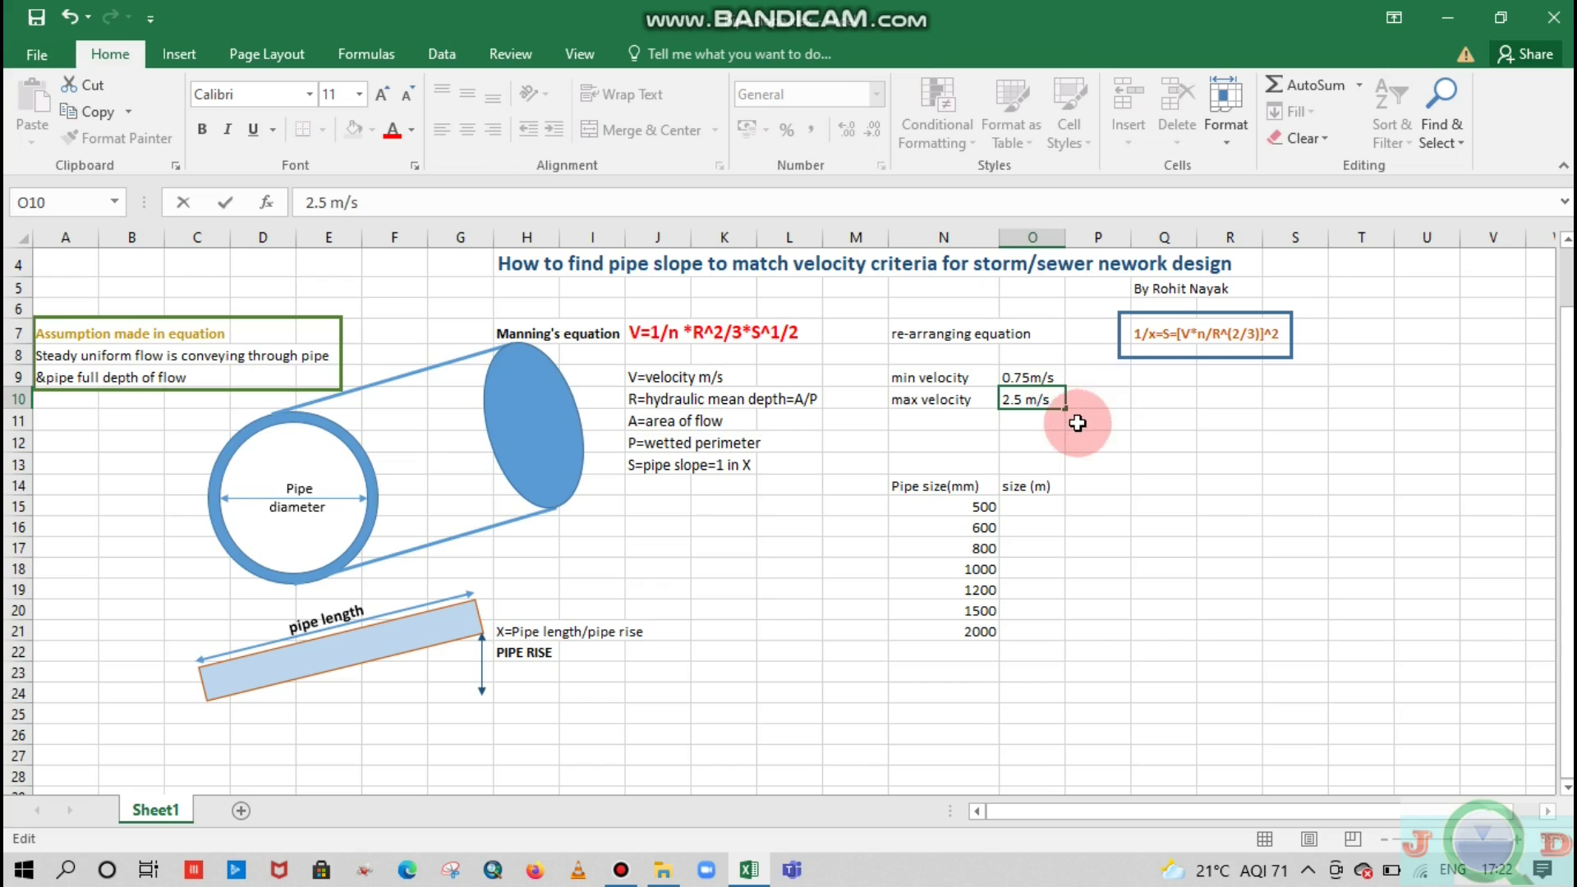
text(/)
key(Tab)
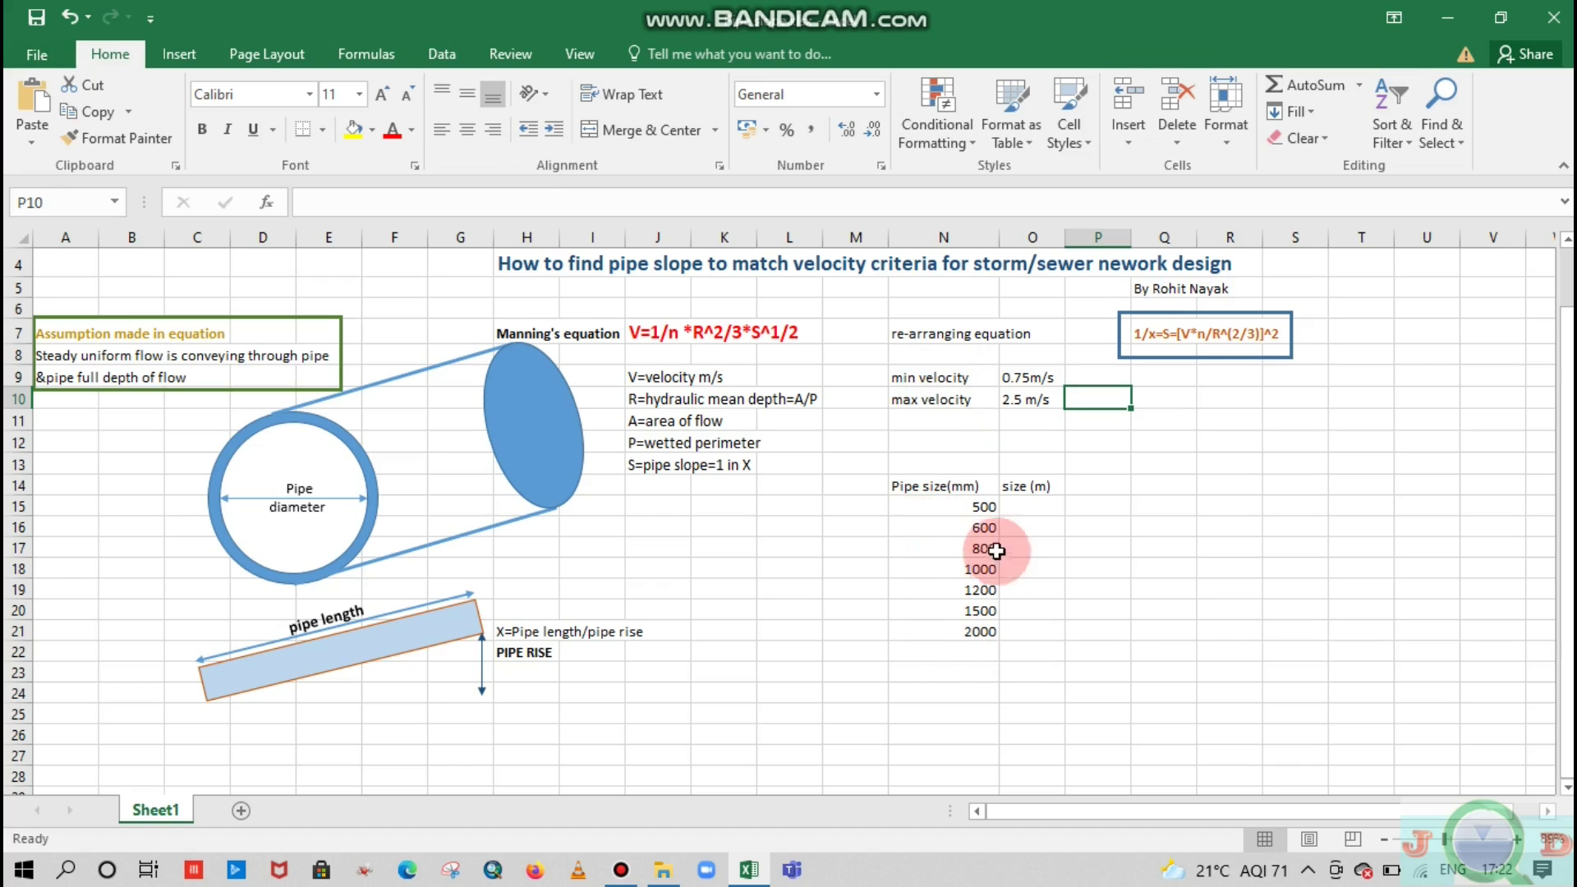
Step: Fill the size (m) column from O15 down with 0.5, 0.6, 0.8, 1, 1.2, 1.5 and 2
click(1043, 503)
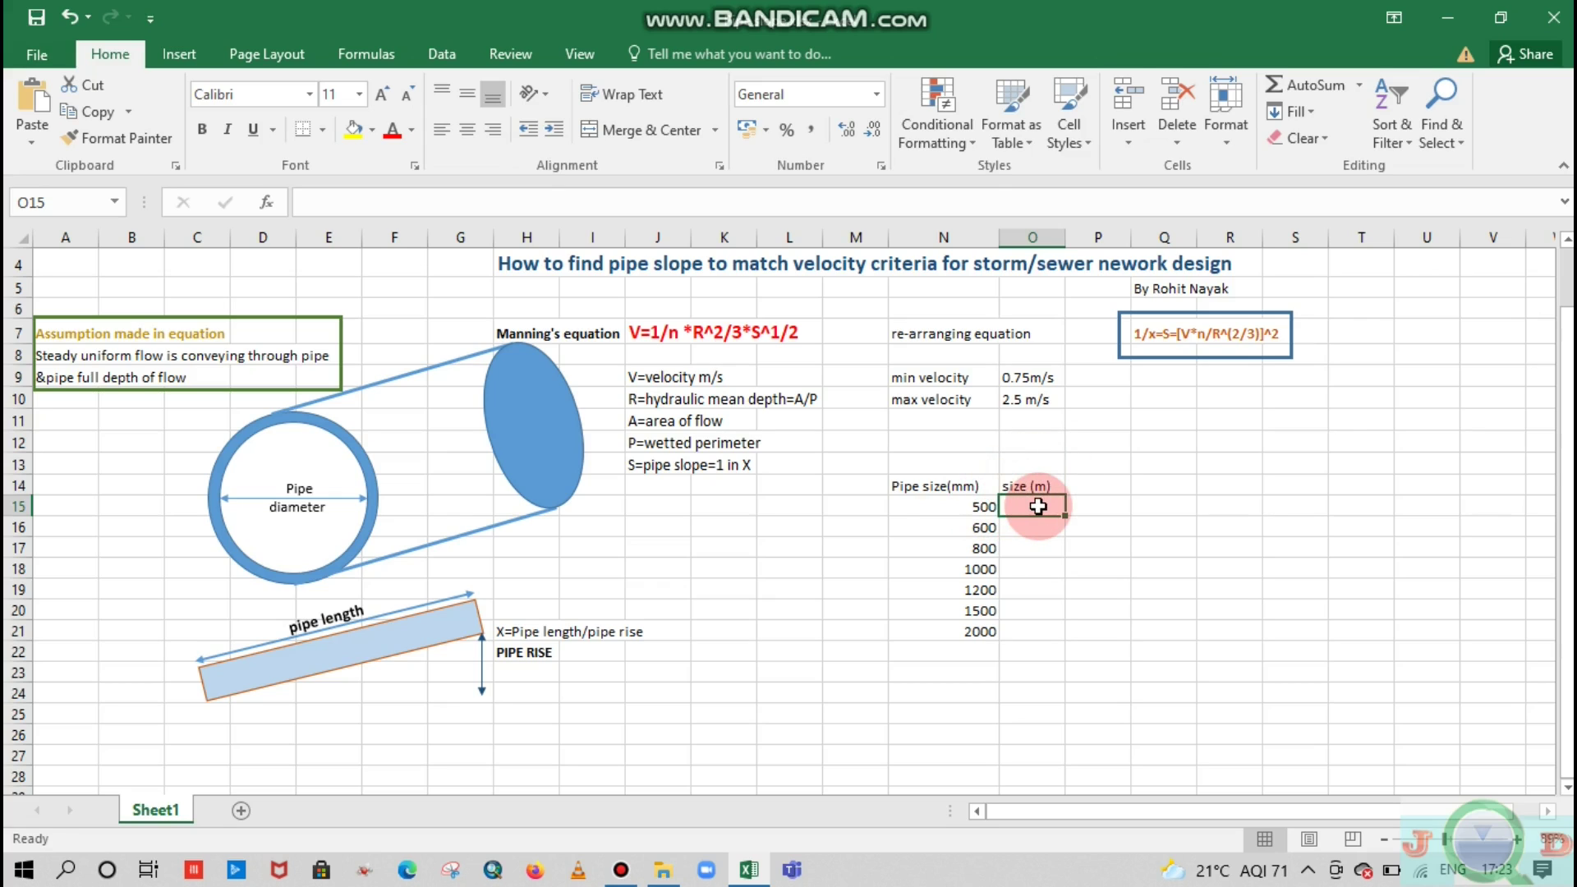
text(0.5)
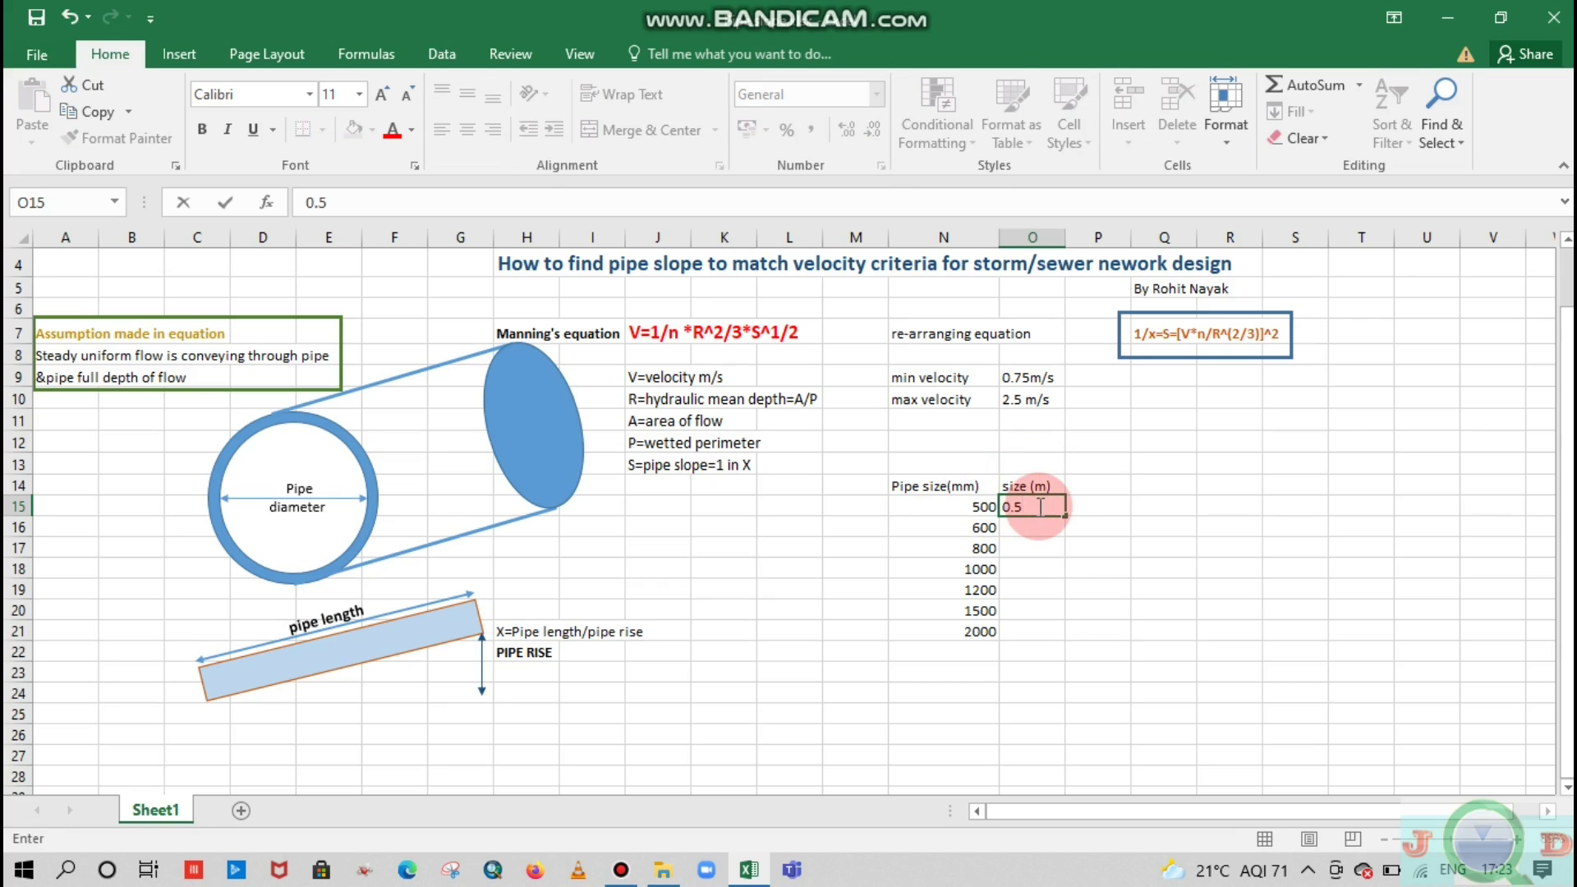
key(Return)
text(0.6)
key(Return)
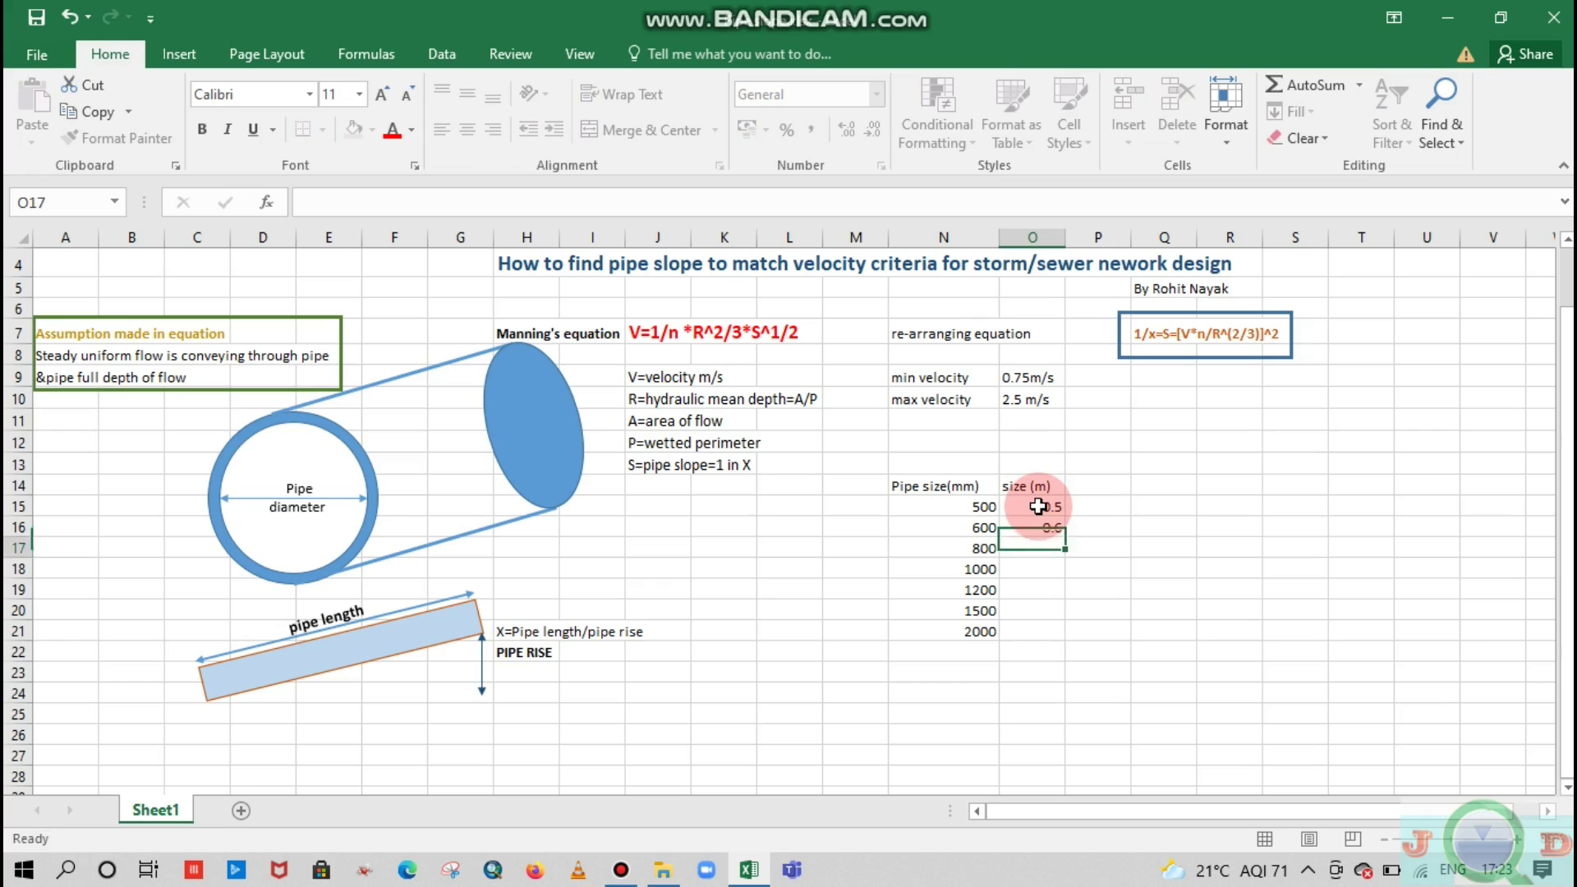
text(0.8)
key(Return)
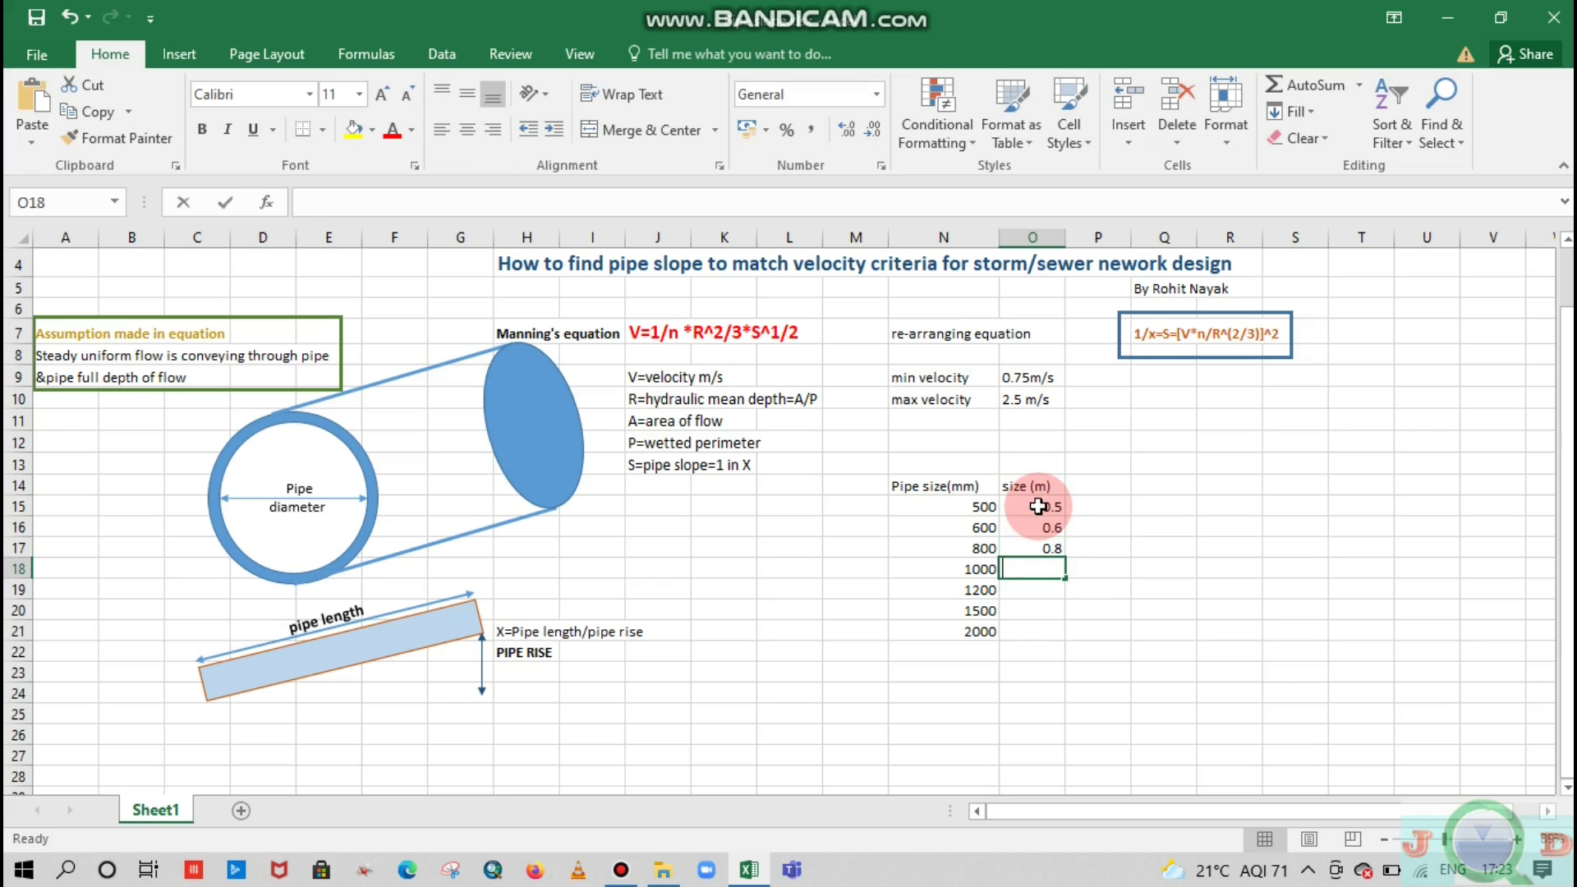
text(1)
key(Return)
text(1)
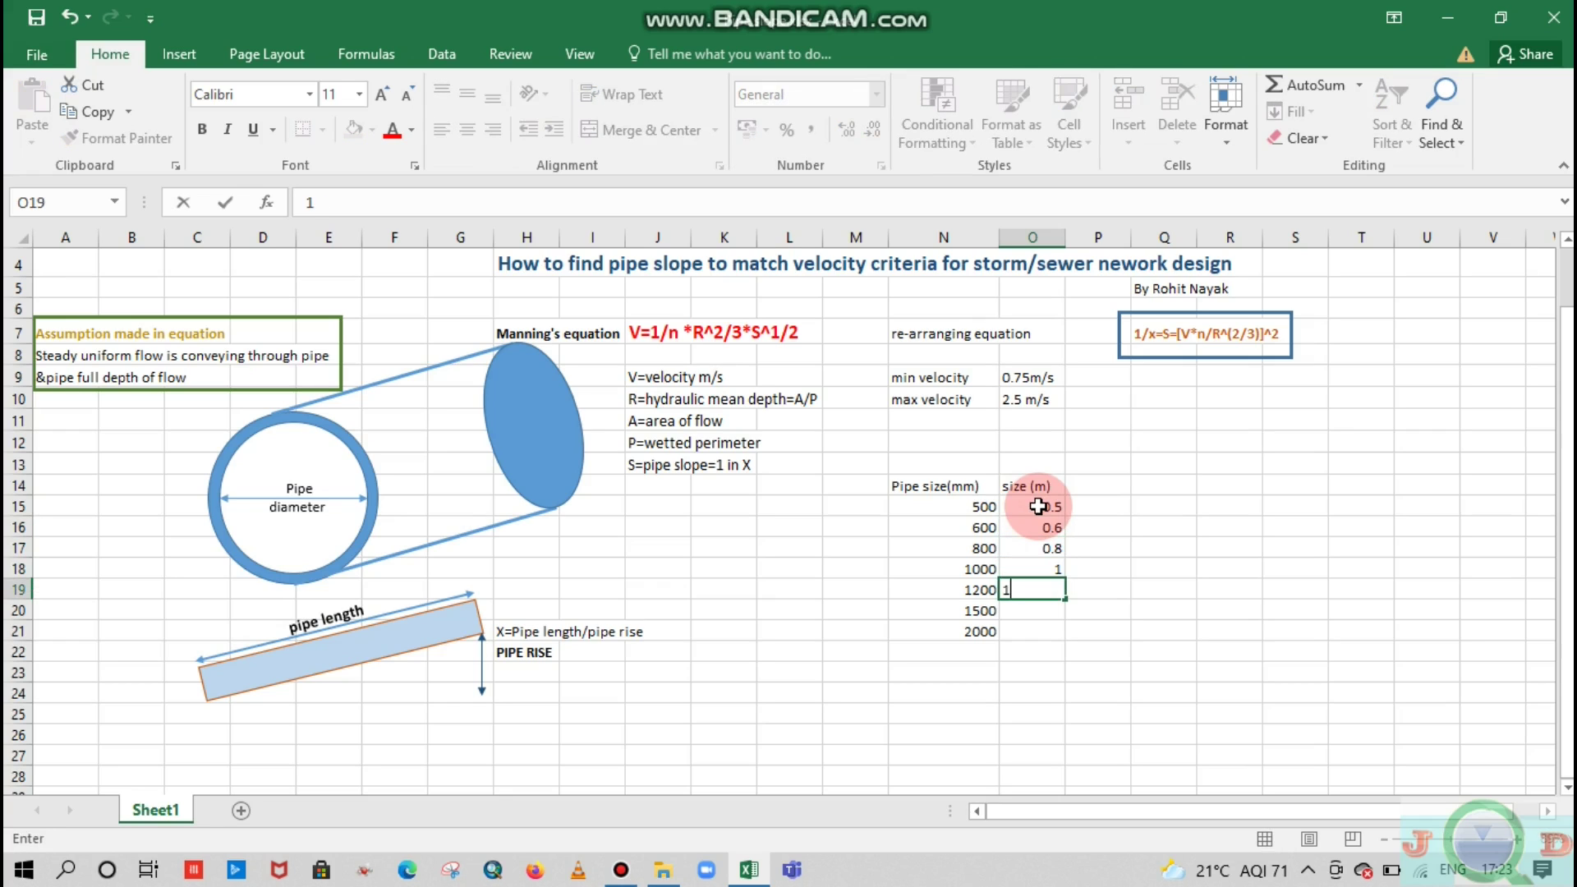
key(Return)
text(1.5)
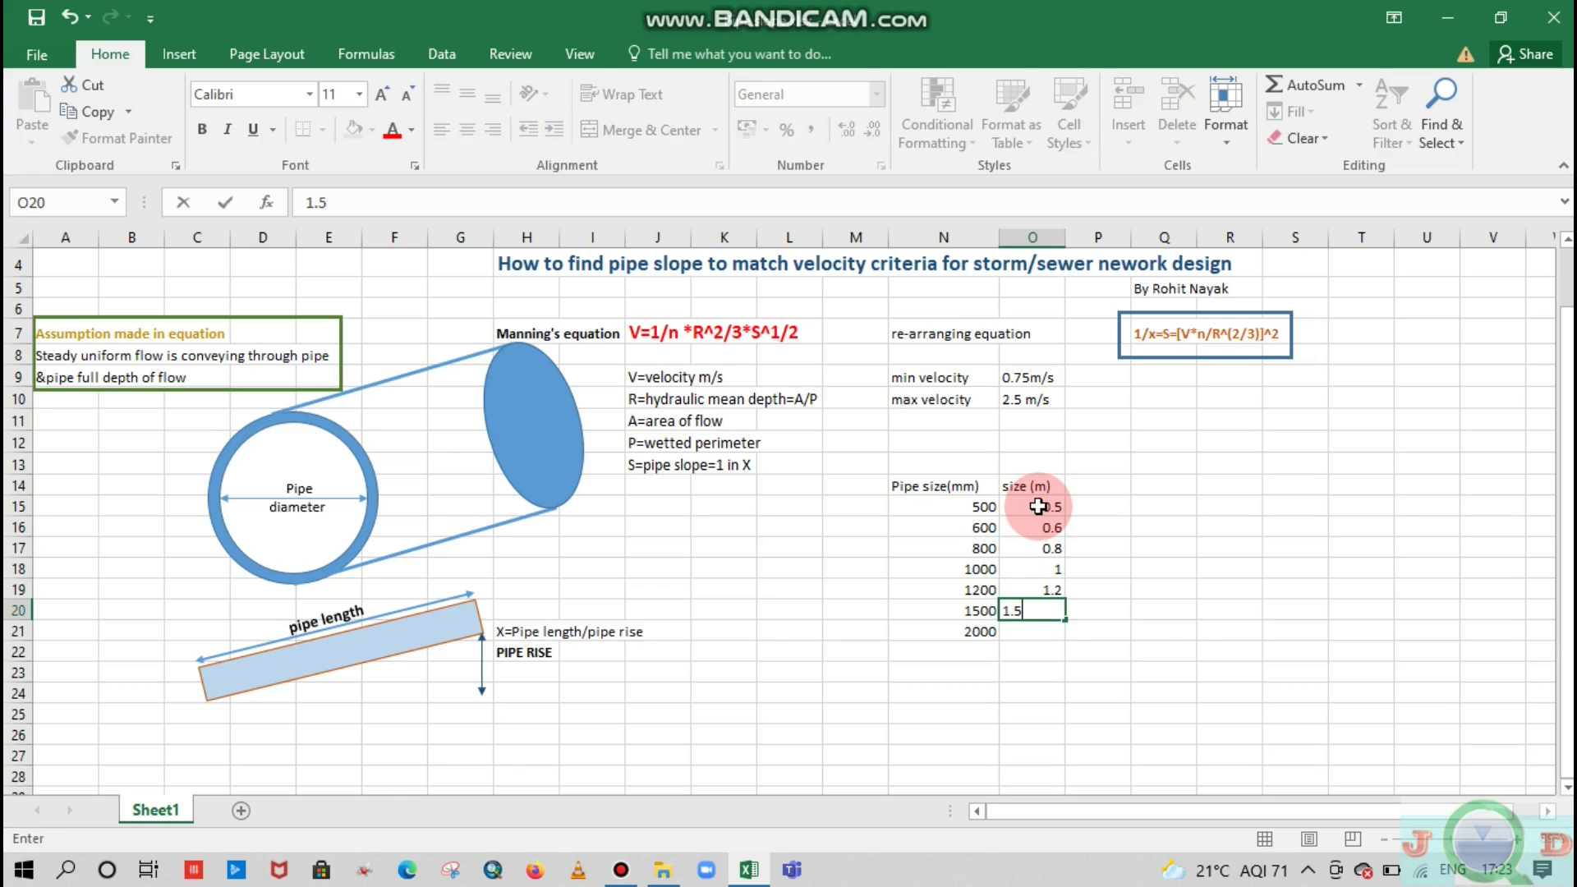
key(Return)
text(2)
key(ctrl+Return)
key(Return)
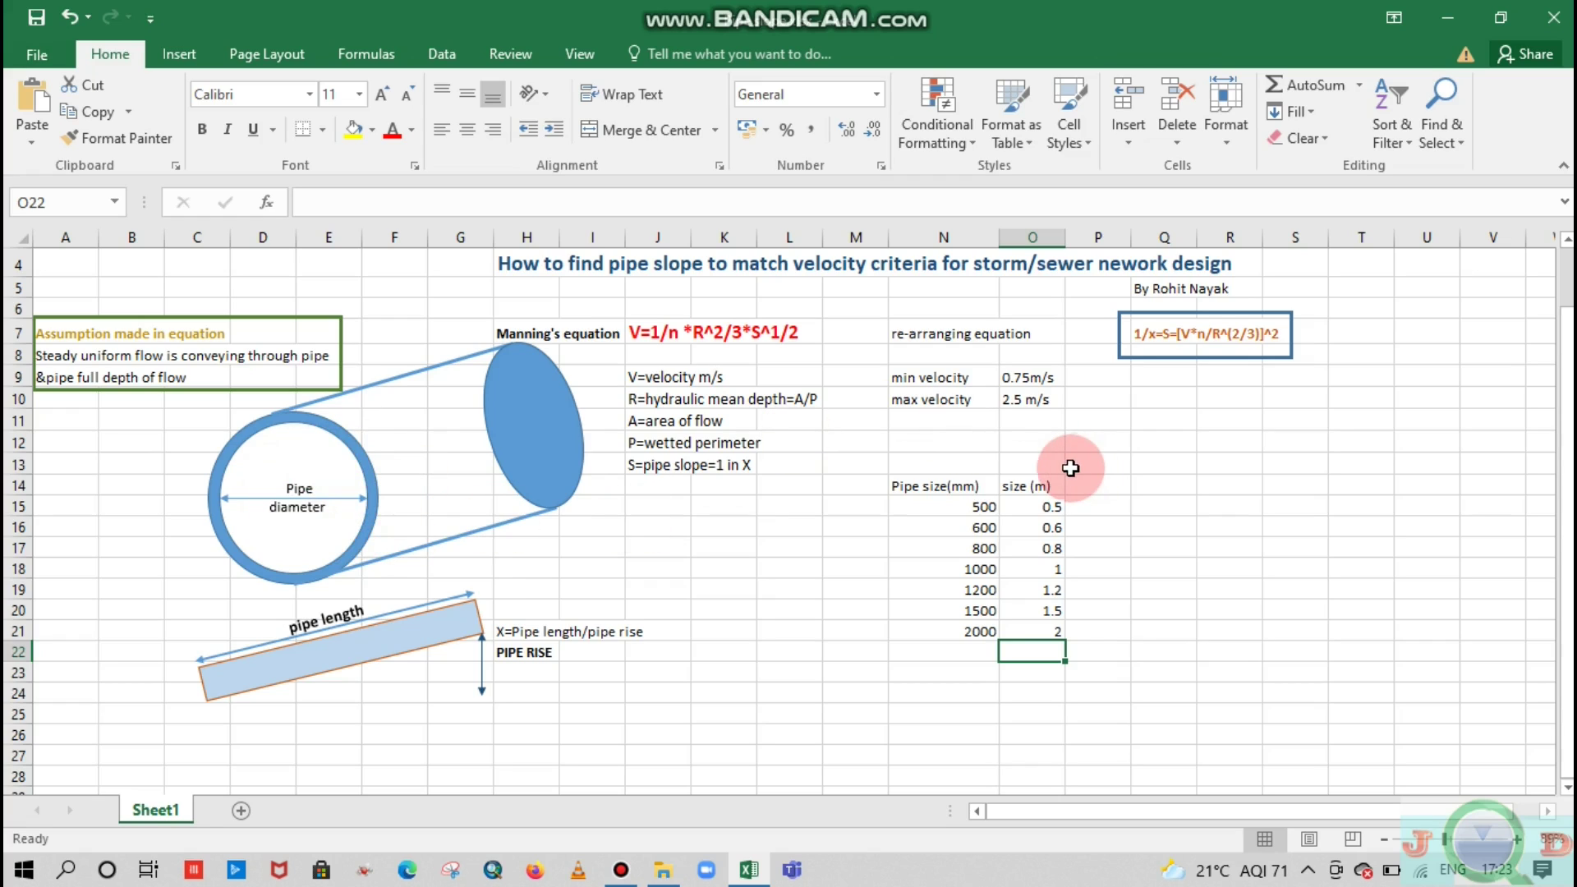
Step: Label the size (m) column with the symbol "d" in O13, above its heading
click(1098, 484)
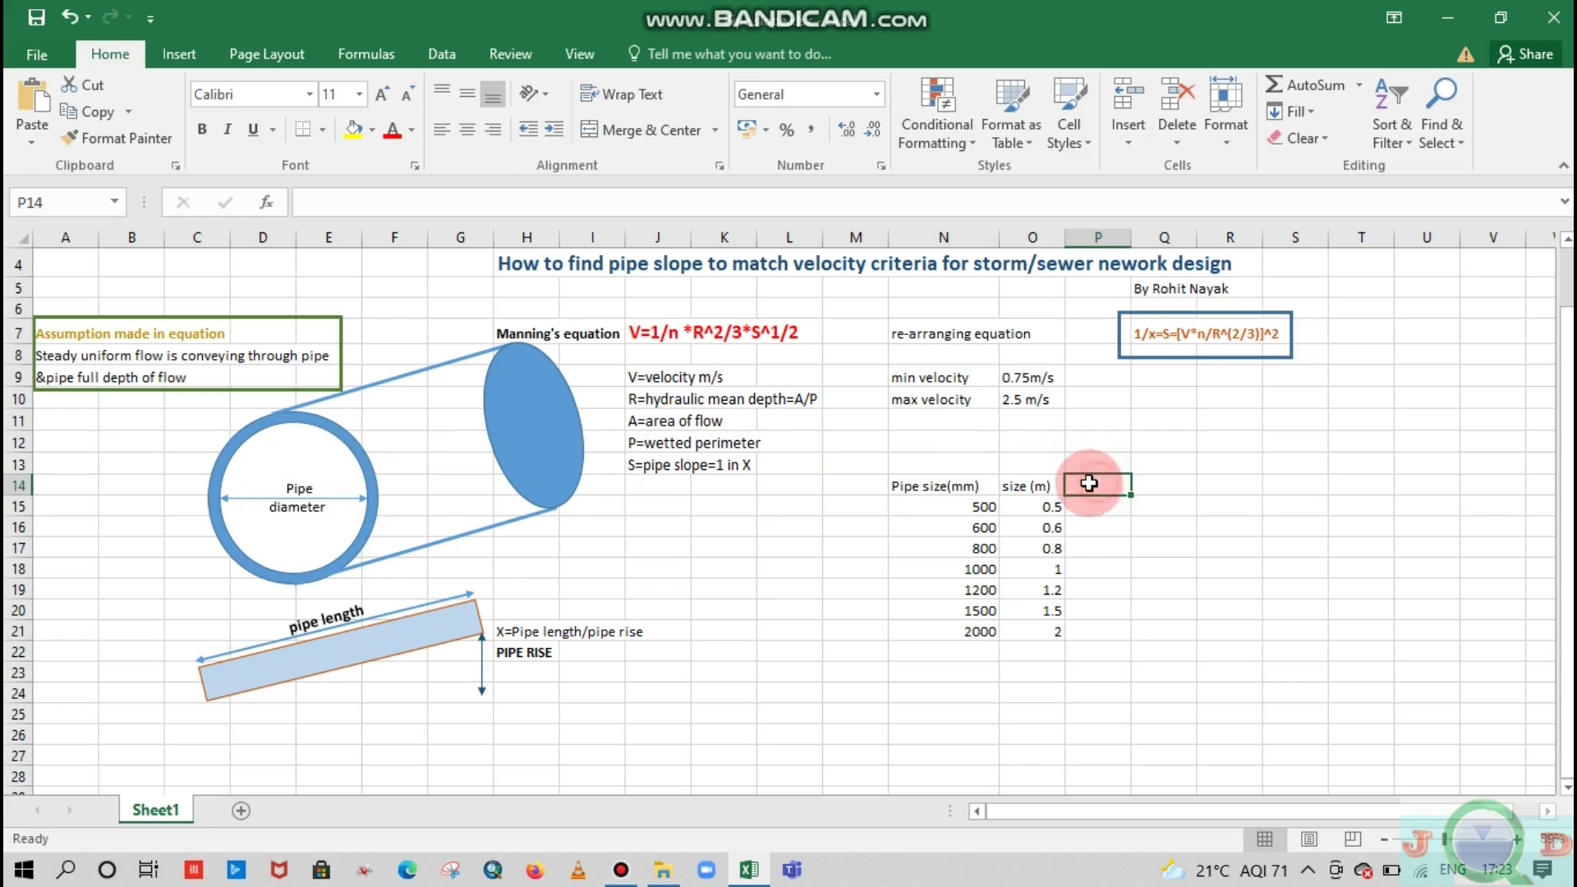
click(1027, 463)
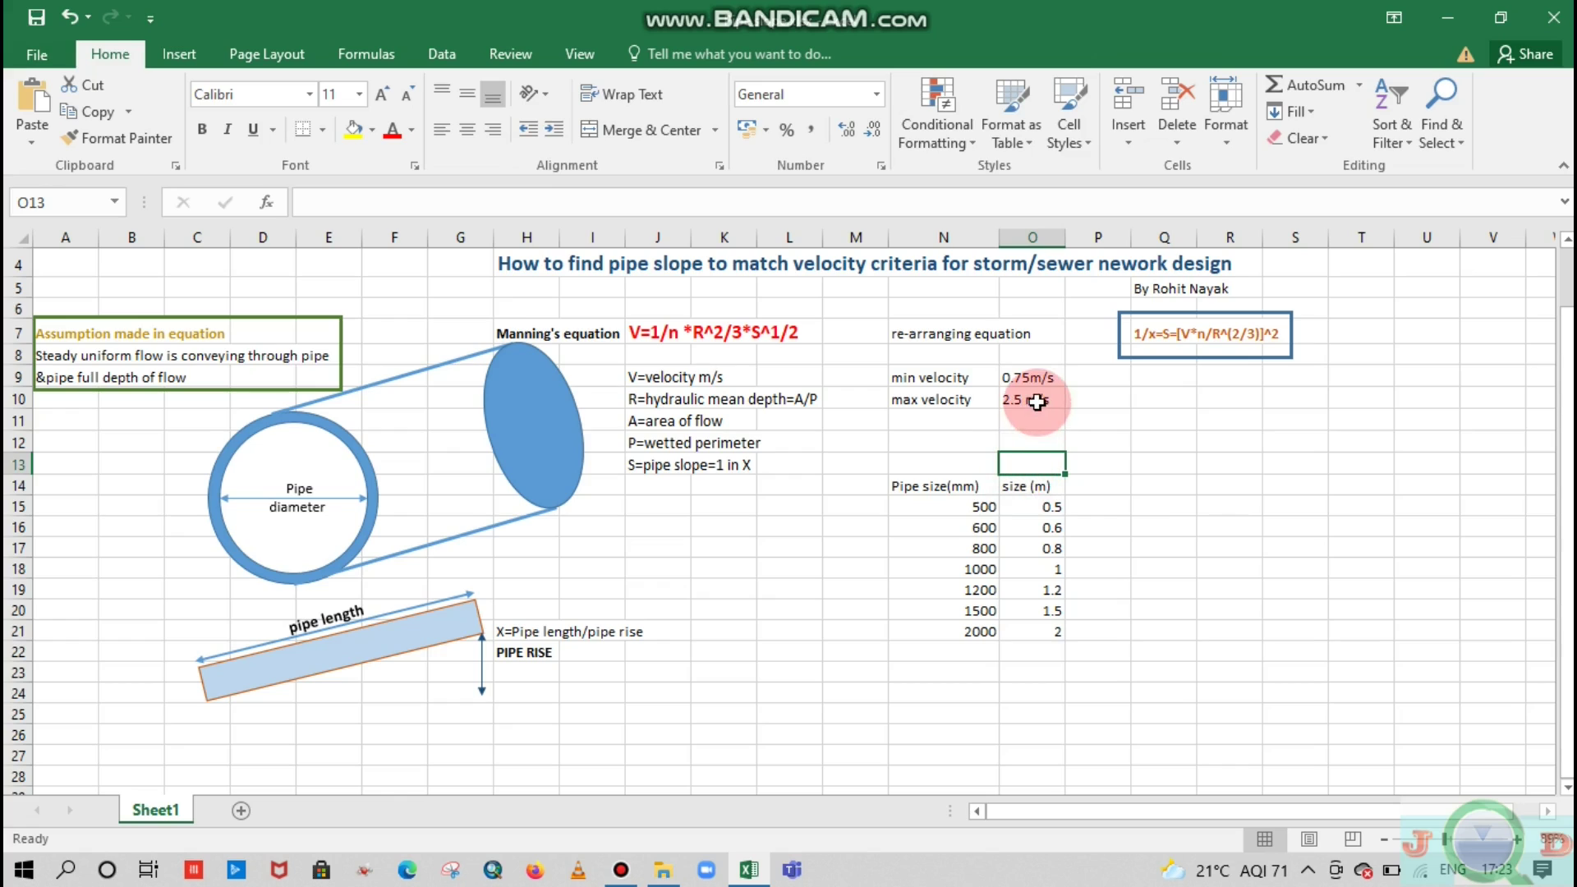
text(d)
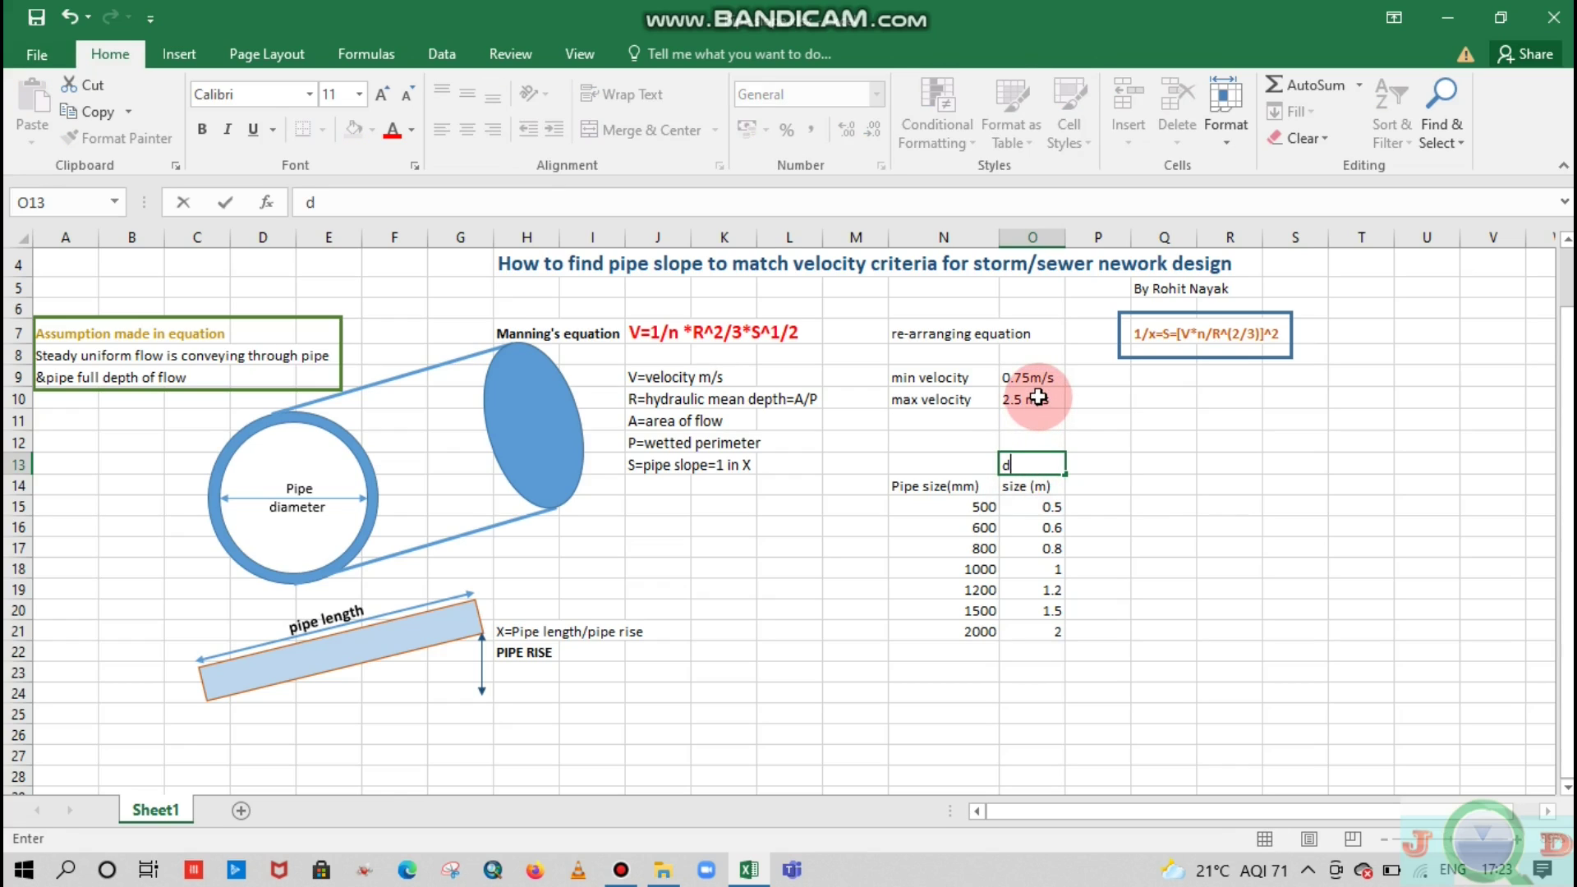
Step: Add the heading "Area" in P14, beside the size (m) heading
click(1091, 484)
key(Caps_Lock)
text(A)
key(Caps_Lock)
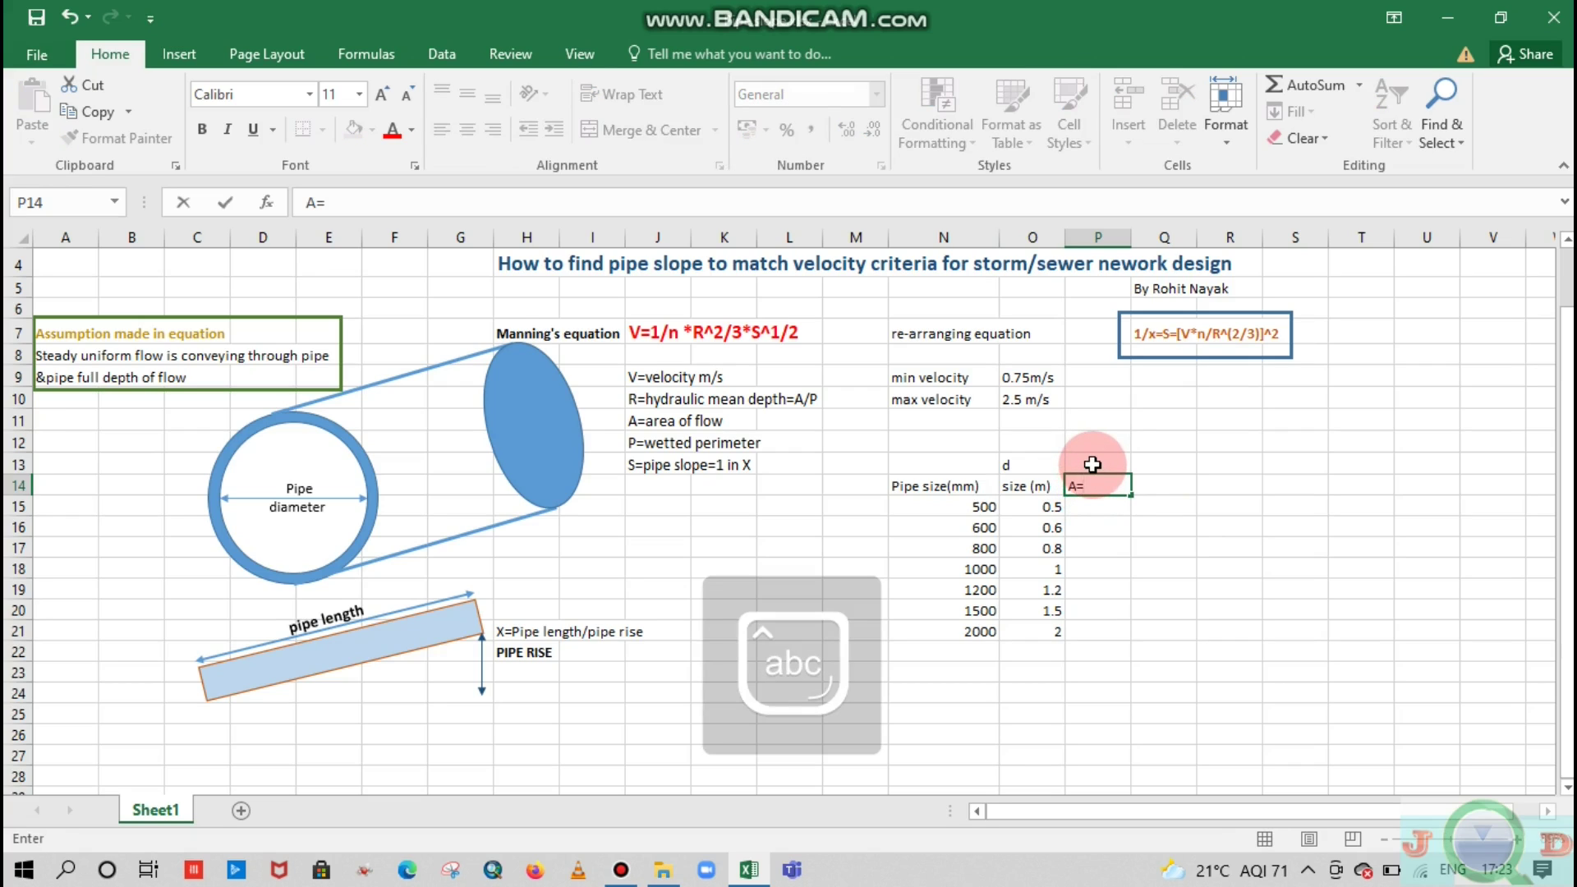
key(Caps_Lock)
key(Caps_Lock)
text(rea)
Step: Label the Area column with a bold symbol "A" in P13, above its heading
click(1115, 463)
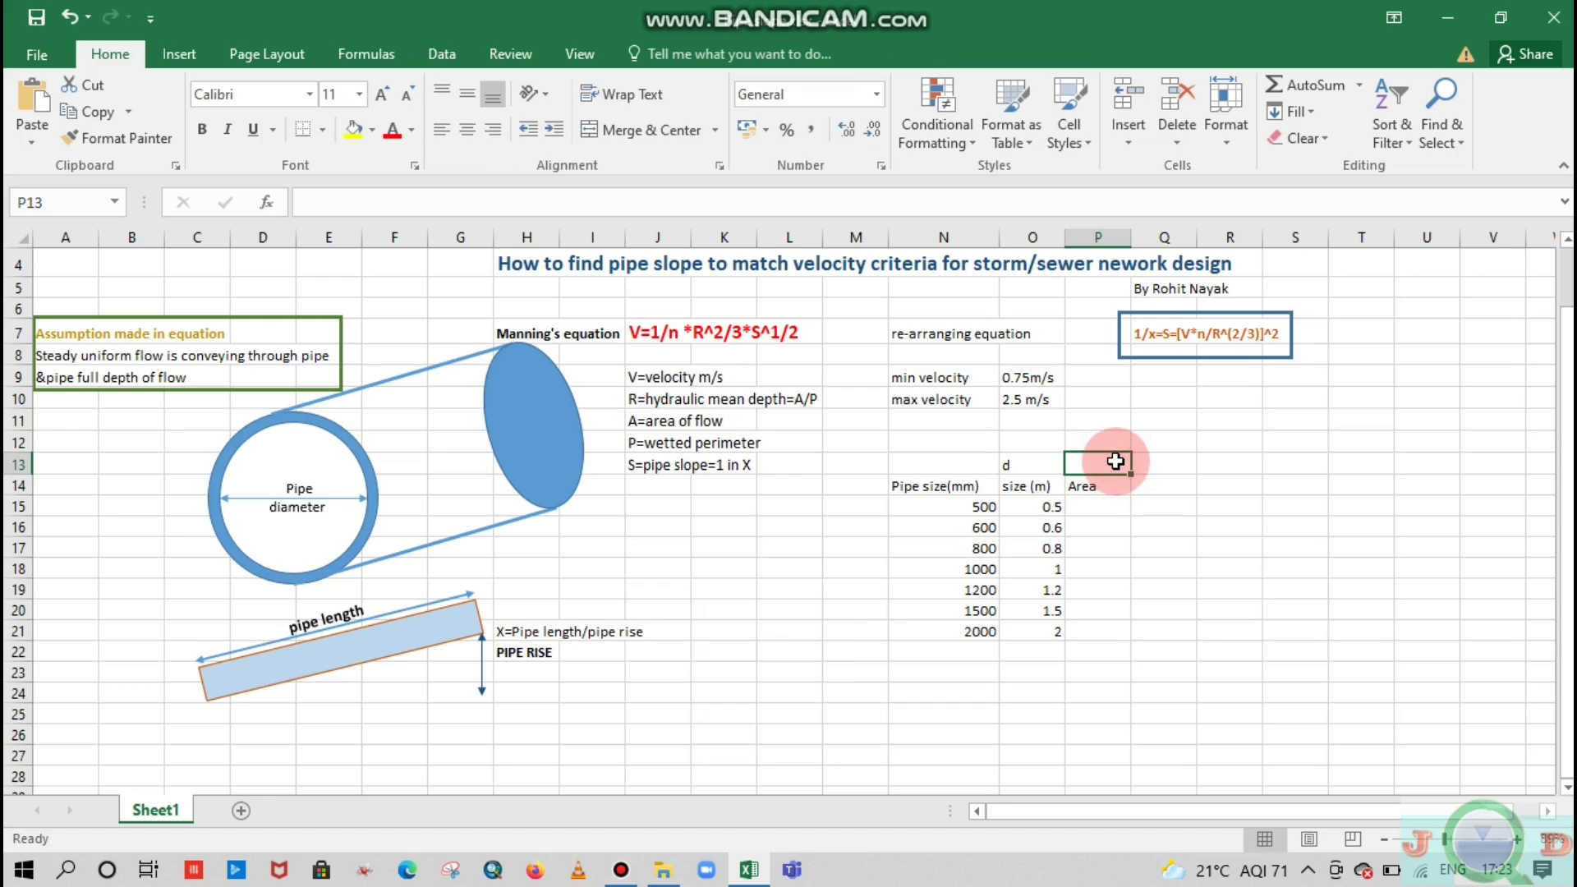
key(Caps_Lock)
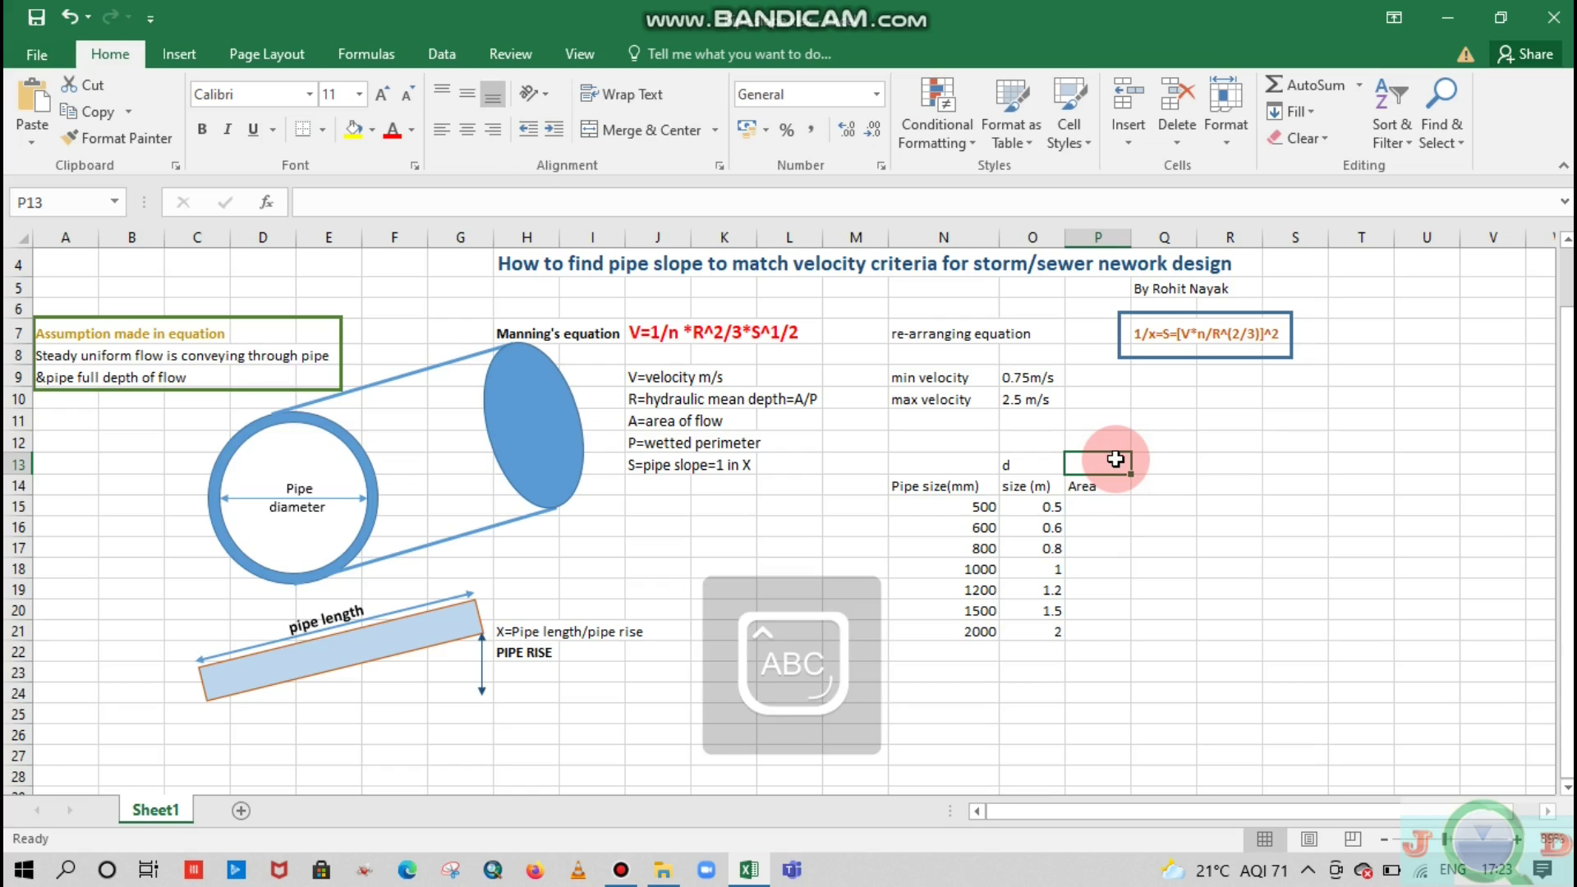
text(A)
key(Caps_Lock)
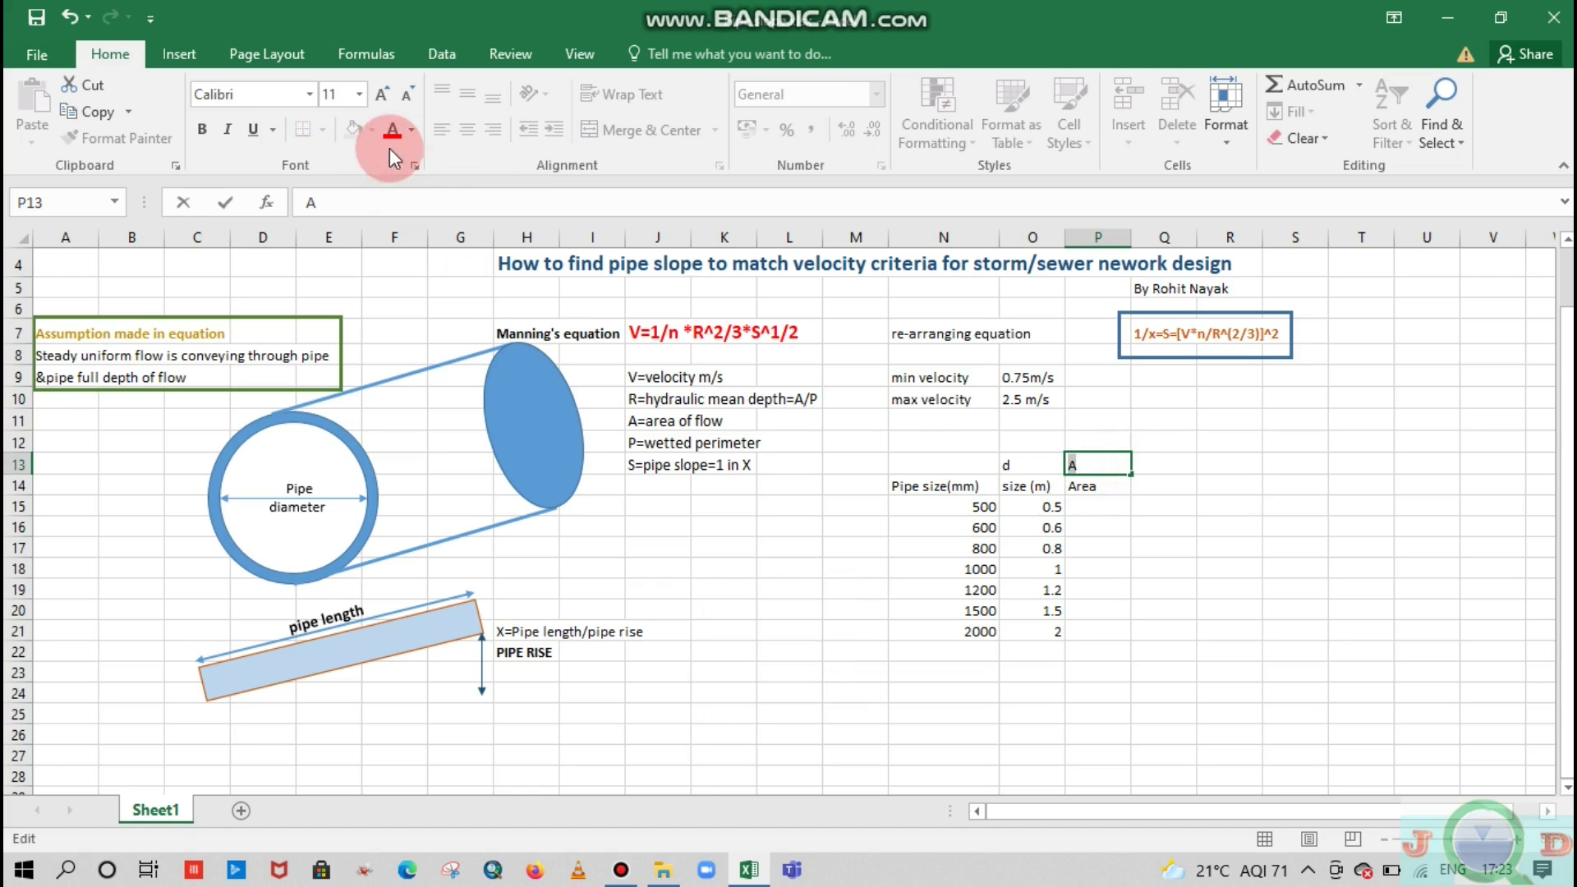
click(201, 129)
click(1136, 453)
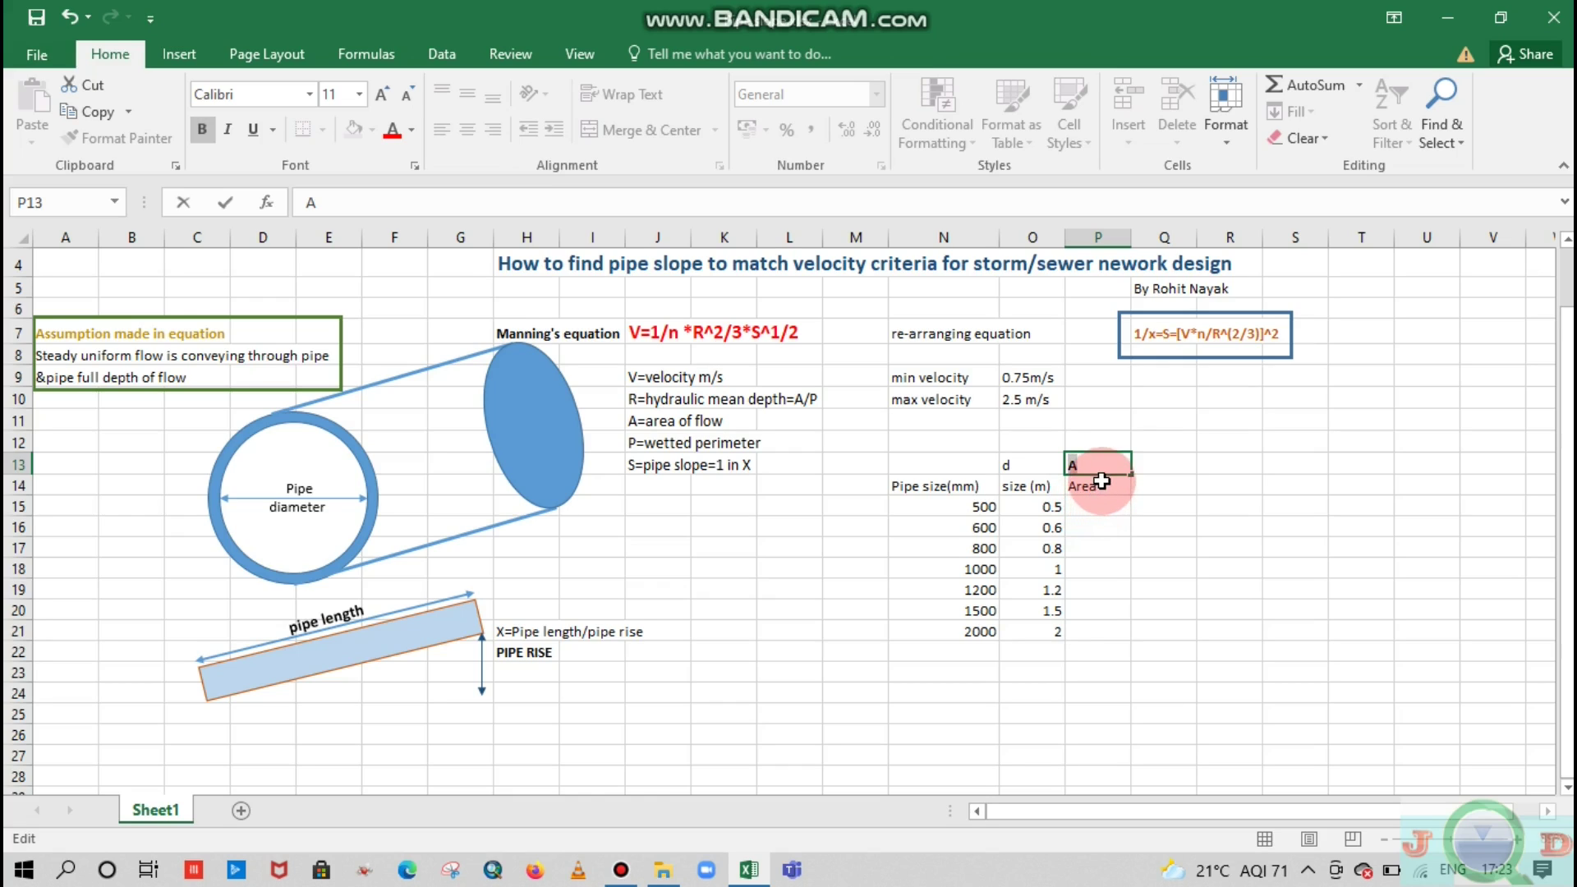
key(Return)
key(Return)
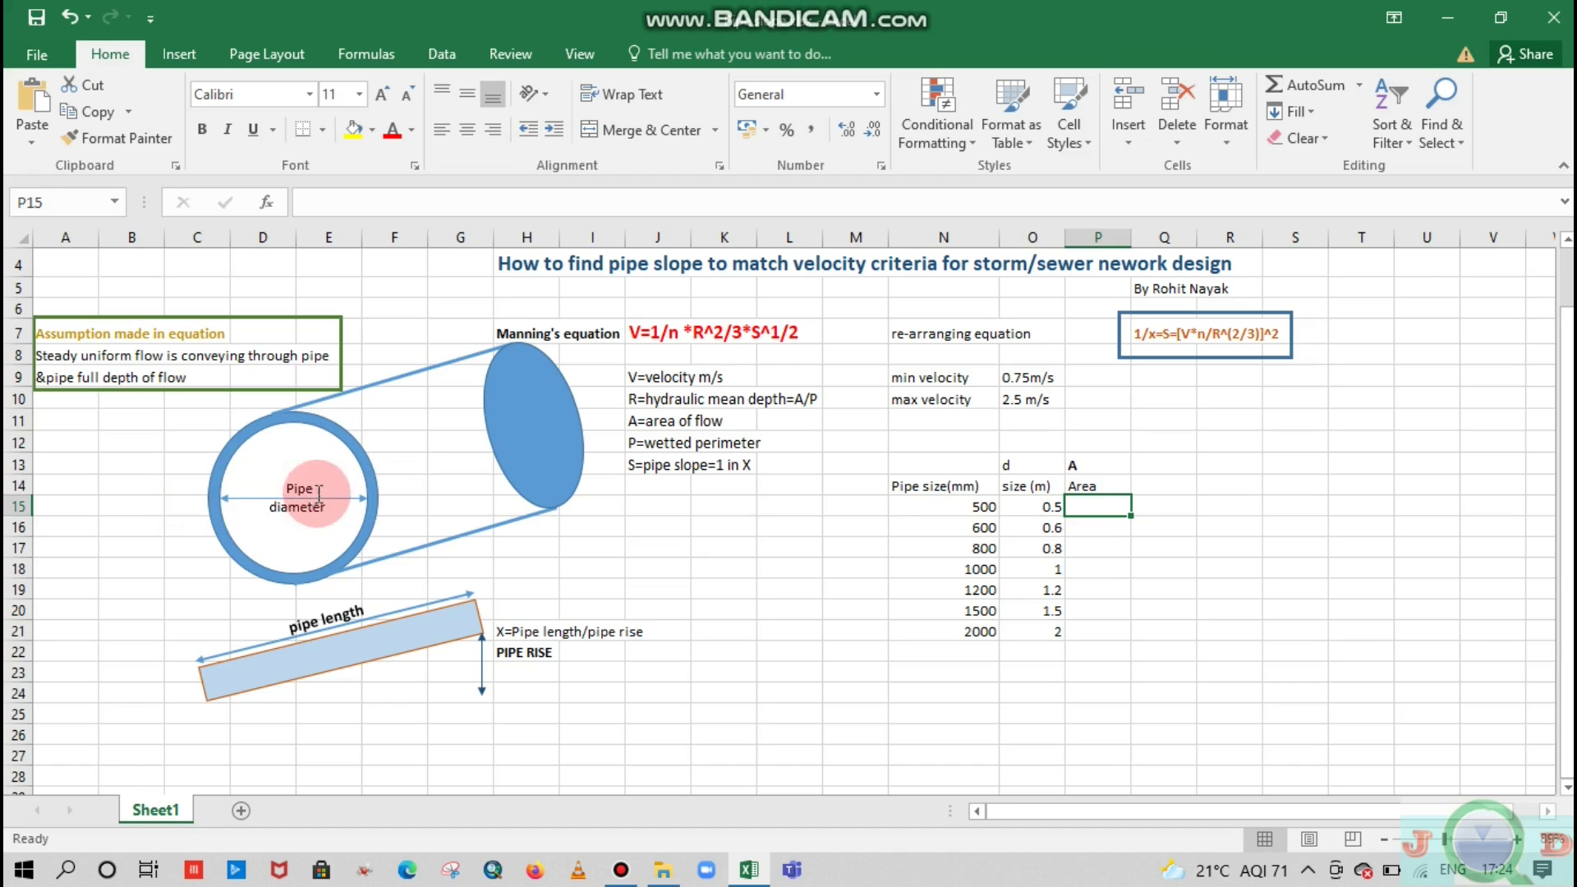
Step: Calculate the flow area of the 500 mm pipe in P15 with the formula =3.14/4*(O15)^2
double_click(1091, 506)
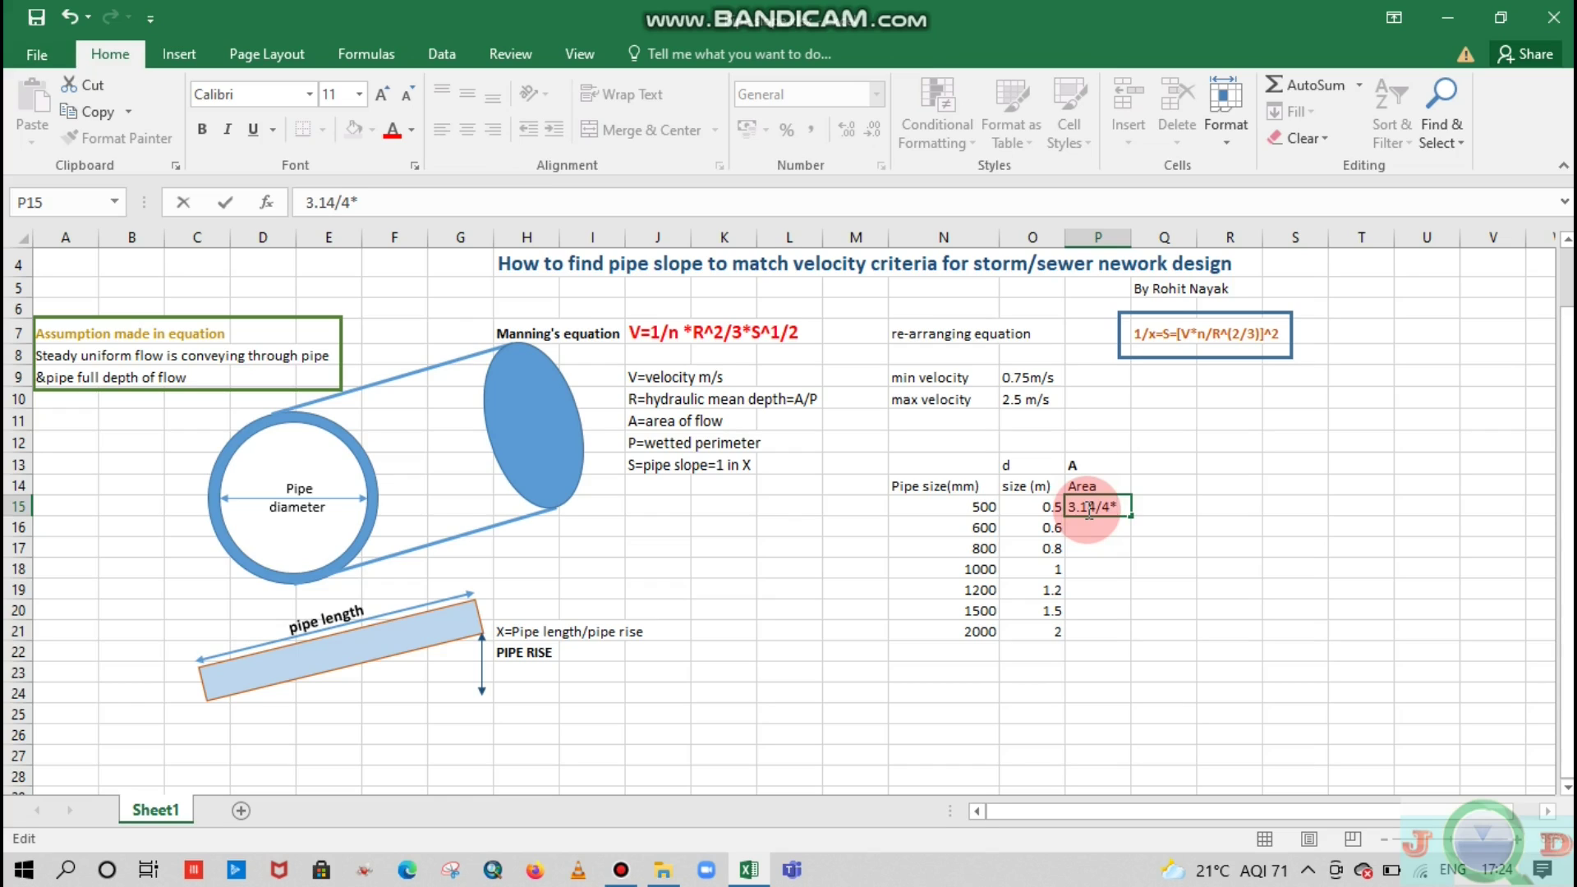
click(1029, 501)
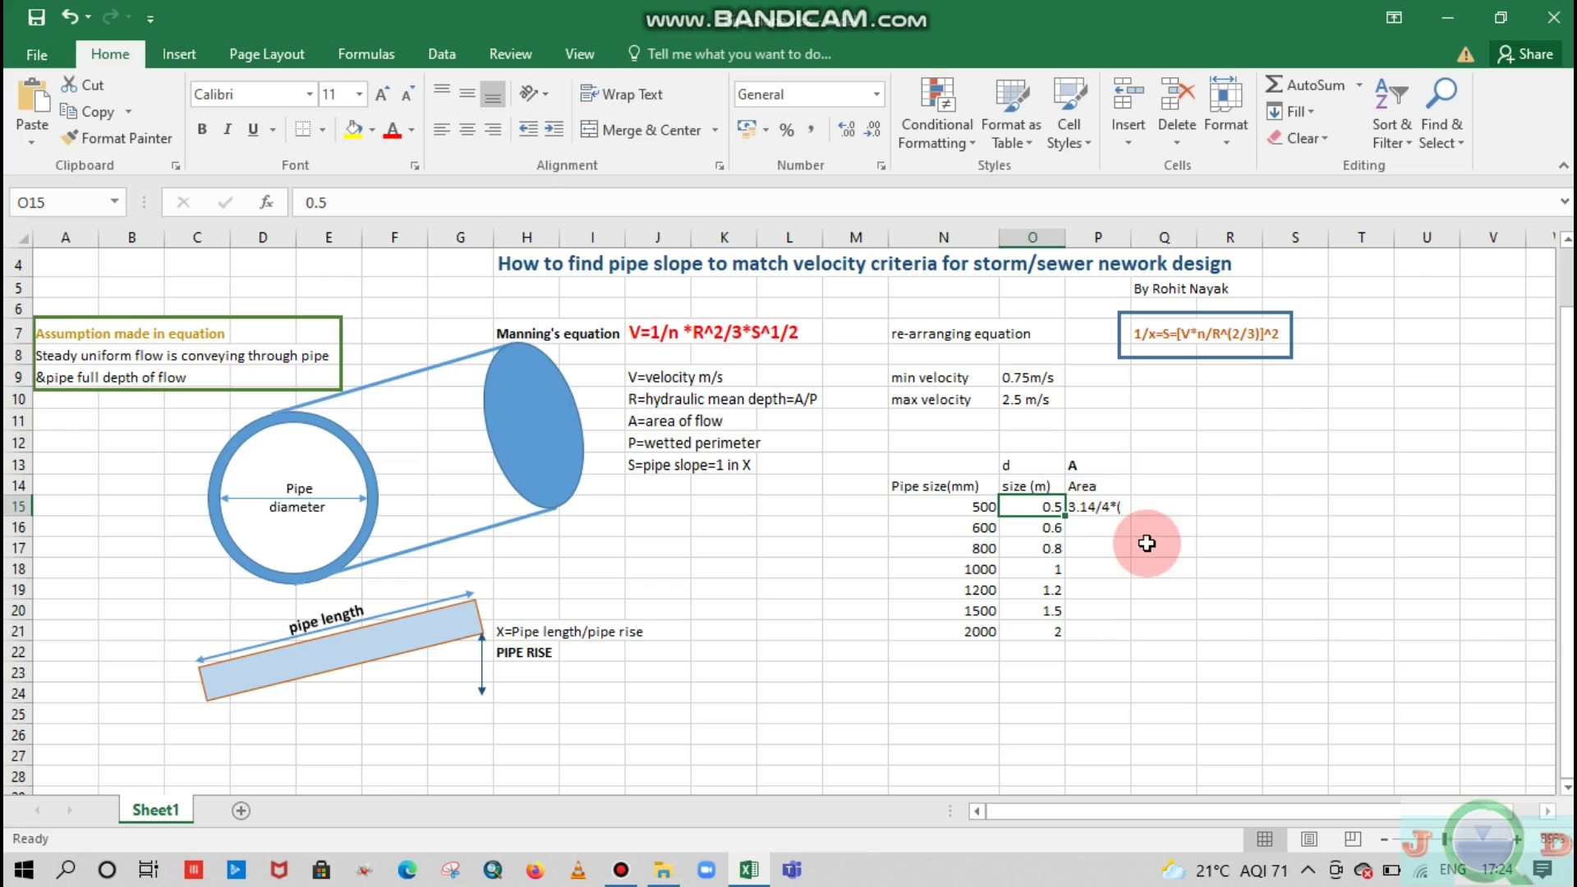
double_click(1073, 507)
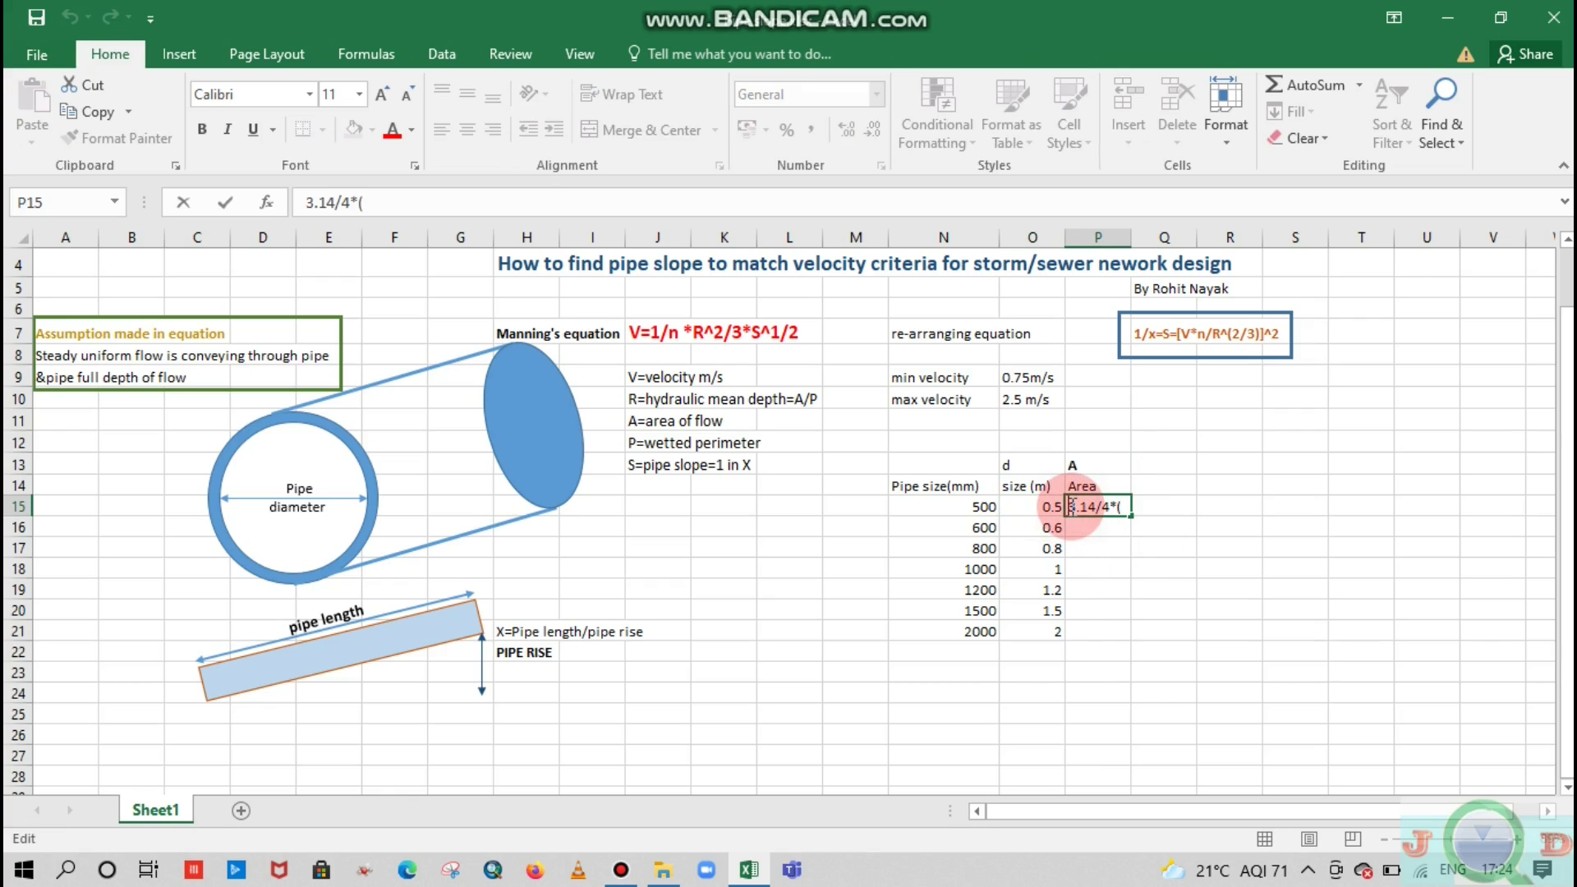
text(=)
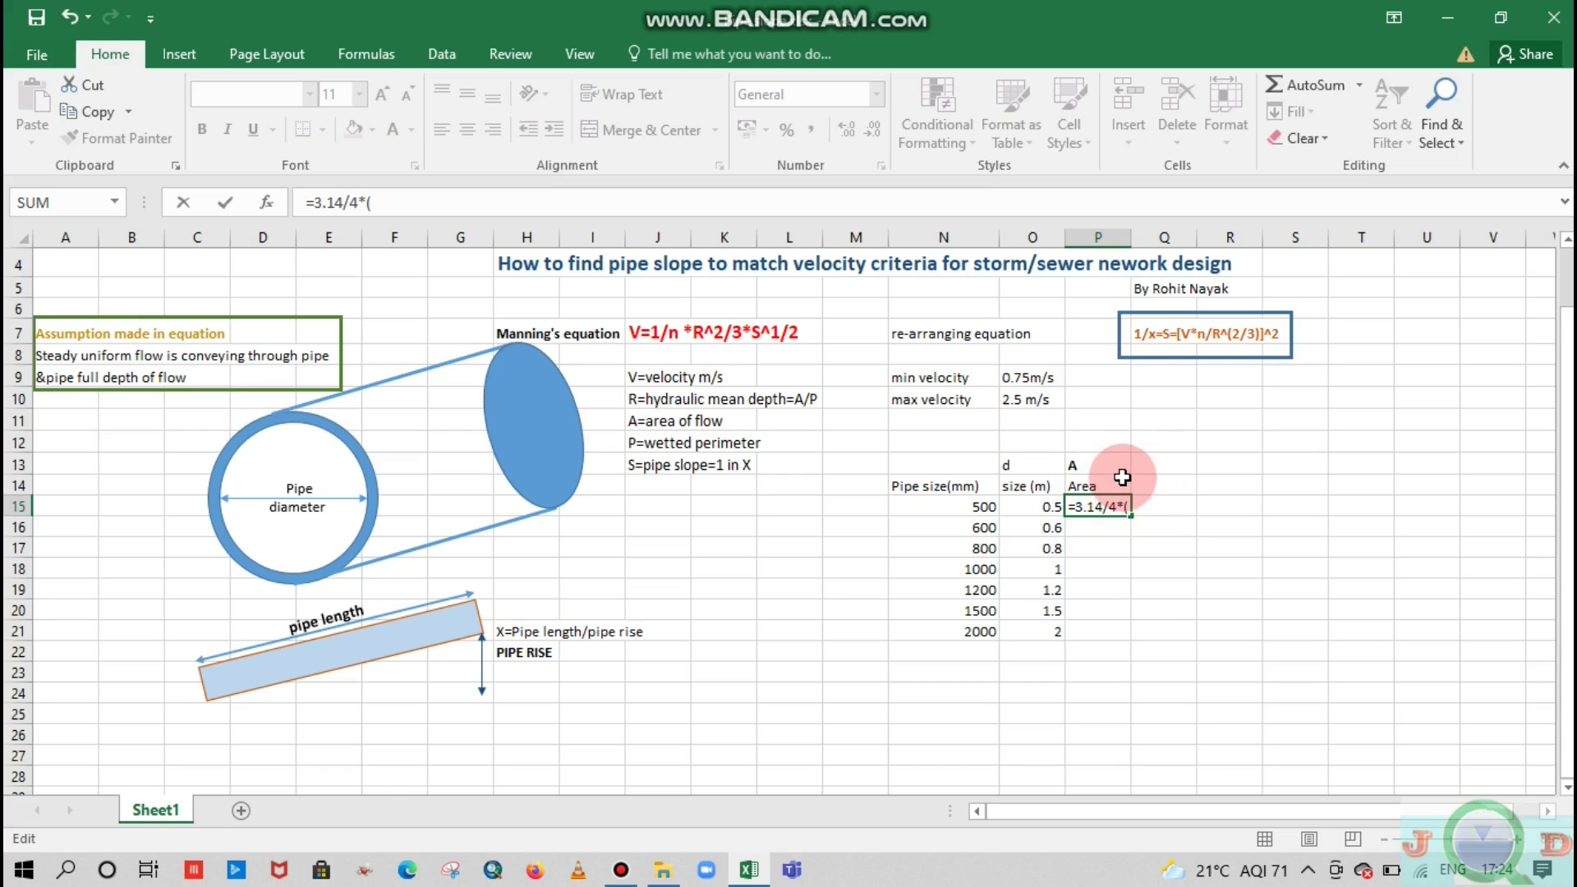
click(1039, 502)
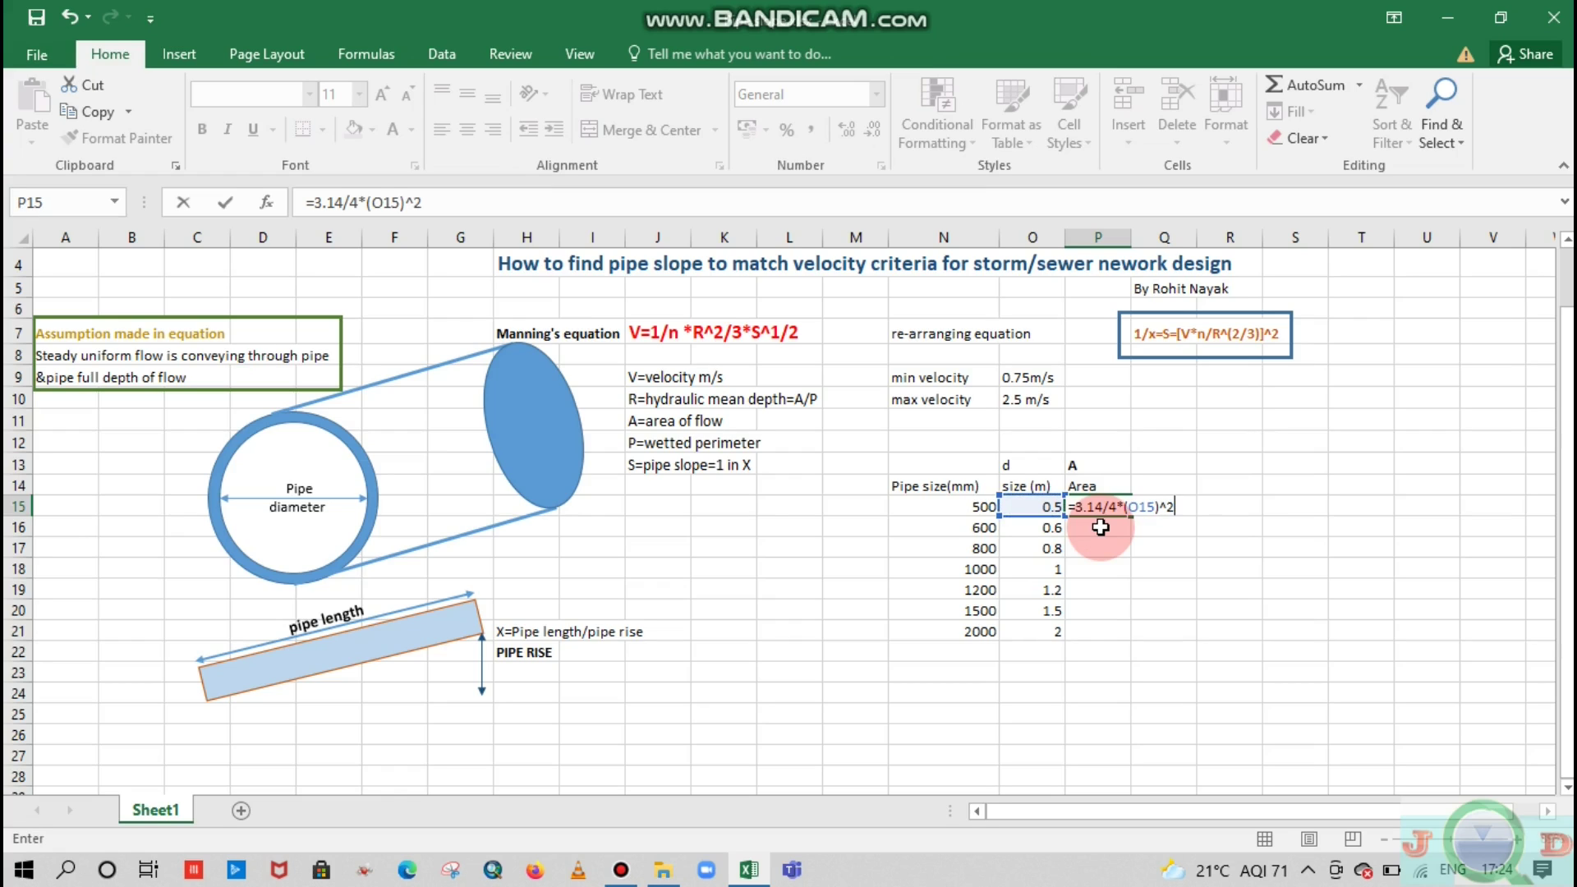
text()^2)
key(Return)
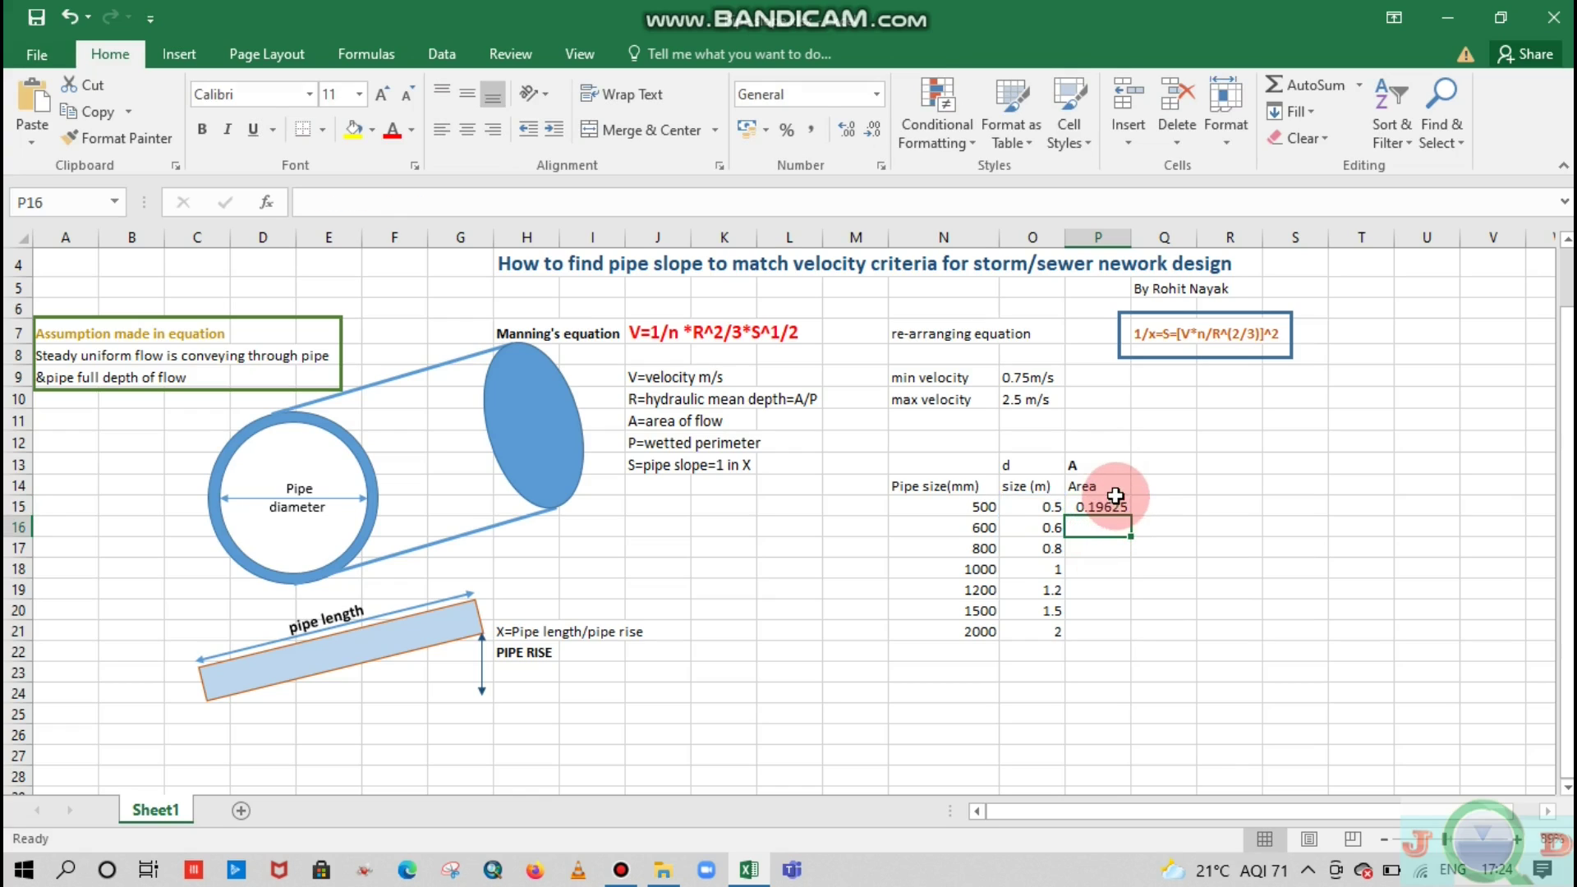
Step: Change the Area heading to "Area(m^2)" and fill the area formula from P15 down through P21
click(1114, 490)
double_click(1114, 490)
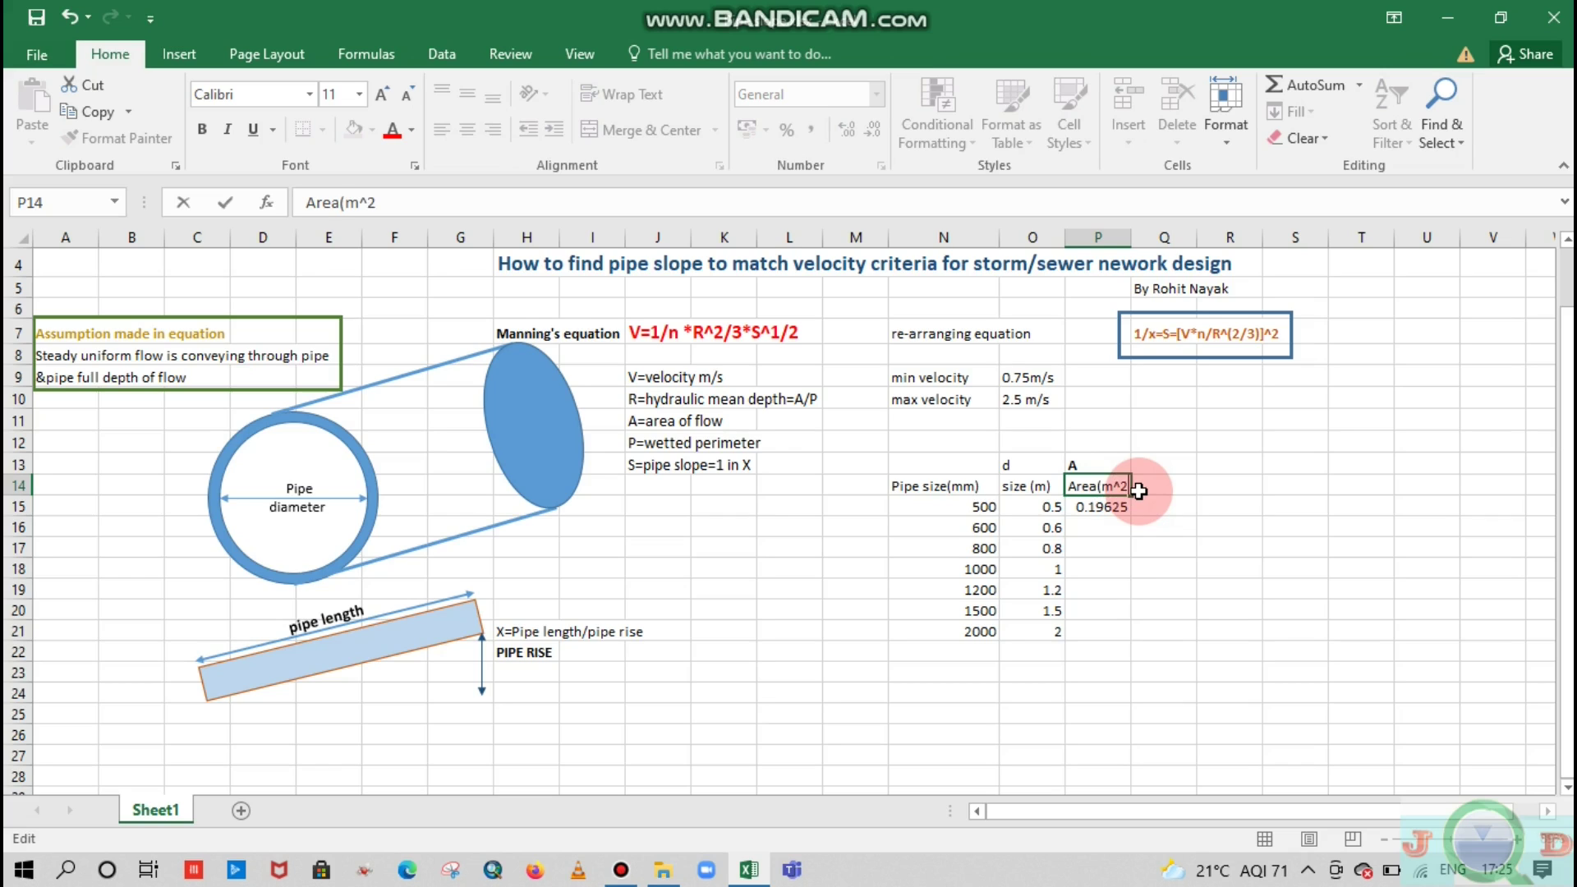
click(1114, 526)
click(1109, 505)
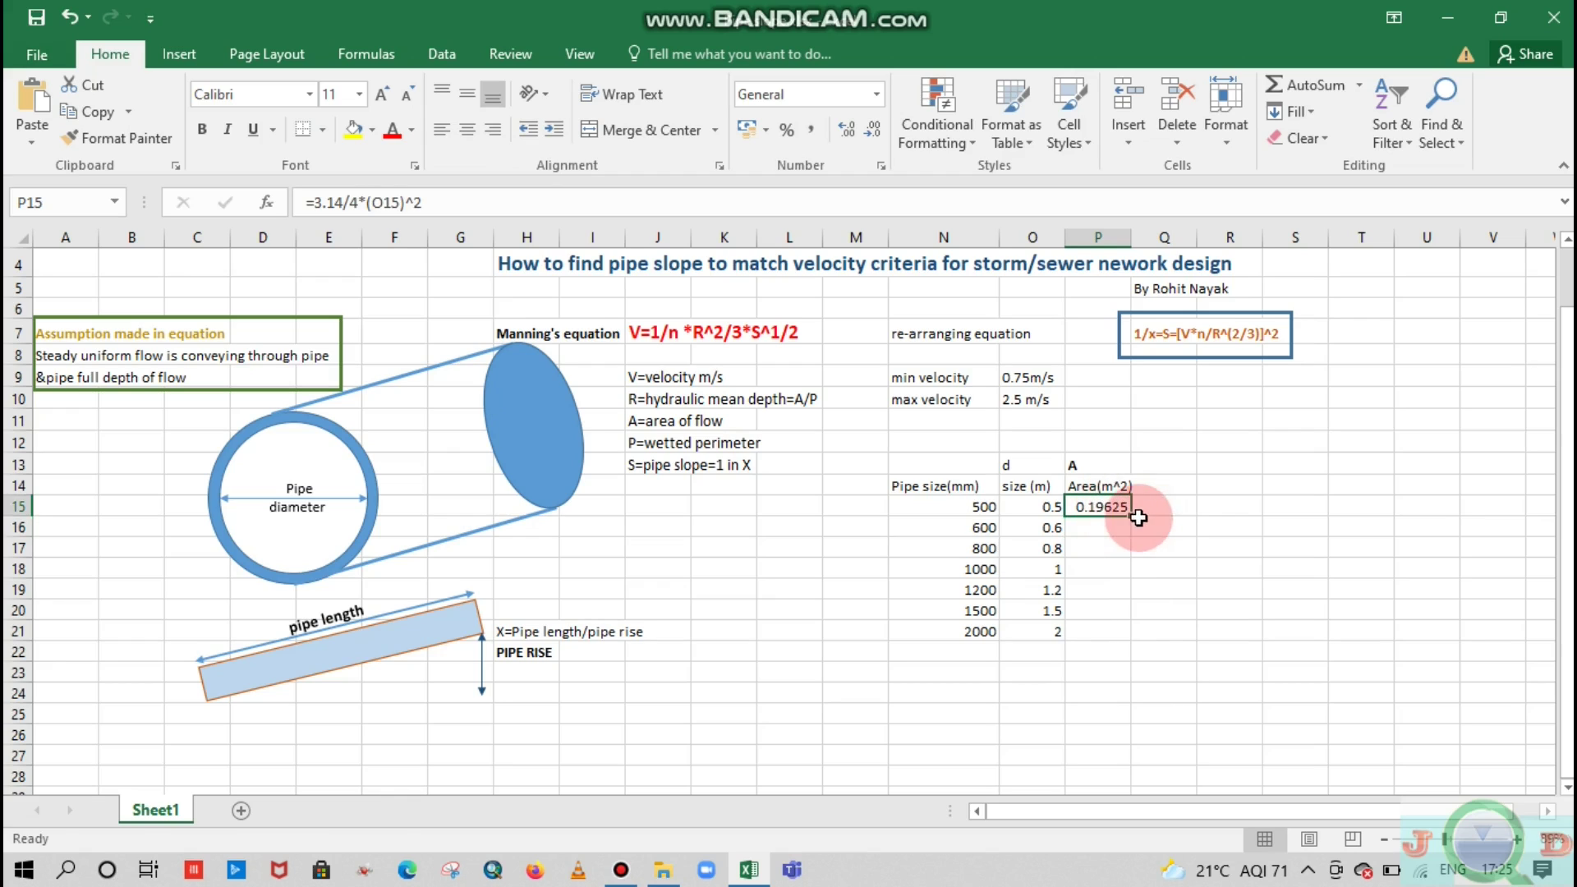
drag(1131, 515, 1105, 631)
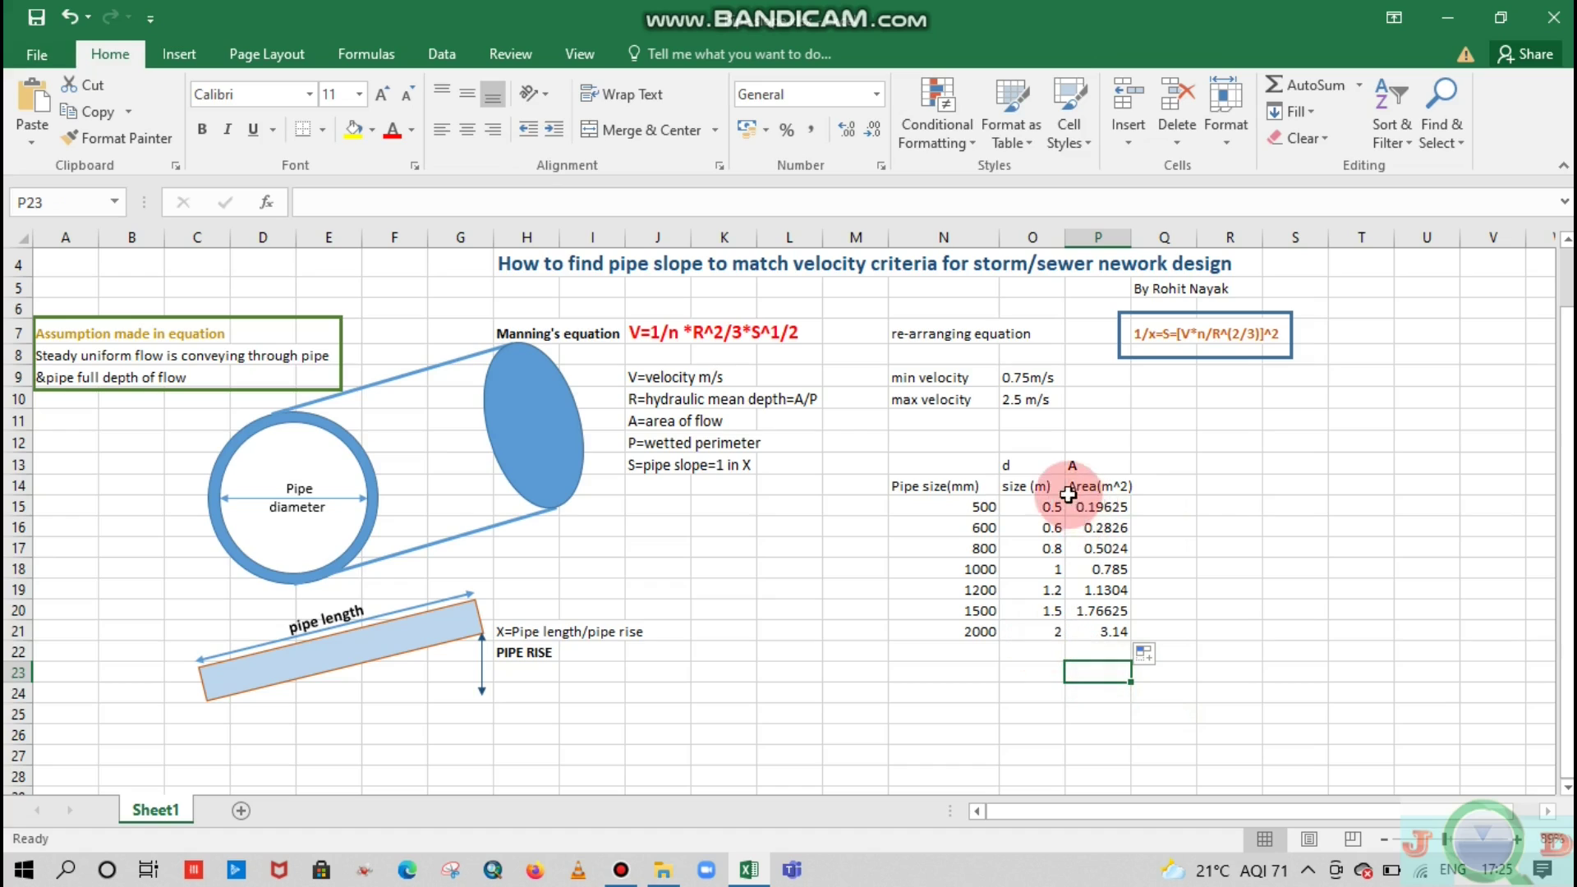
Step: Add the symbol "P" in Q13 and the heading "weted perimeter (m)" below it in Q14
click(1152, 466)
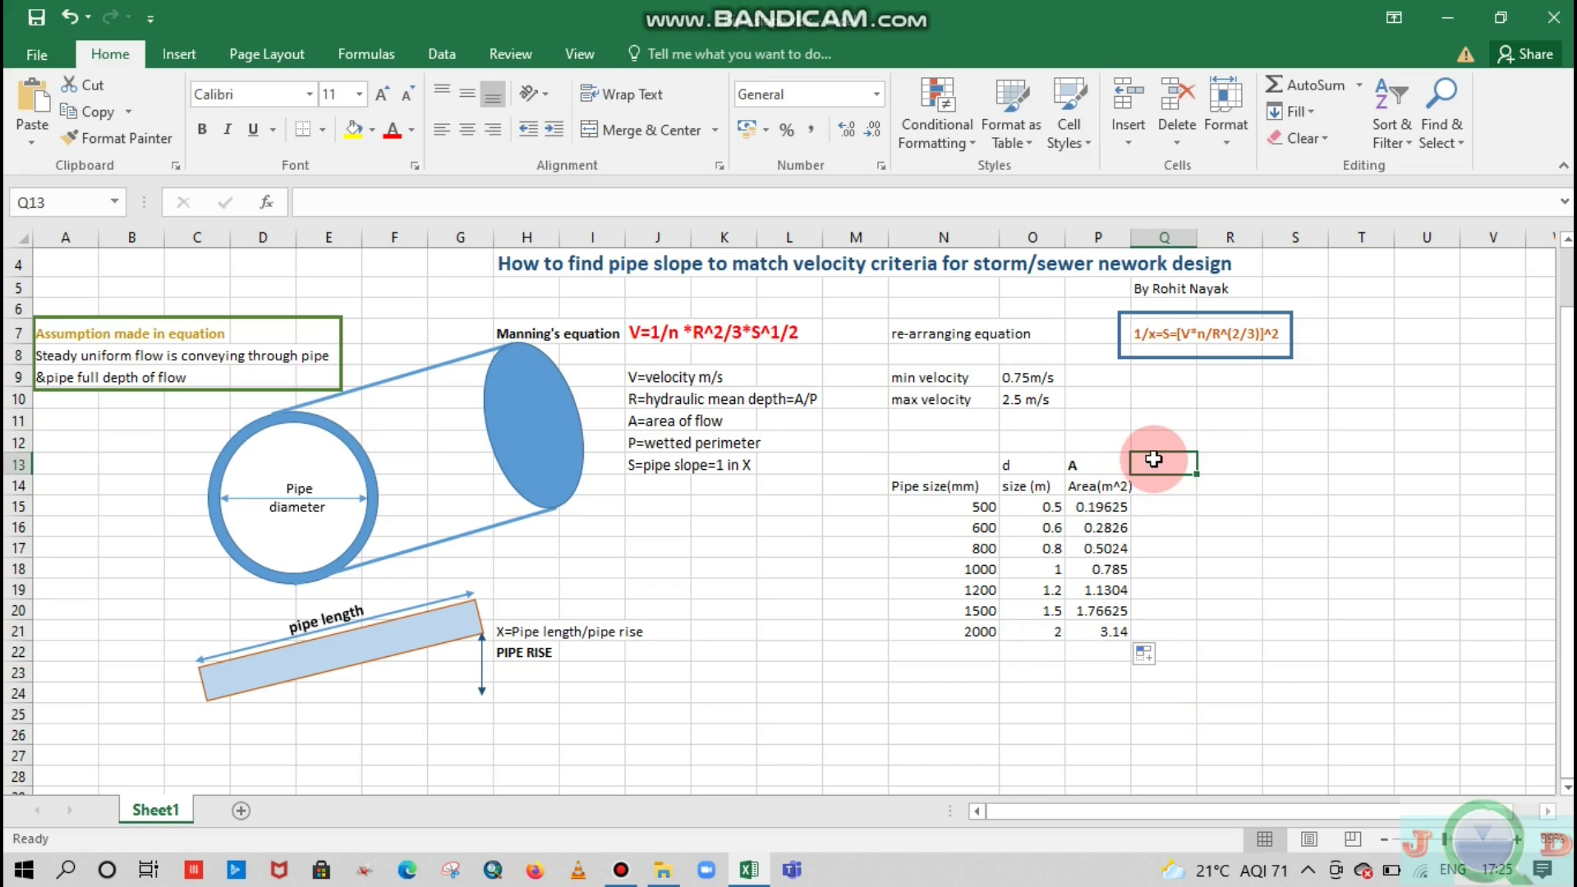
key(Caps_Lock)
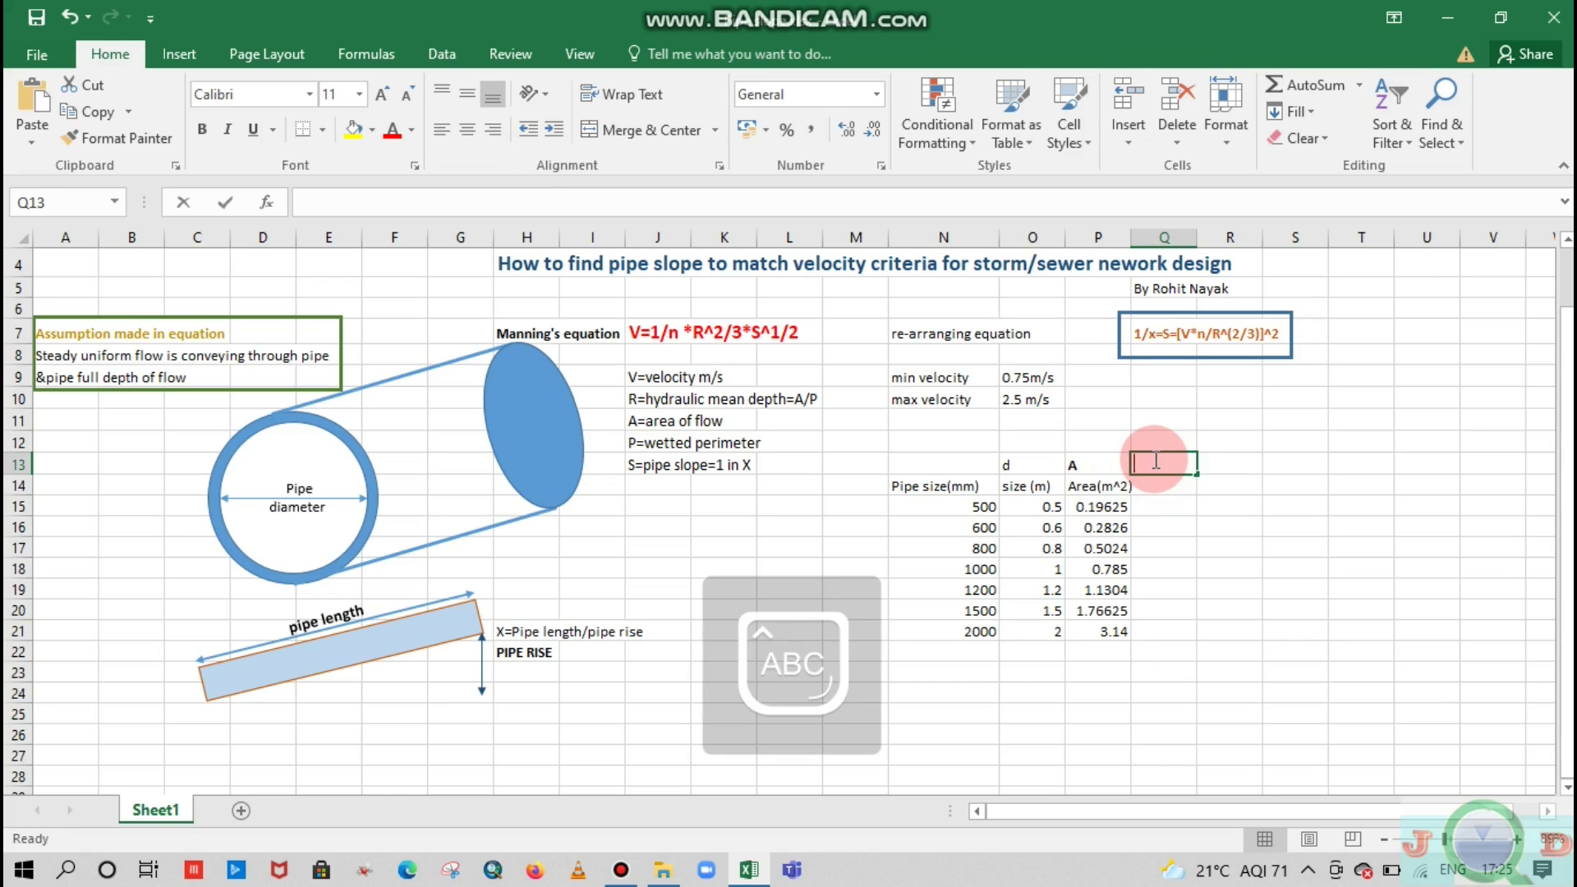
key(Caps_Lock)
text(P)
click(1156, 488)
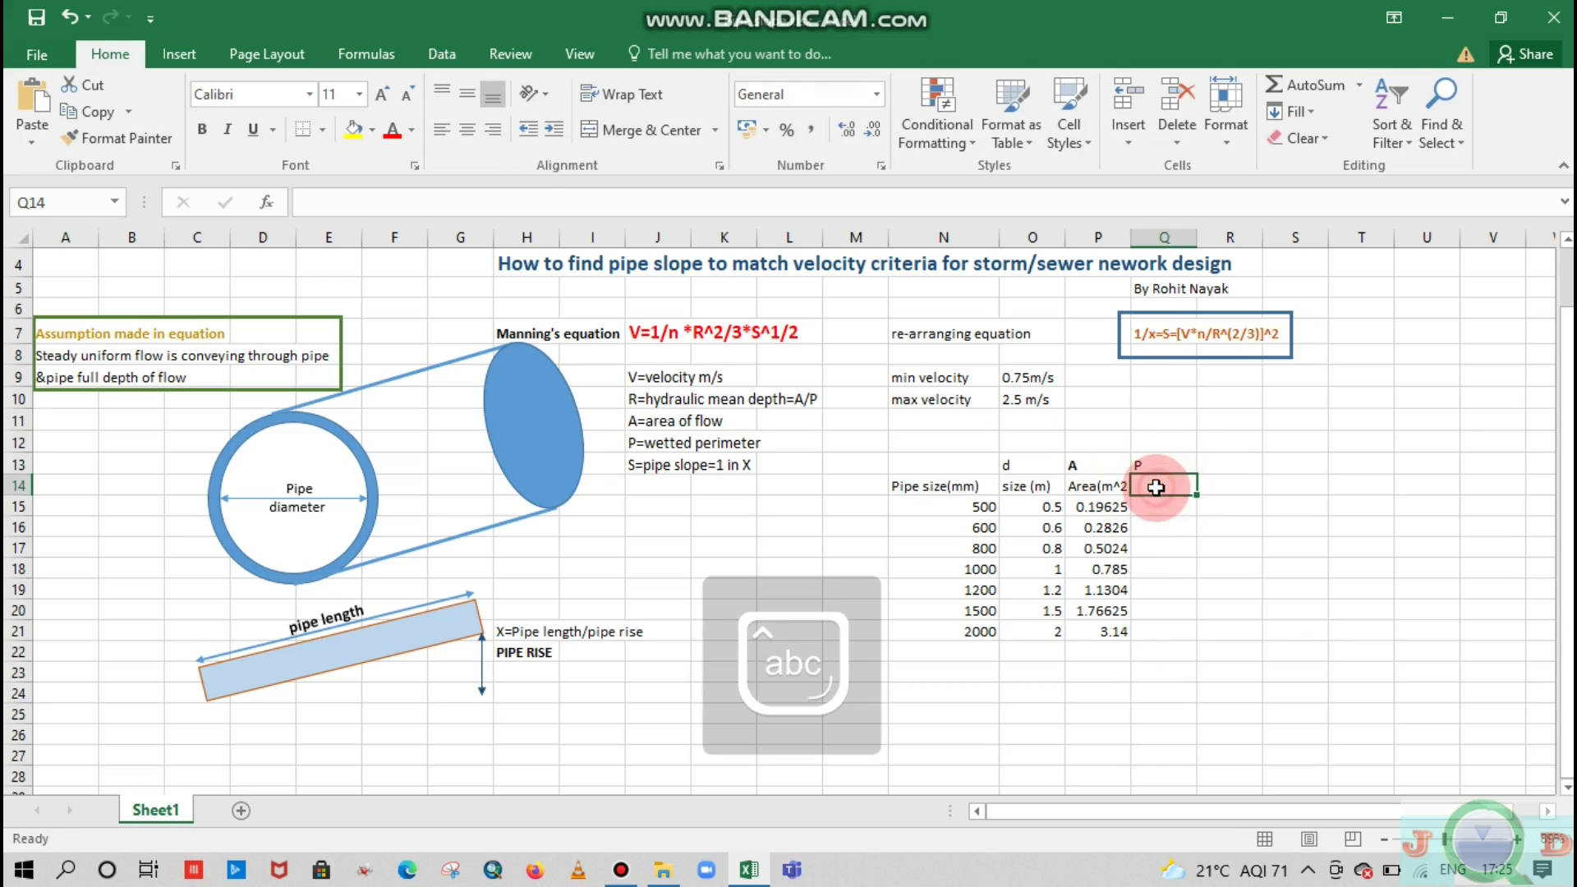
text(wr)
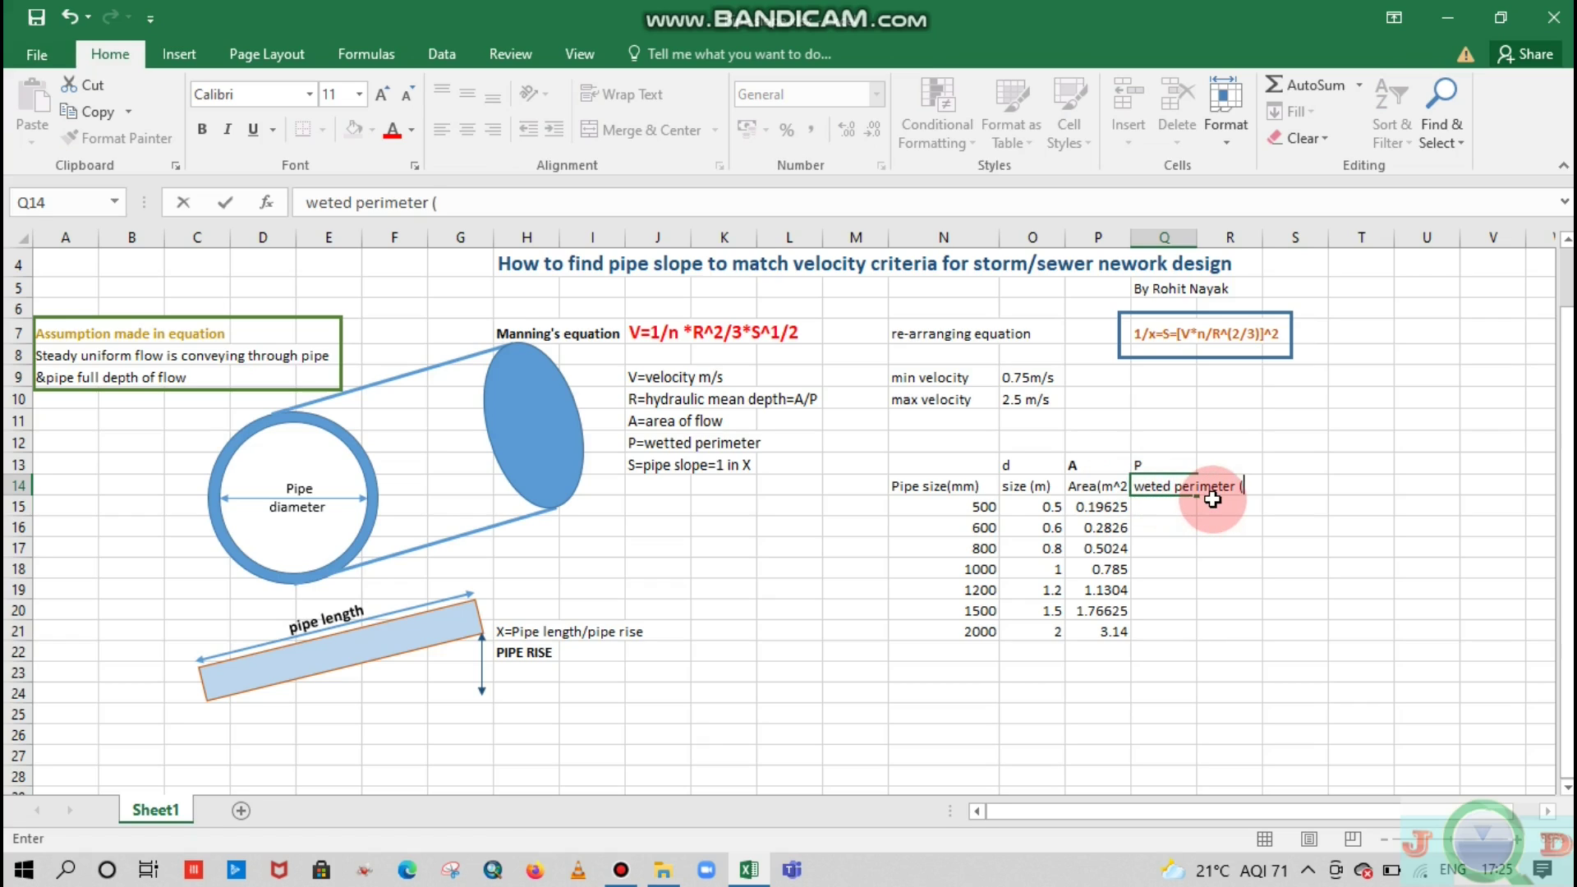
key(Return)
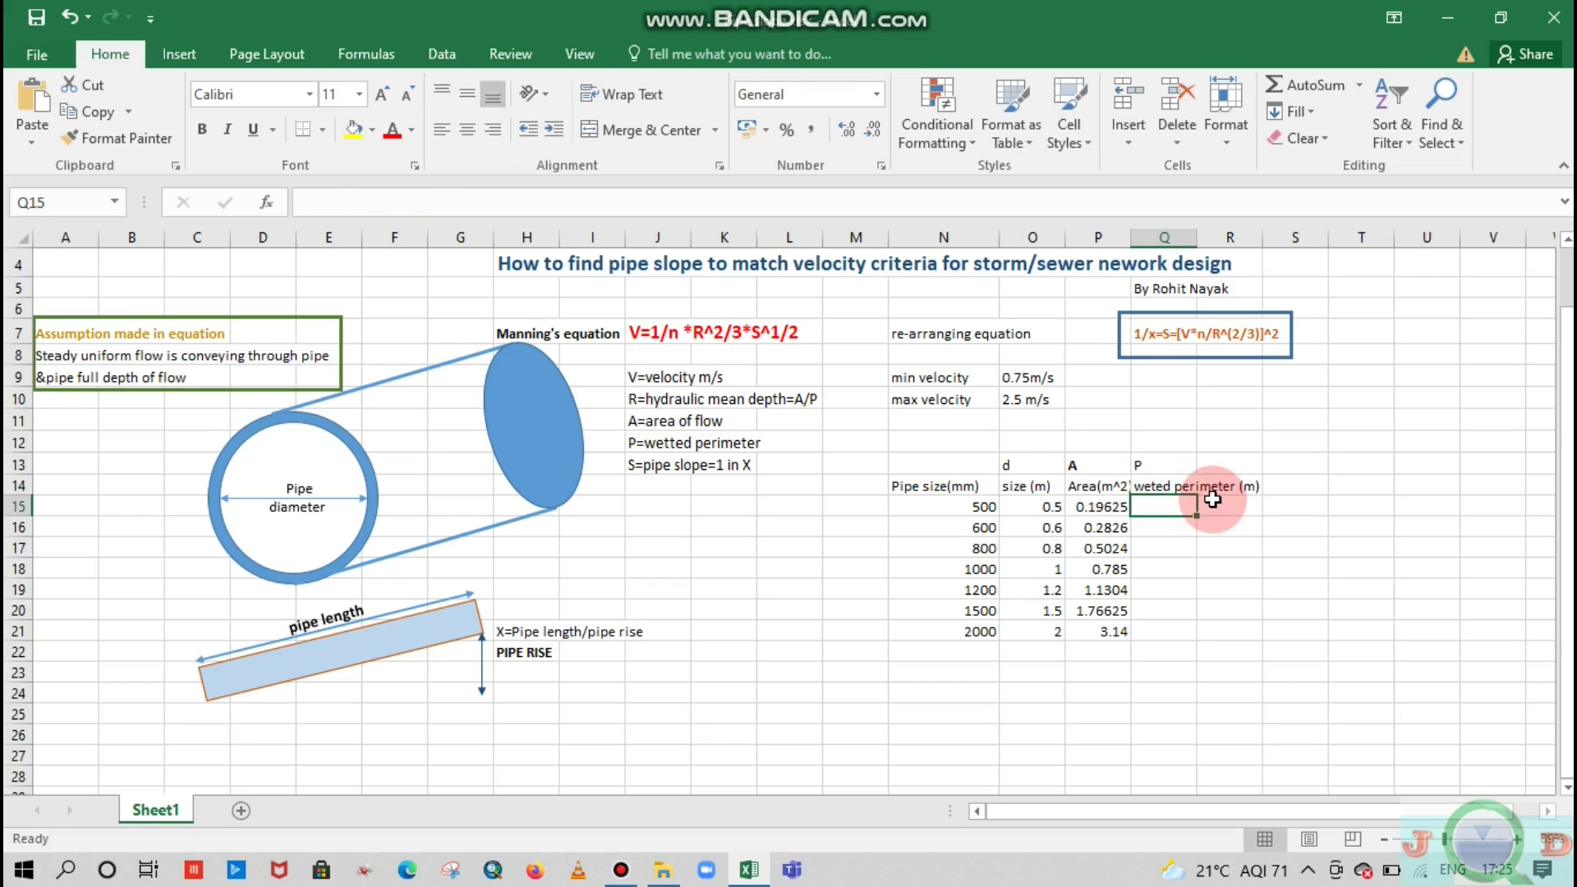
Step: Widen column Q to 18.57 to fit its heading and make the symbol P in Q13 bold
drag(1199, 233, 1269, 233)
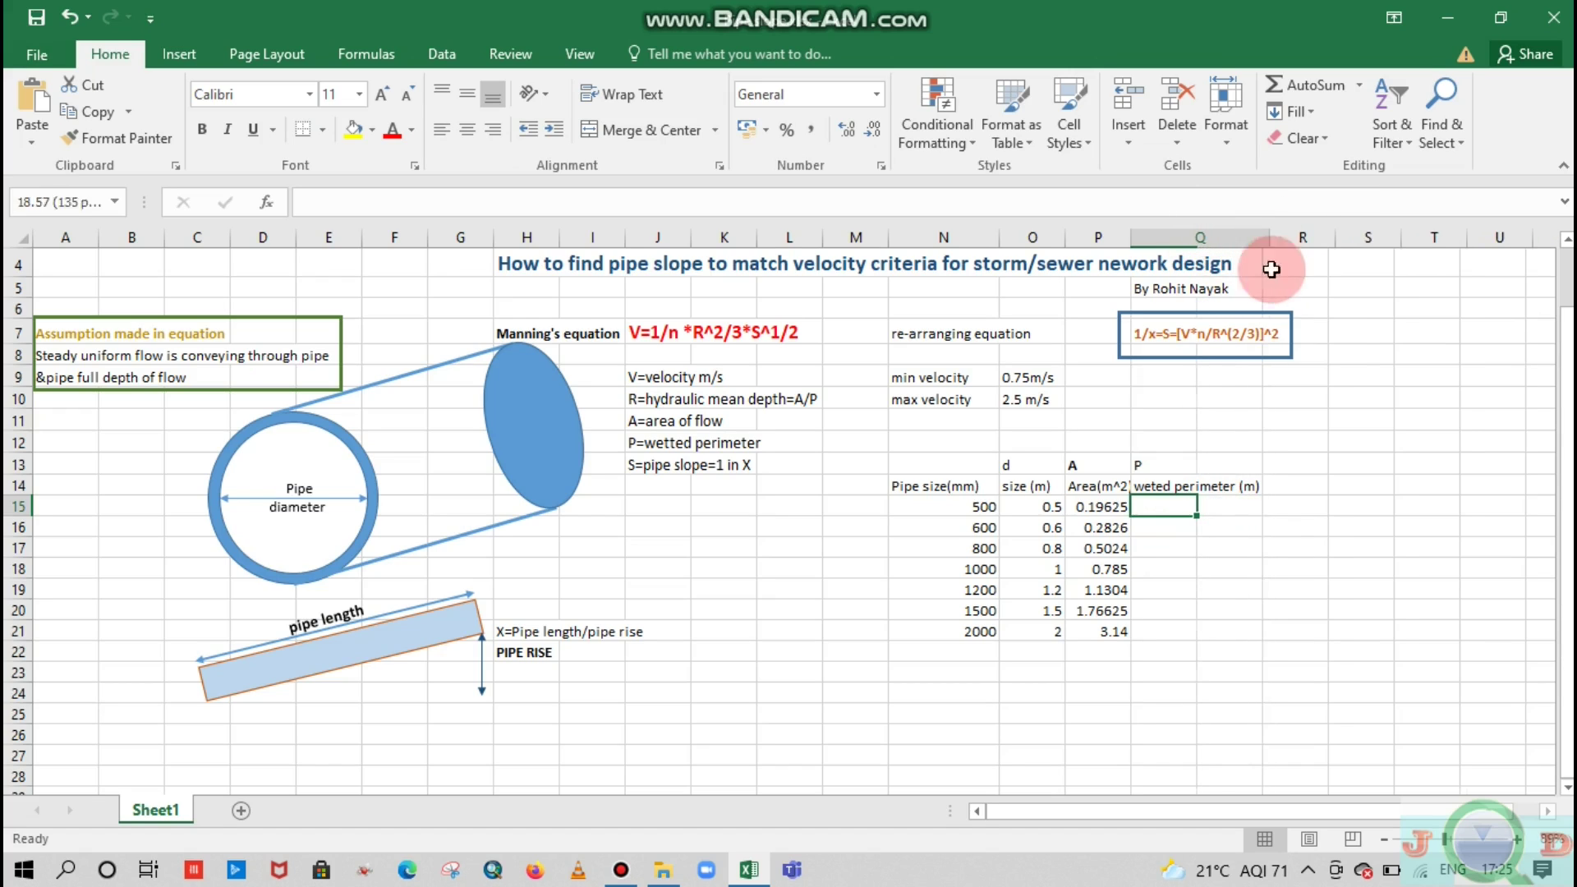
click(1242, 526)
click(1194, 503)
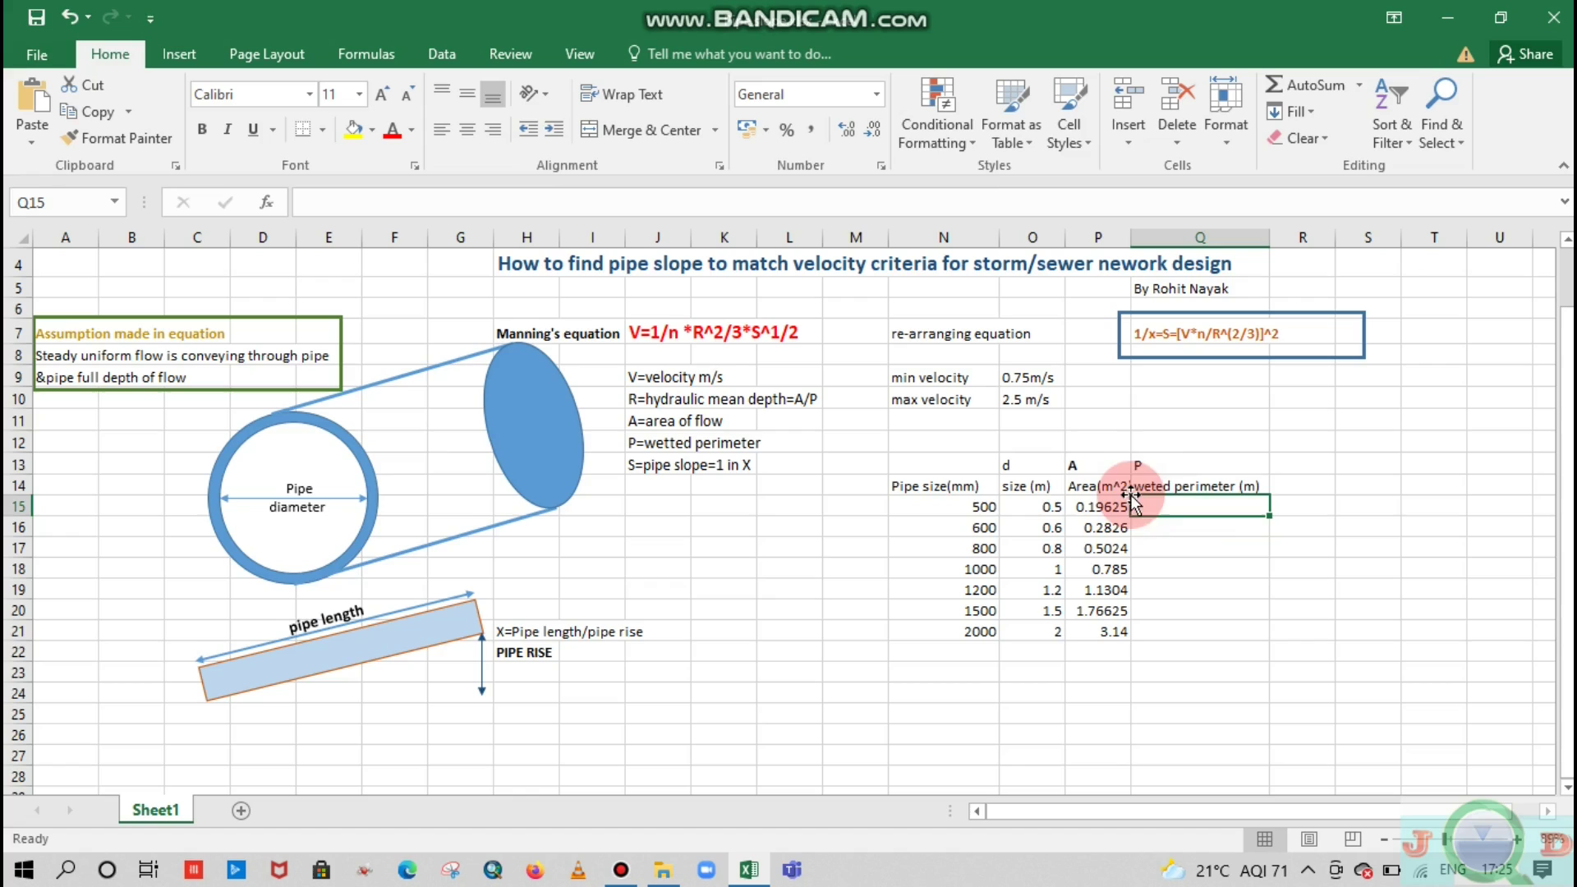
click(1149, 464)
click(202, 129)
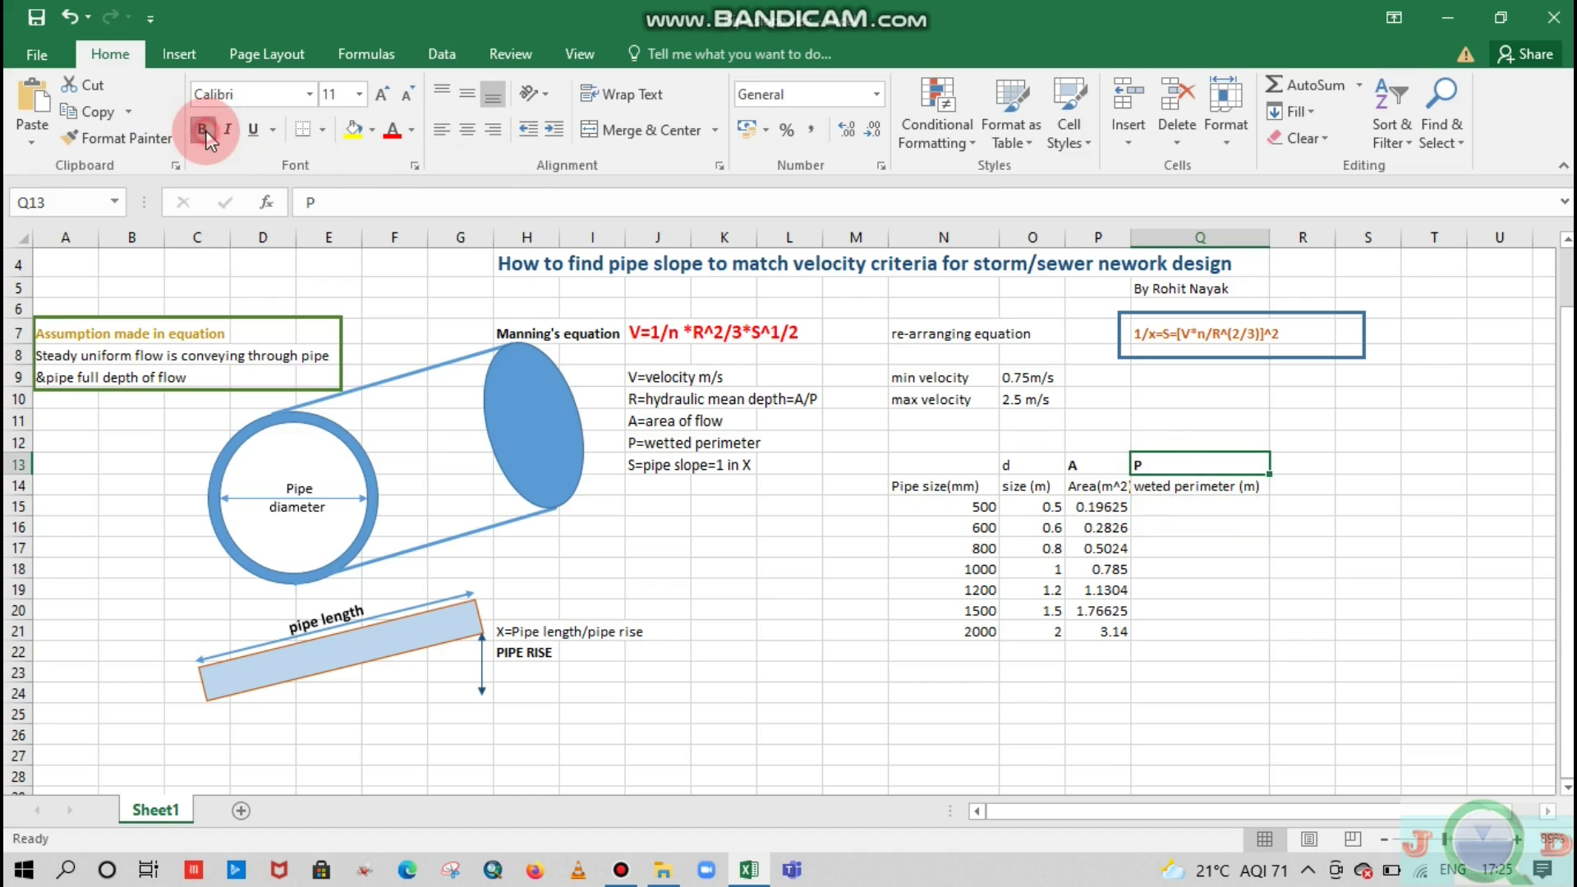
click(1187, 548)
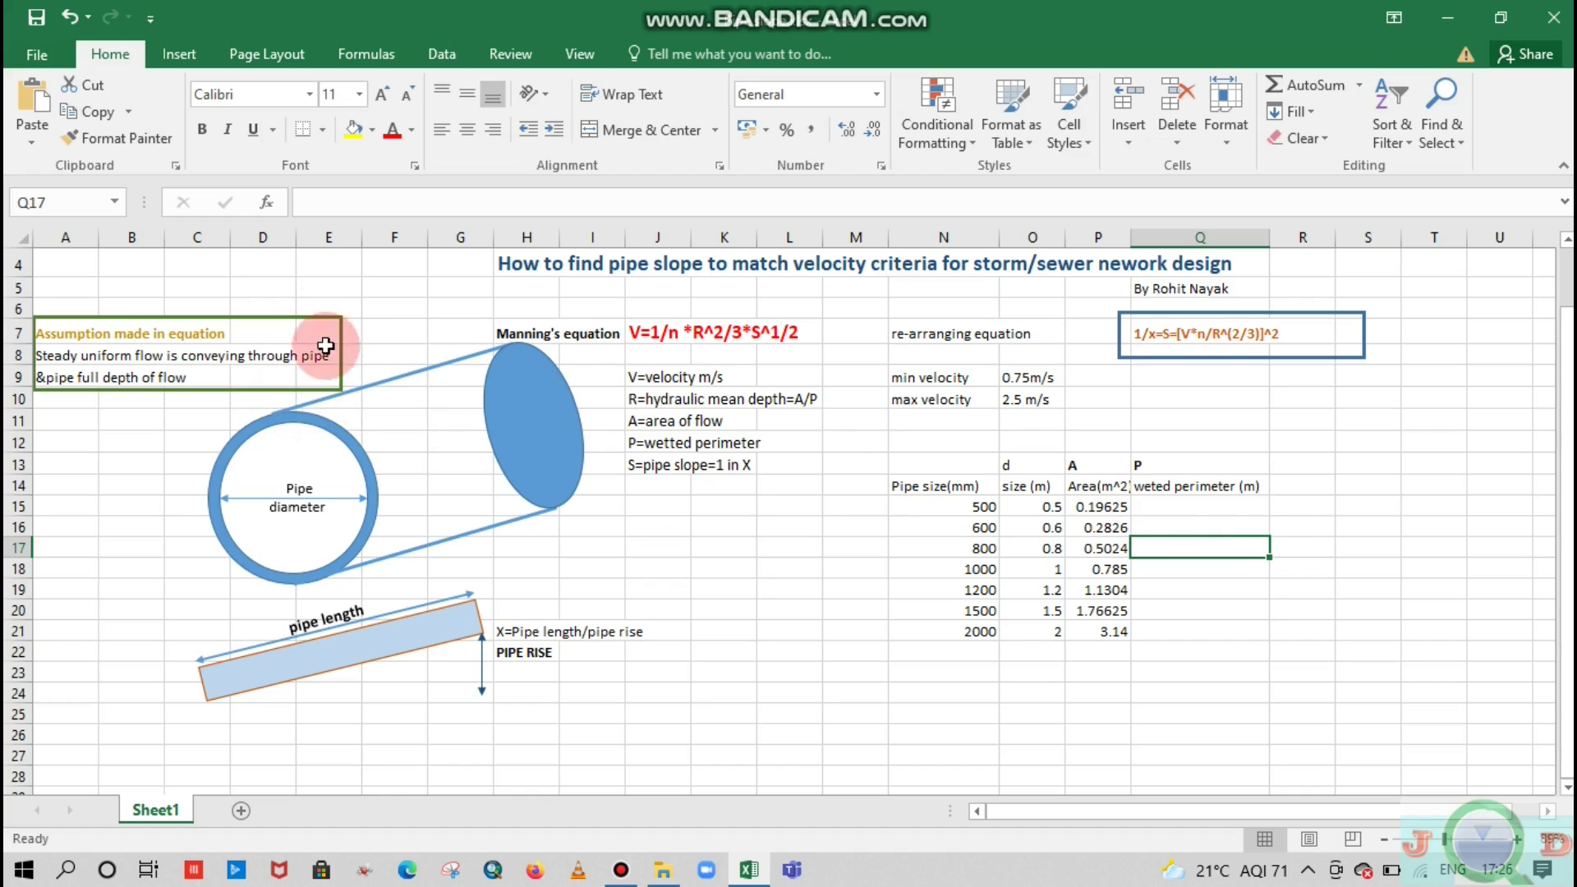
Step: Calculate the wetted perimeter in Q15 with =3.142*O15 and fill the formula down through Q21
click(1146, 506)
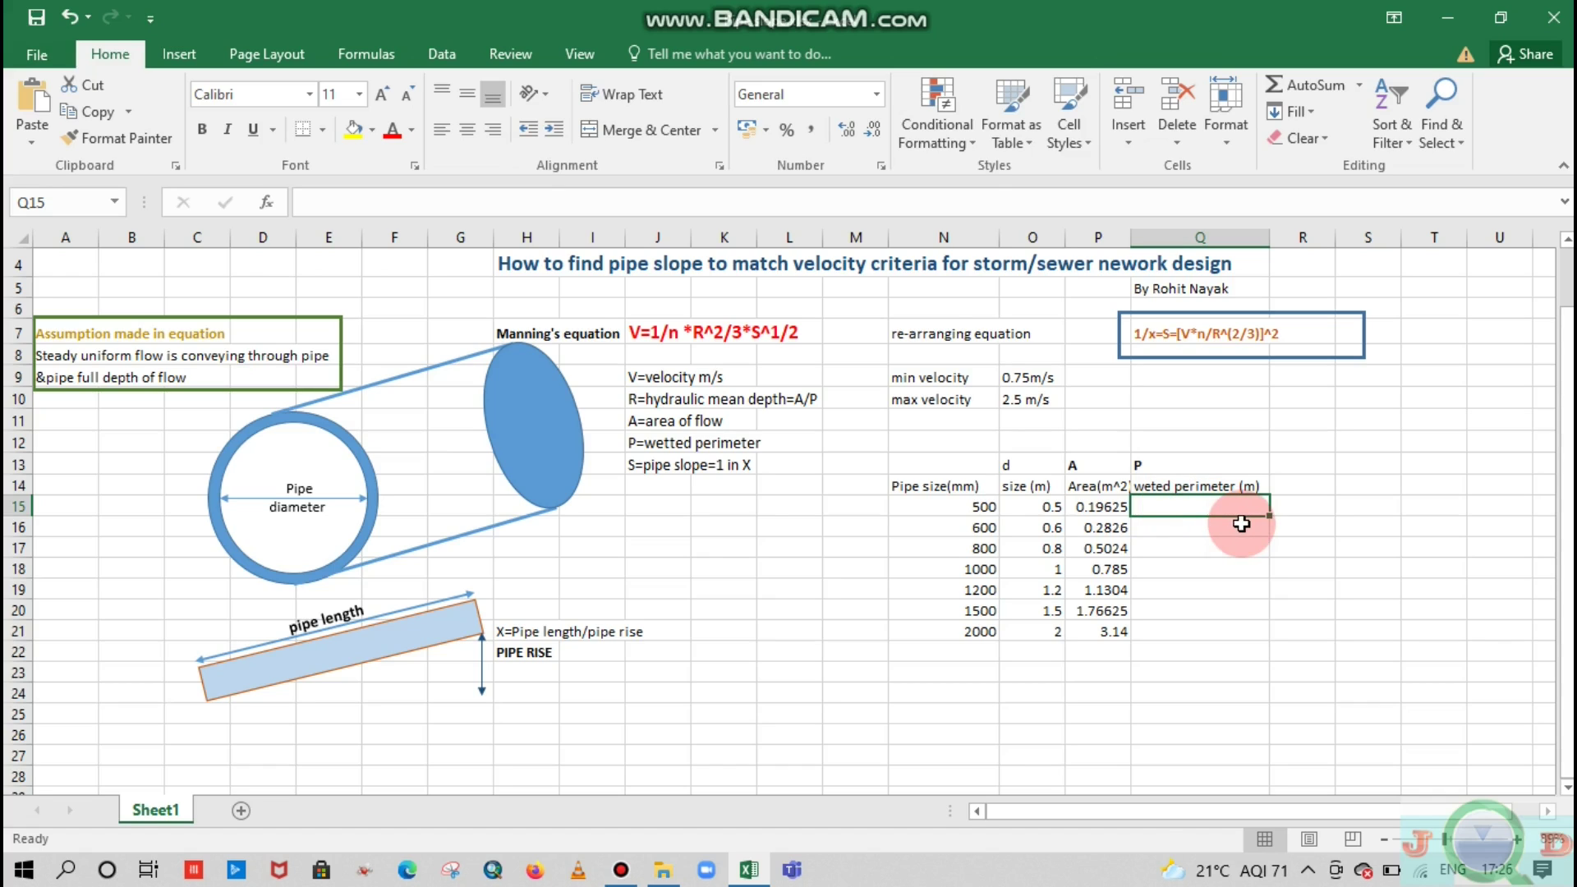
text(=3.142*)
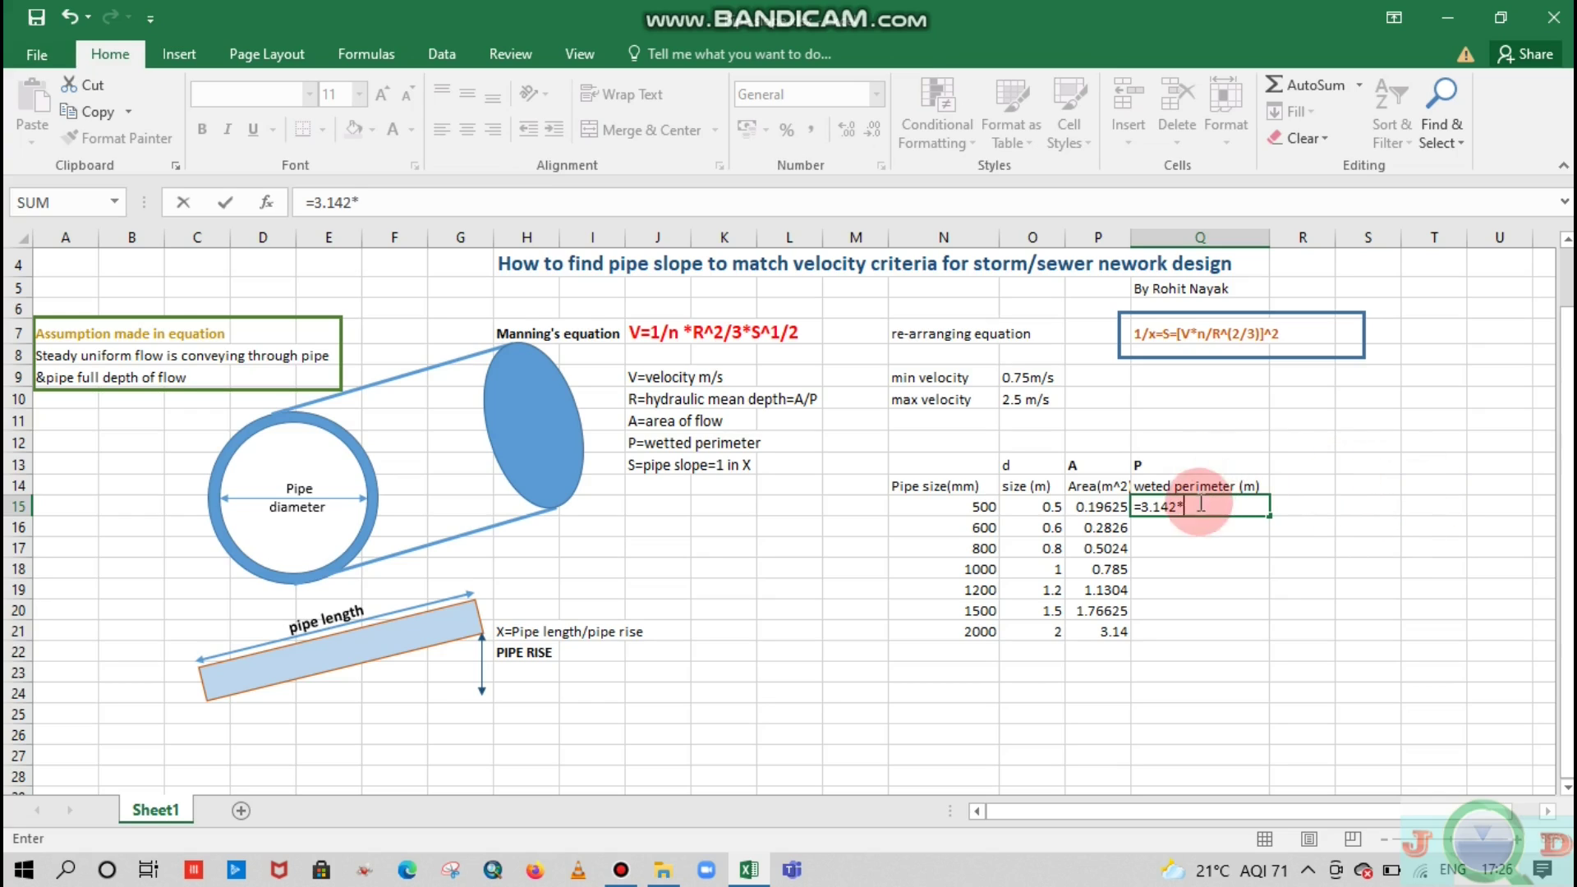
click(1043, 507)
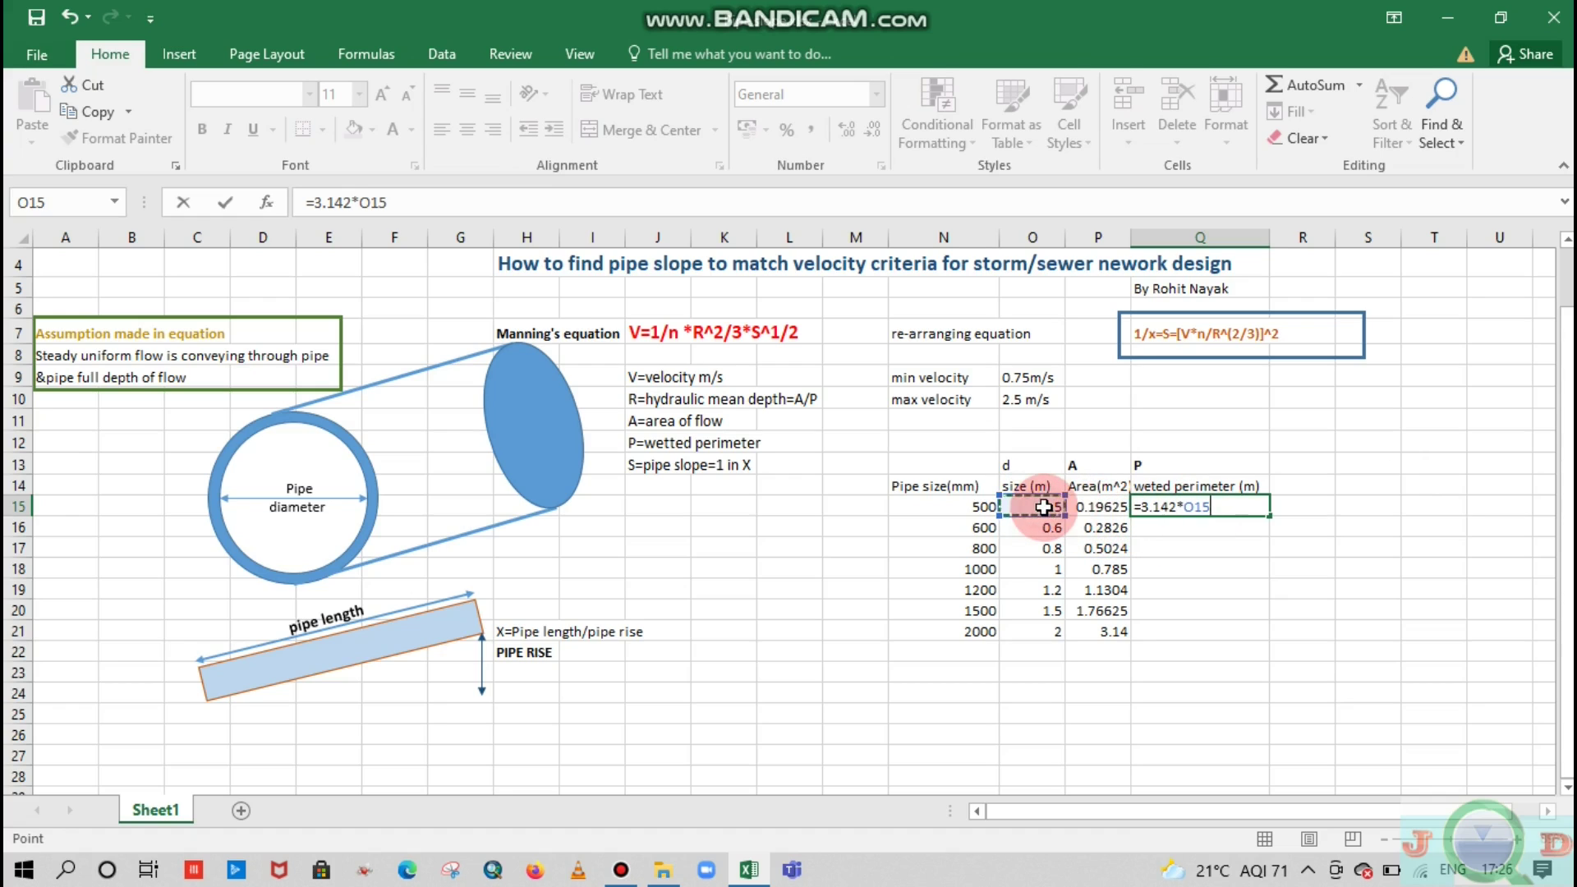
key(Return)
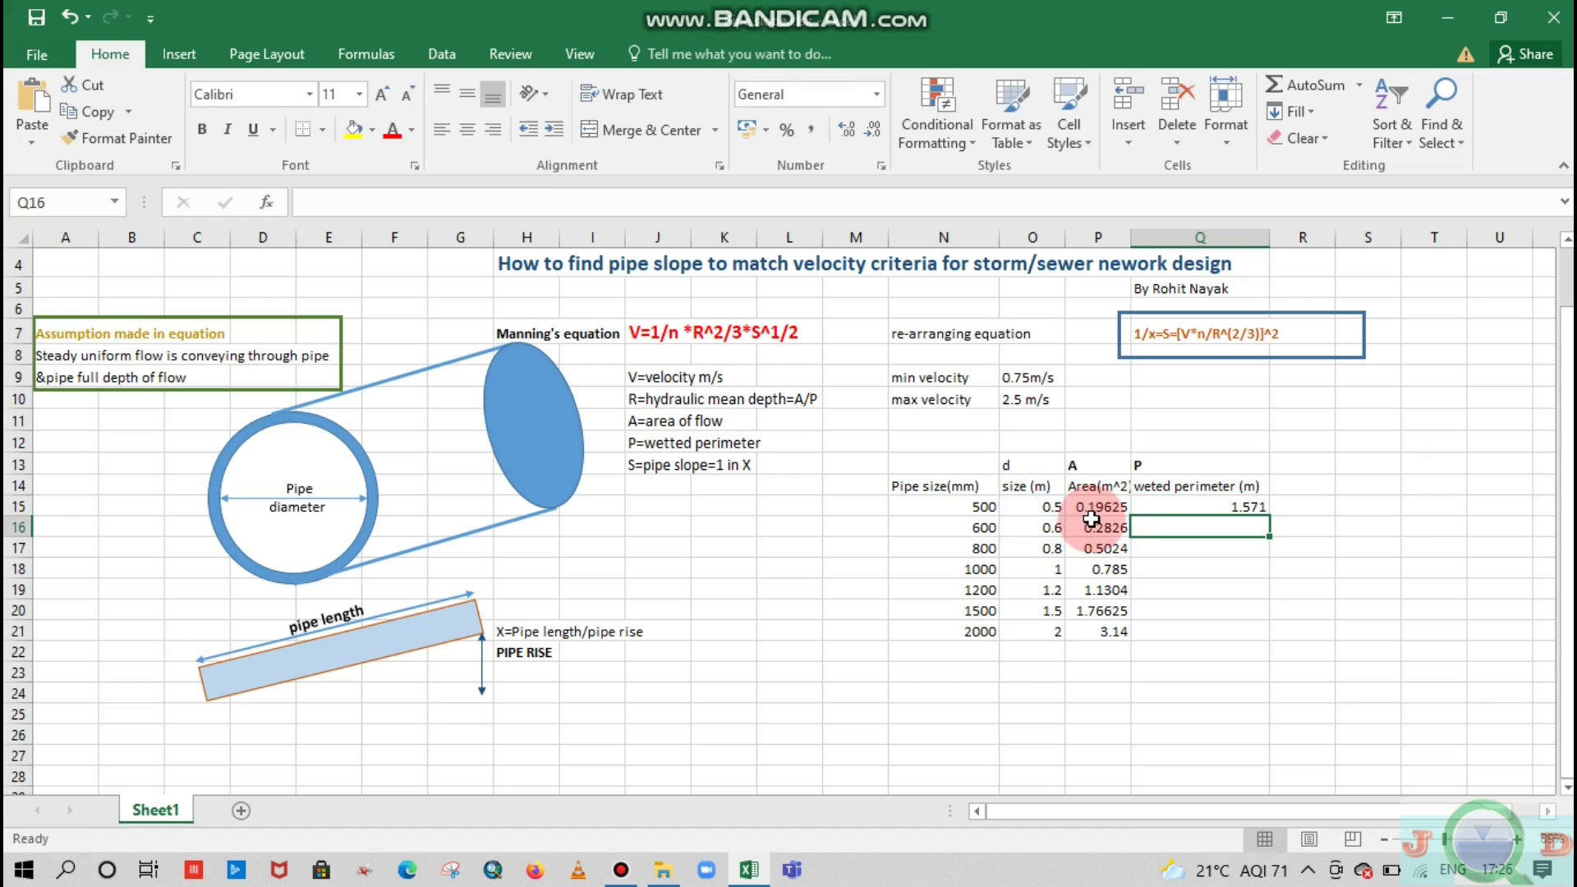
click(1259, 514)
drag(1260, 516, 1258, 642)
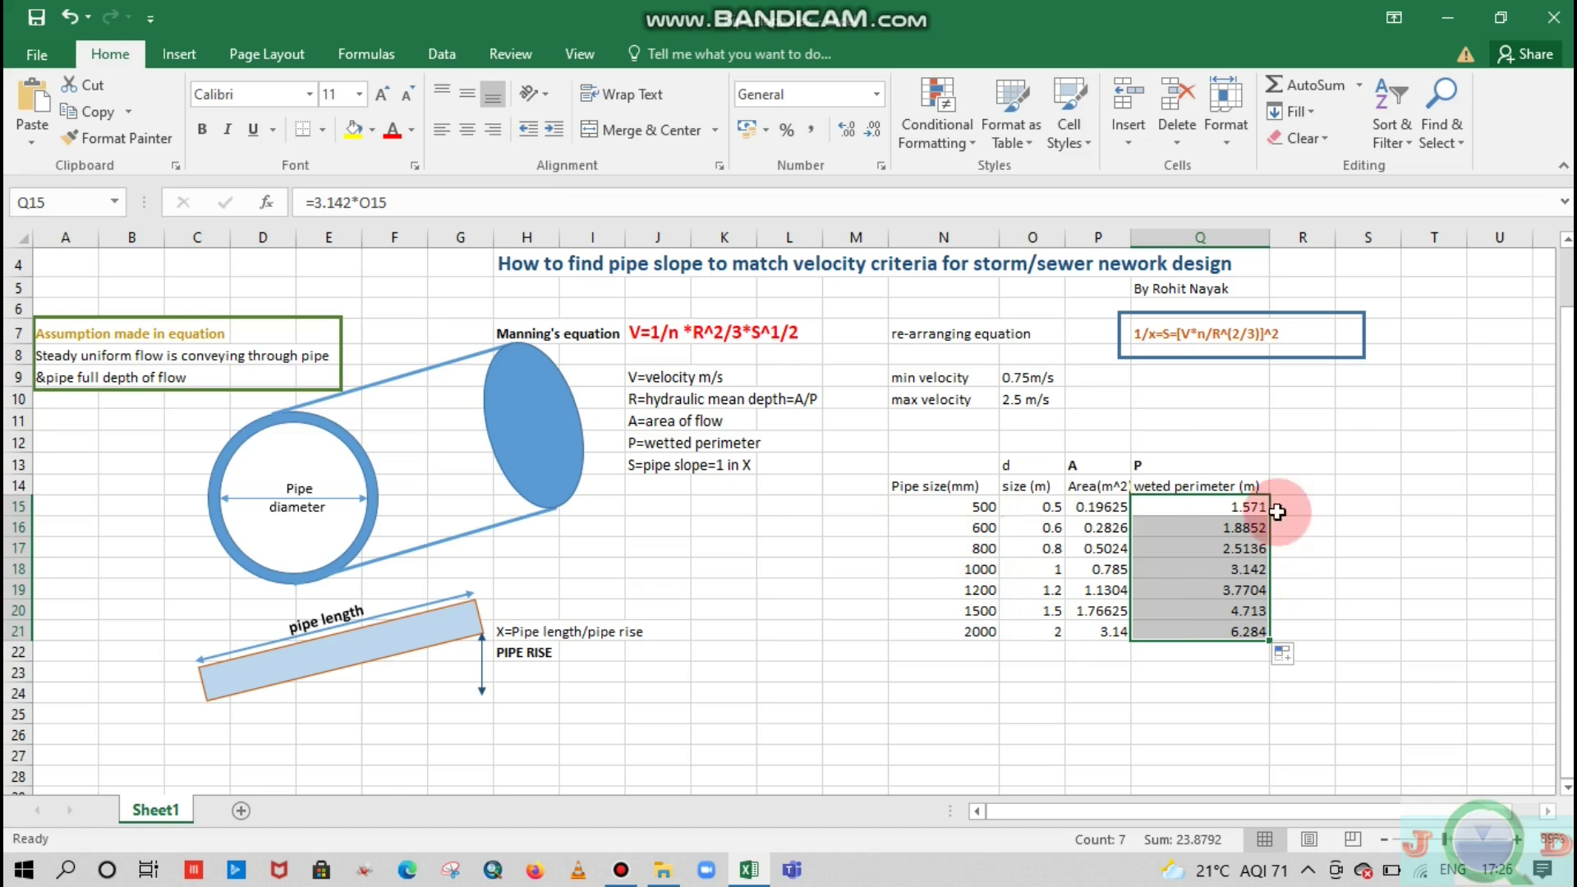
Step: Widen column R and add the heading "R^2/3" in R14
mouse_move(1306, 485)
mouse_down()
mouse_move(1293, 461)
mouse_move(1284, 479)
mouse_up()
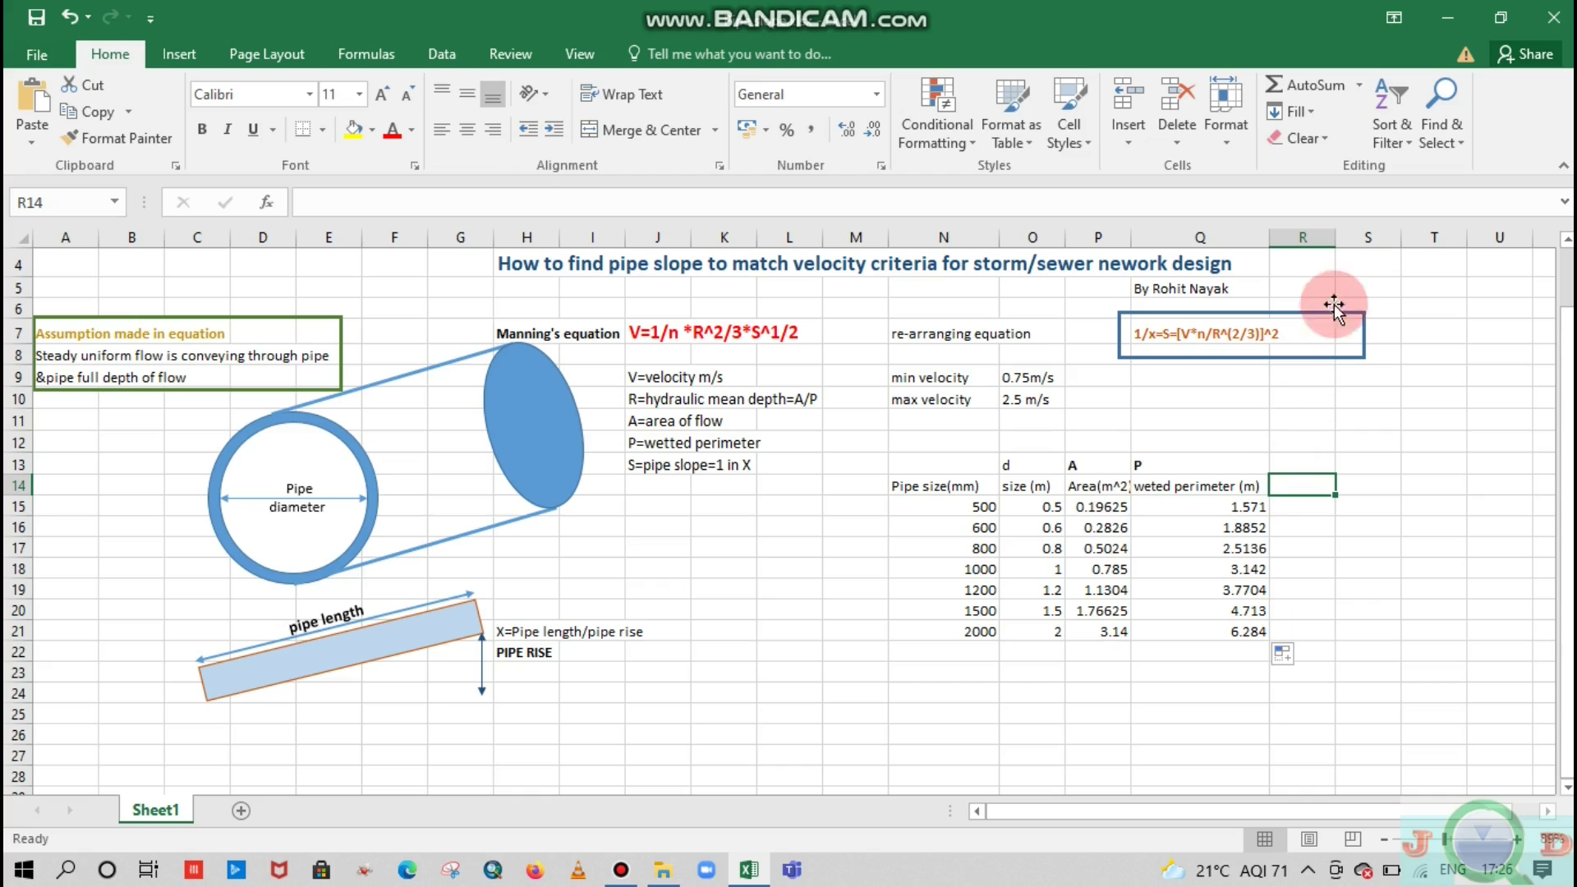
drag(1336, 237, 1374, 238)
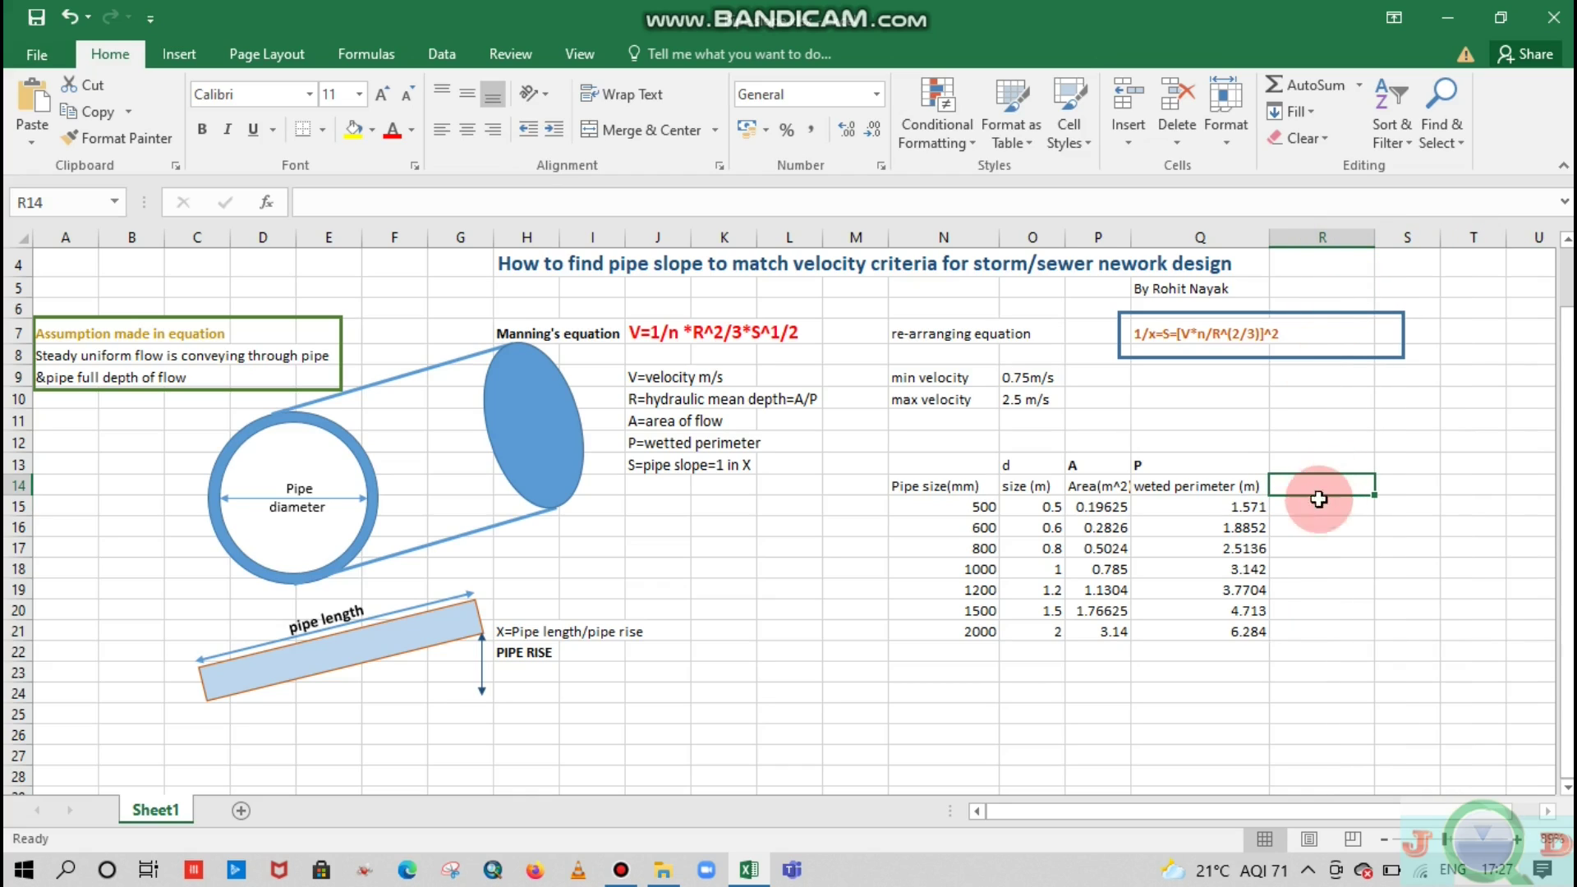
key(Caps_Lock)
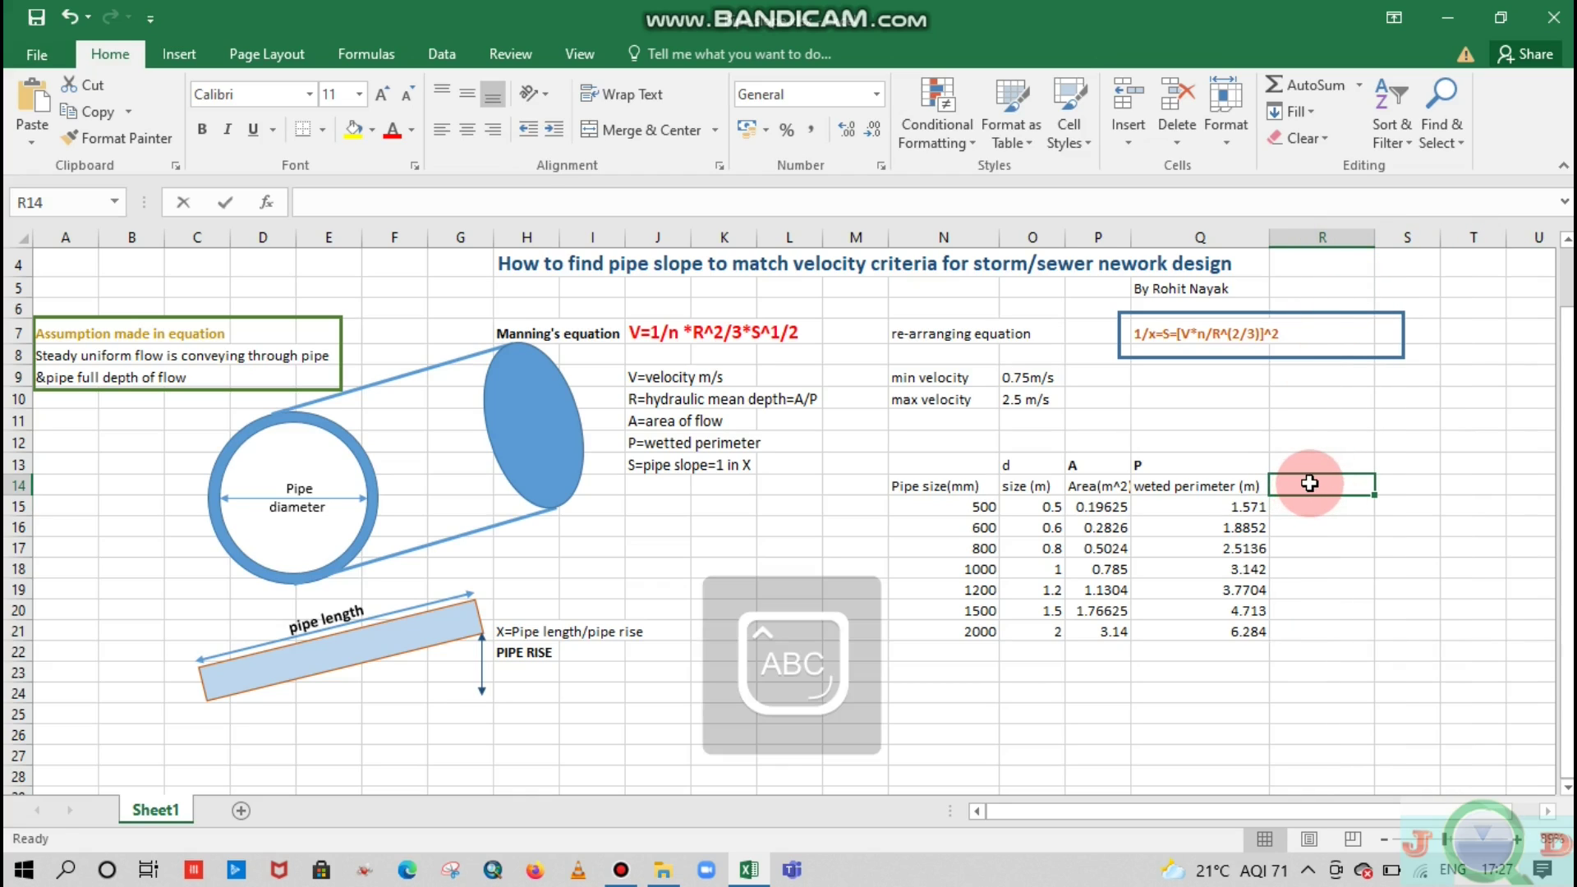
text(R)
key(Caps_Lock)
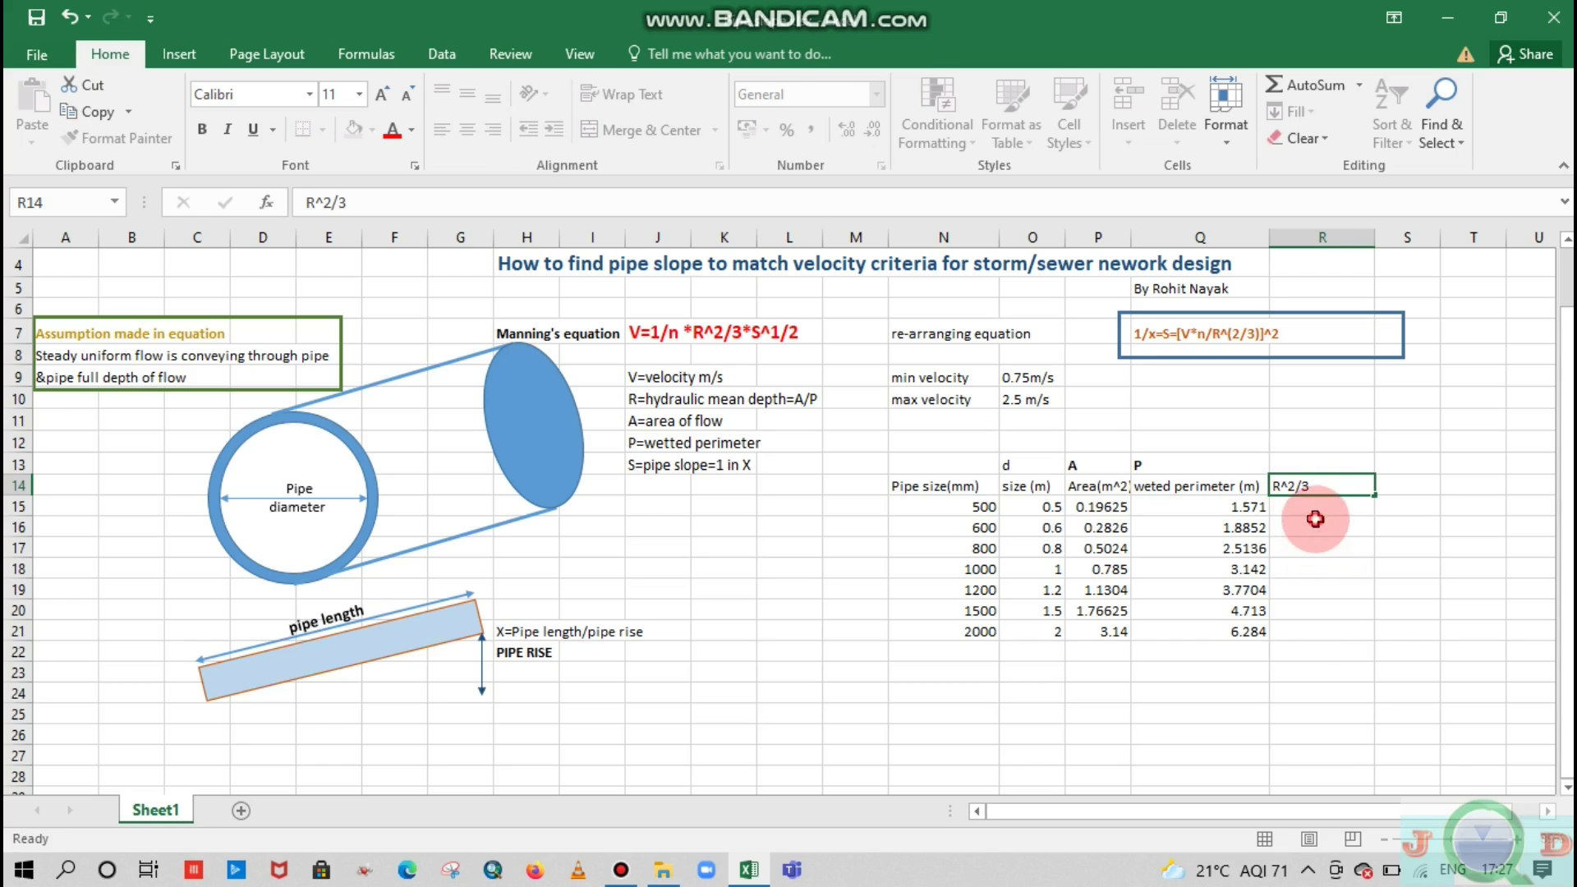
key(Return)
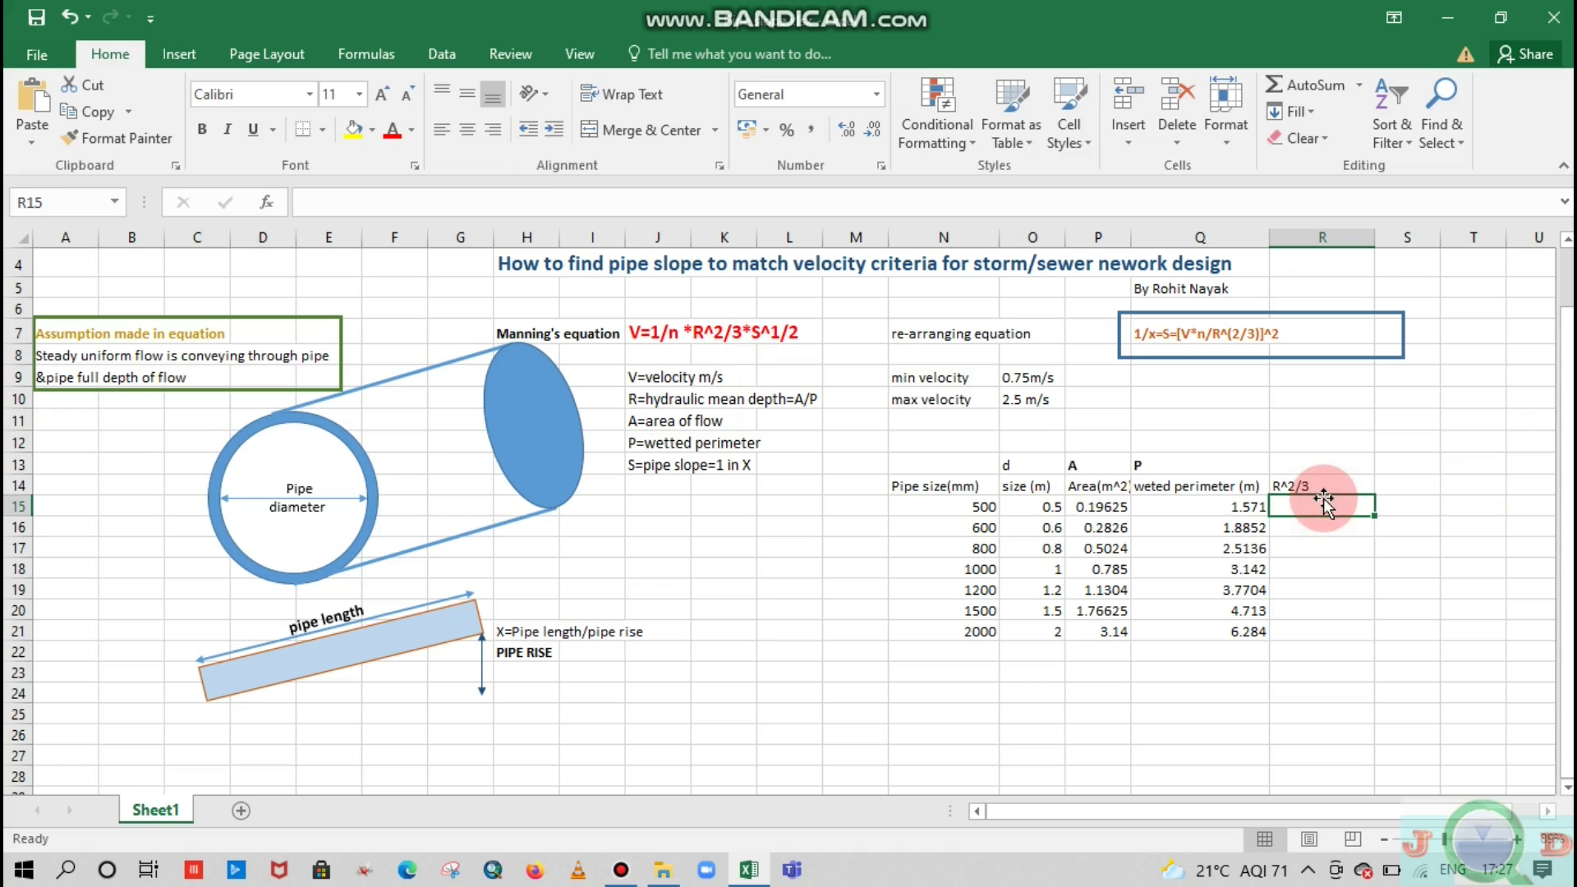
Step: Calculate R^2/3 in R15 with =(P15/Q15)^(2/3) and fill the formula down through R21
text(=)
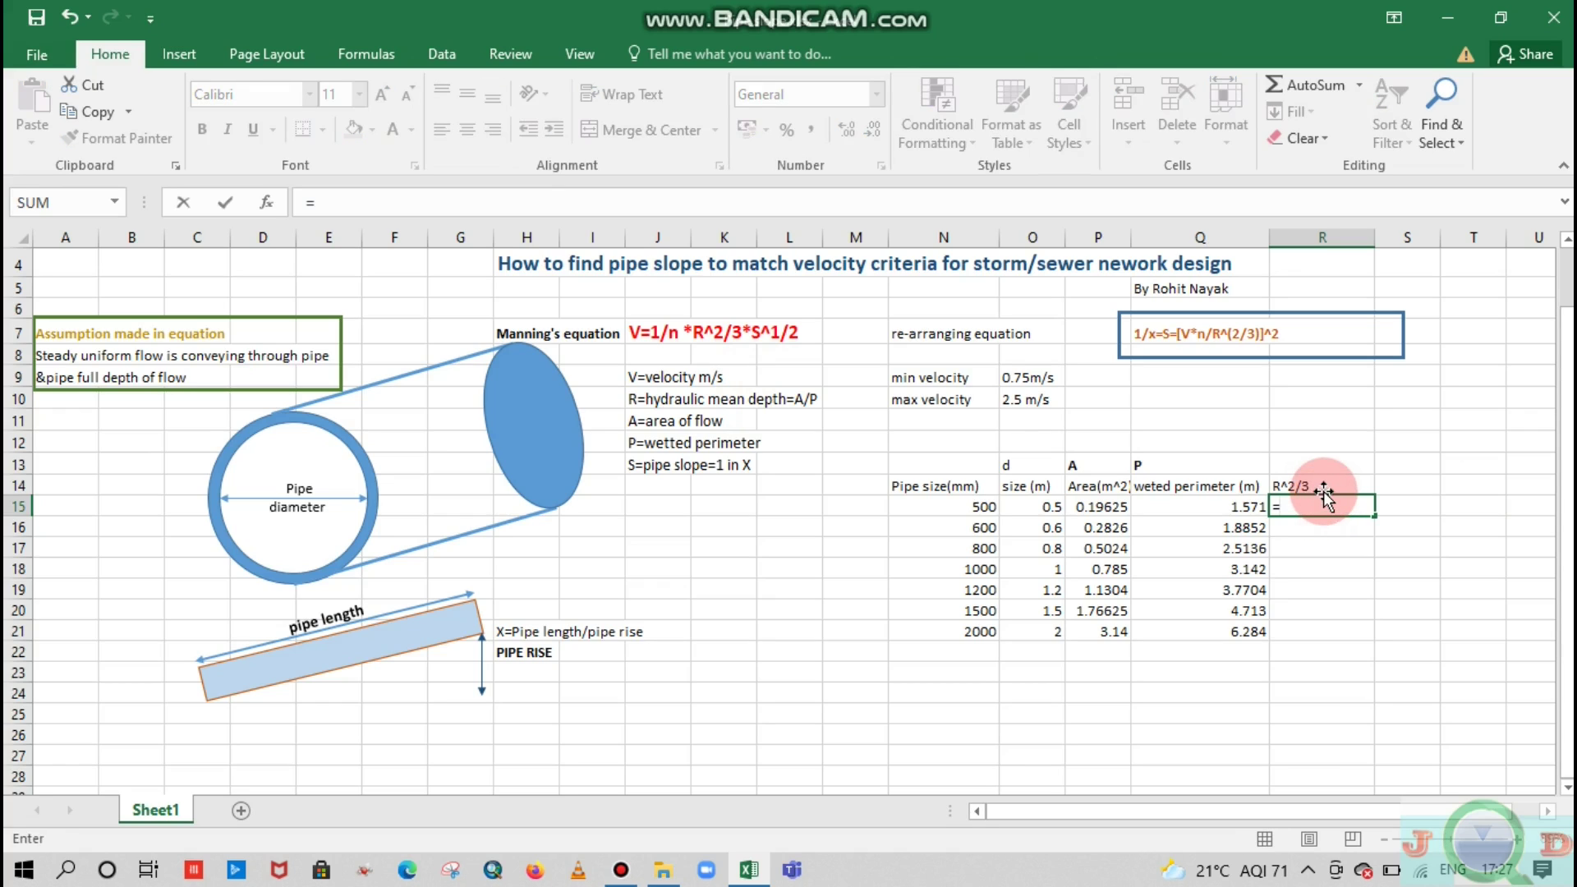
text(()
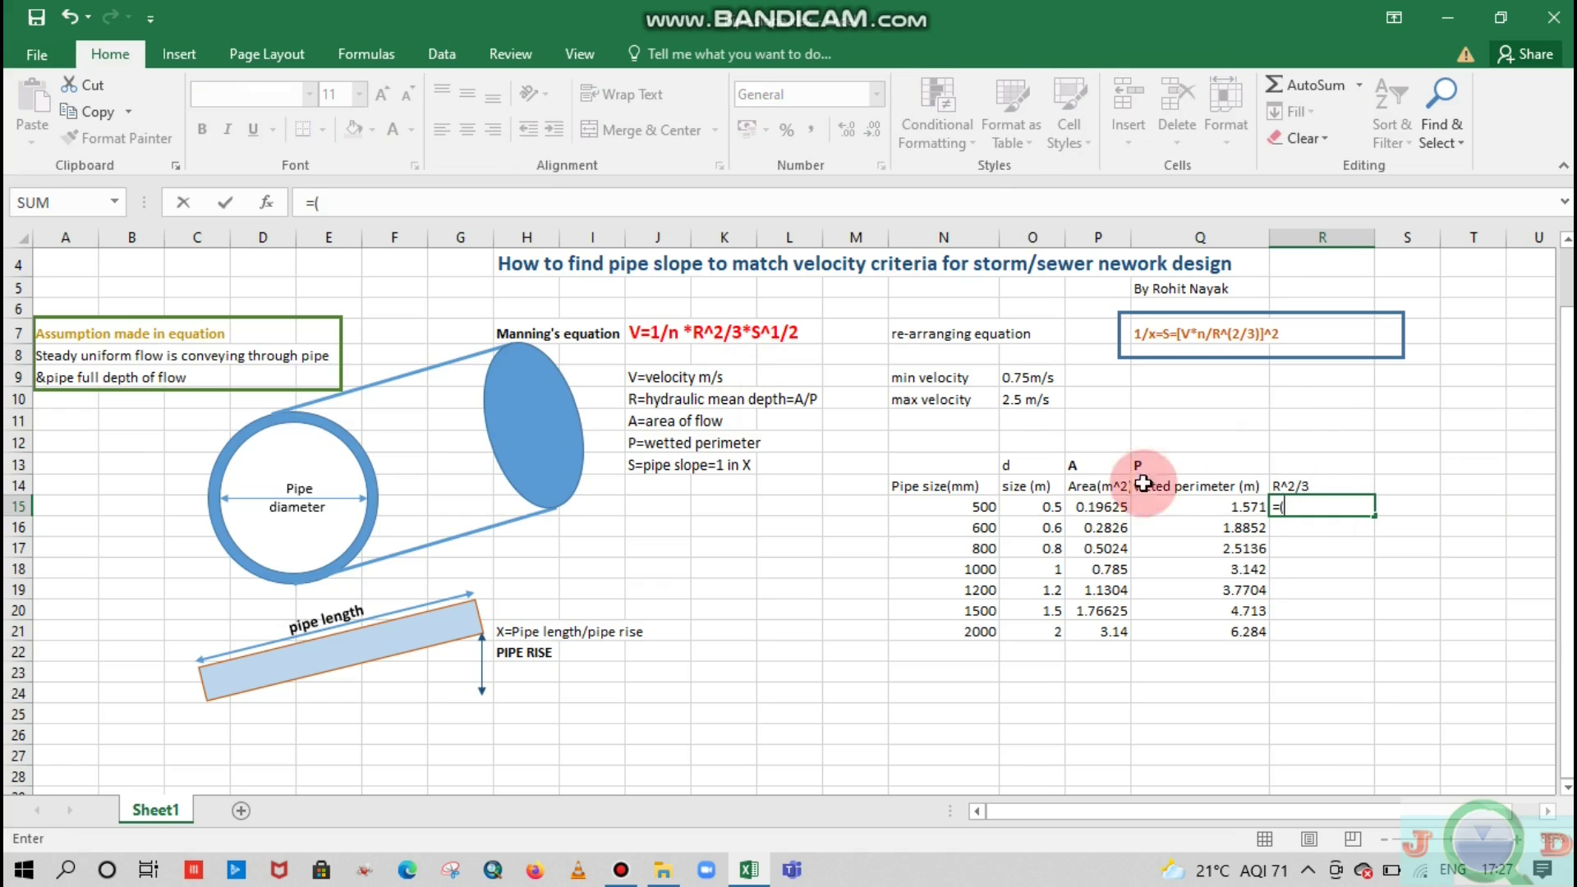
click(1076, 504)
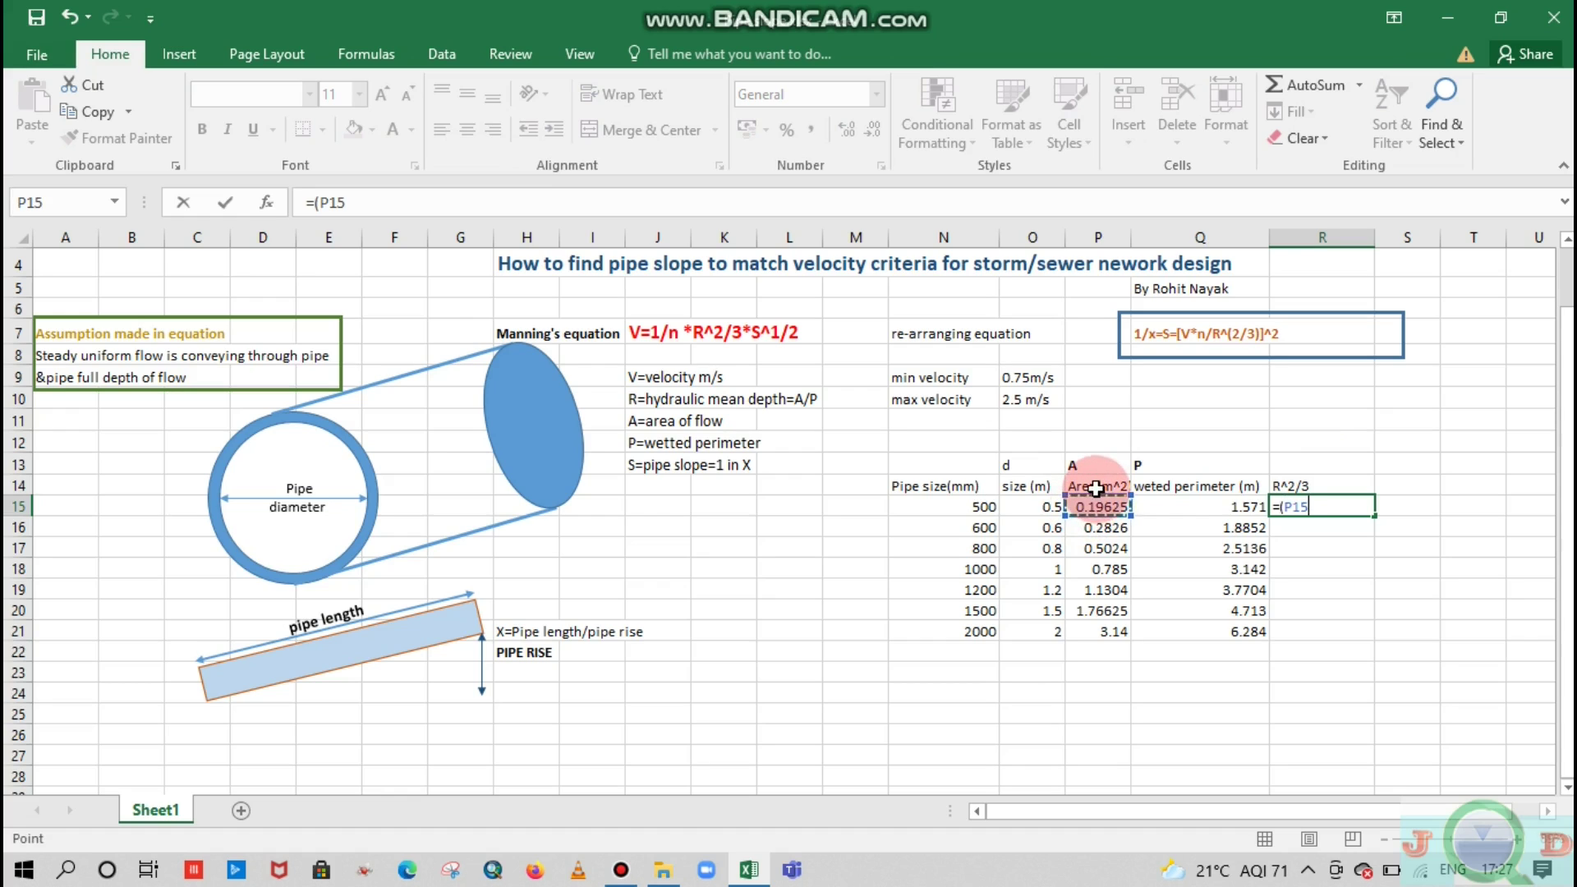
click(1234, 507)
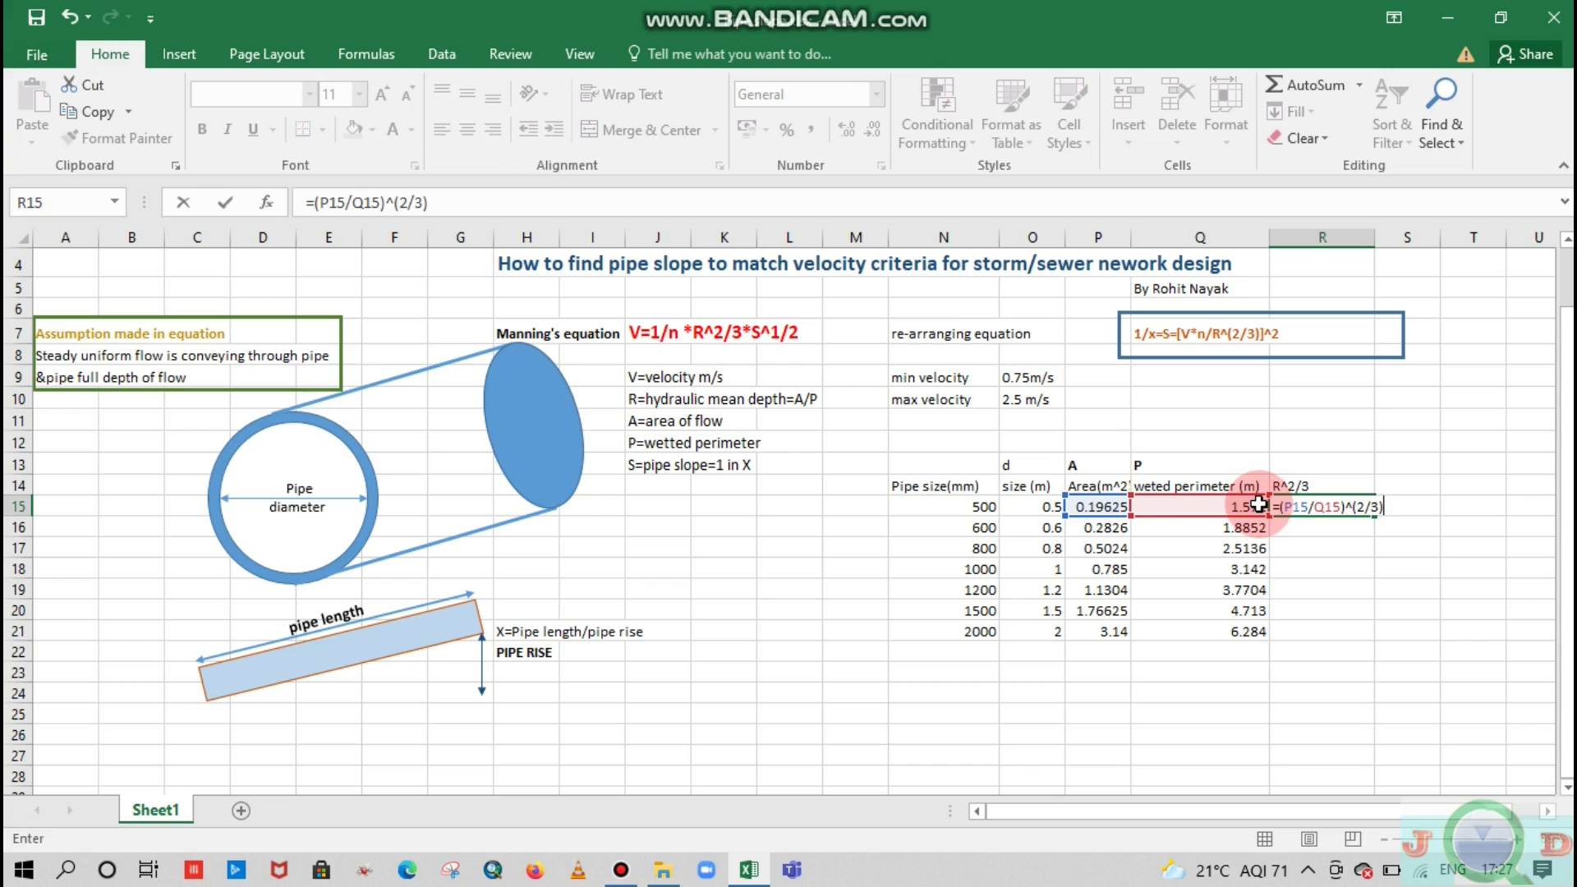
key(Return)
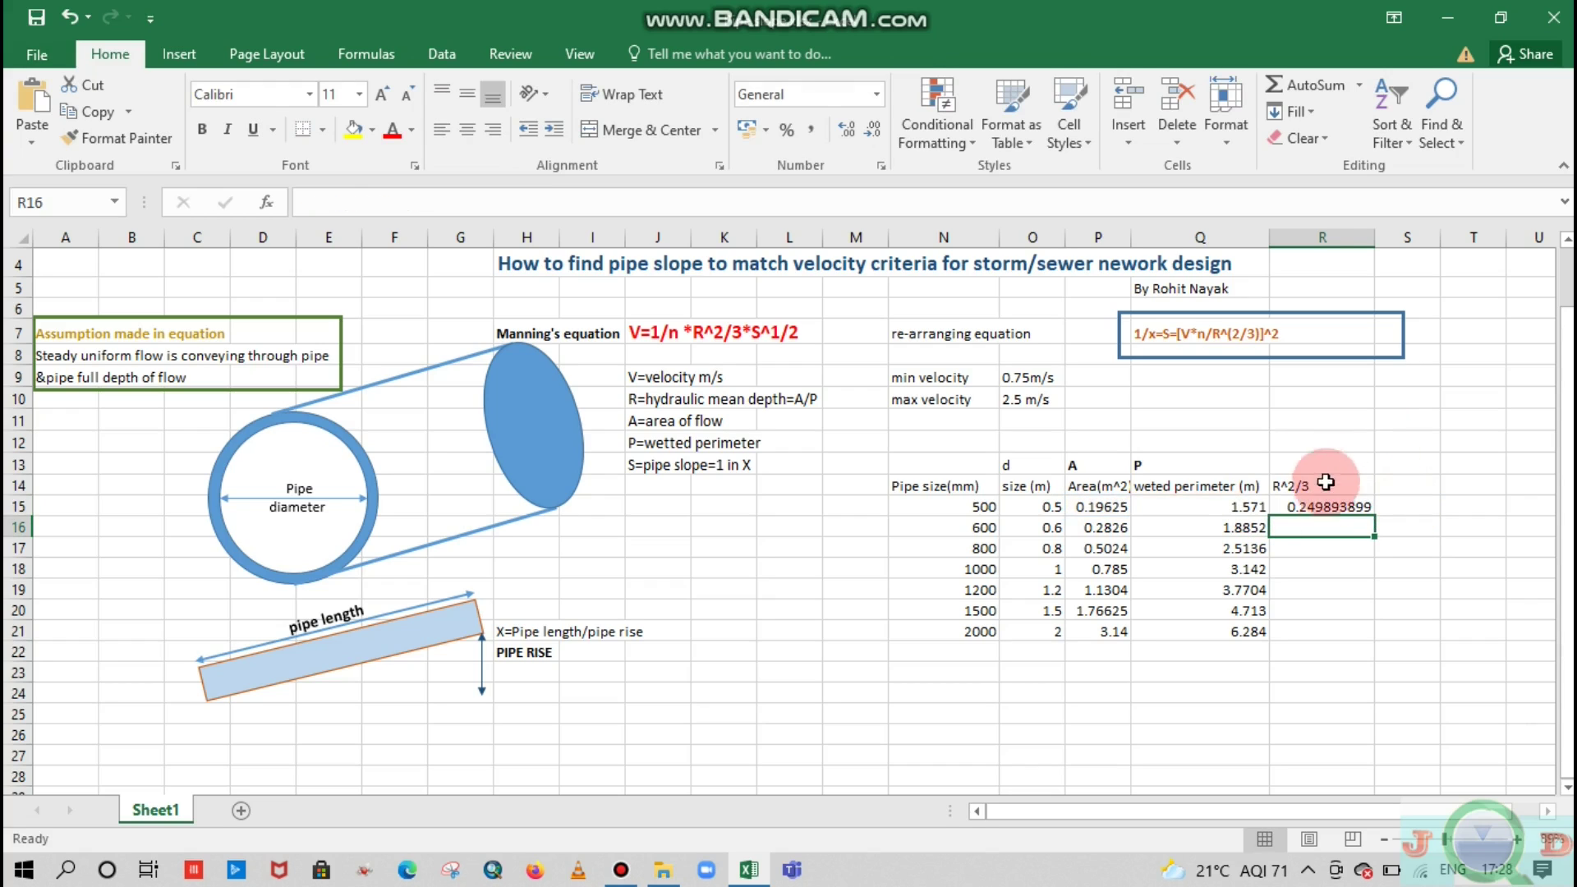
click(1356, 503)
drag(1374, 516, 1317, 647)
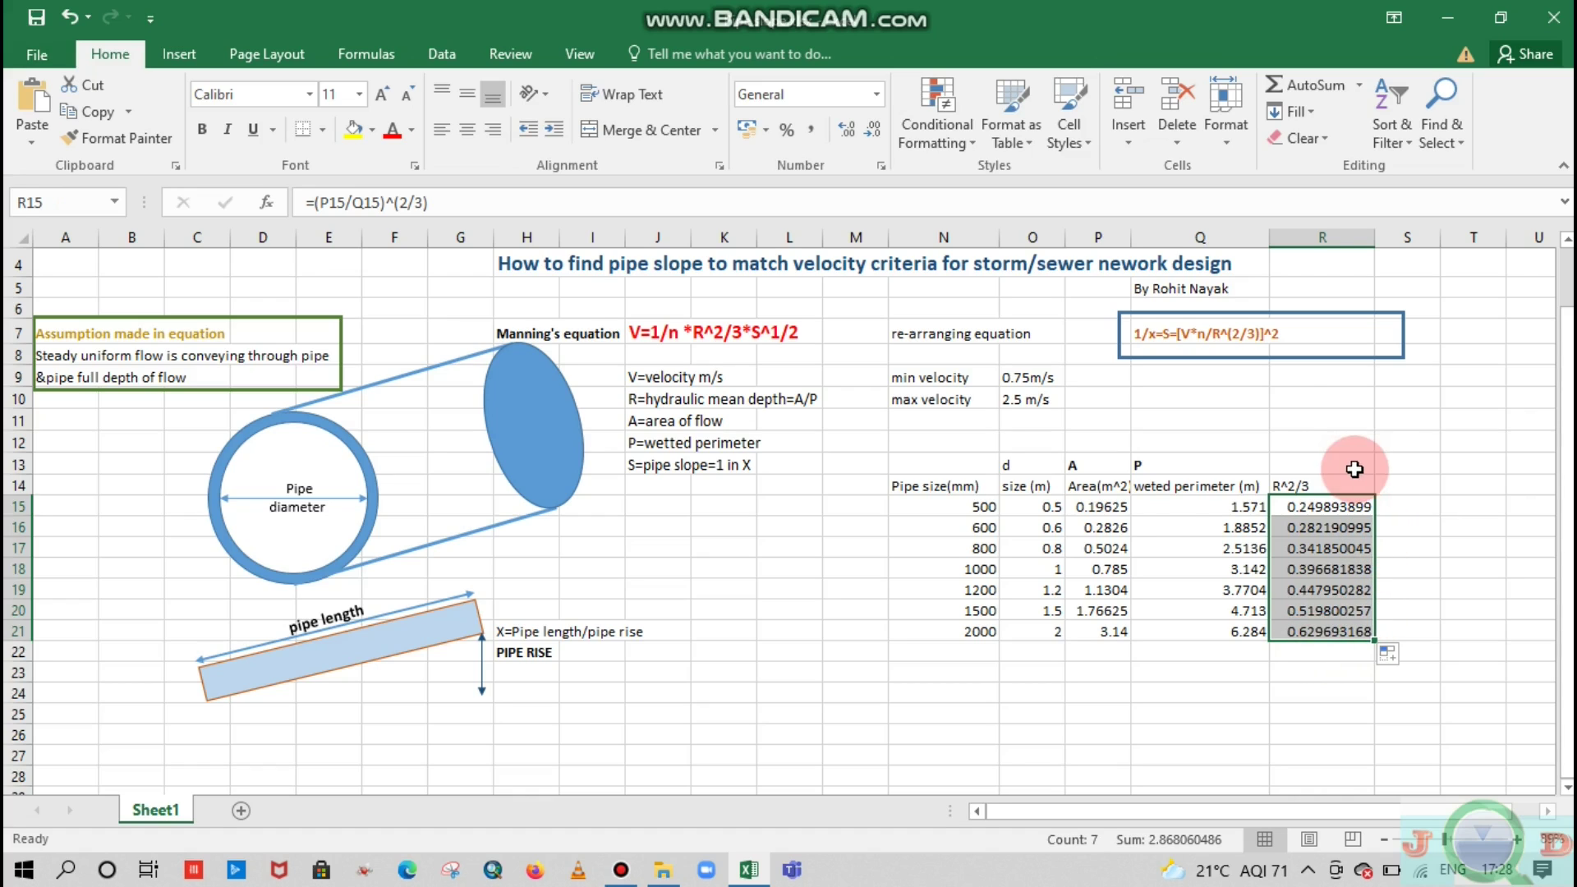
Step: Add the symbol "R^2/3" in R13 above the column heading and make it bold
click(1297, 467)
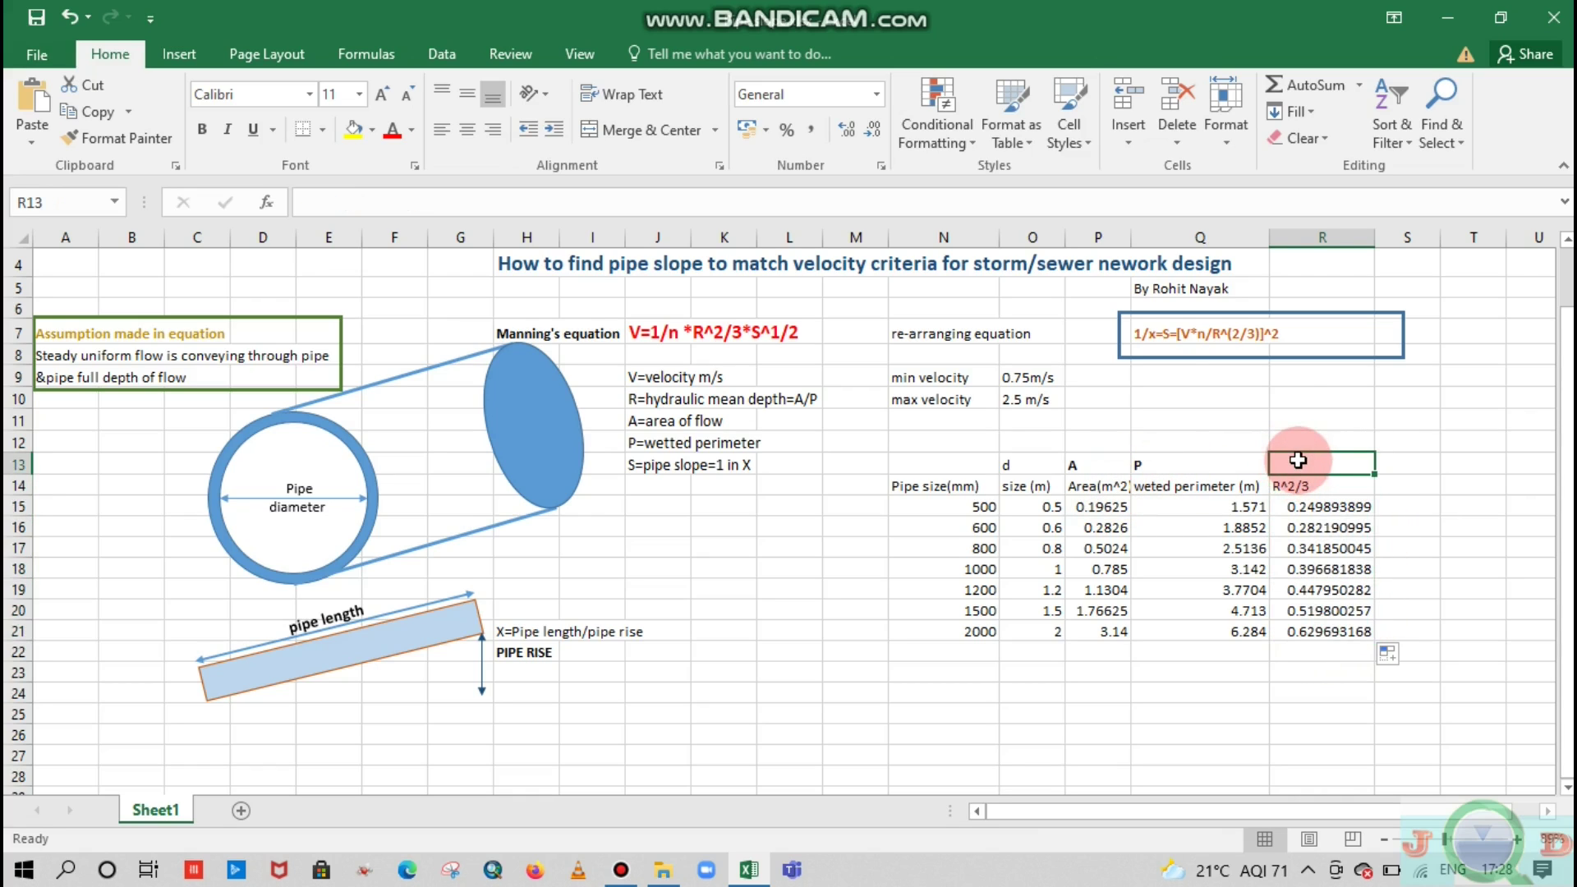
key(Caps_Lock)
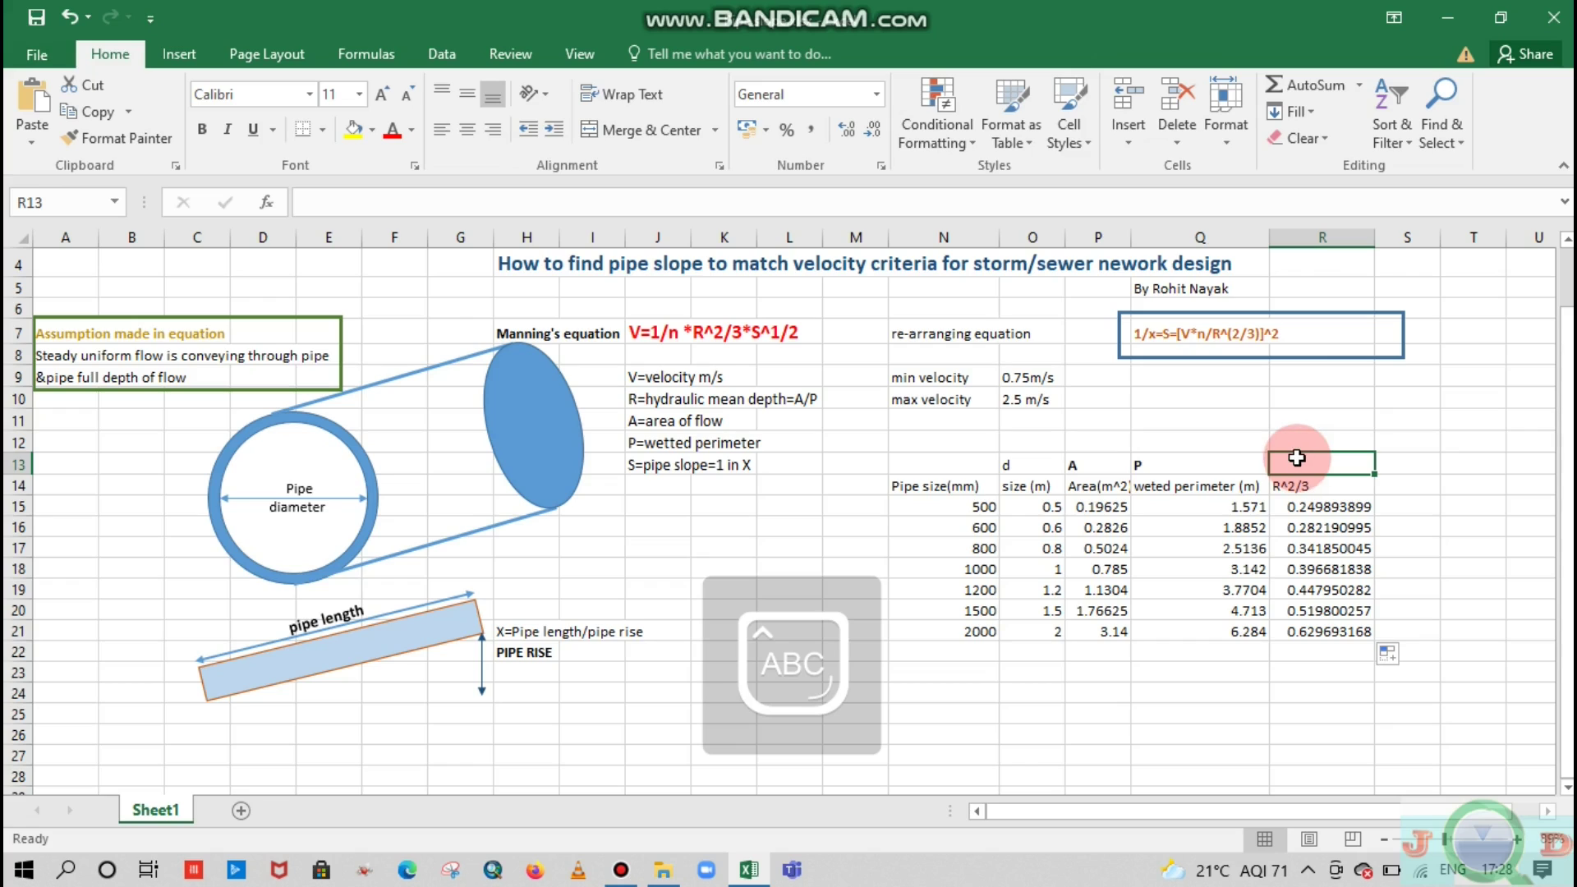
text(R)
key(Caps_Lock)
text(^2/3)
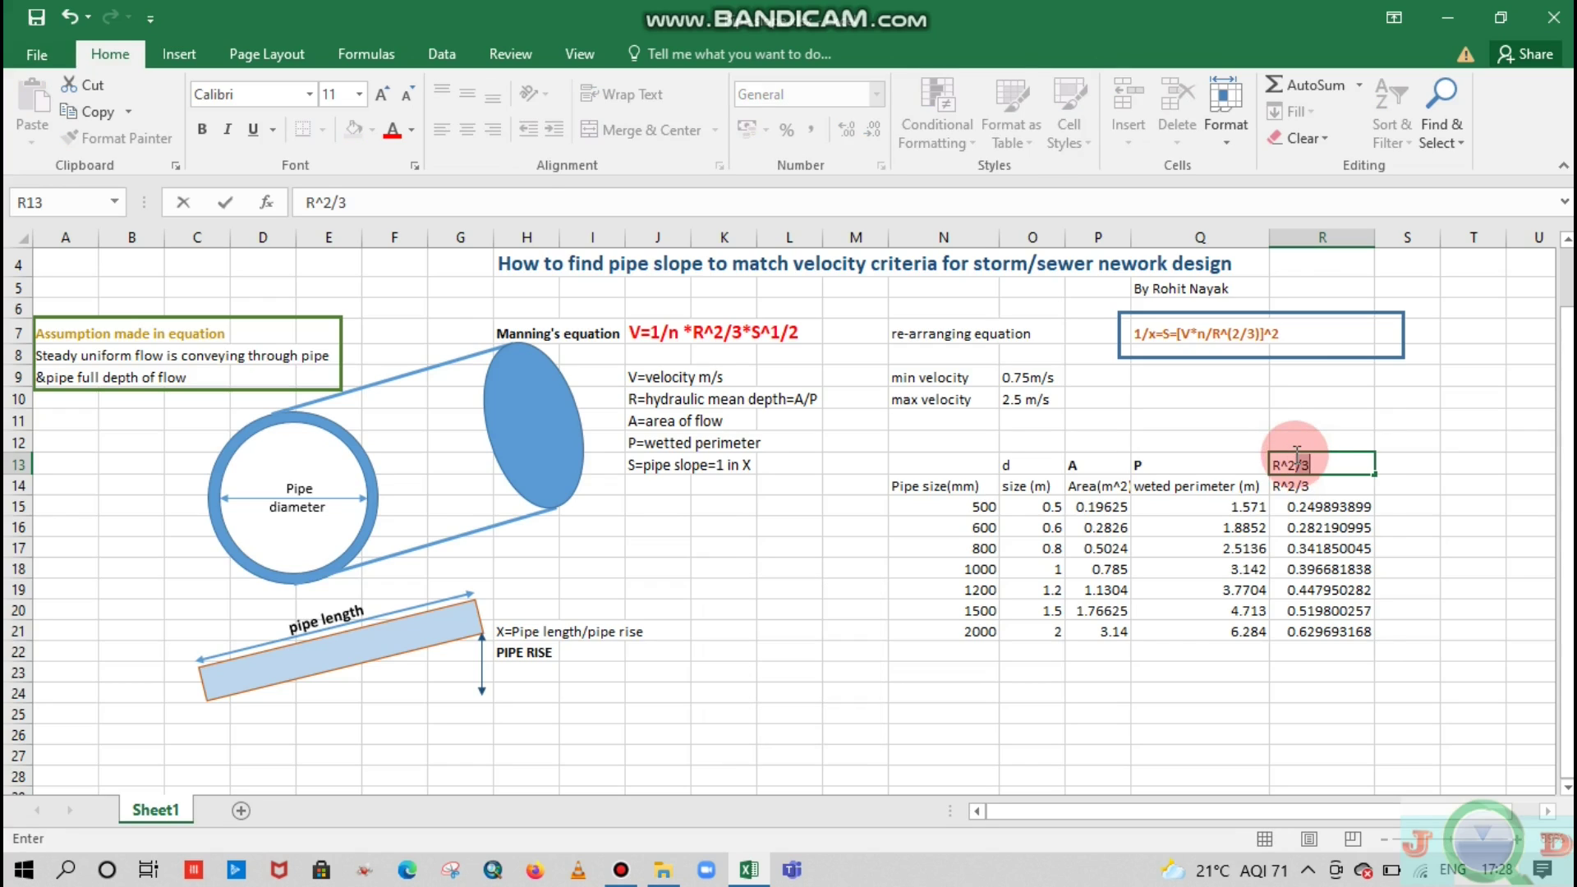
click(1409, 483)
click(1364, 469)
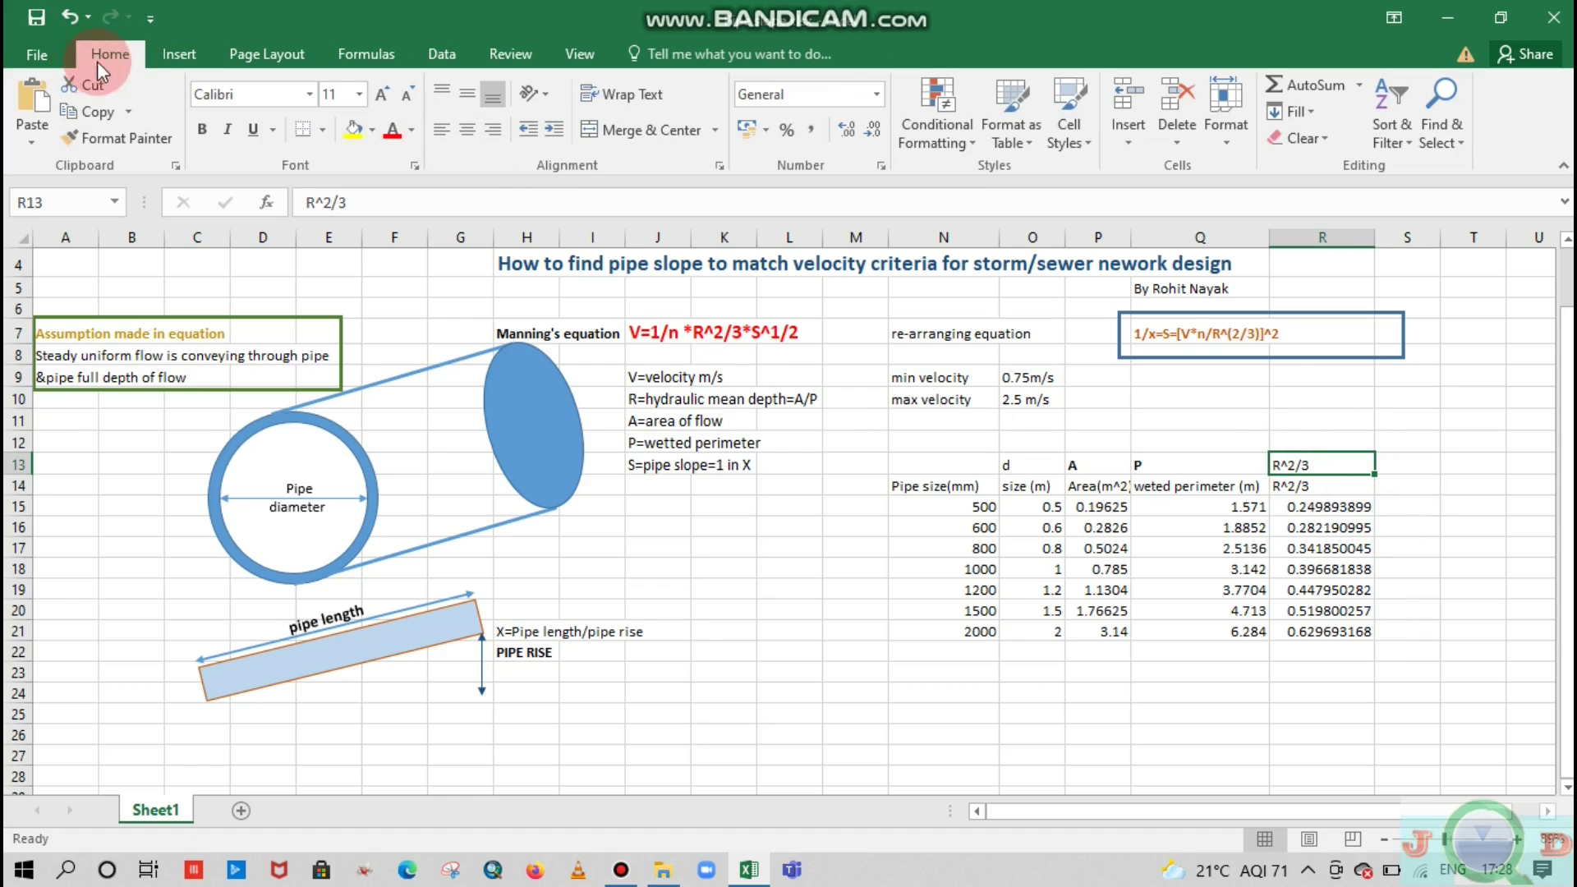
click(201, 132)
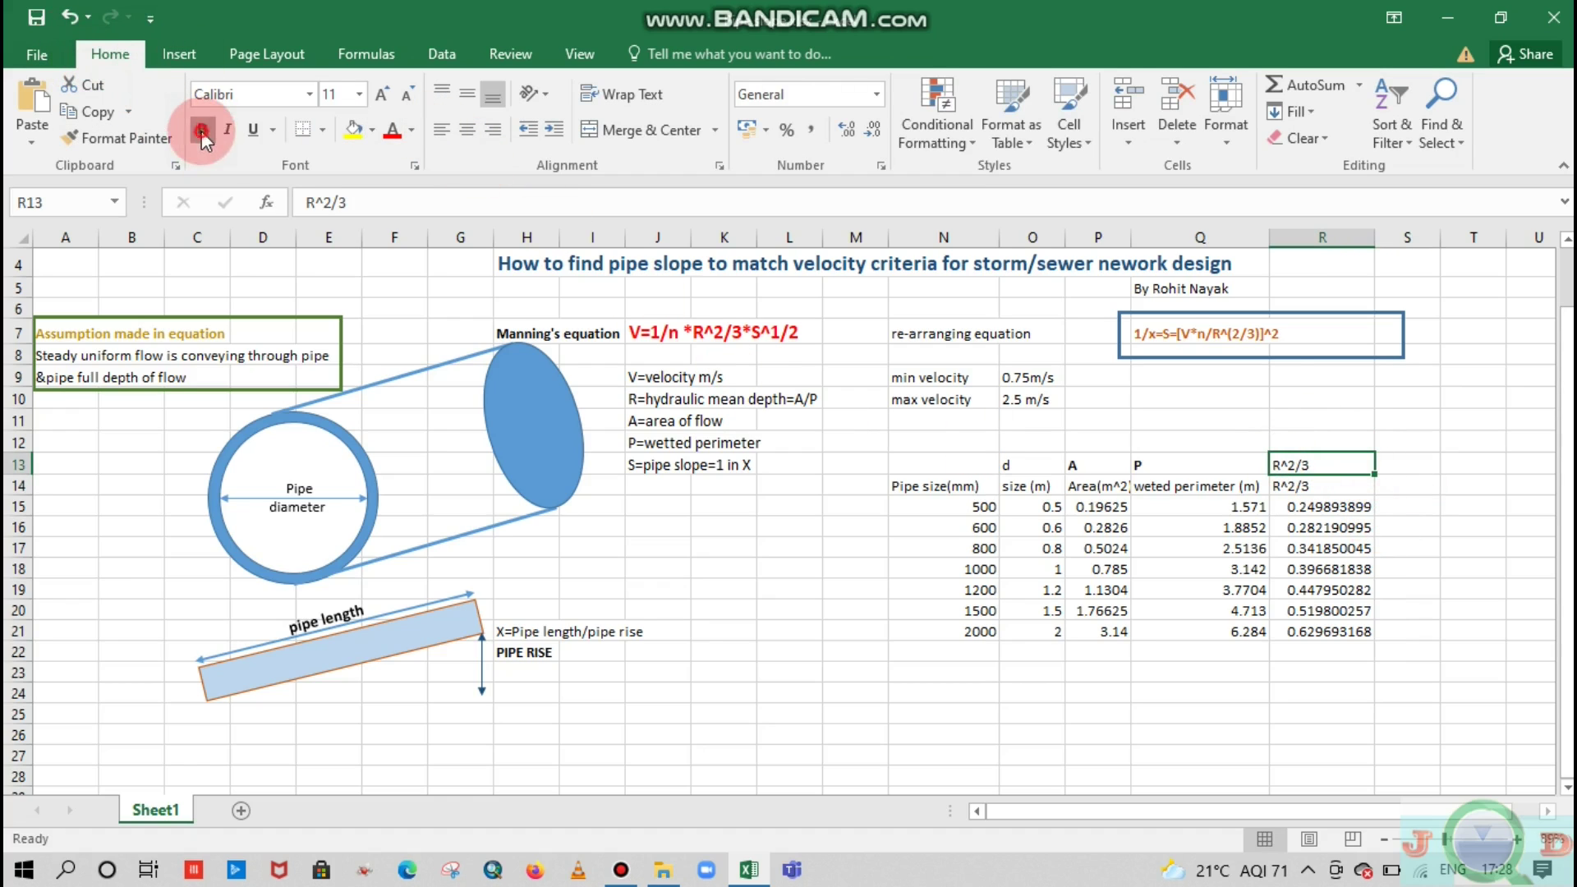
click(1204, 440)
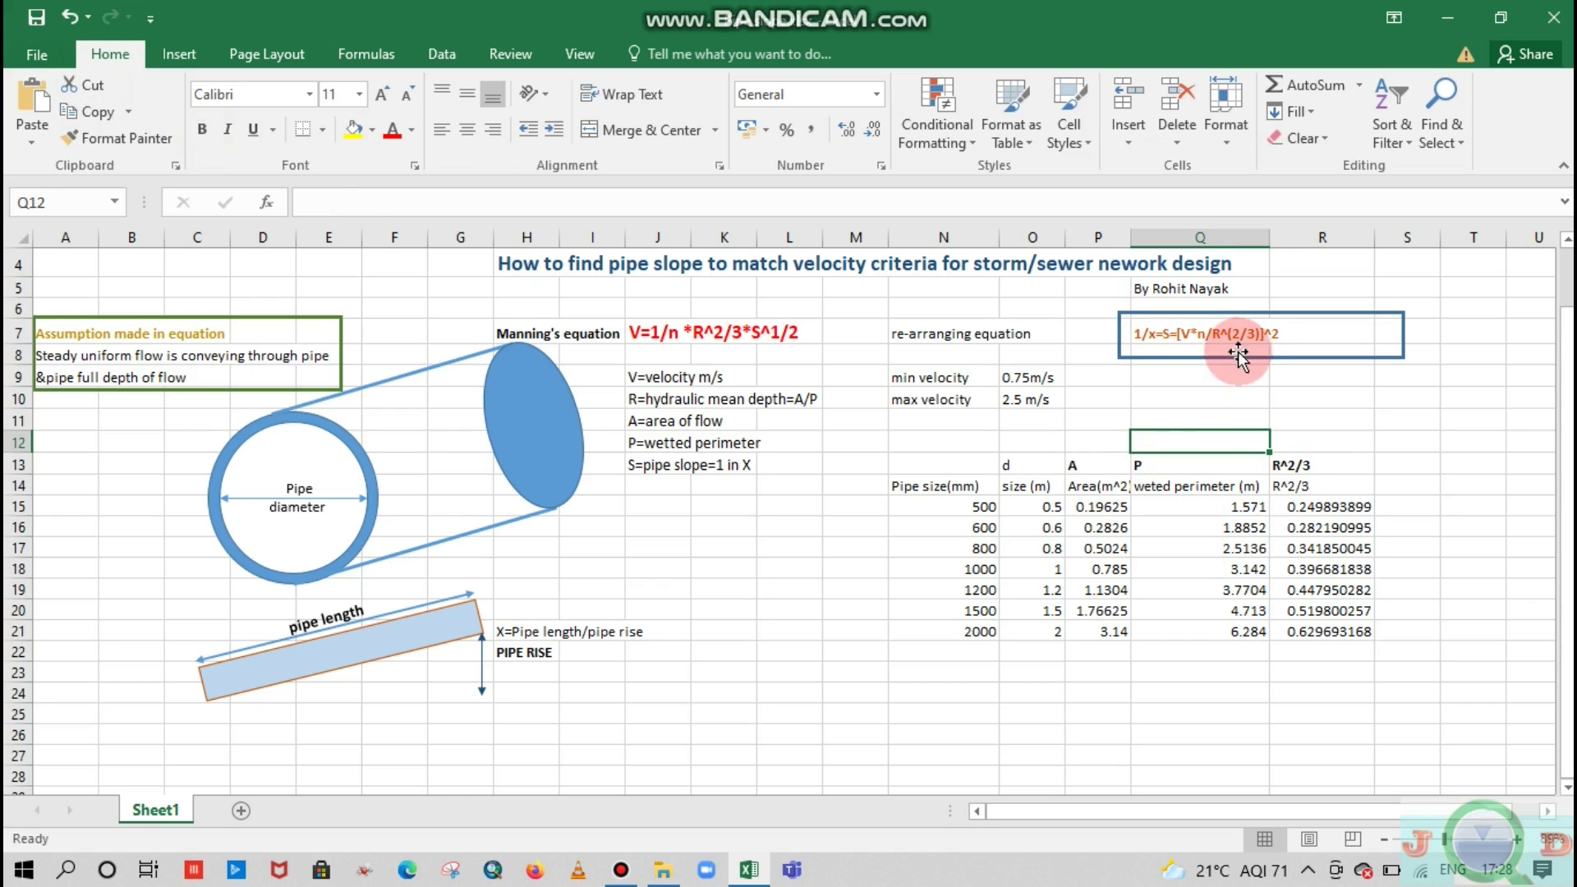
Step: Add the heading "Vmin" in S14 for the minimum velocity column
click(1403, 467)
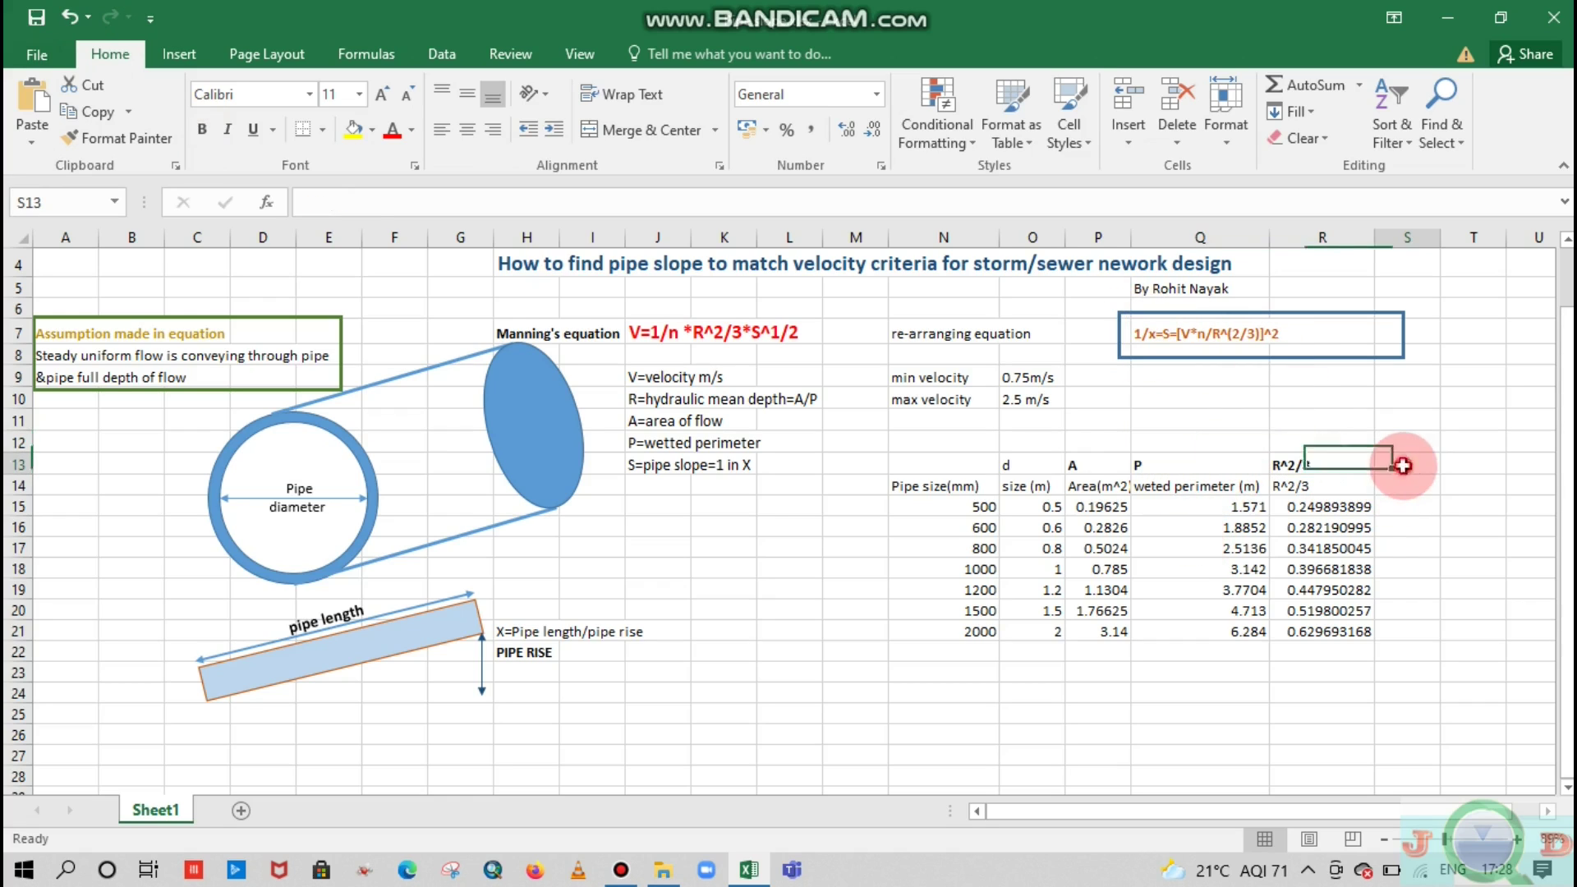
click(1398, 488)
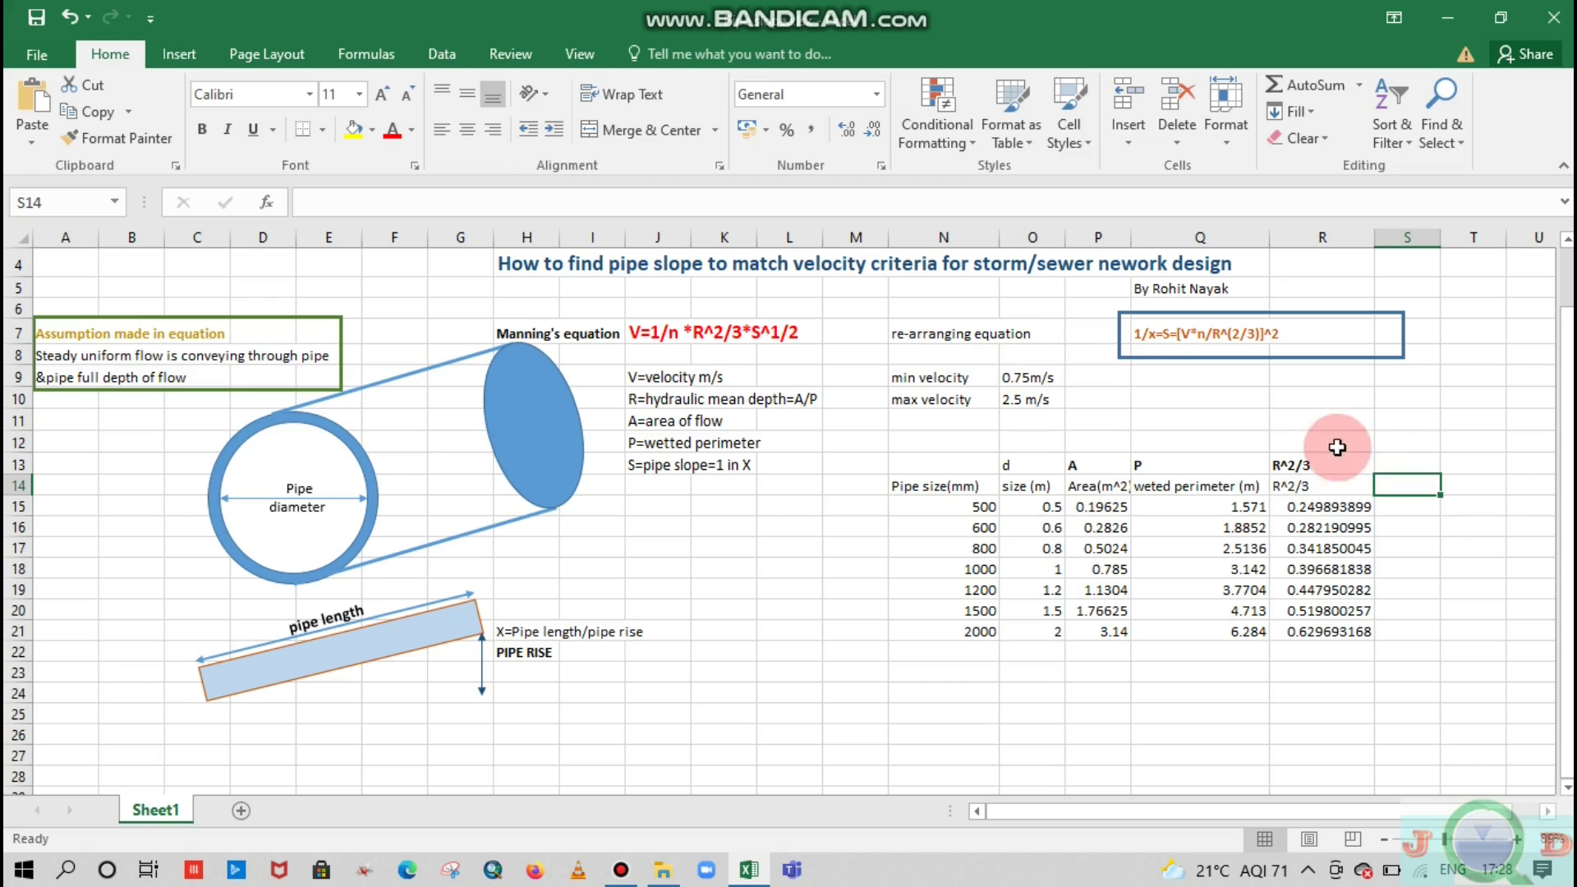
key(Caps_Lock)
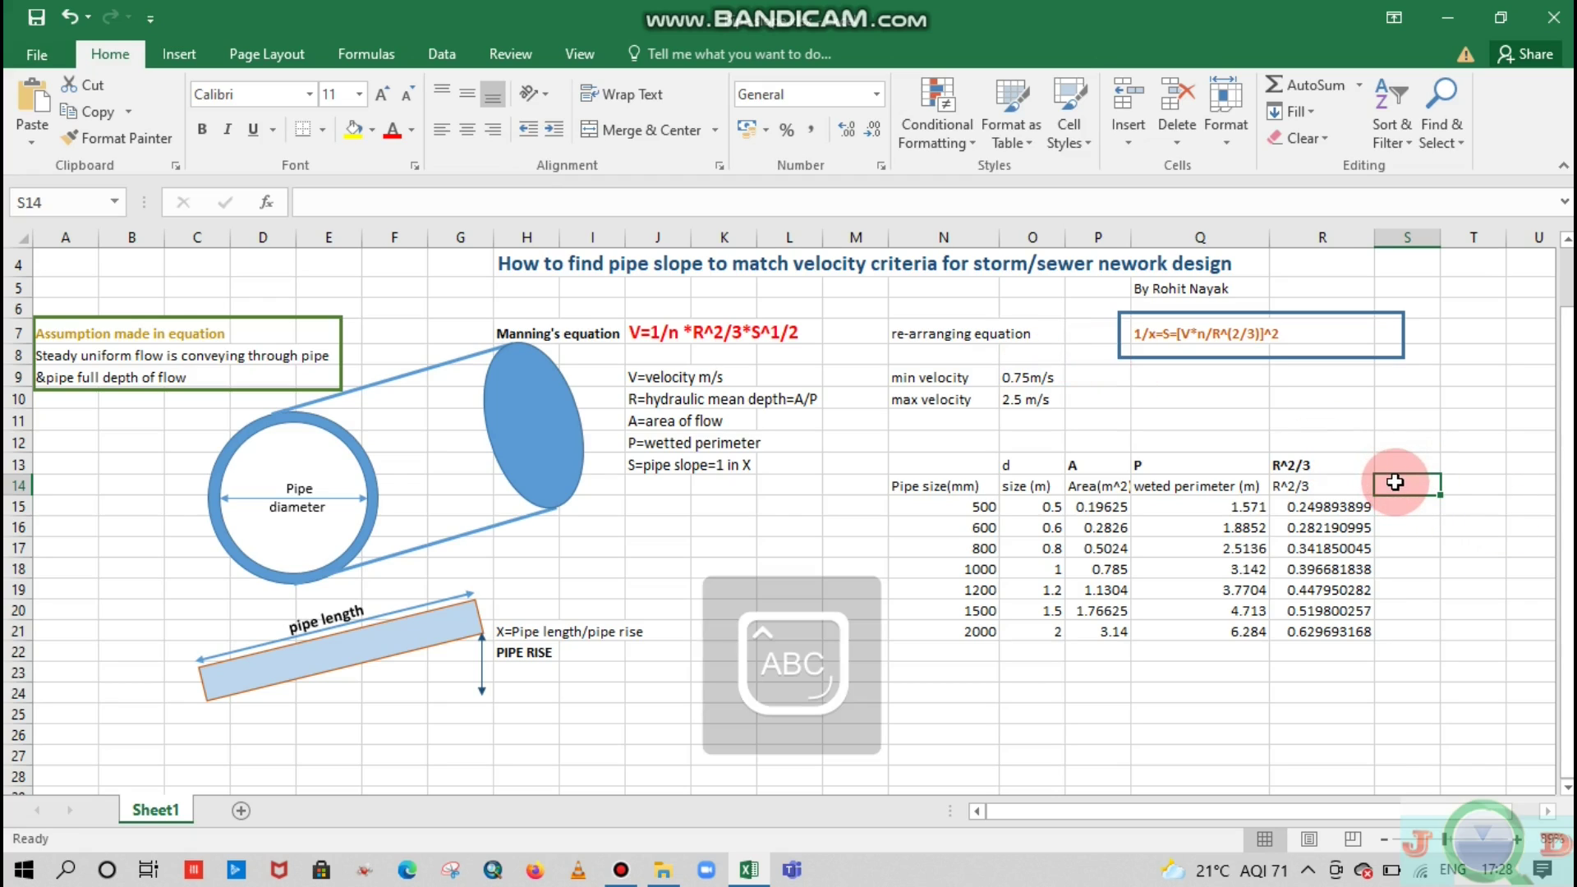
text(V)
key(Caps_Lock)
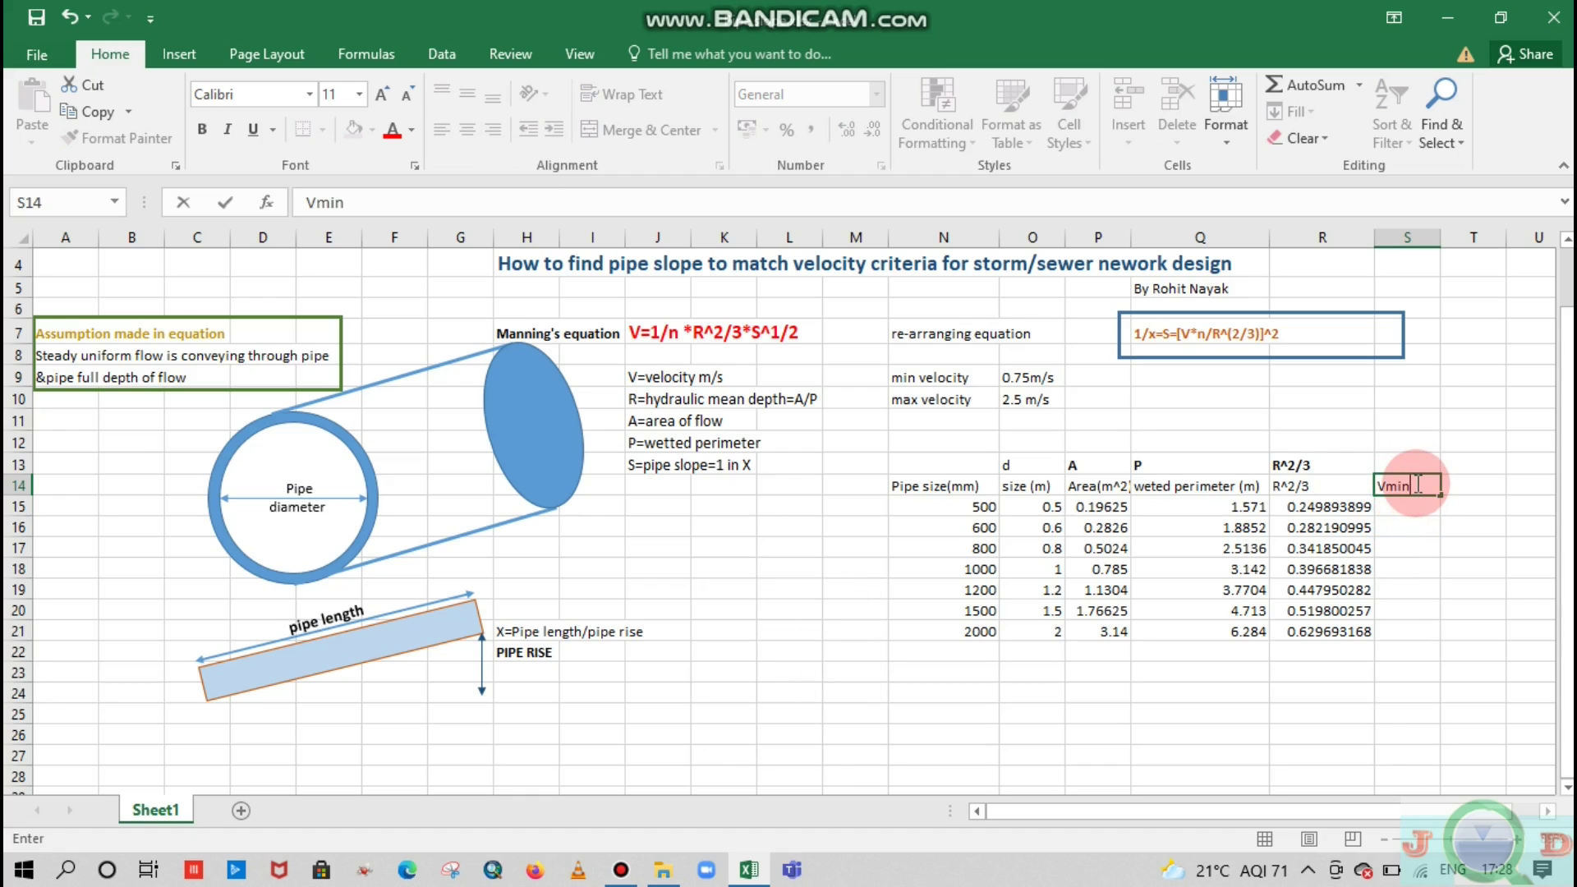
key(Return)
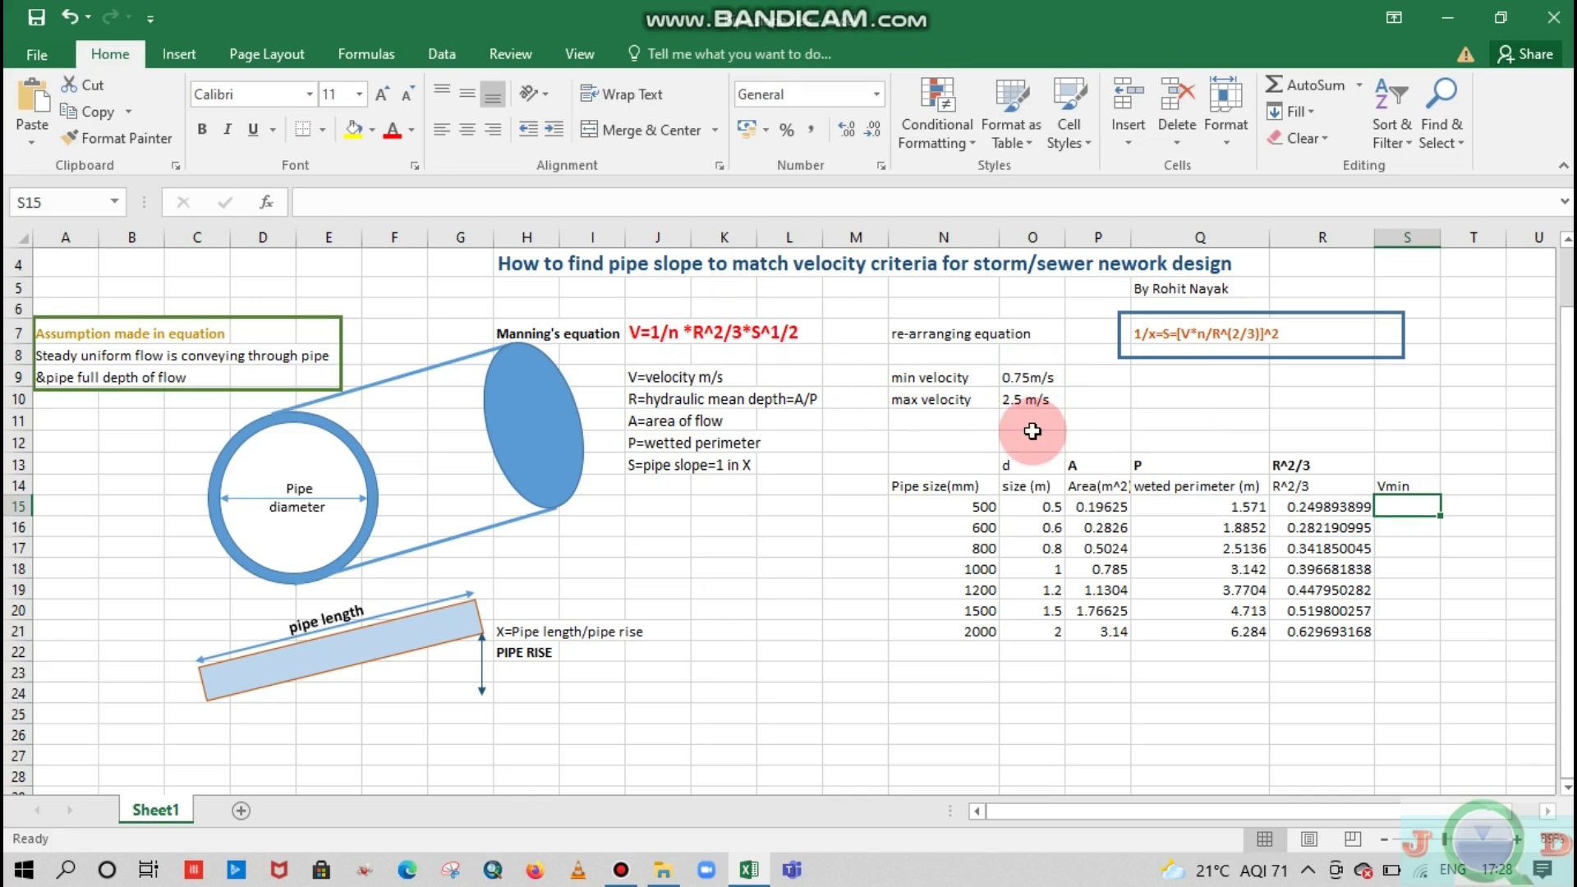
Step: Enter the minimum velocity 0.75 in S15 and fill it down through S21
text(0.75)
key(Return)
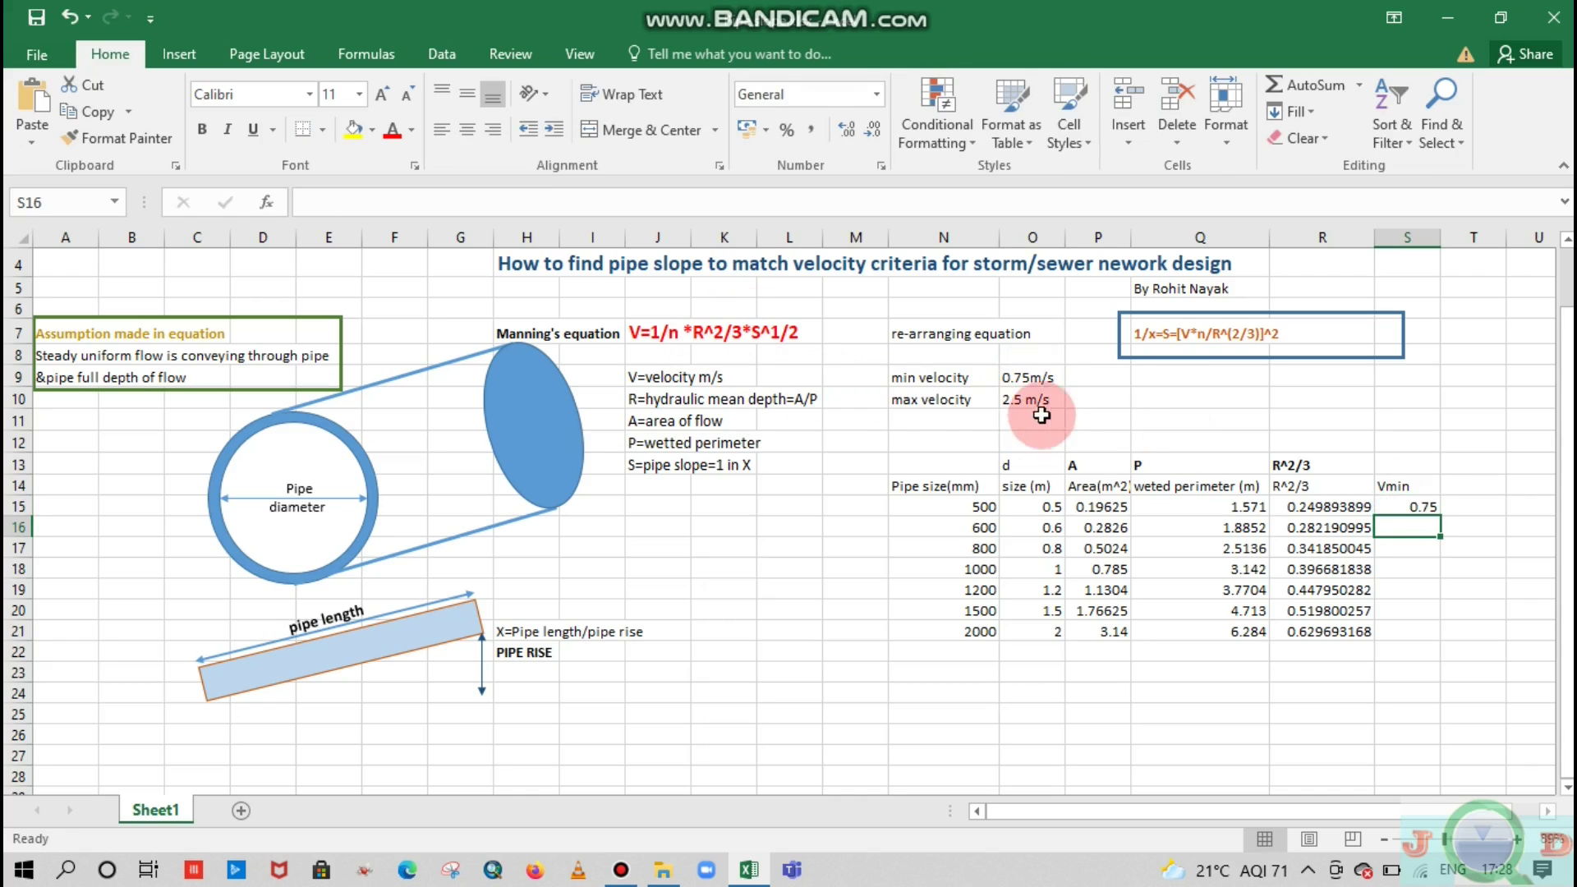
click(1421, 505)
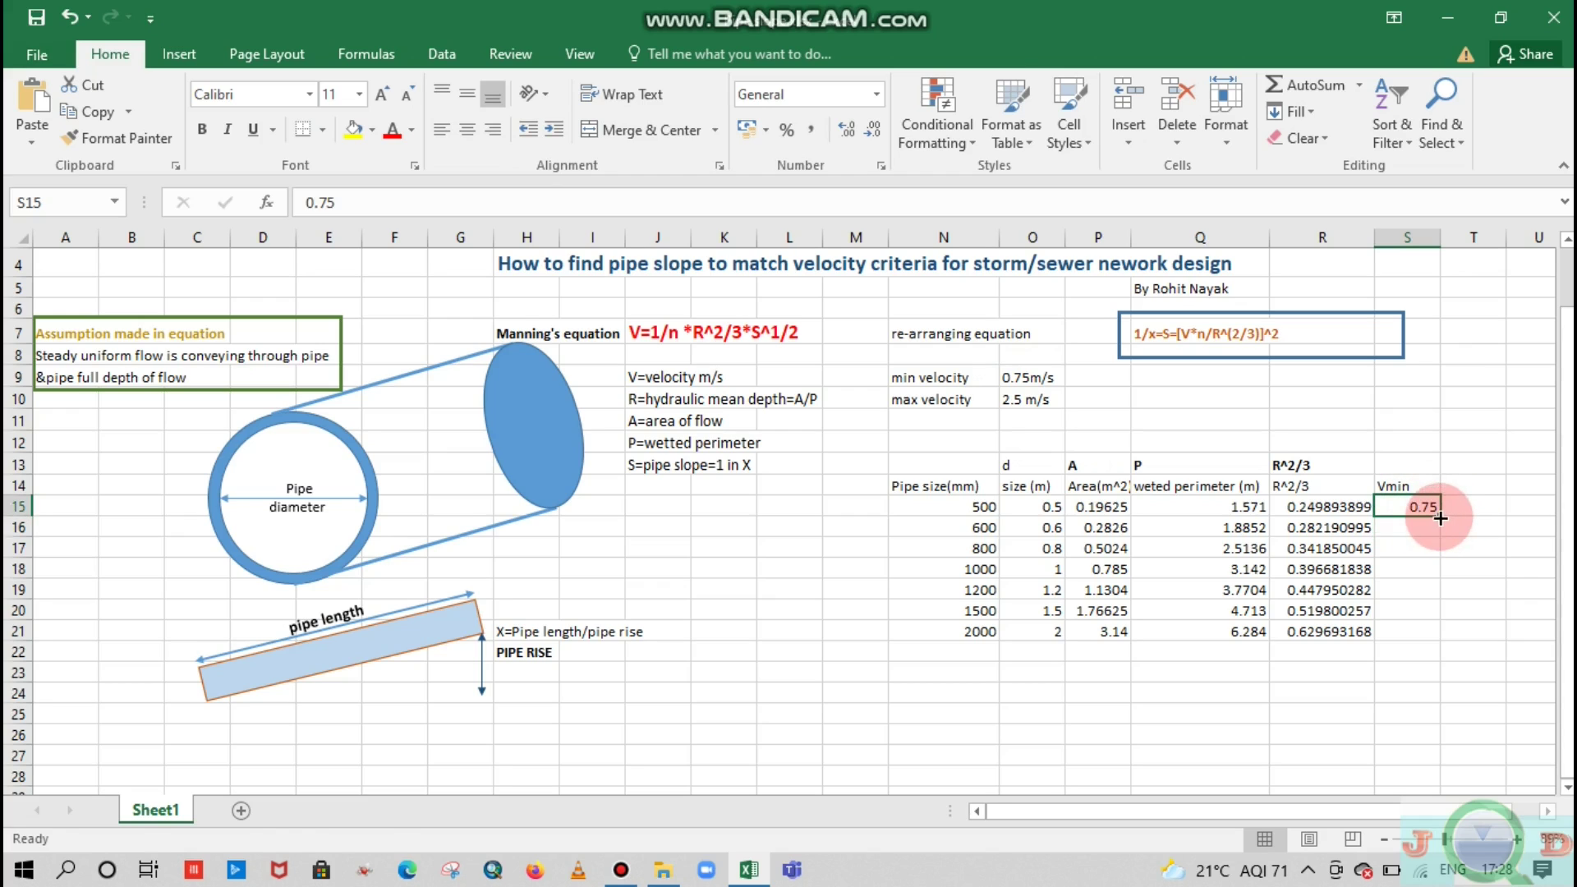
drag(1441, 517, 1419, 639)
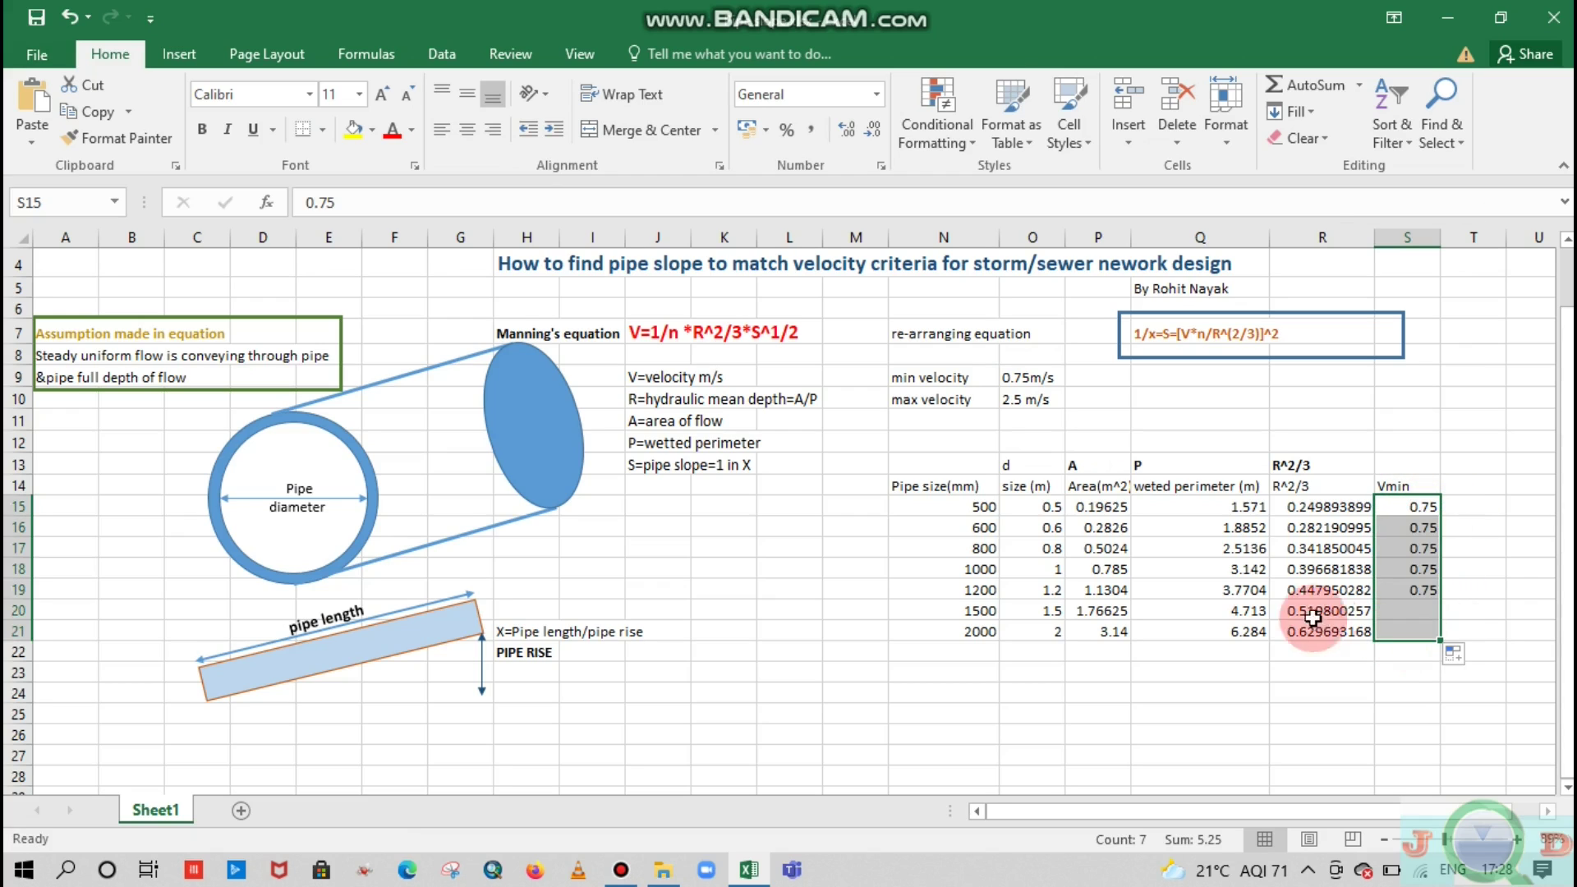
Step: Add the symbol "V" in S13 above the Vmin heading
drag(1479, 809, 1561, 817)
click(1548, 812)
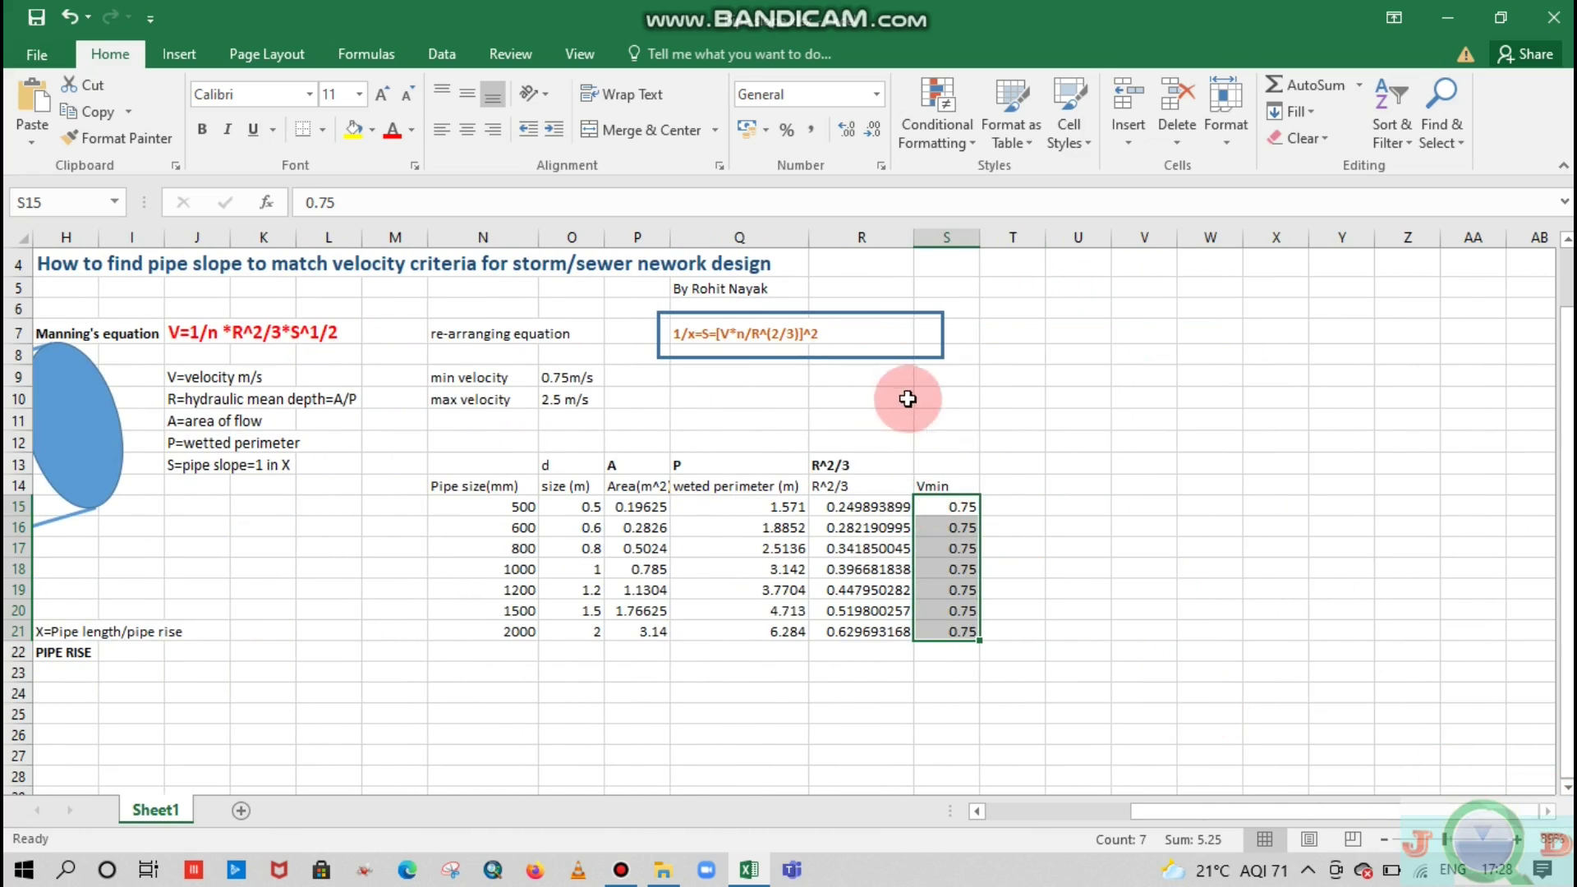
click(940, 478)
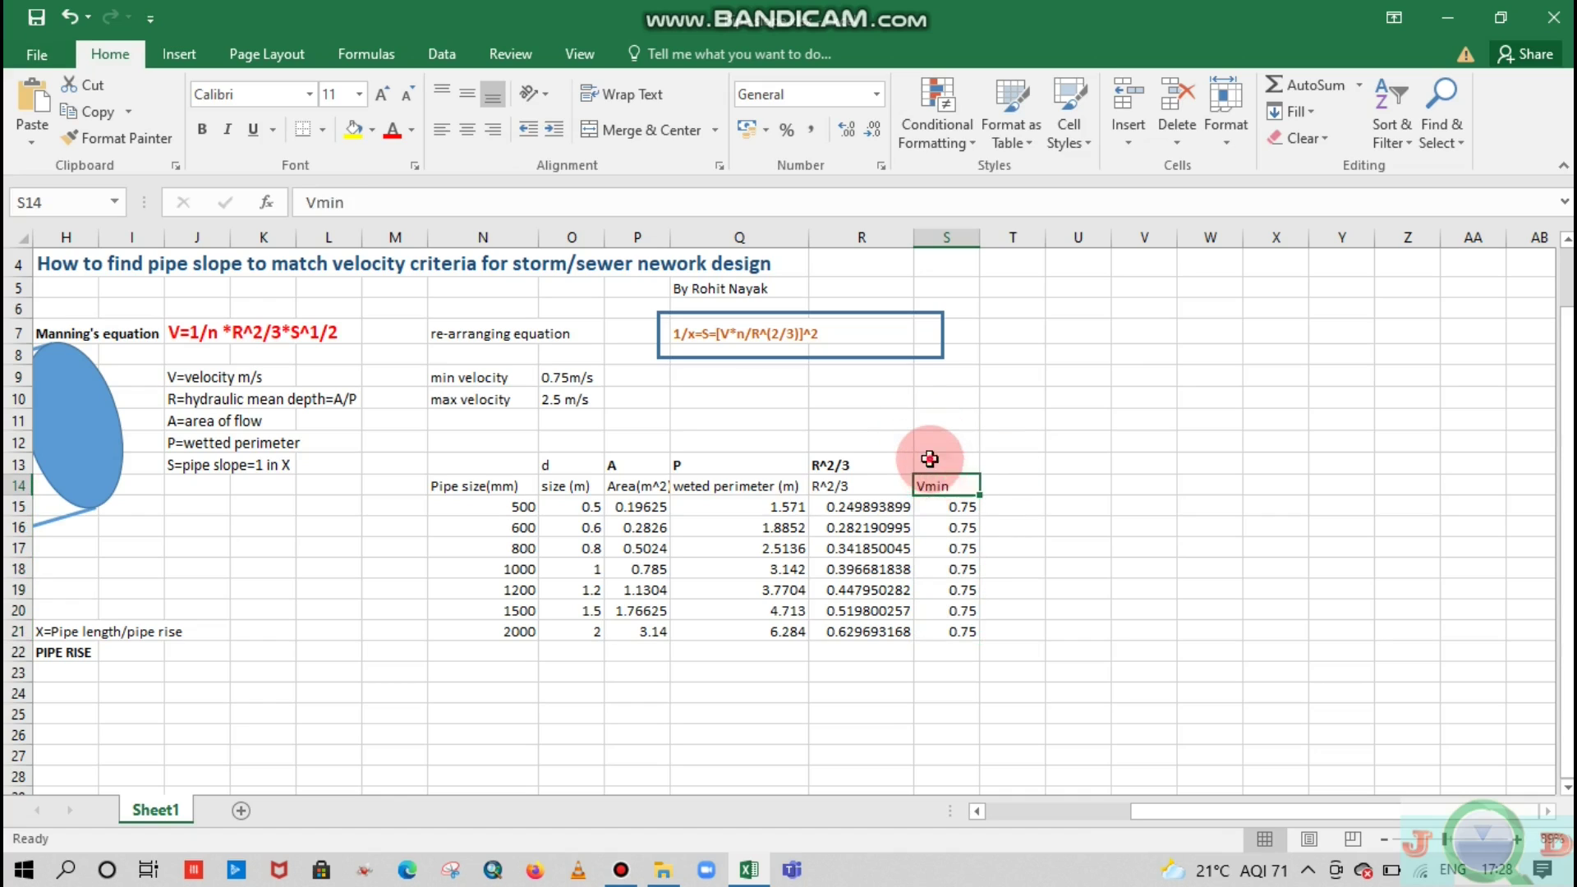
click(930, 459)
key(Caps_Lock)
text(Vmin)
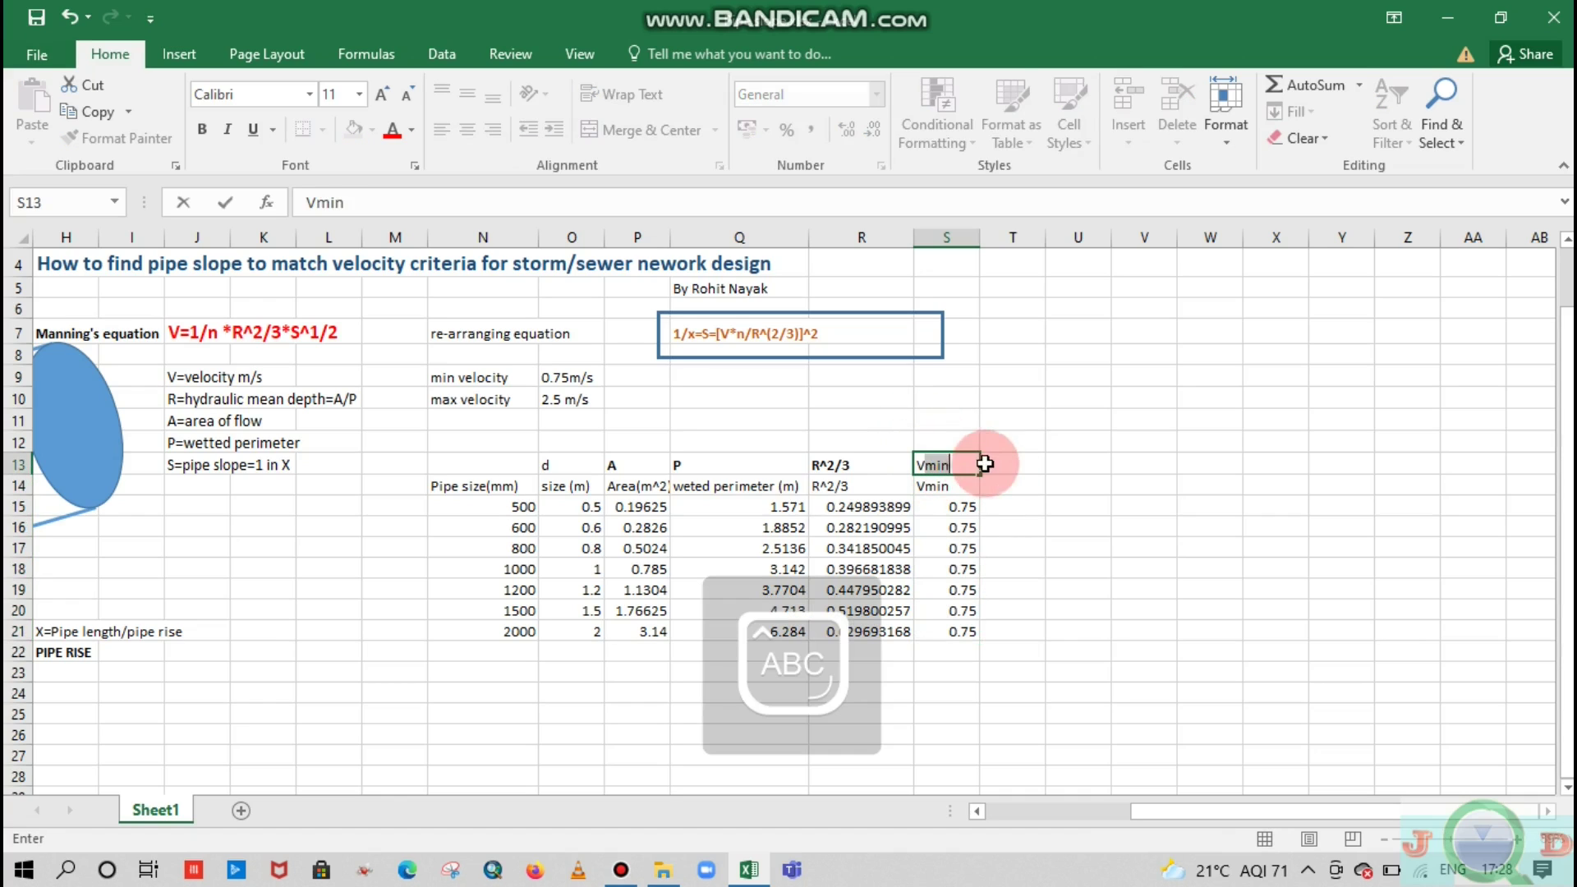
key(Caps_Lock)
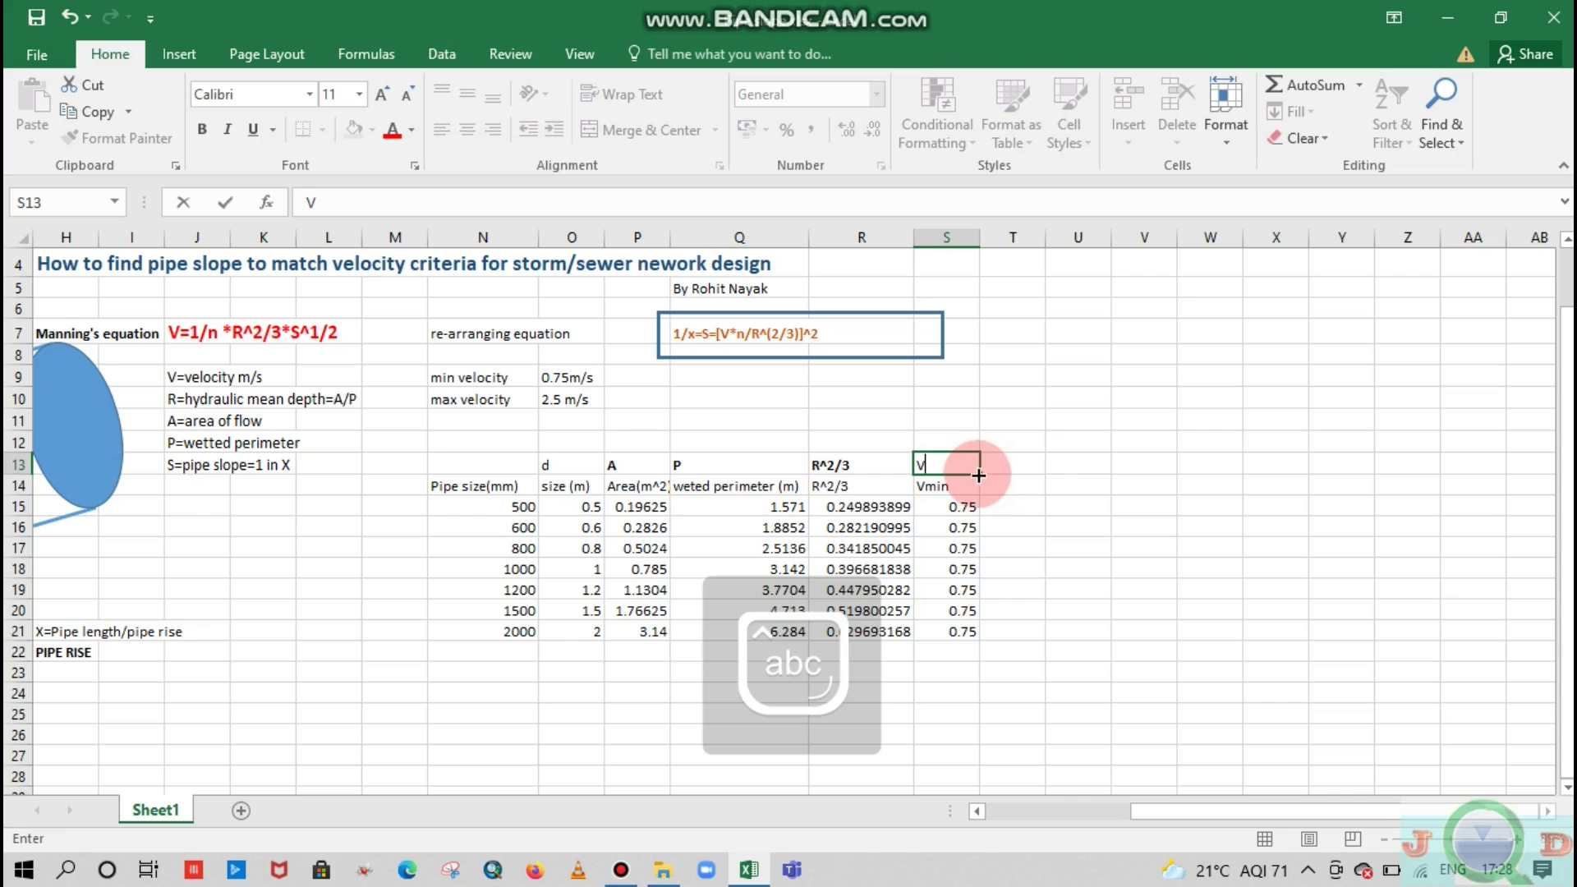
key(Tab)
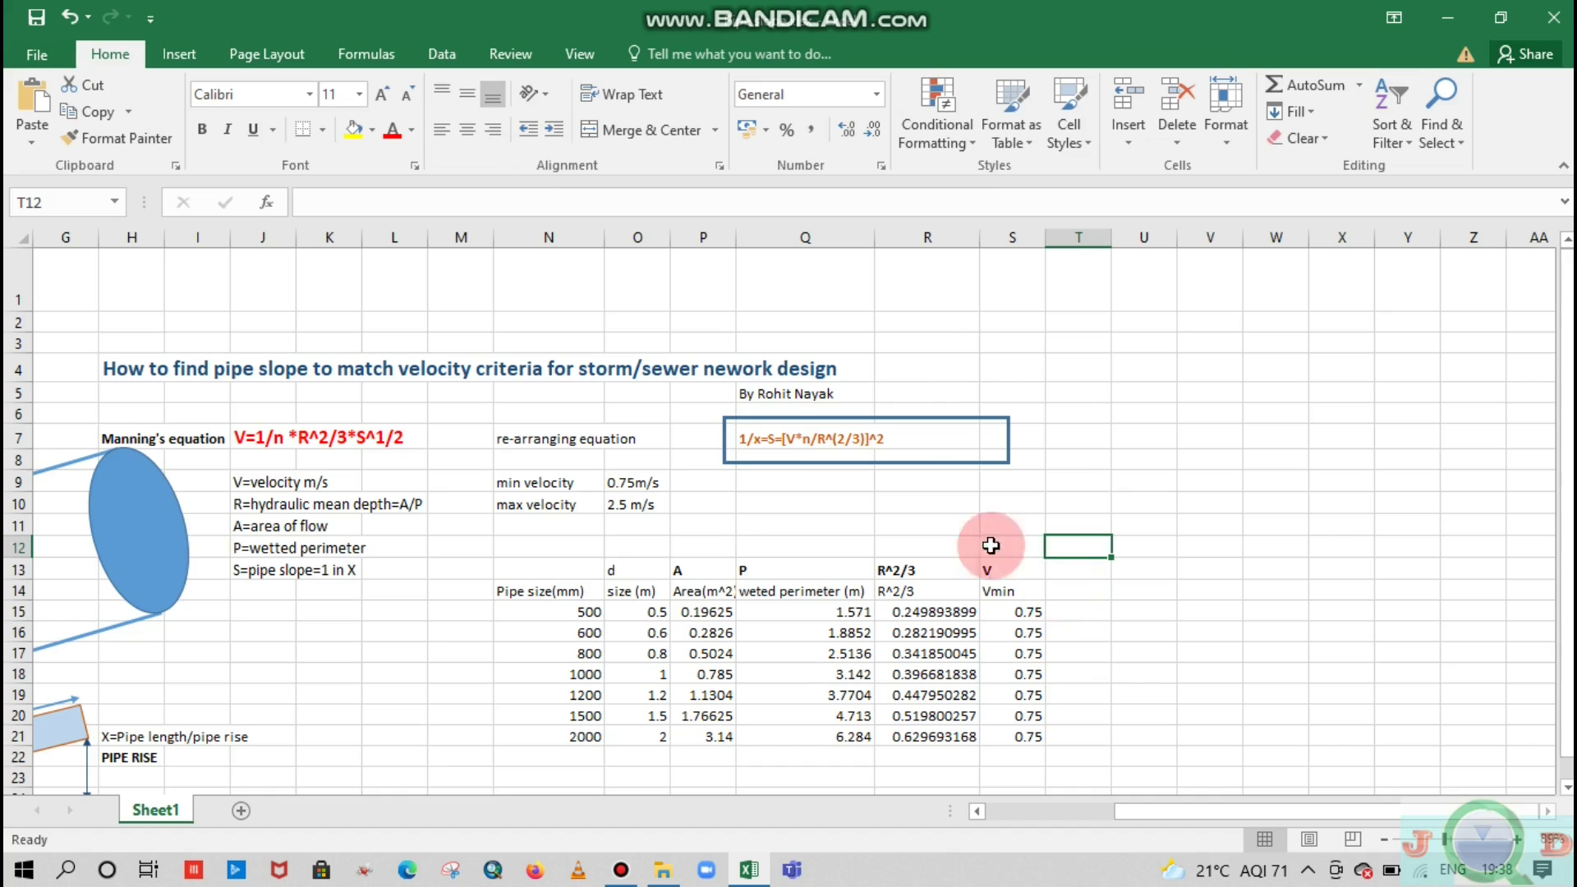
Step: Copy "S=[V*n/R^(2/3)]^2" from the rearranged equation in Q7 into T13 and widen column T to fit it
click(803, 433)
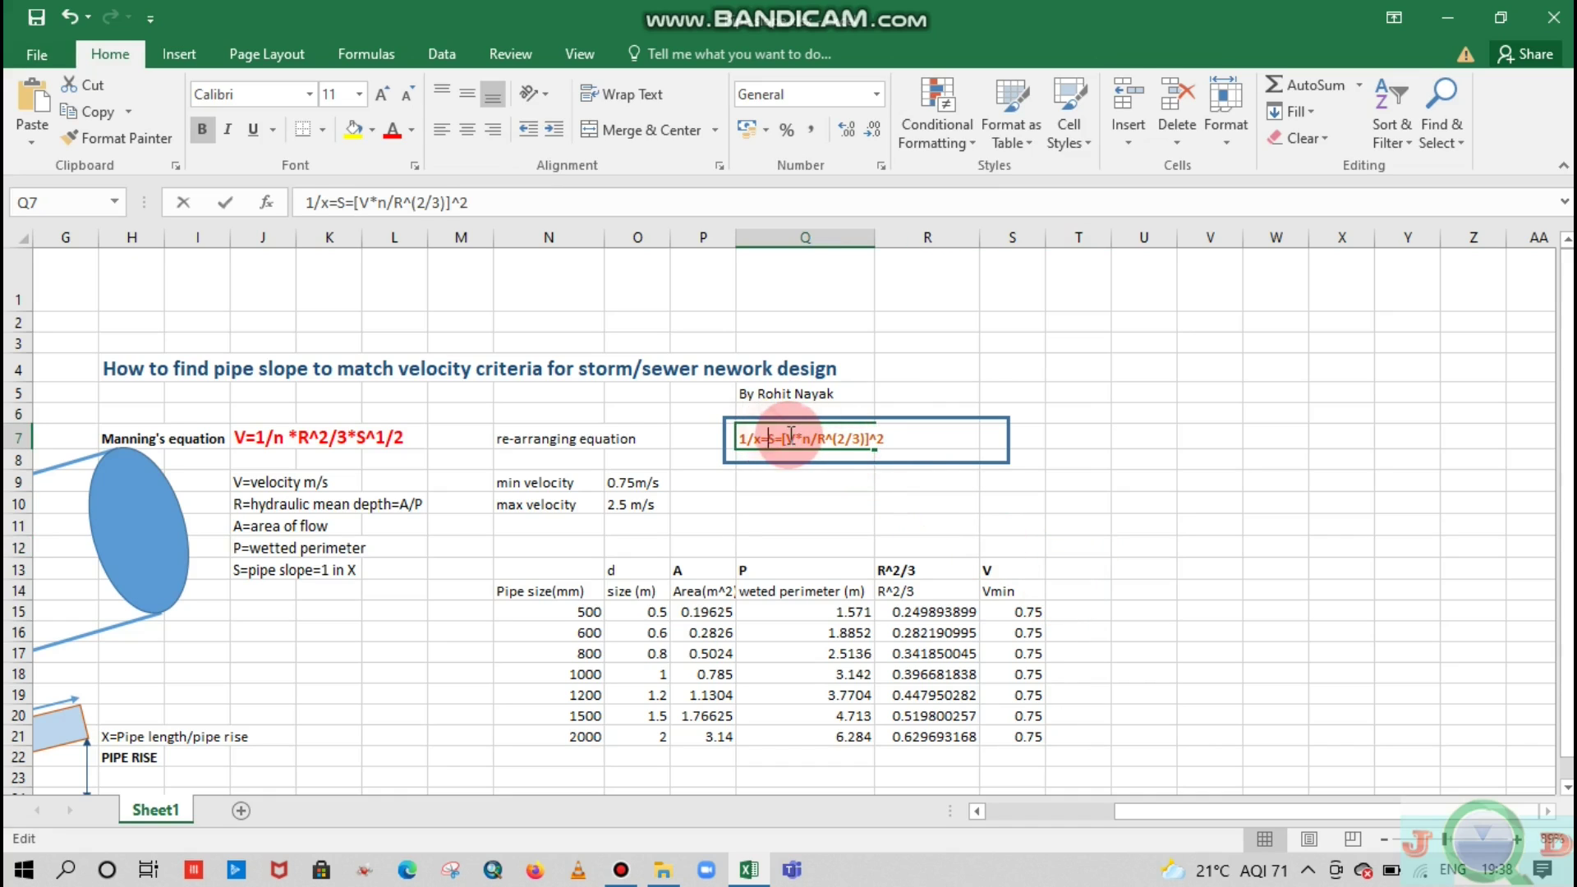
double_click(781, 438)
drag(771, 438, 870, 438)
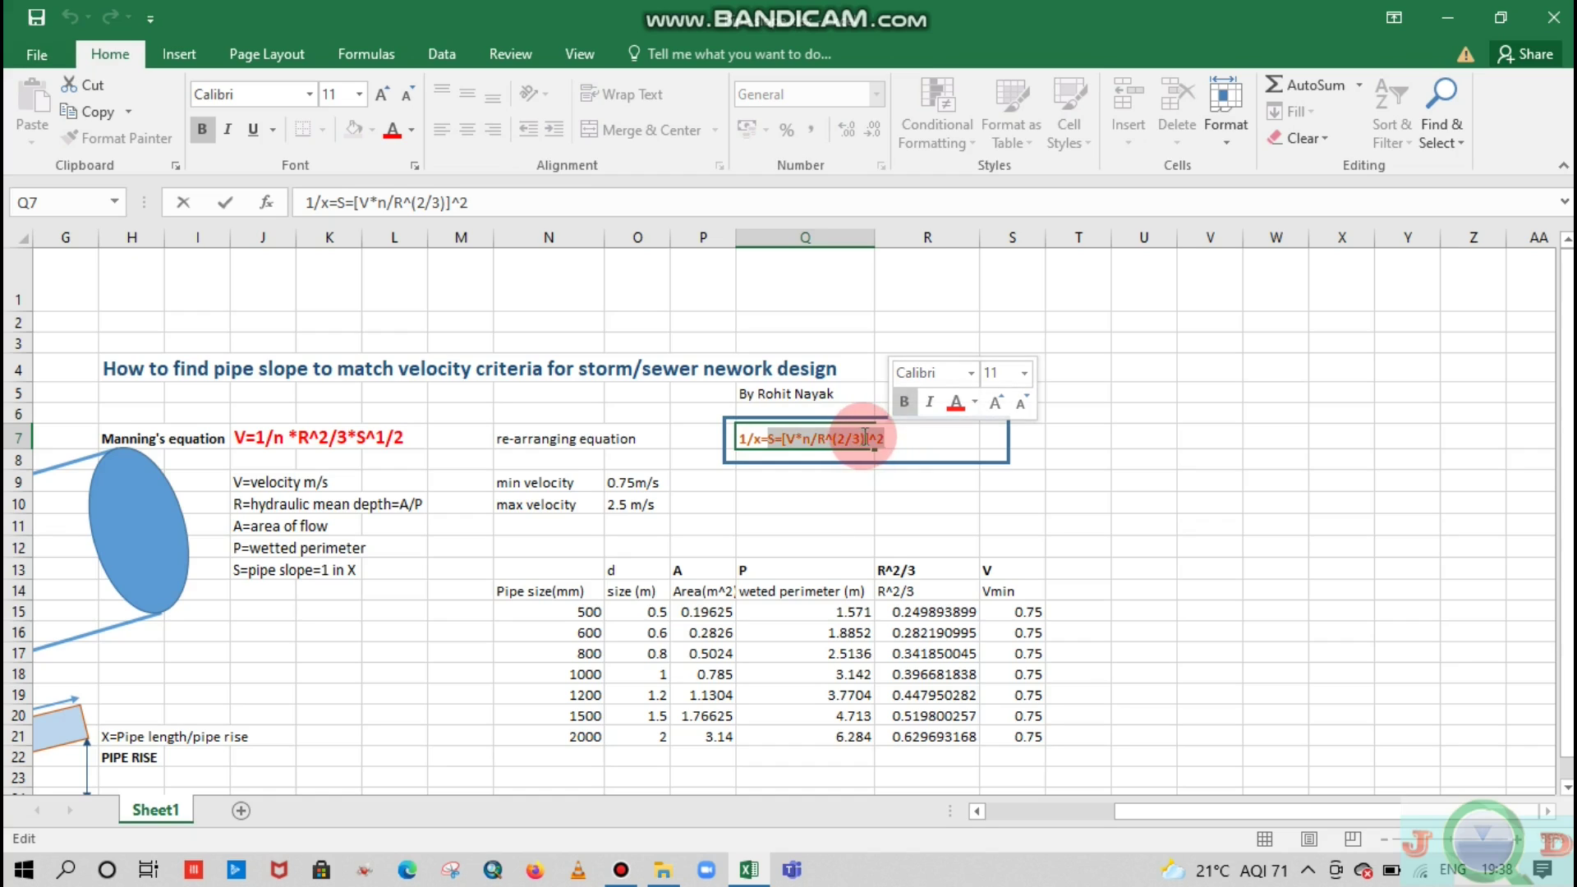
click(1061, 568)
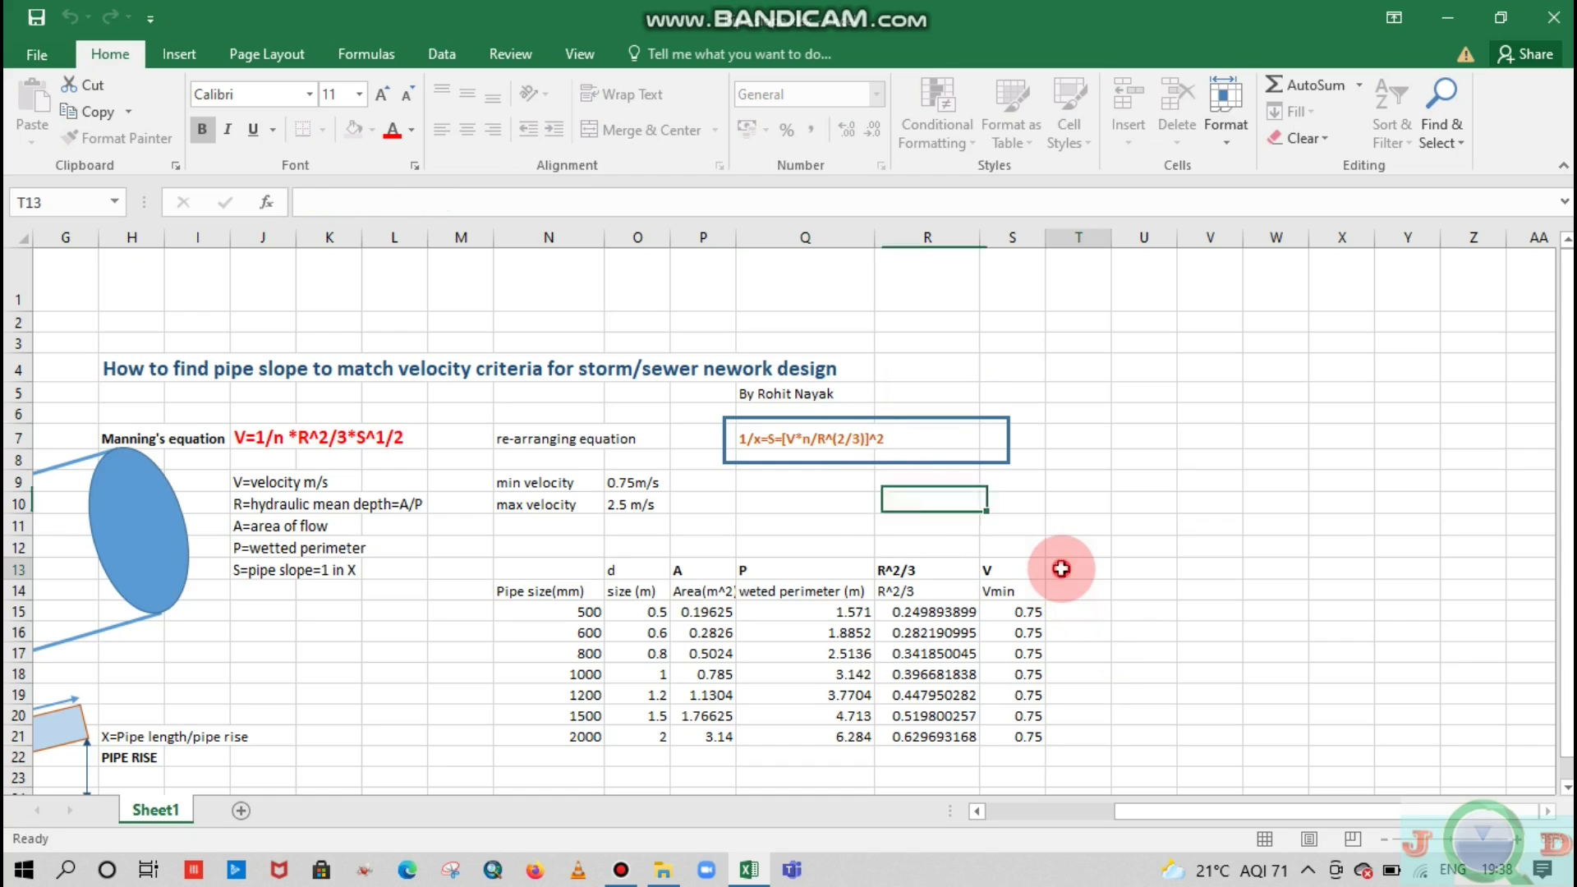
text(S=[V*n/R^(2/3)]^2)
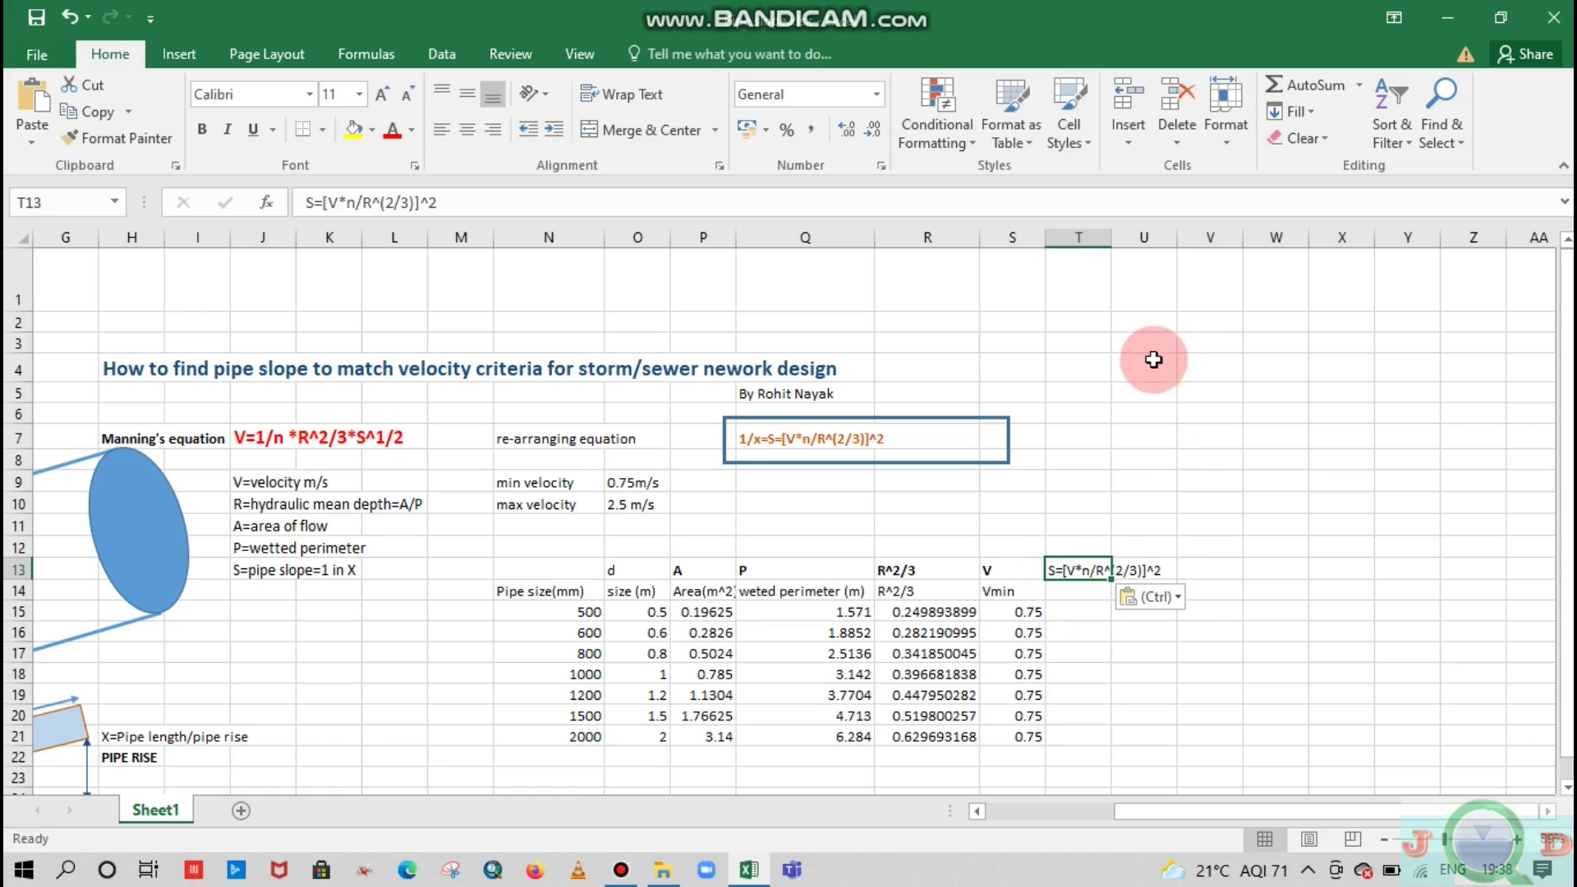
drag(1111, 241, 1191, 247)
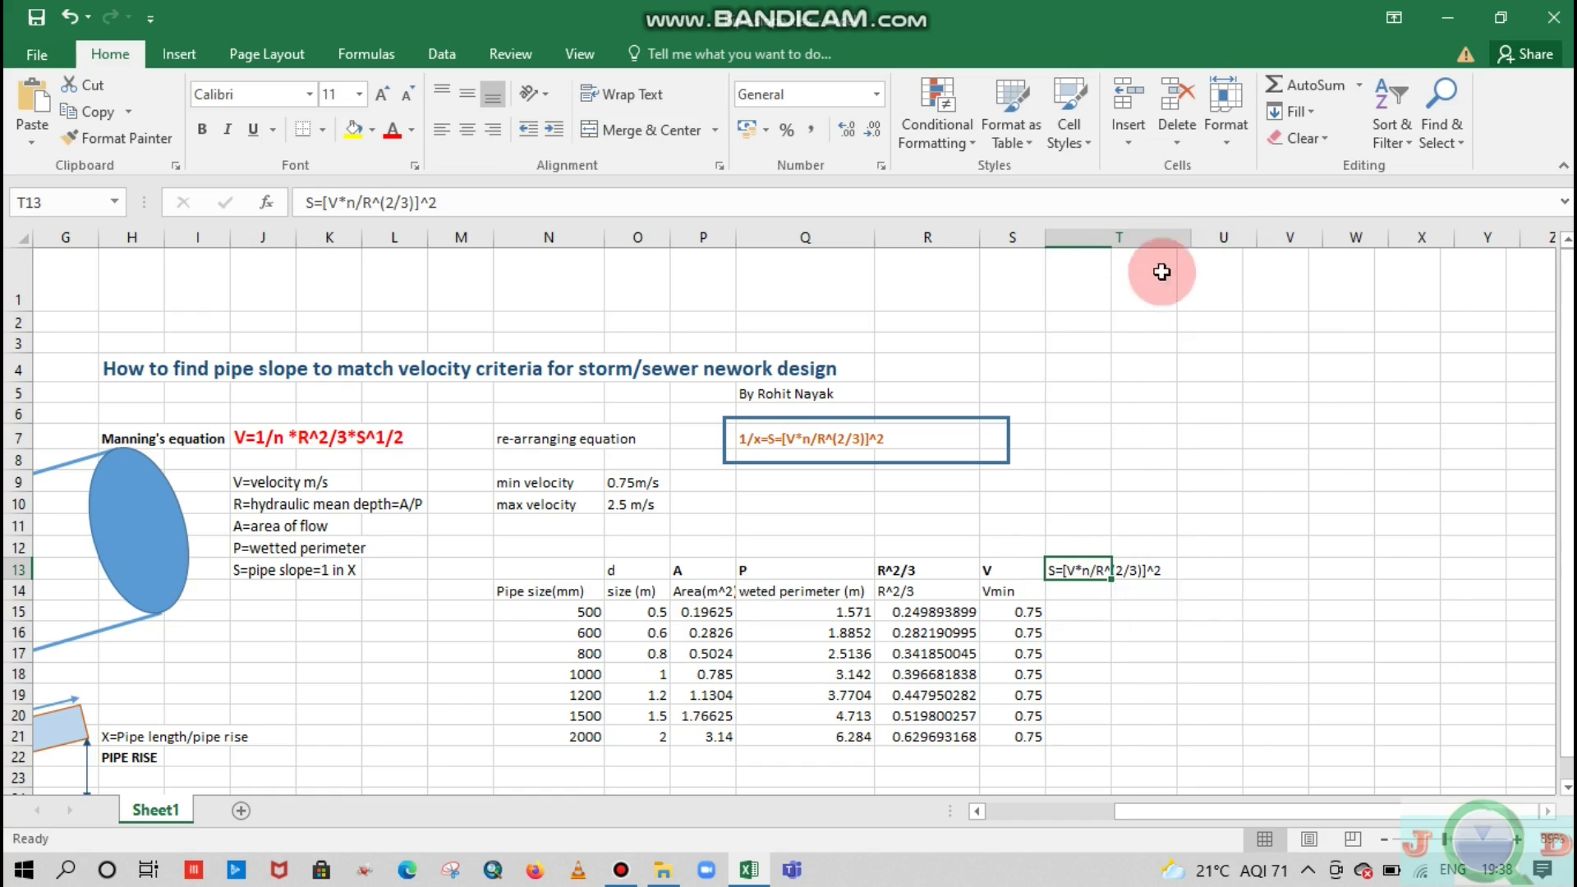
Step: Make only the letter S at the start of the slope equation in T13 bold
click(1084, 592)
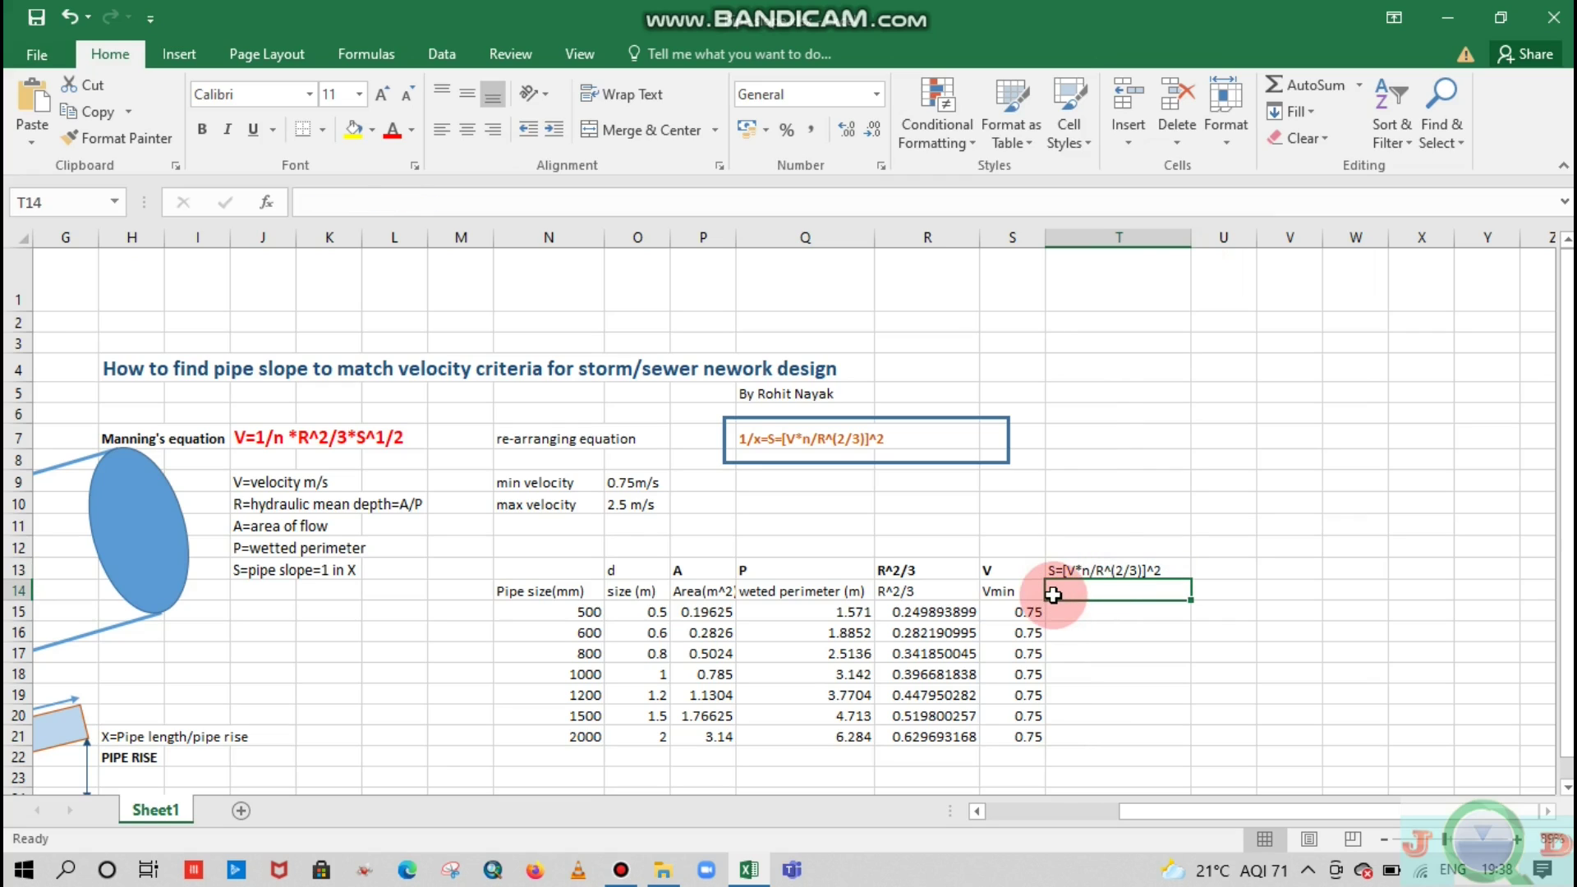
double_click(1054, 571)
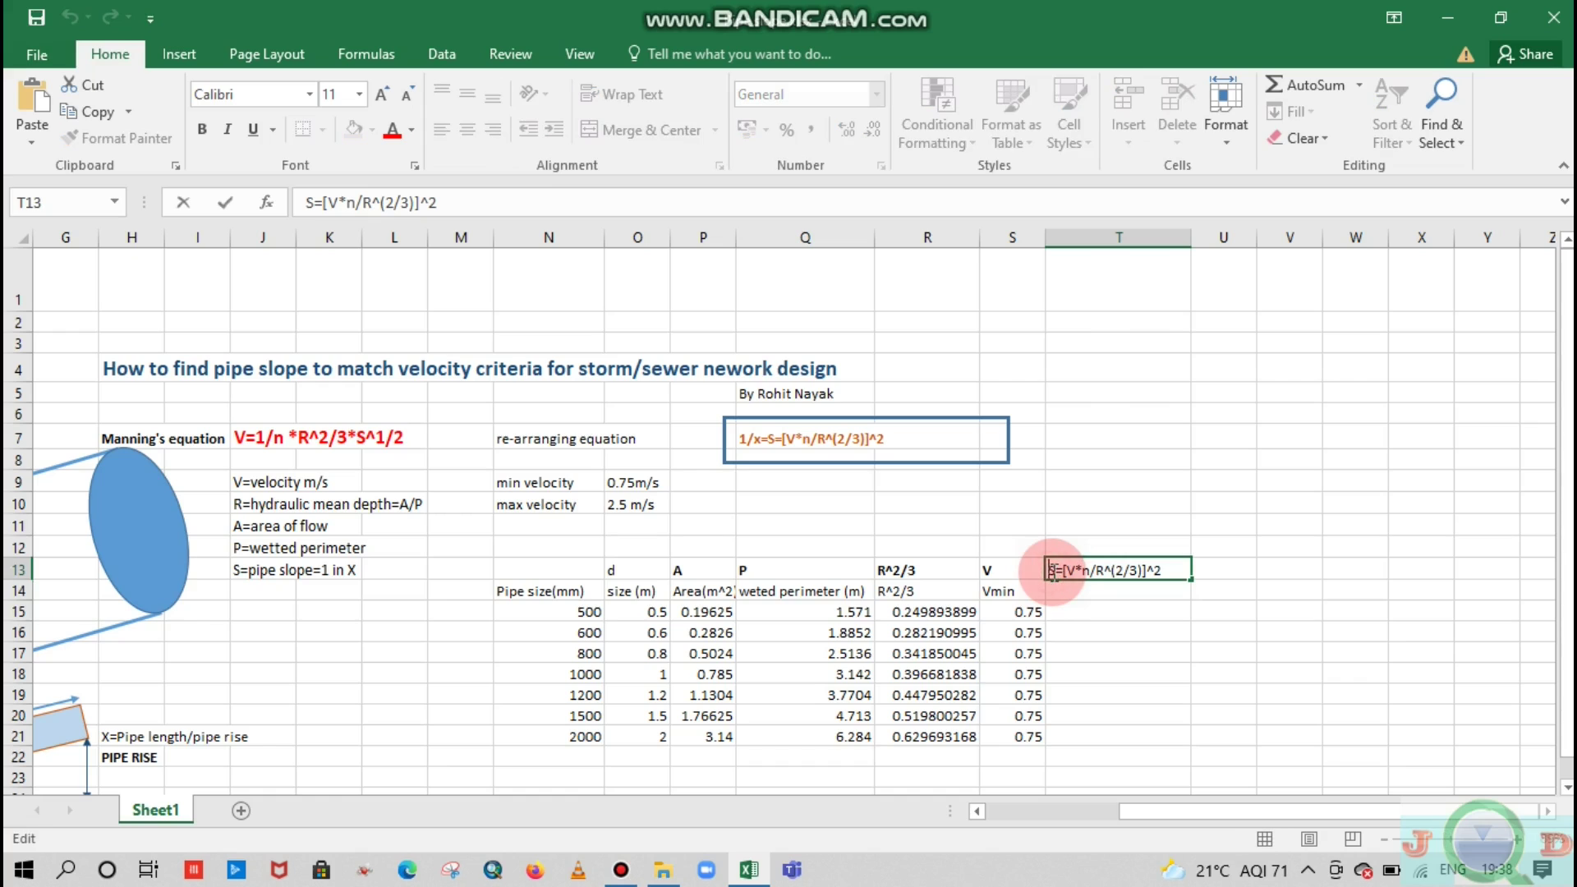
key(Escape)
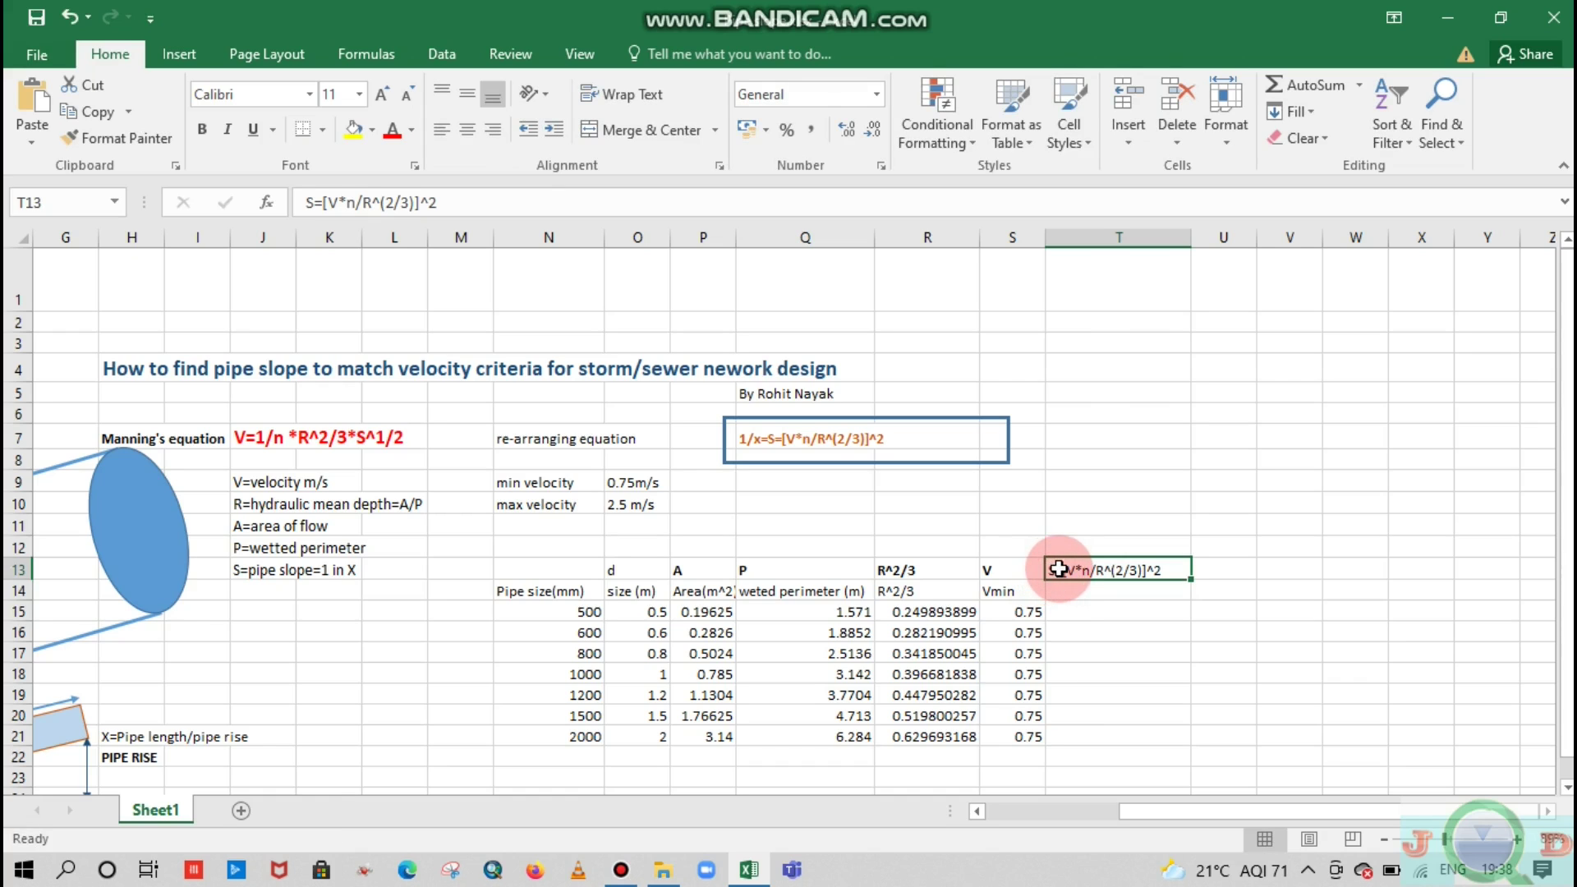
double_click(1060, 569)
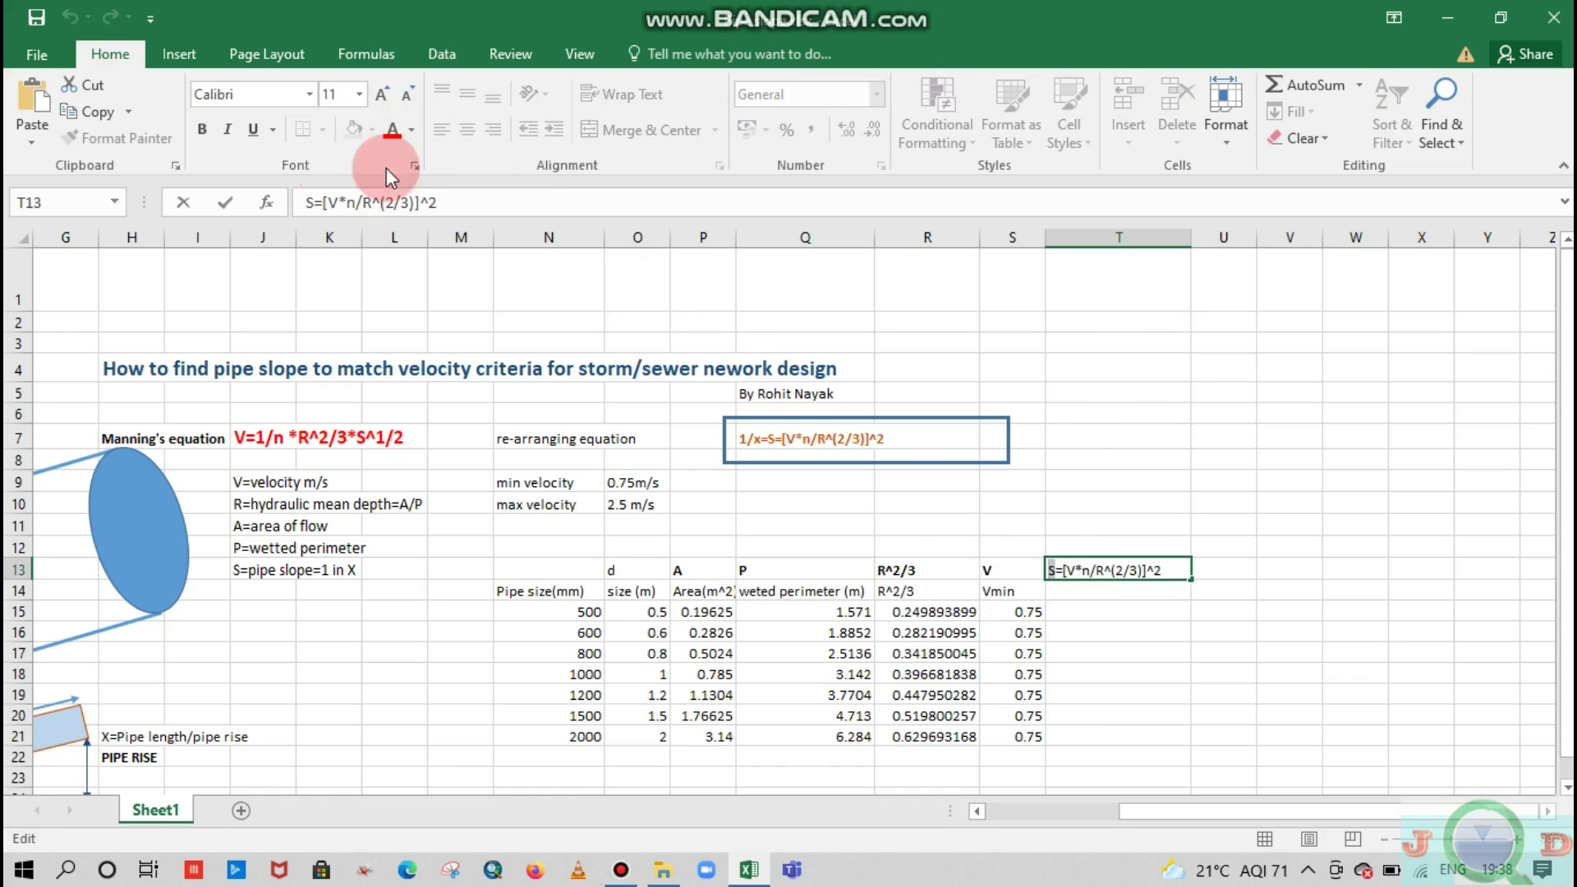
click(207, 129)
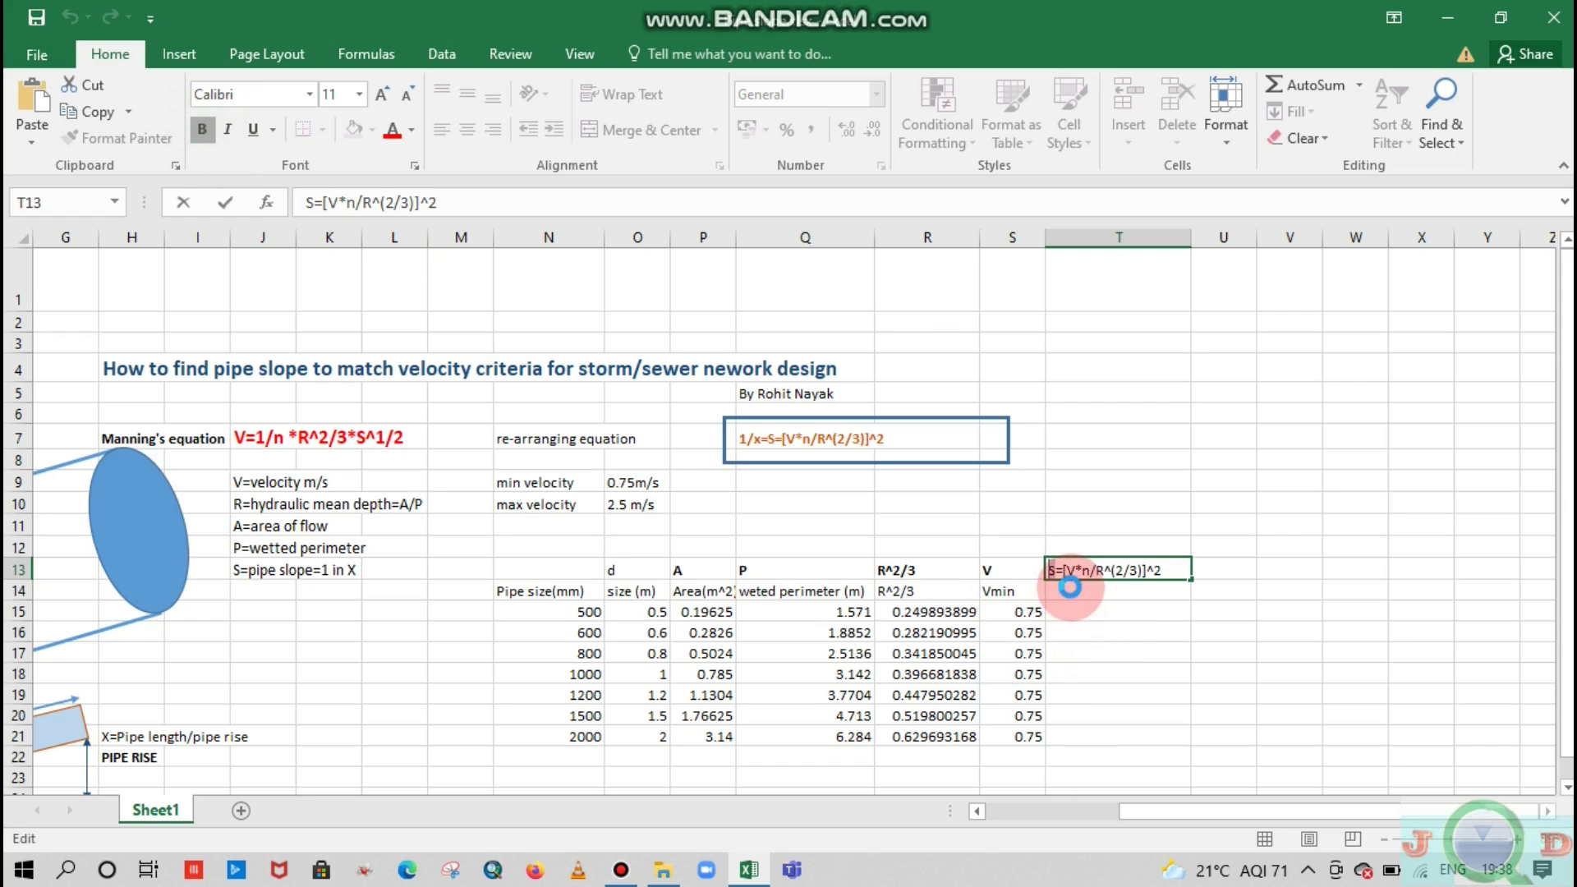
click(1070, 615)
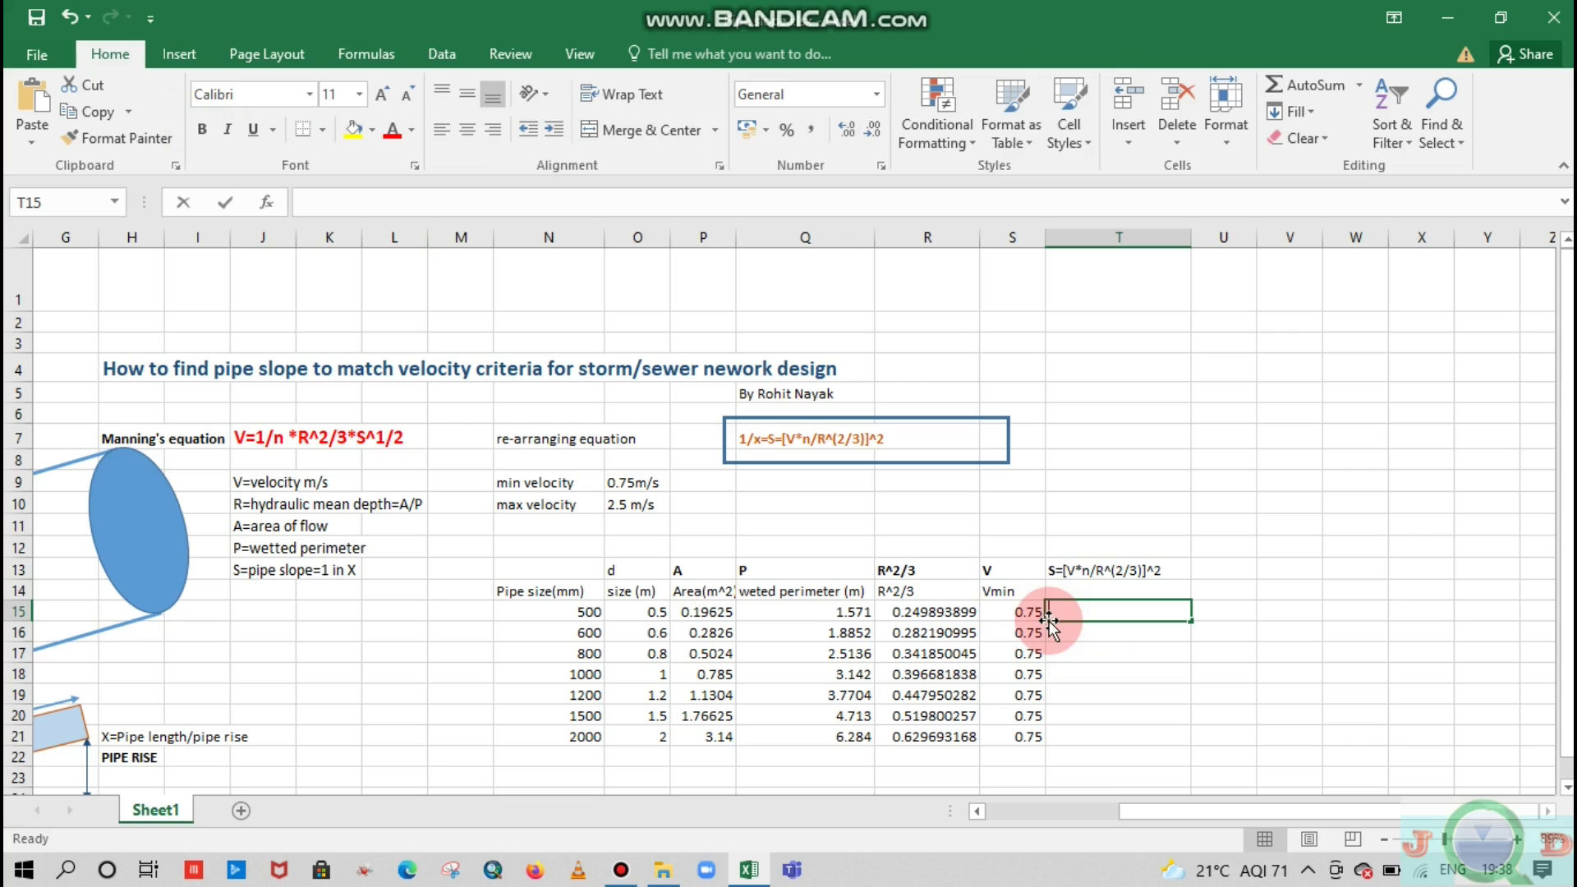
text(=)
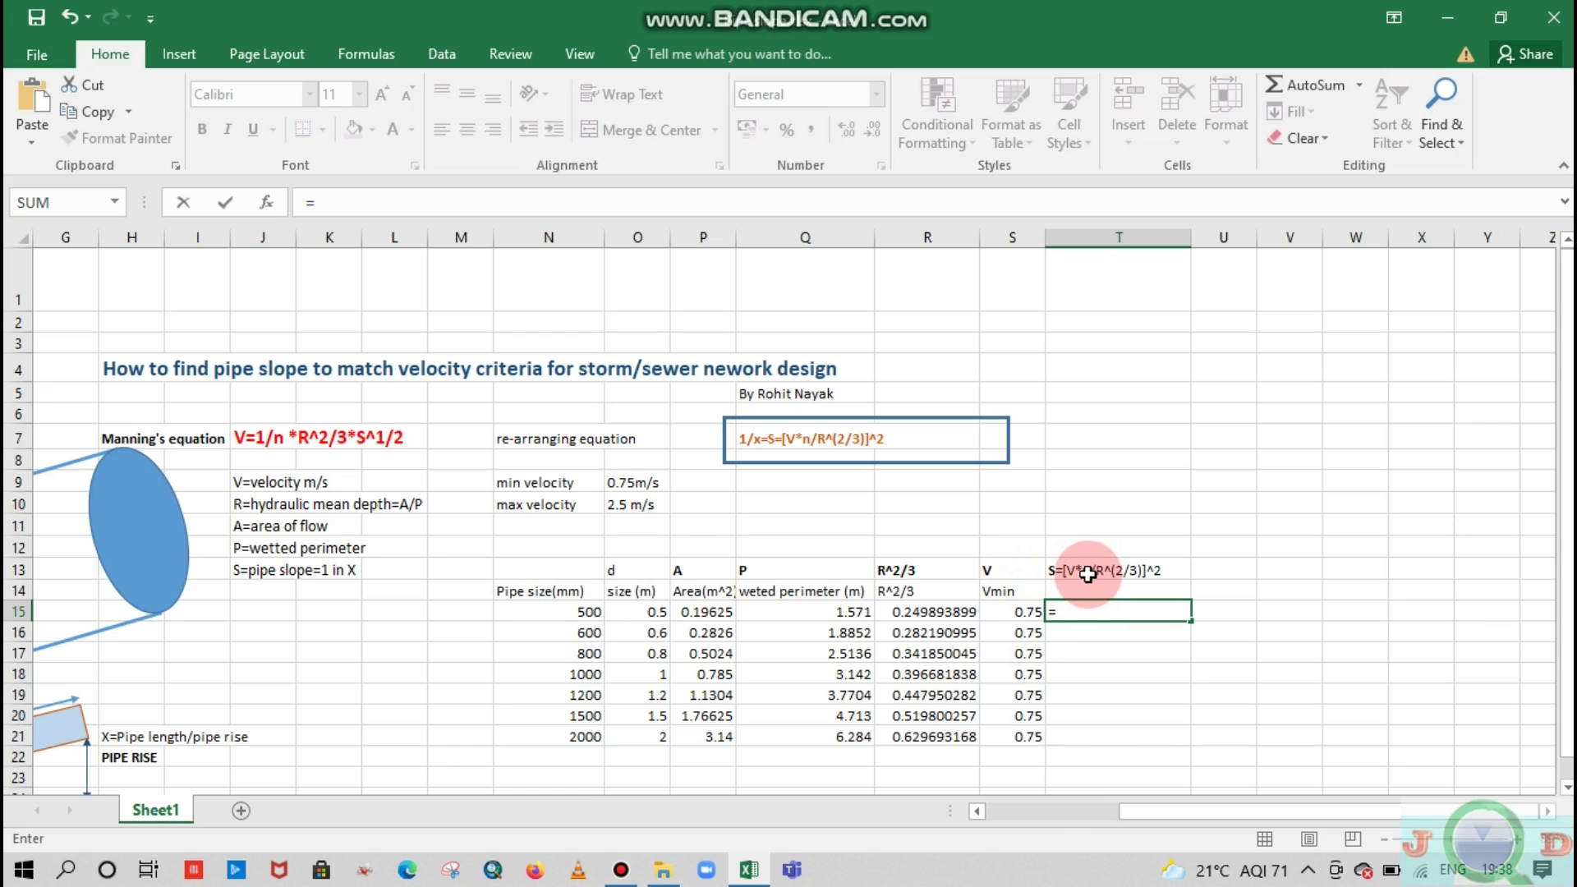
click(1021, 611)
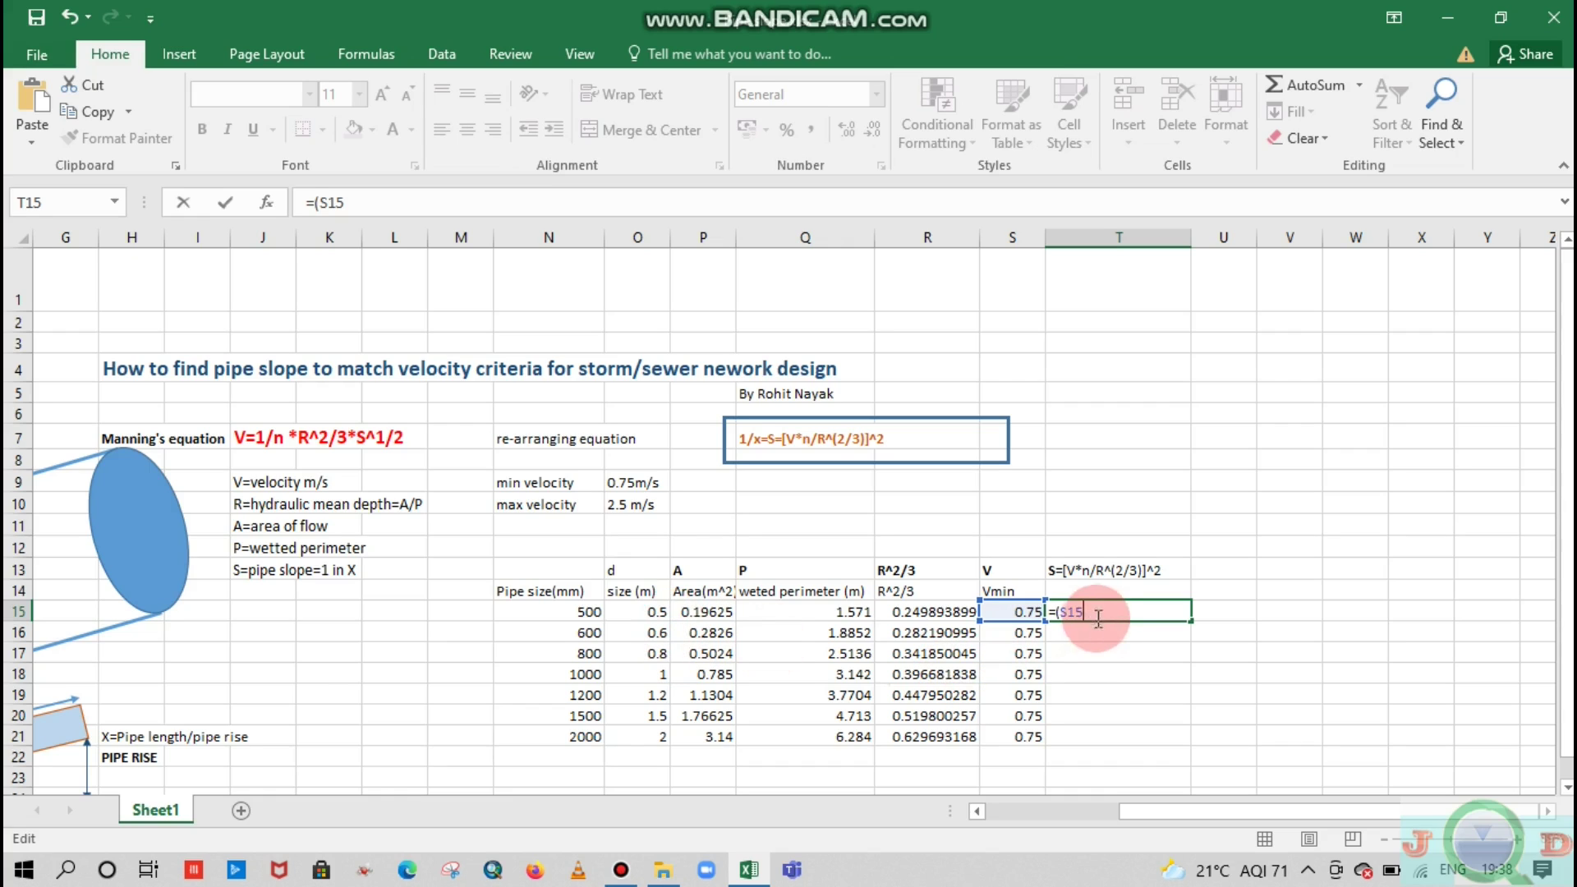
key(BackSpace)
key(BackSpace)
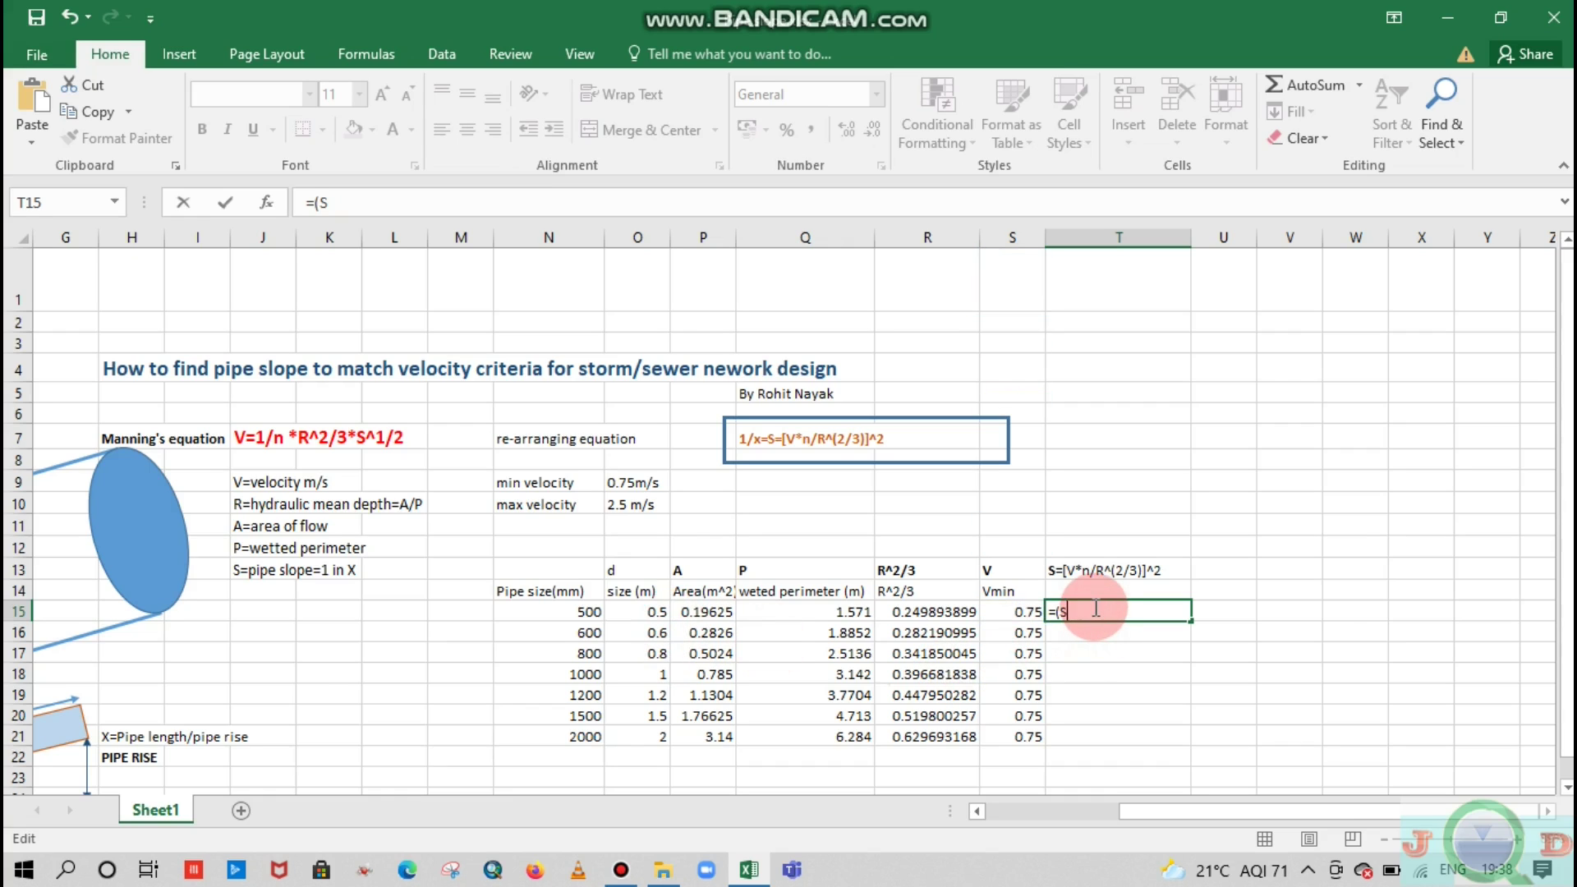
key(BackSpace)
key(BackSpace)
key(Return)
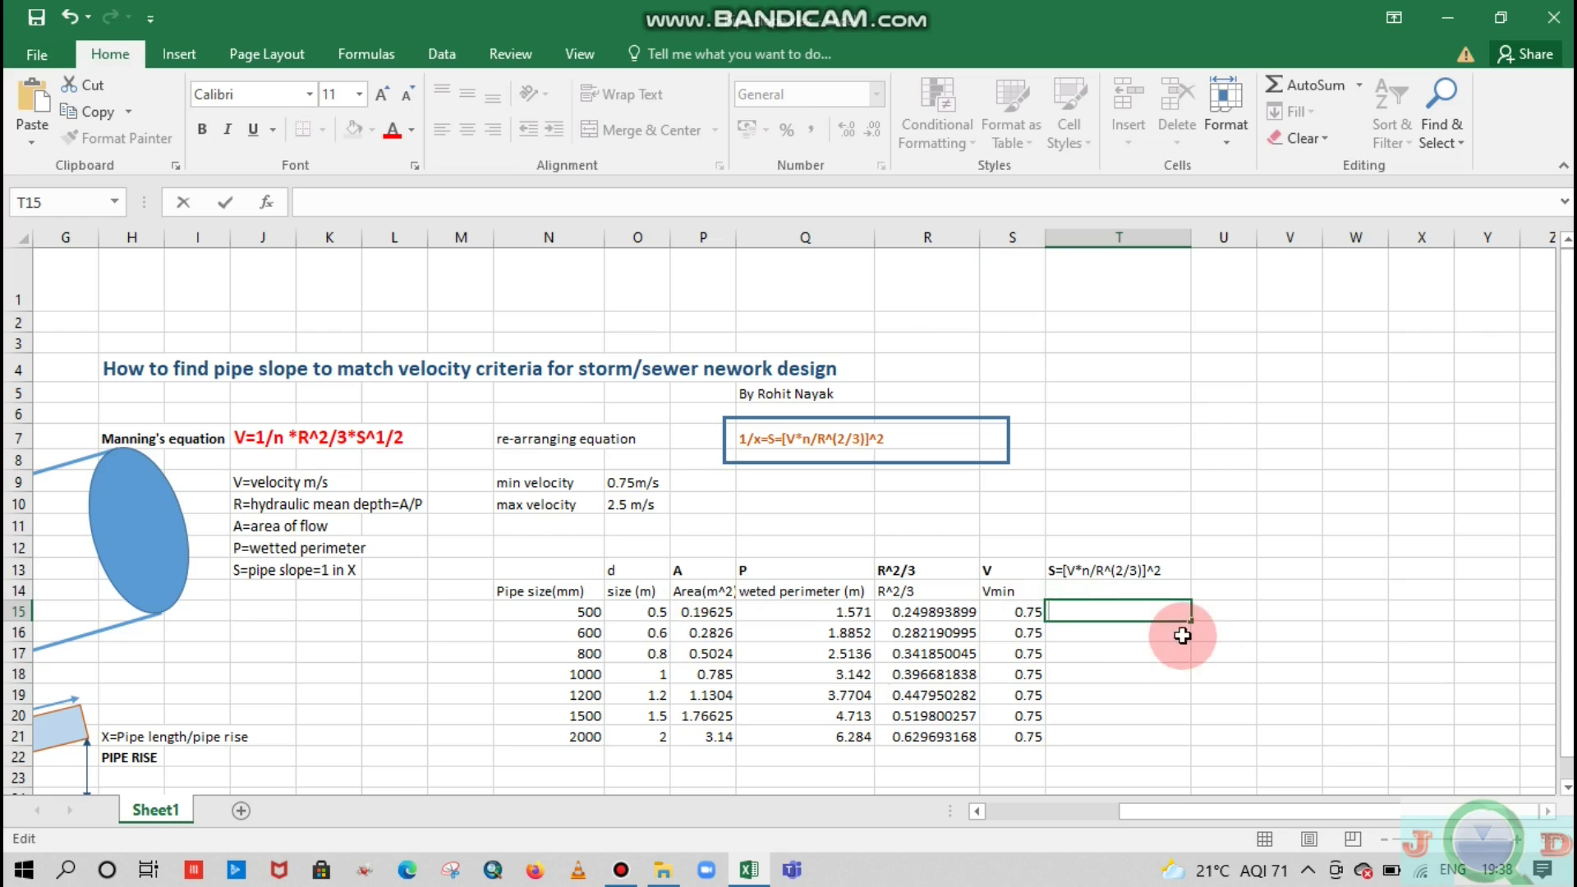
Step: Add the heading "manning's N" in M14, beside the pipe size heading, and widen column M to fit it
click(464, 589)
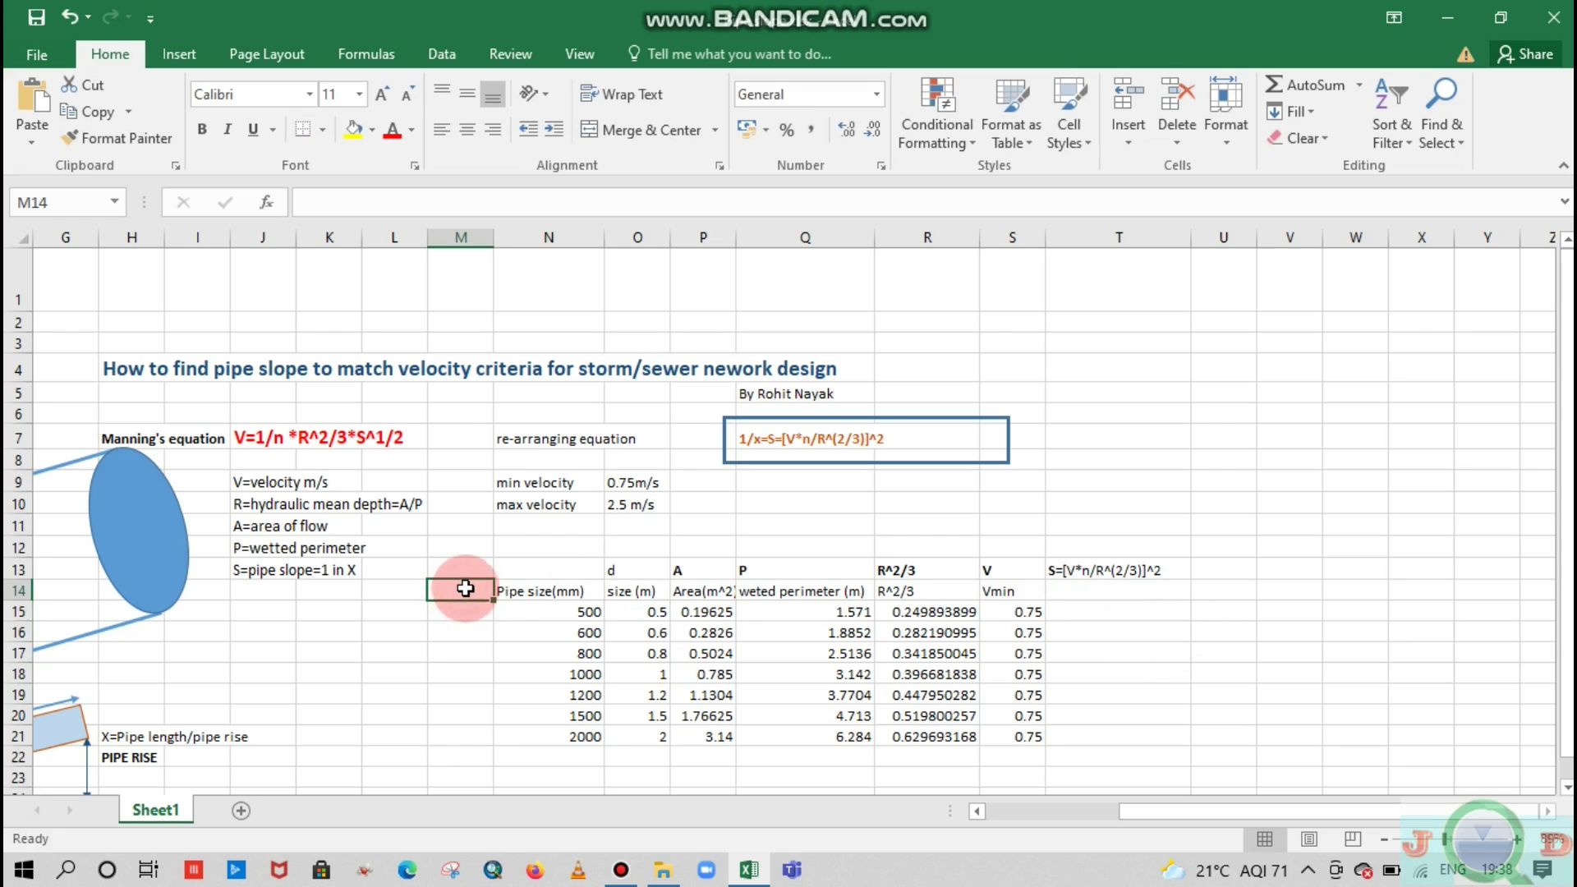
text(manning)
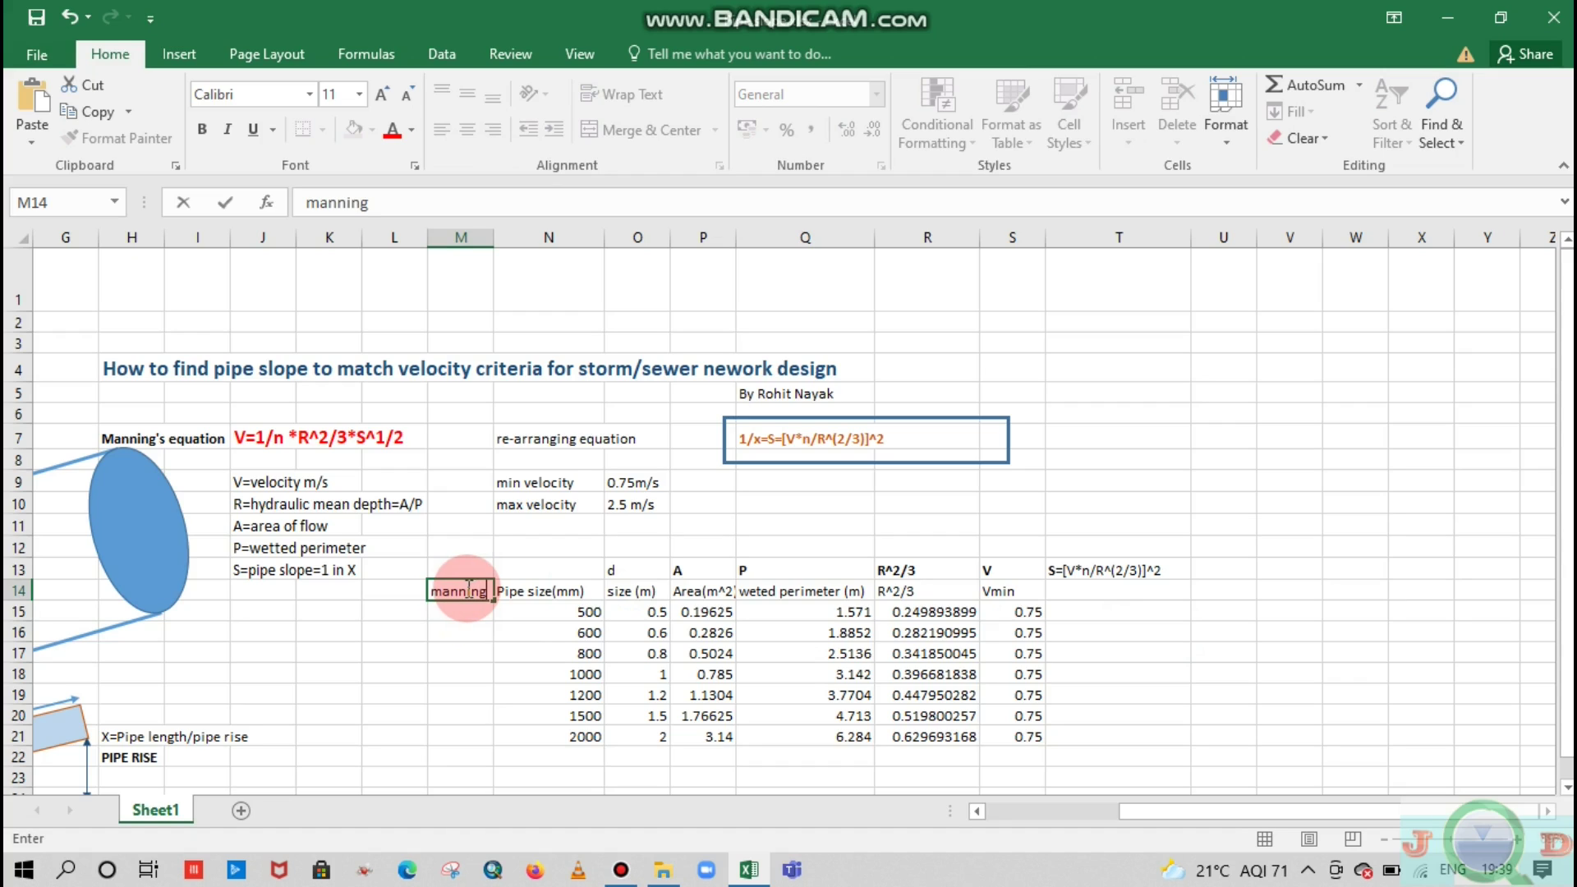
text('s)
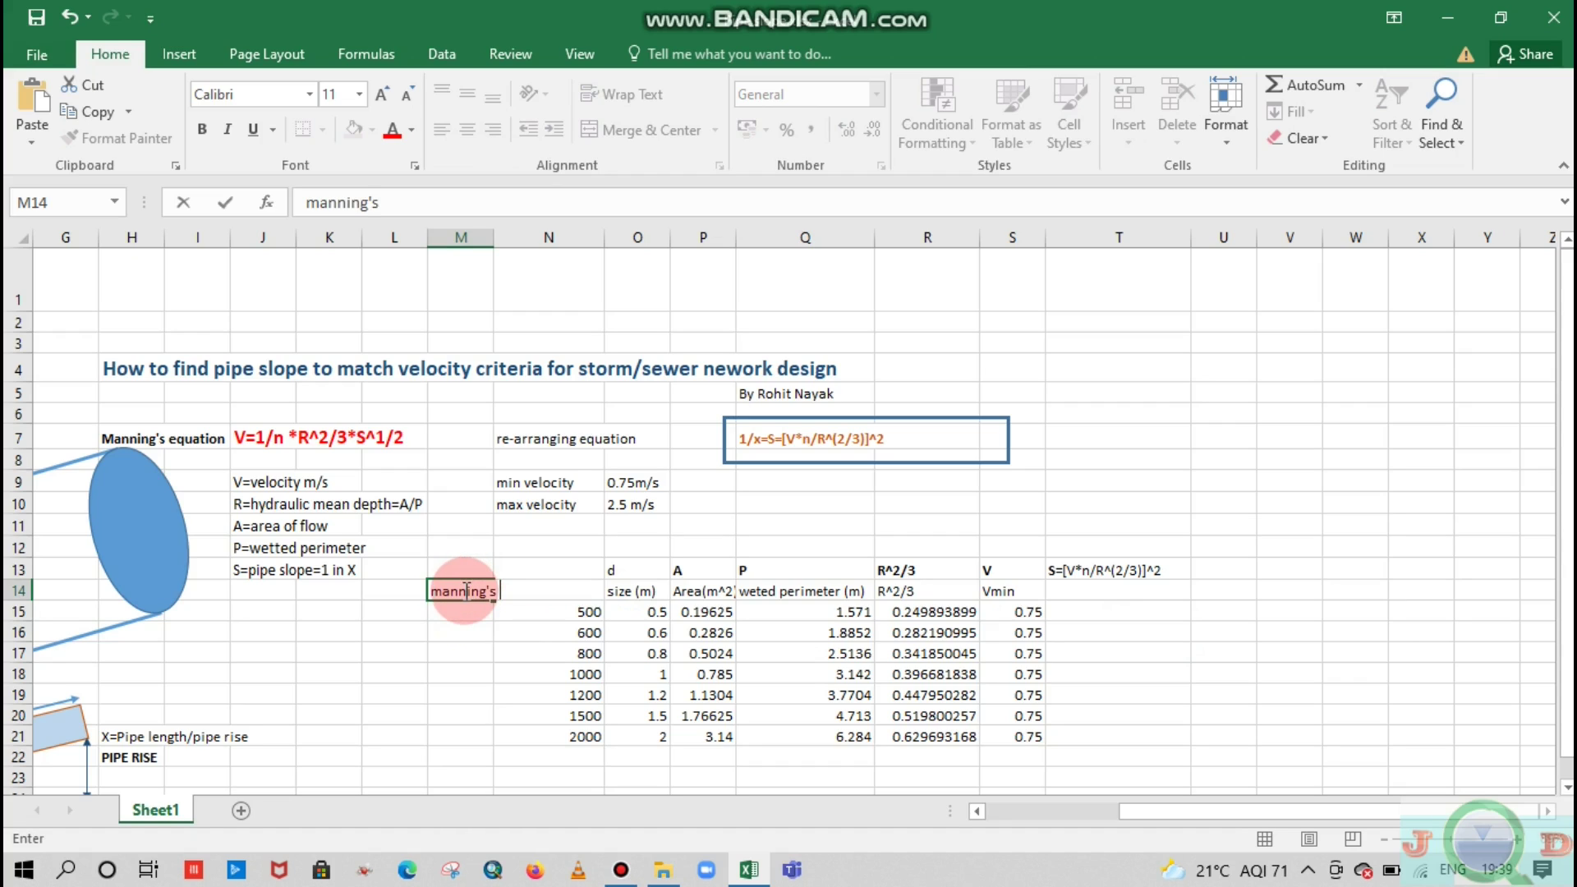
text( N)
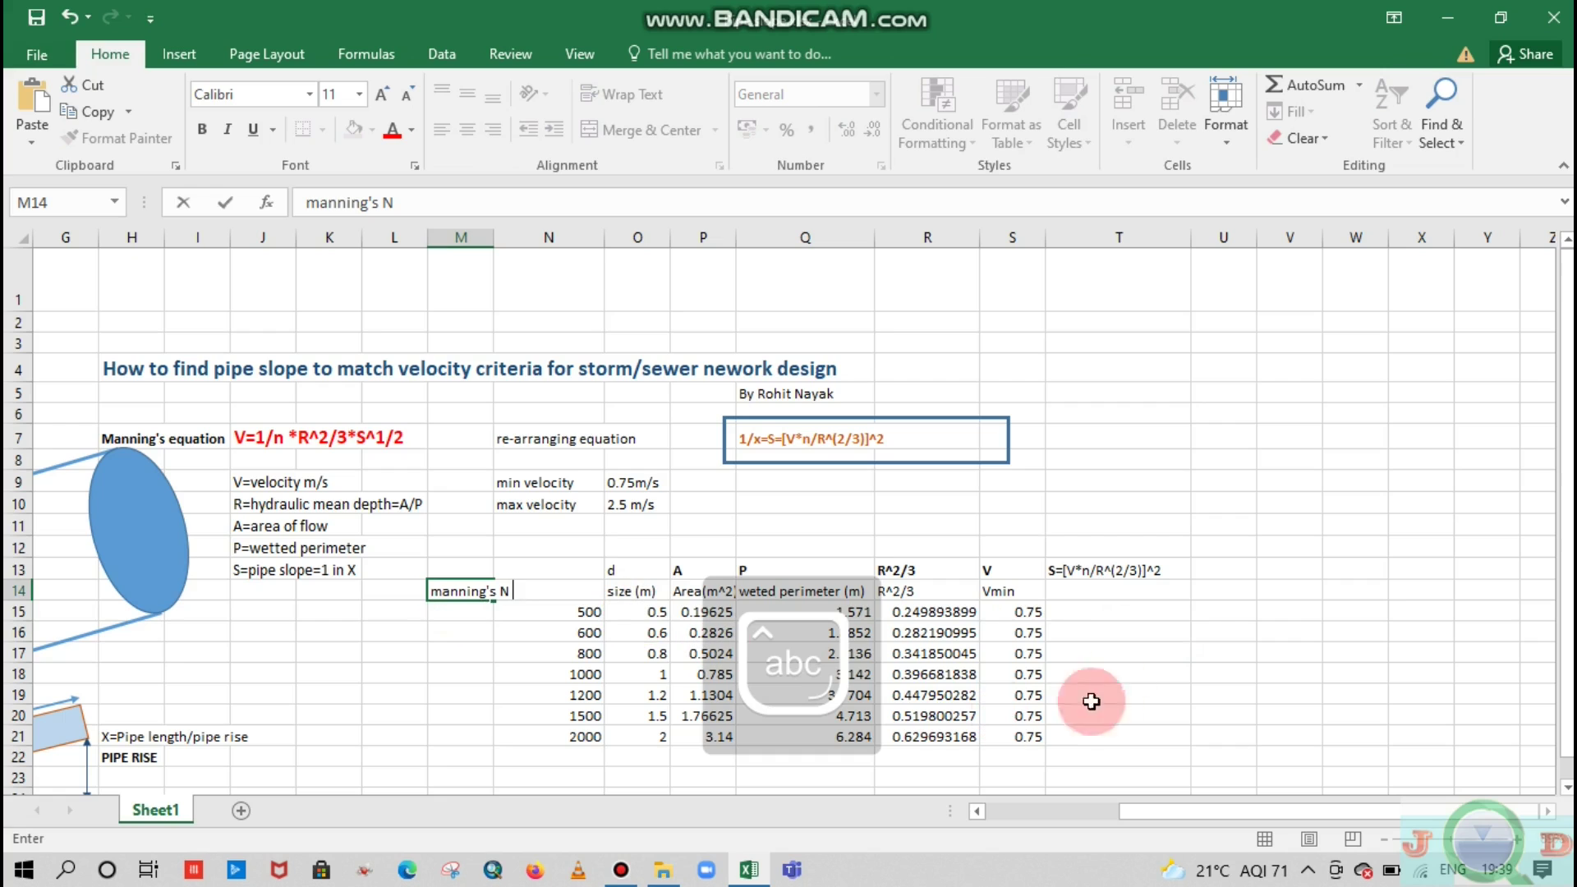
click(1217, 580)
drag(495, 237, 561, 238)
Step: Enter the Manning's coefficient 0.012 in M15 and fill it down through M21
click(480, 610)
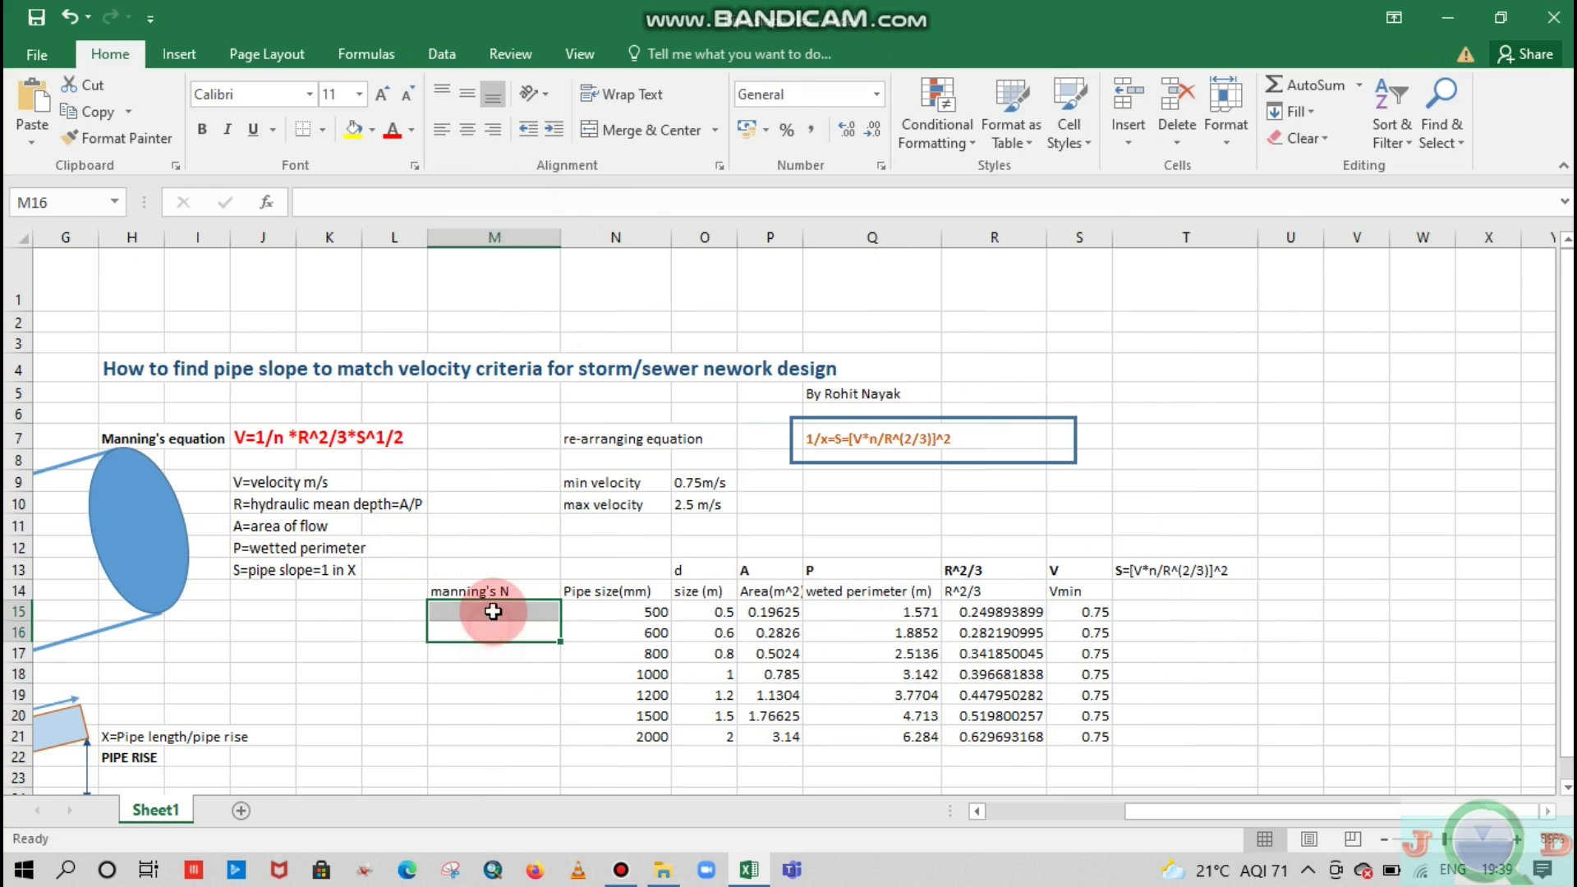
text(0.012)
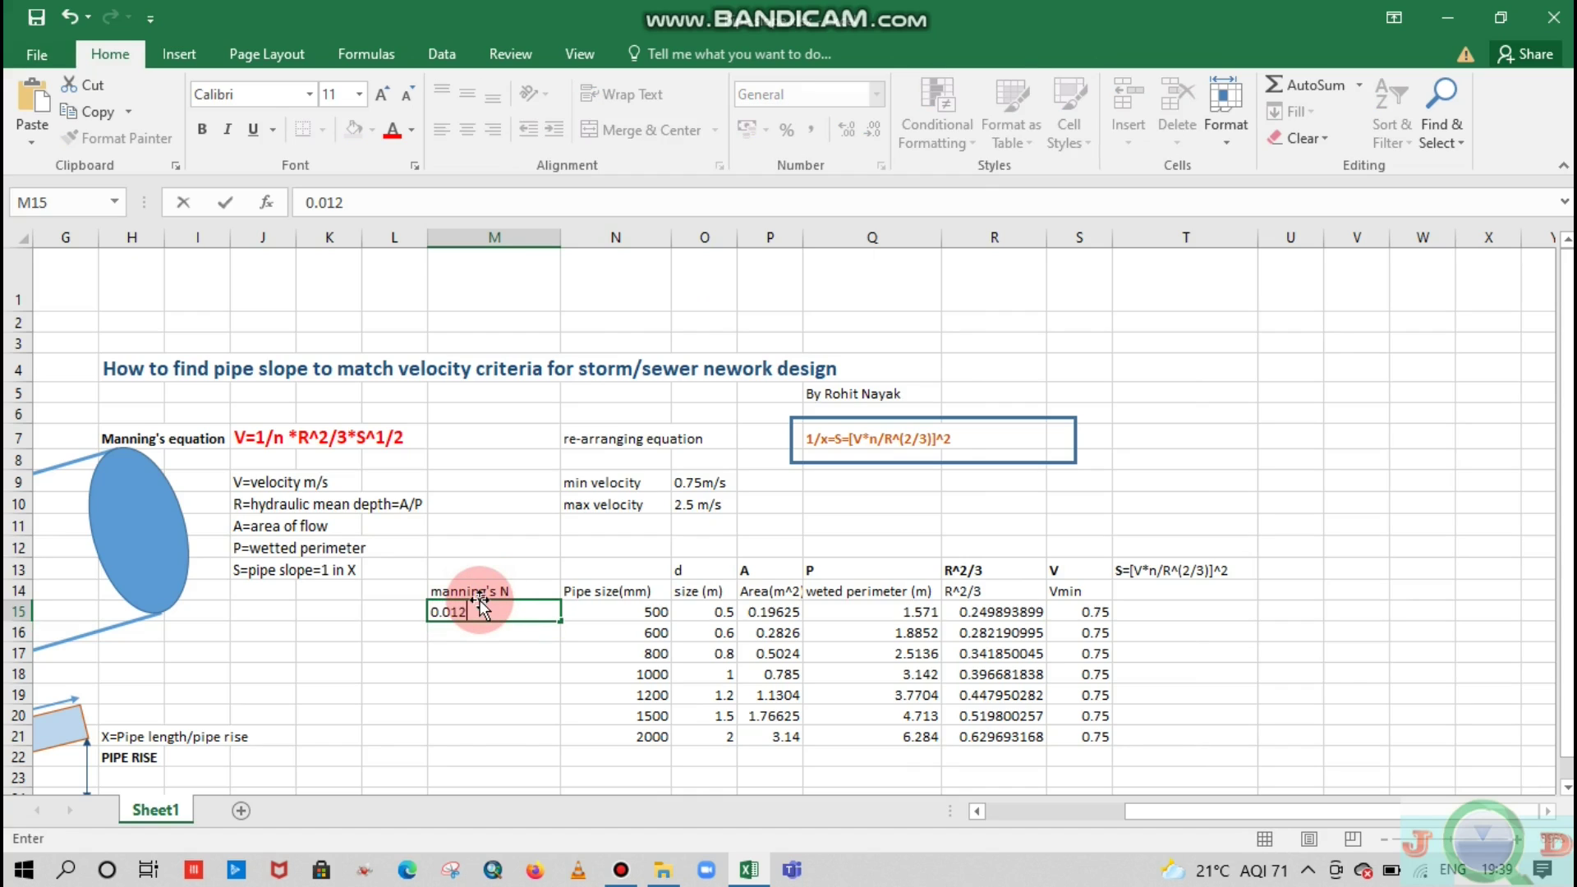
key(Return)
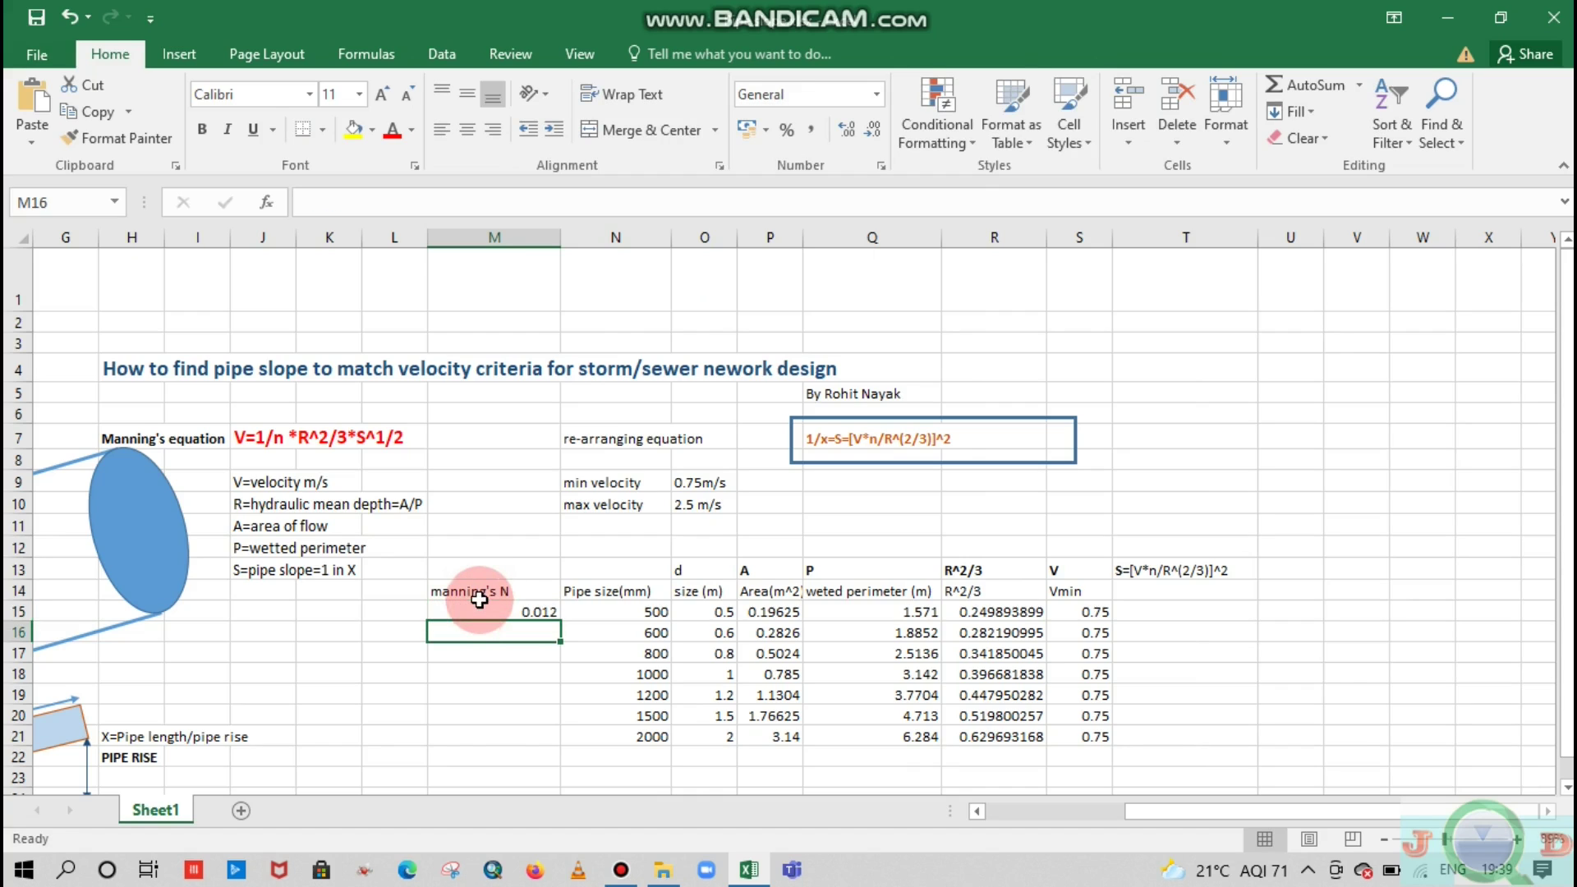
click(546, 612)
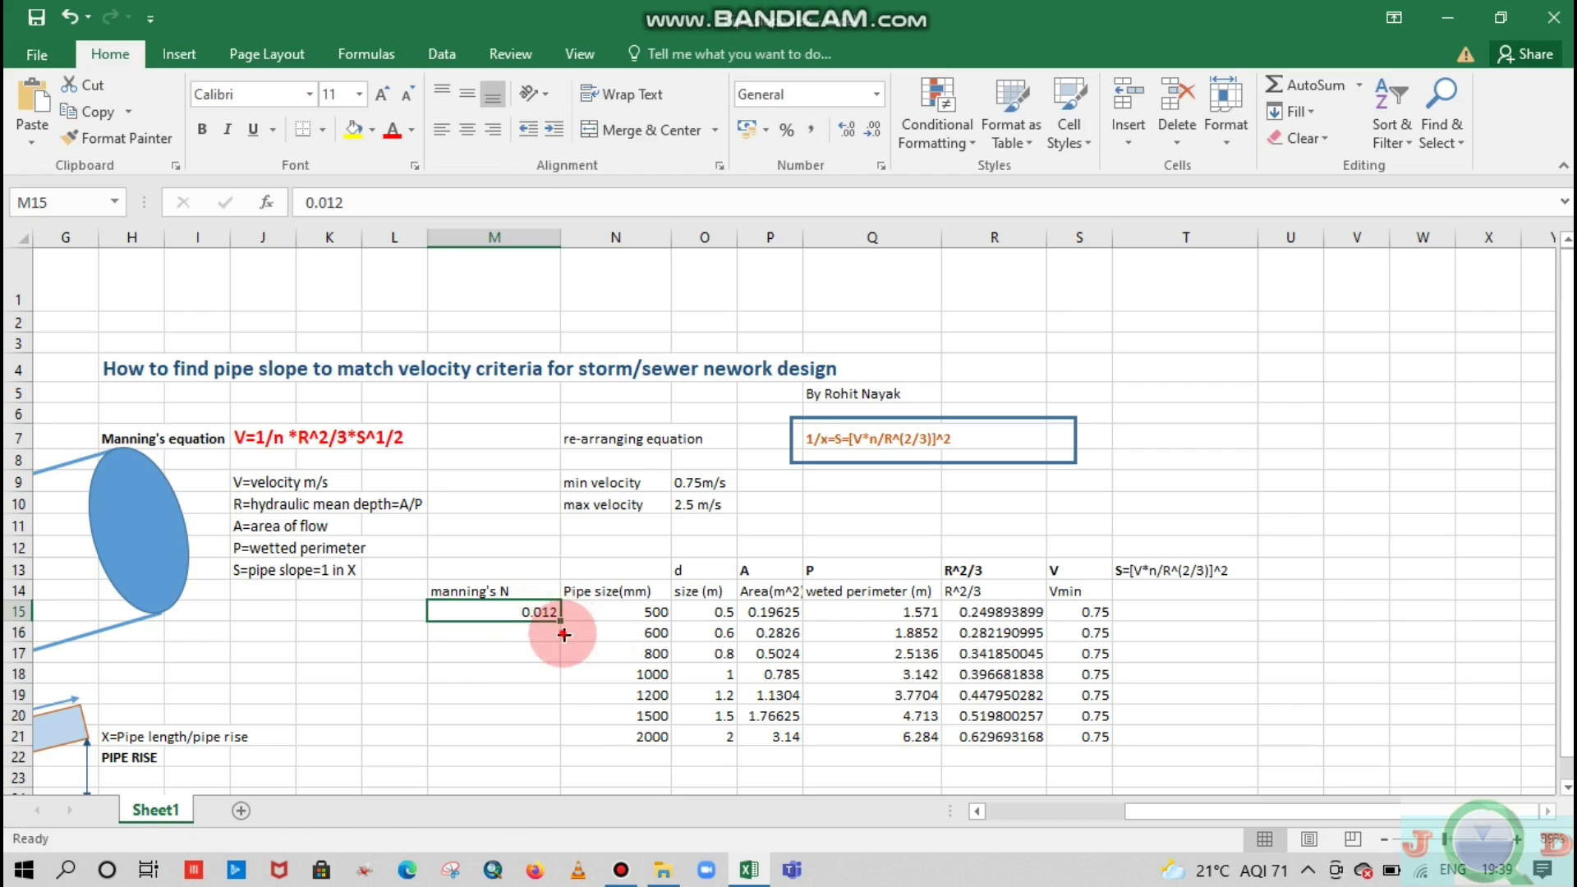
drag(561, 621, 549, 735)
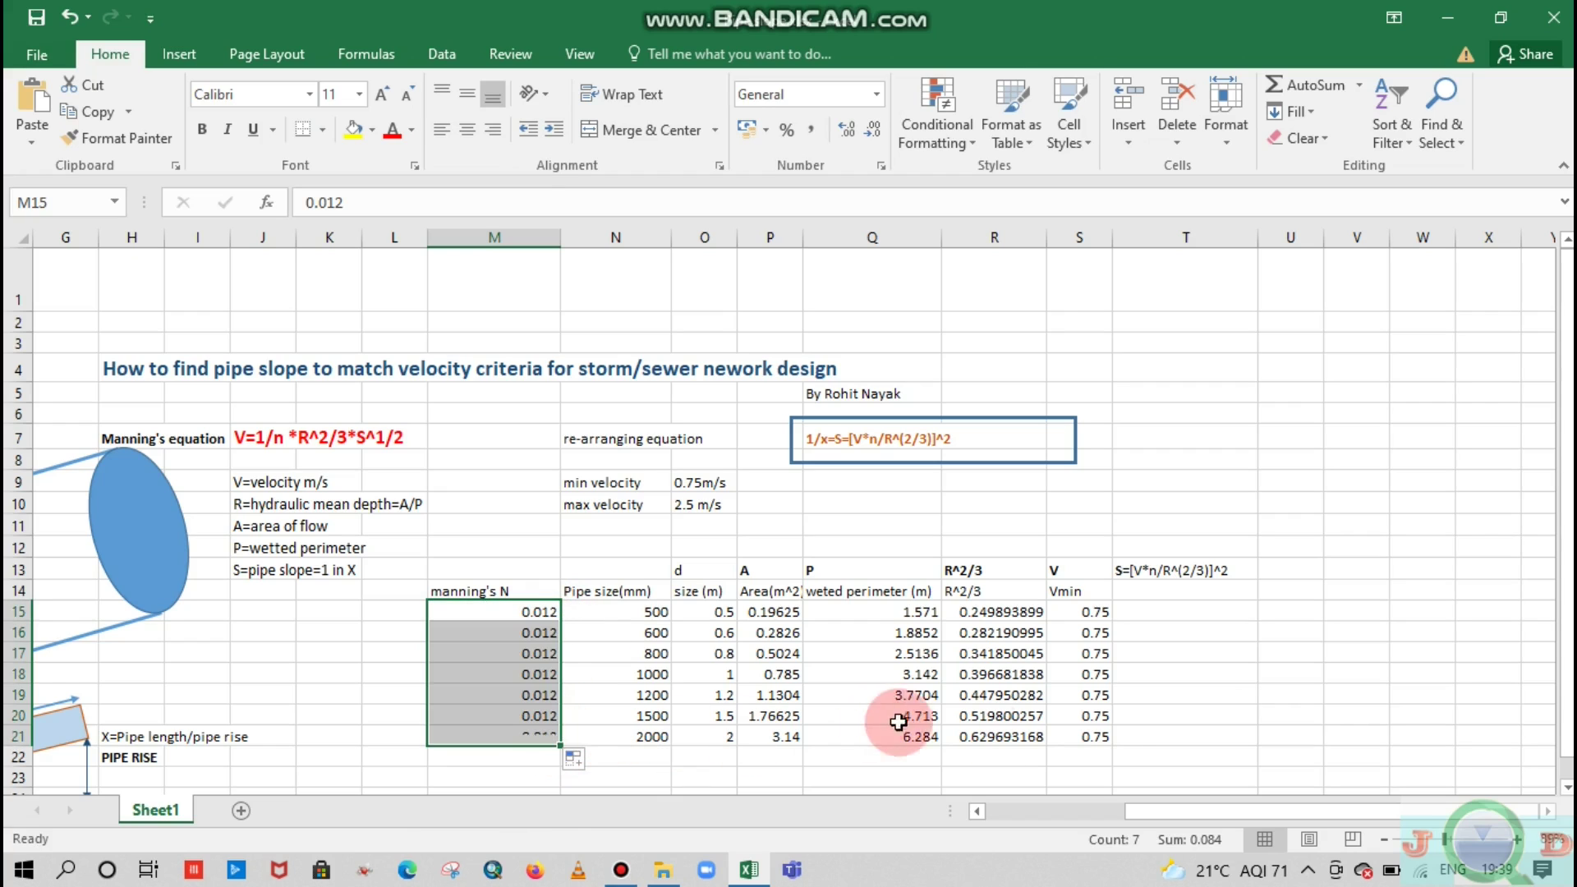
click(1156, 598)
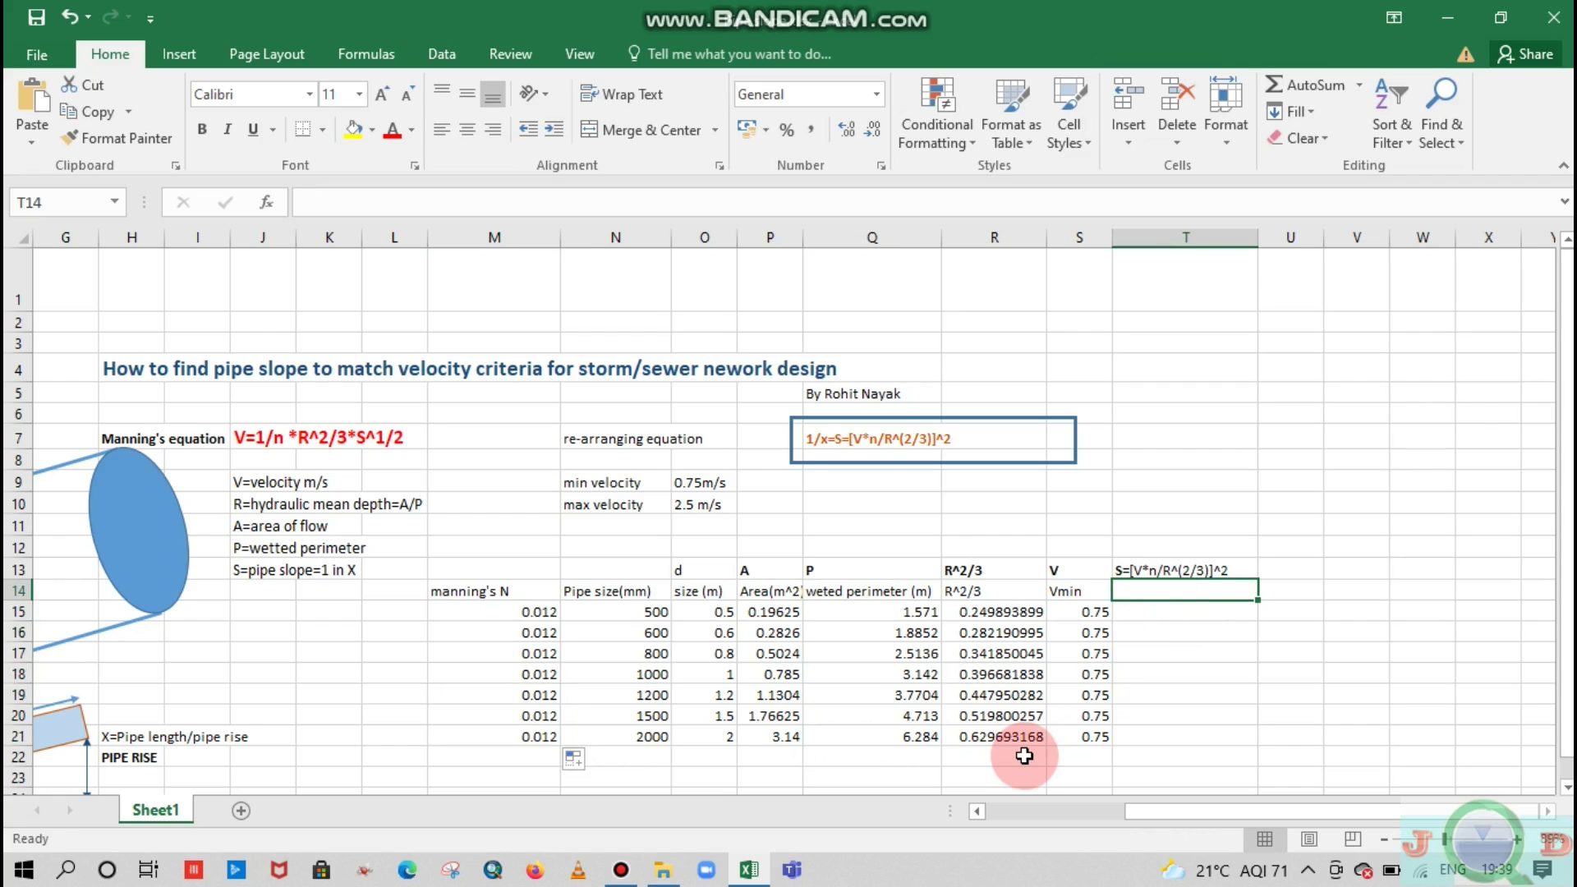
text(=)
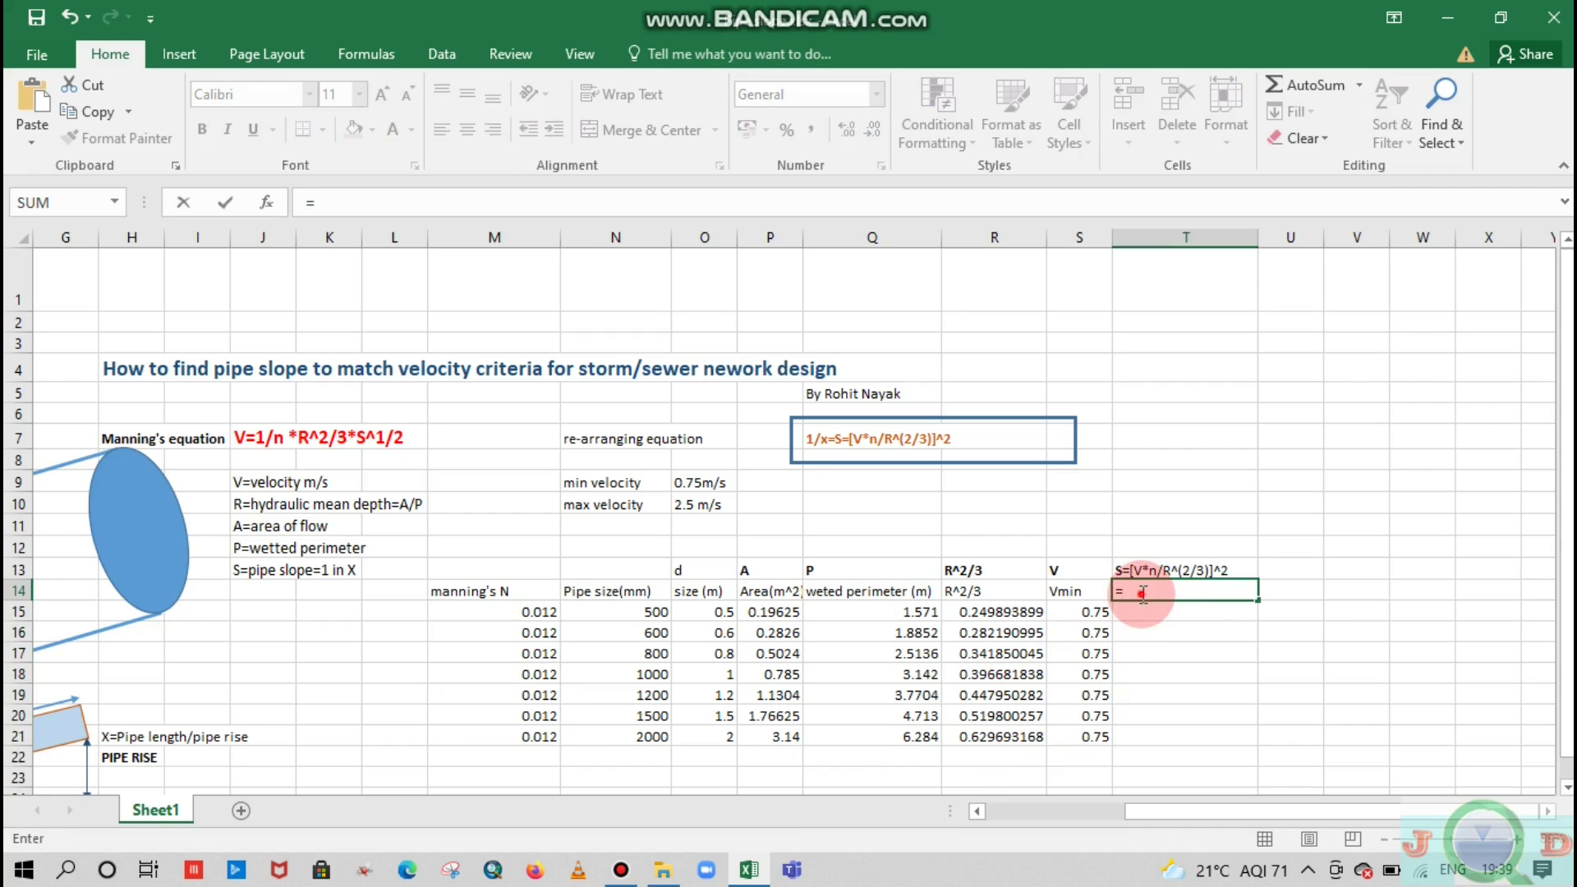
key(BackSpace)
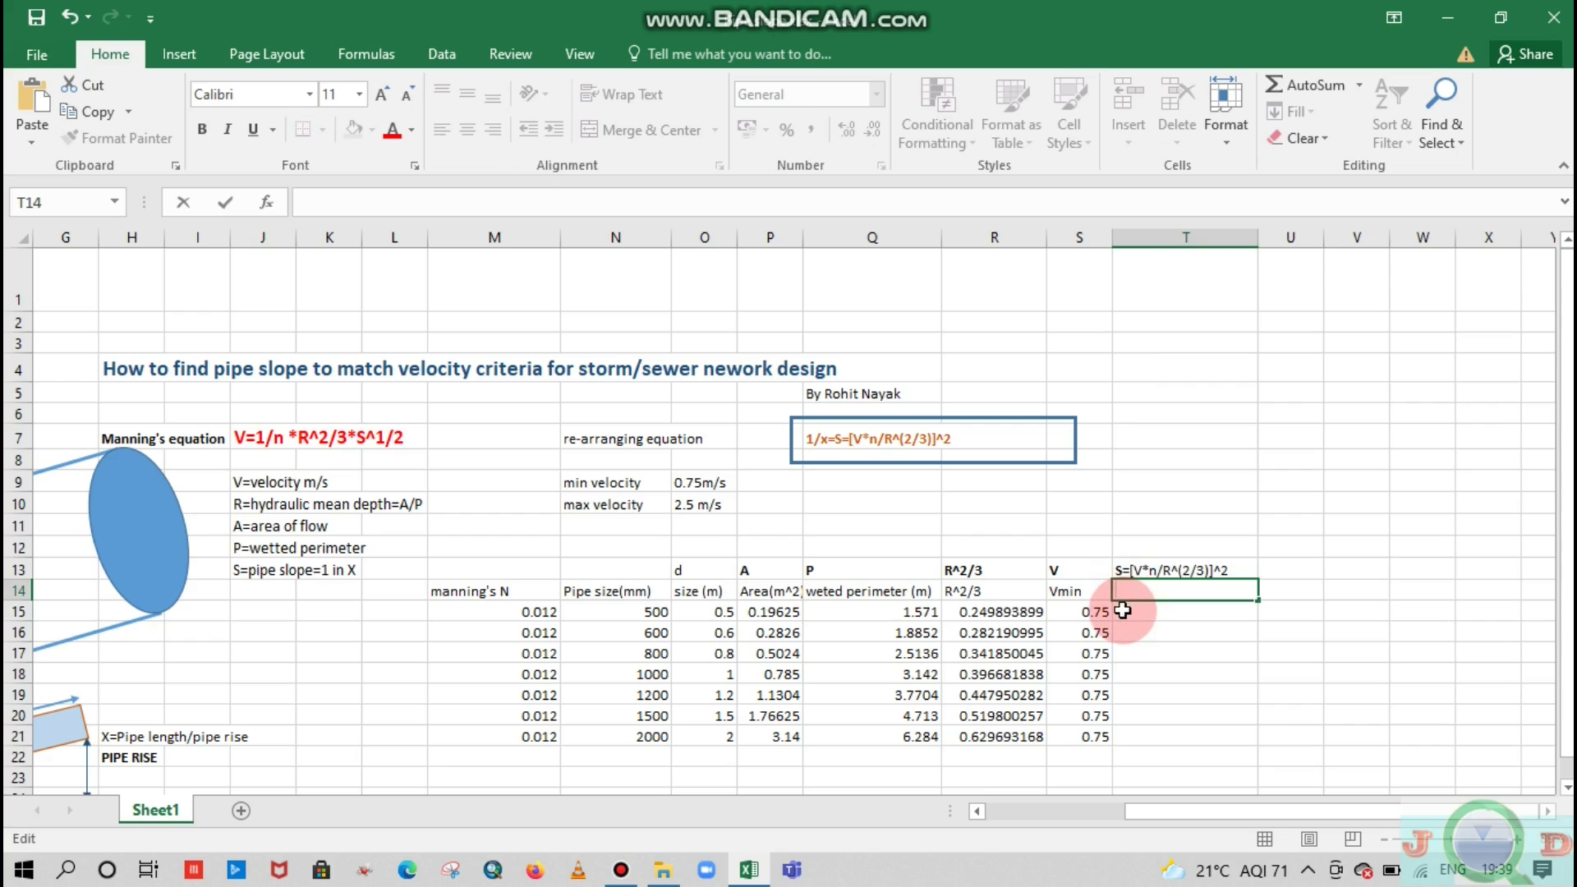
click(1119, 608)
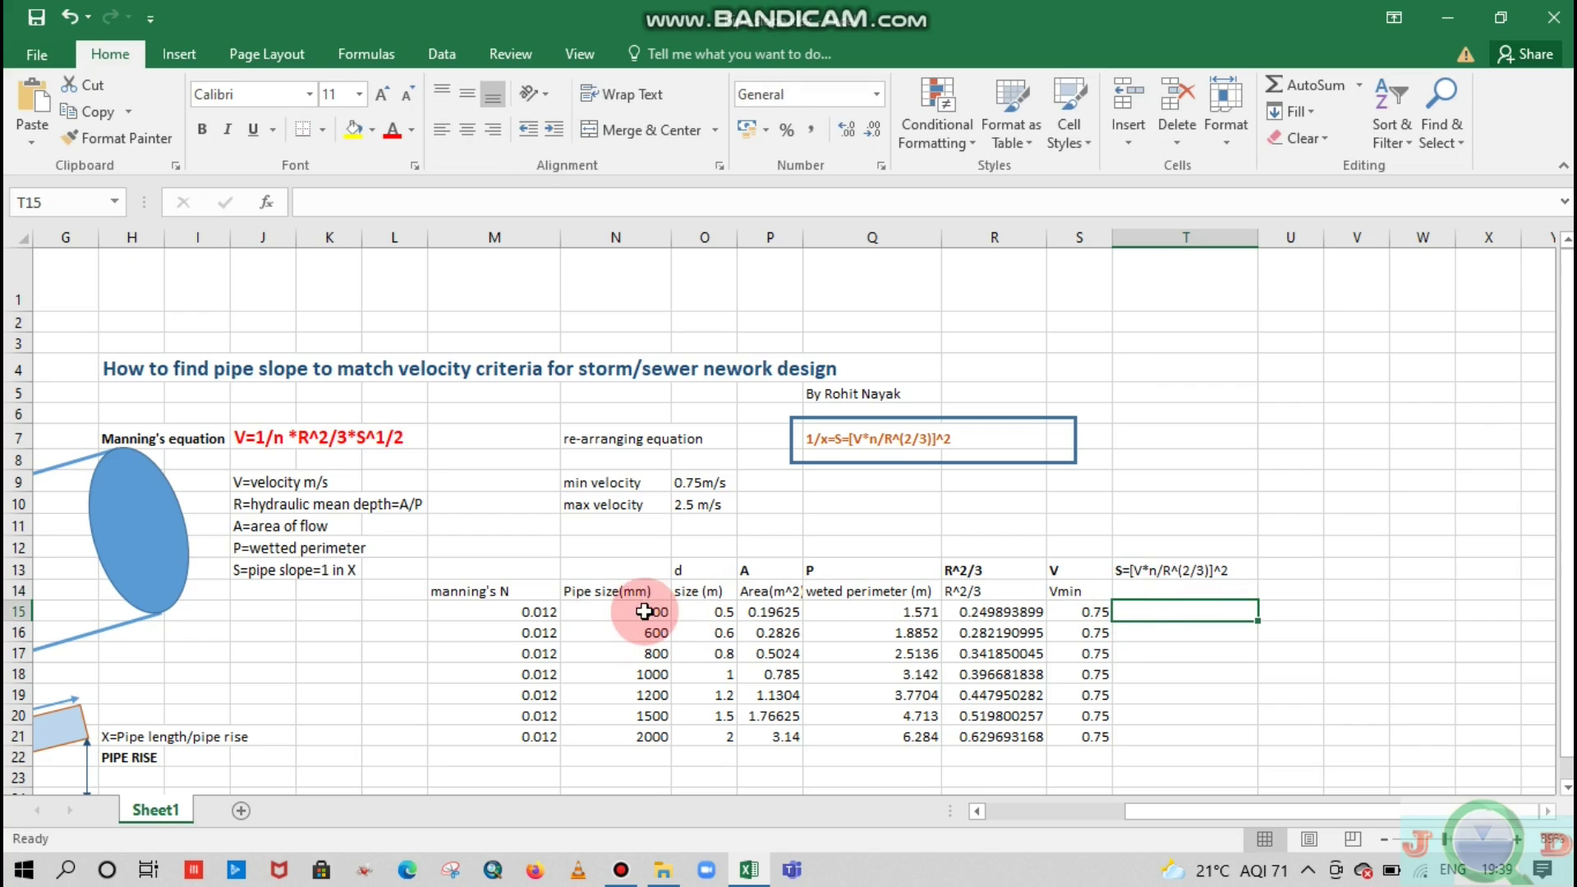
Step: Extend the Manning's coefficient heading in M14 to read "manning's N (n)"
click(524, 587)
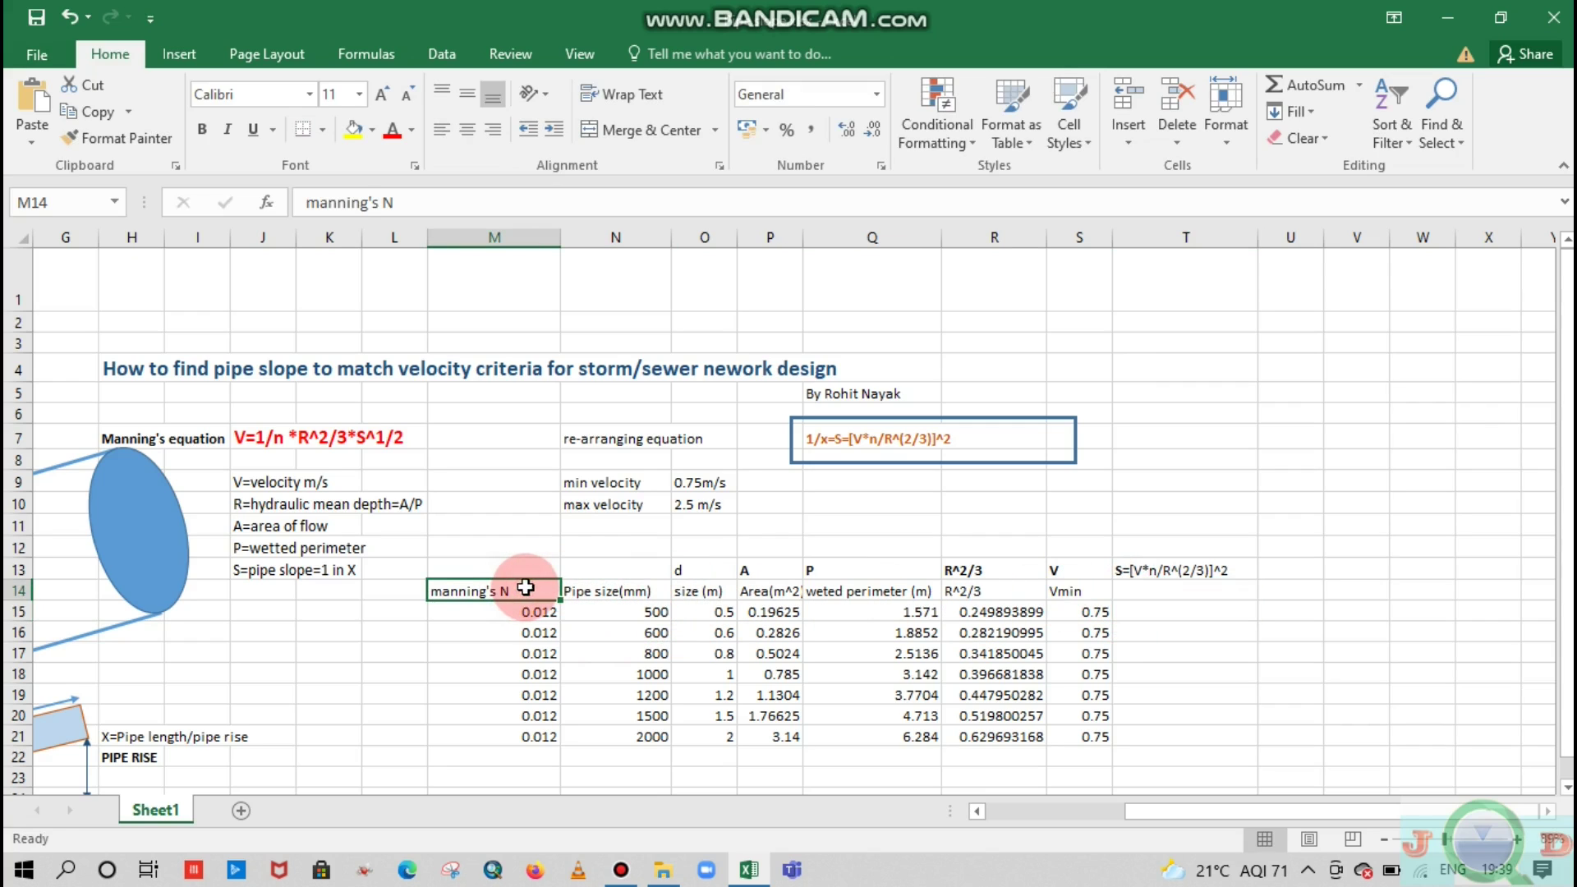
double_click(525, 587)
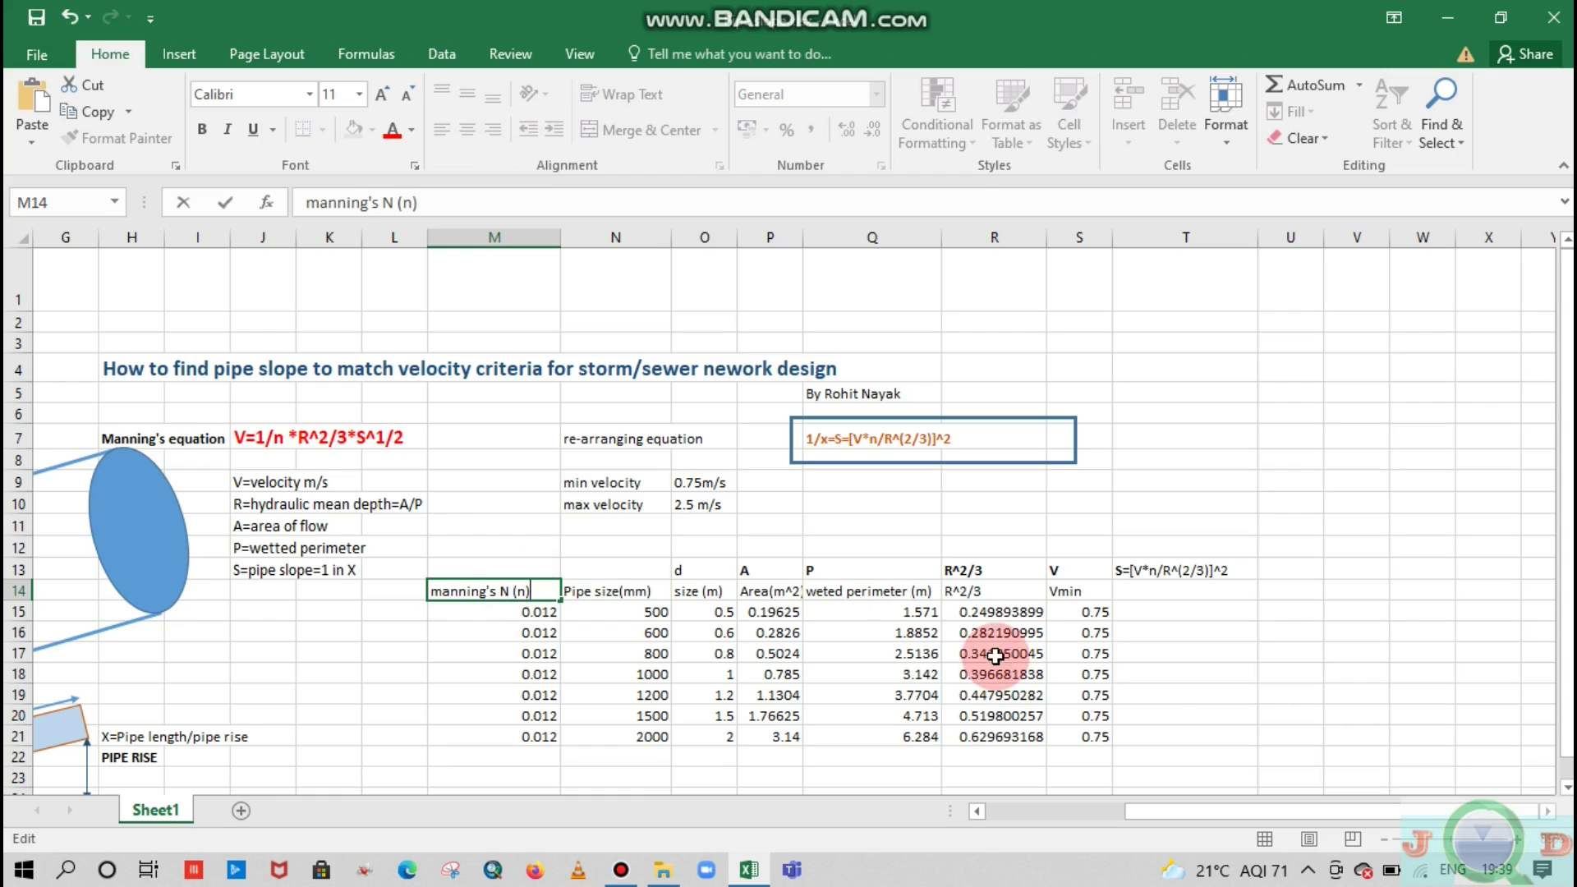
Step: Calculate the minimum-velocity slope in T15 with =(S15*M15/R15)^2 and fill the formula down through T21
click(1129, 614)
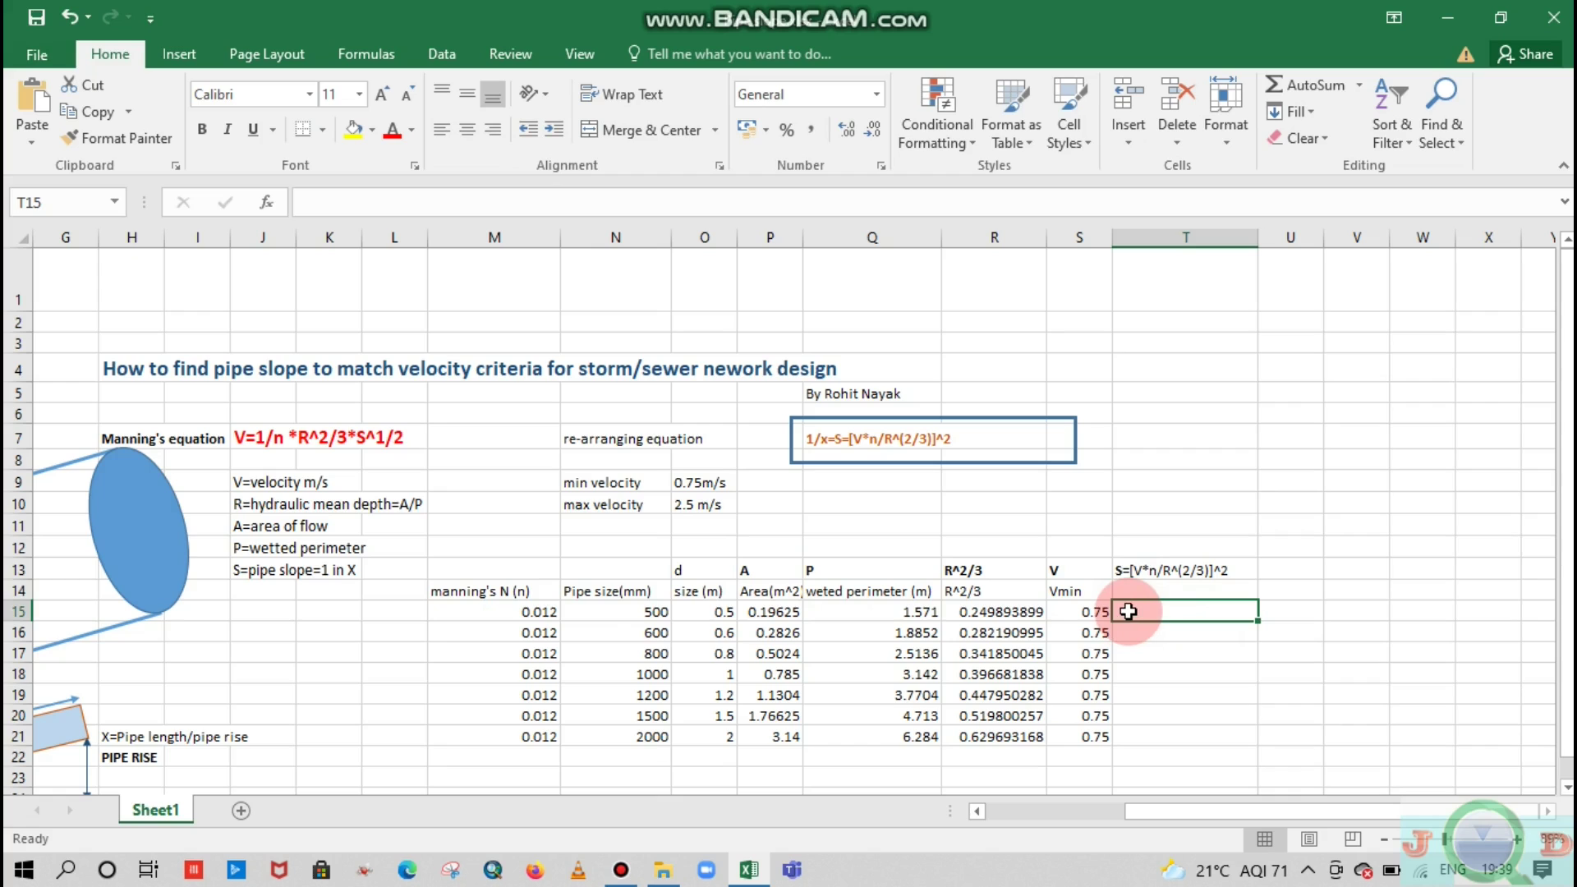
text(=()
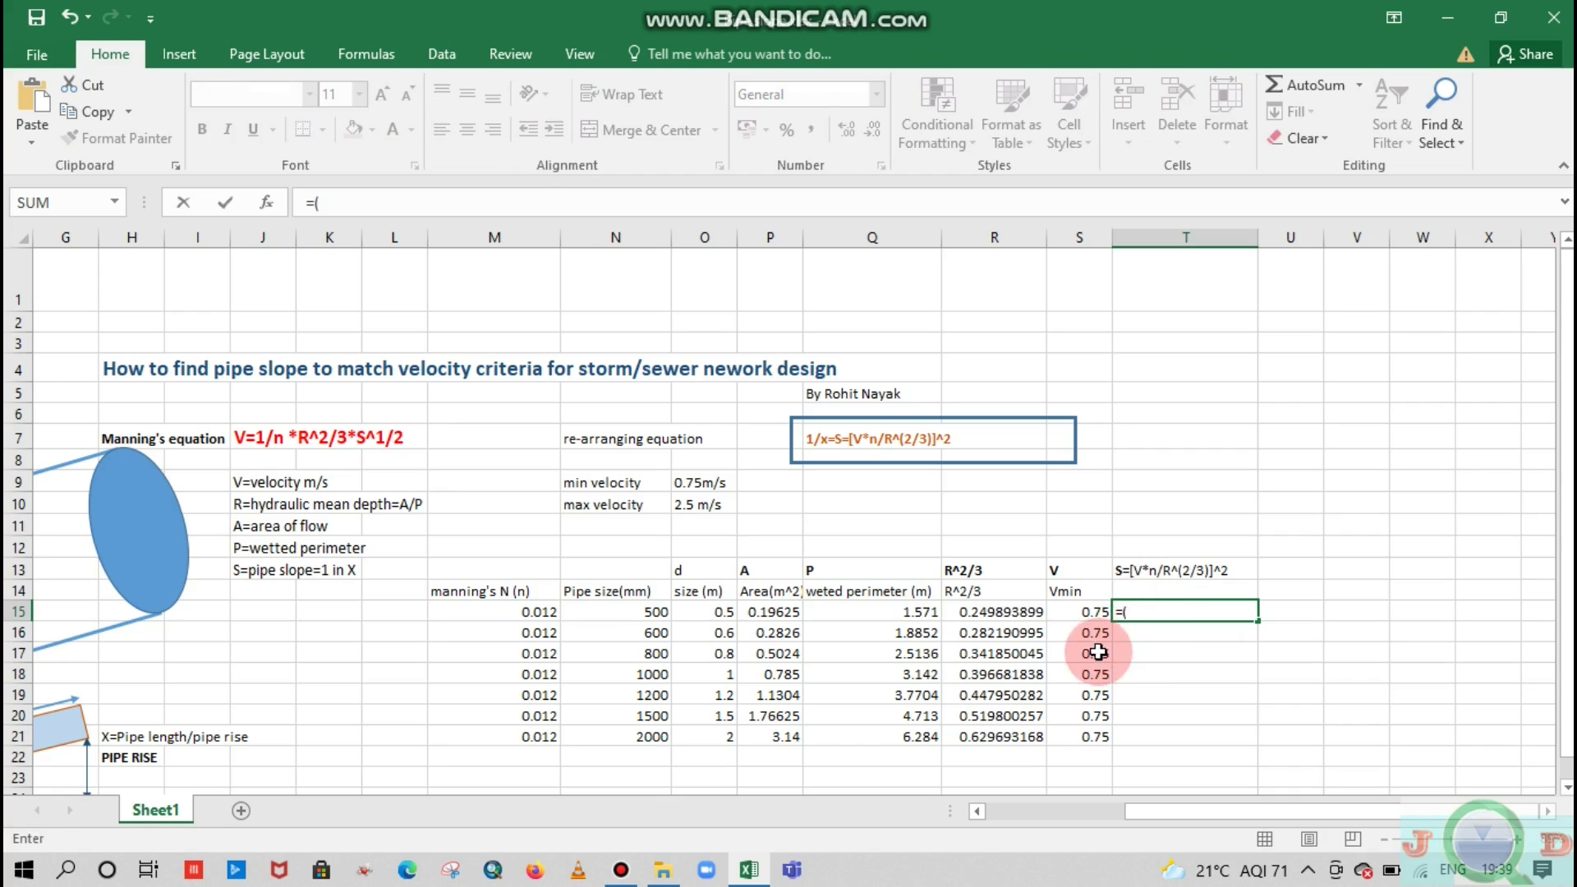
click(1081, 612)
text(*)
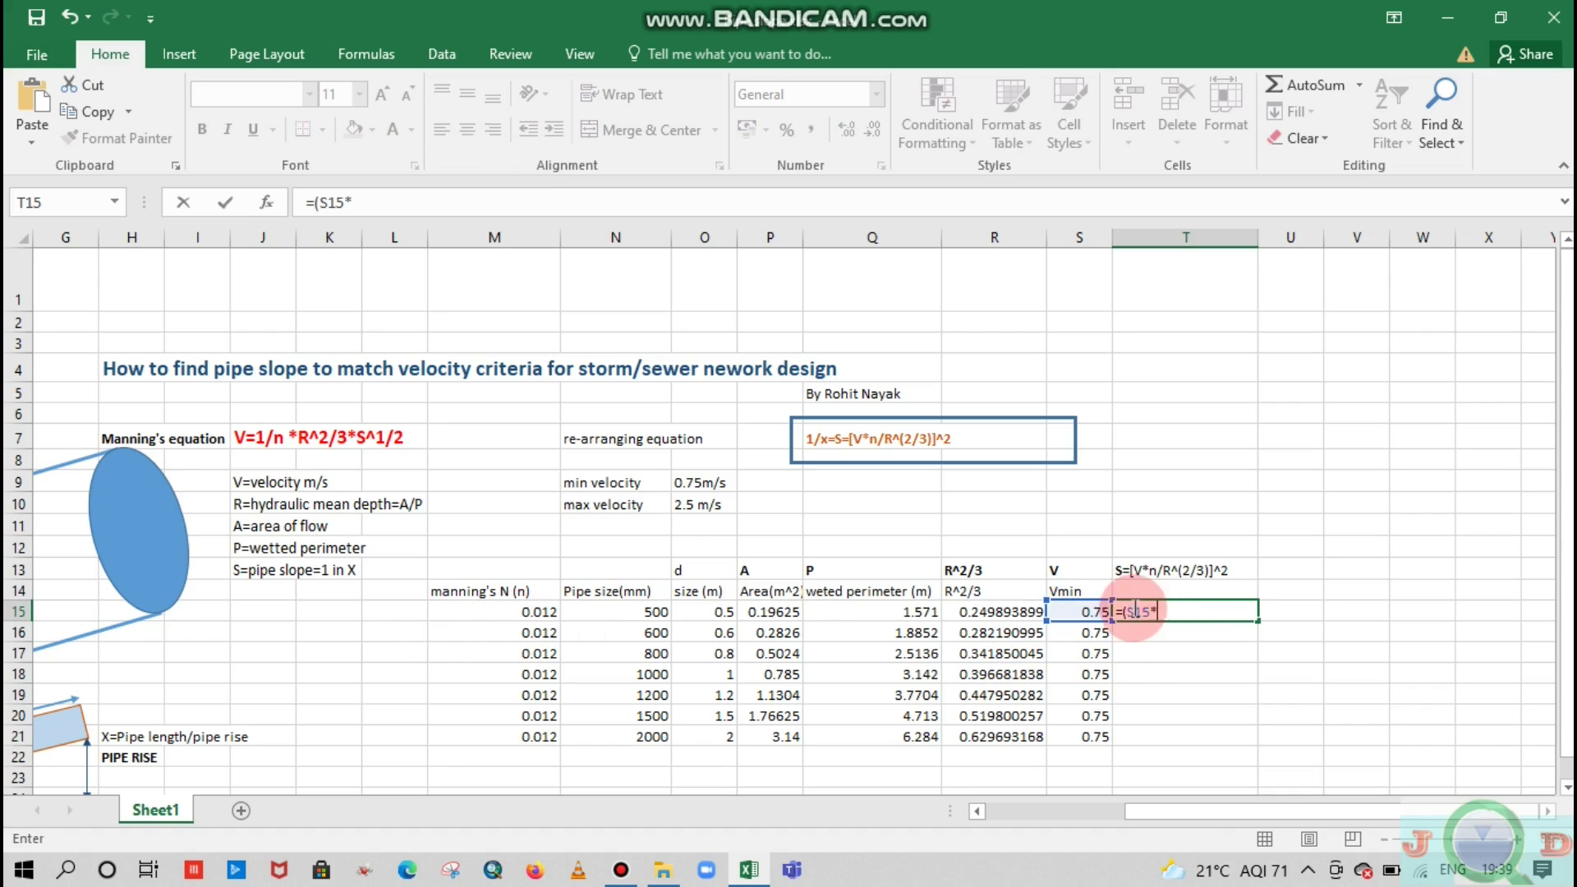
click(526, 612)
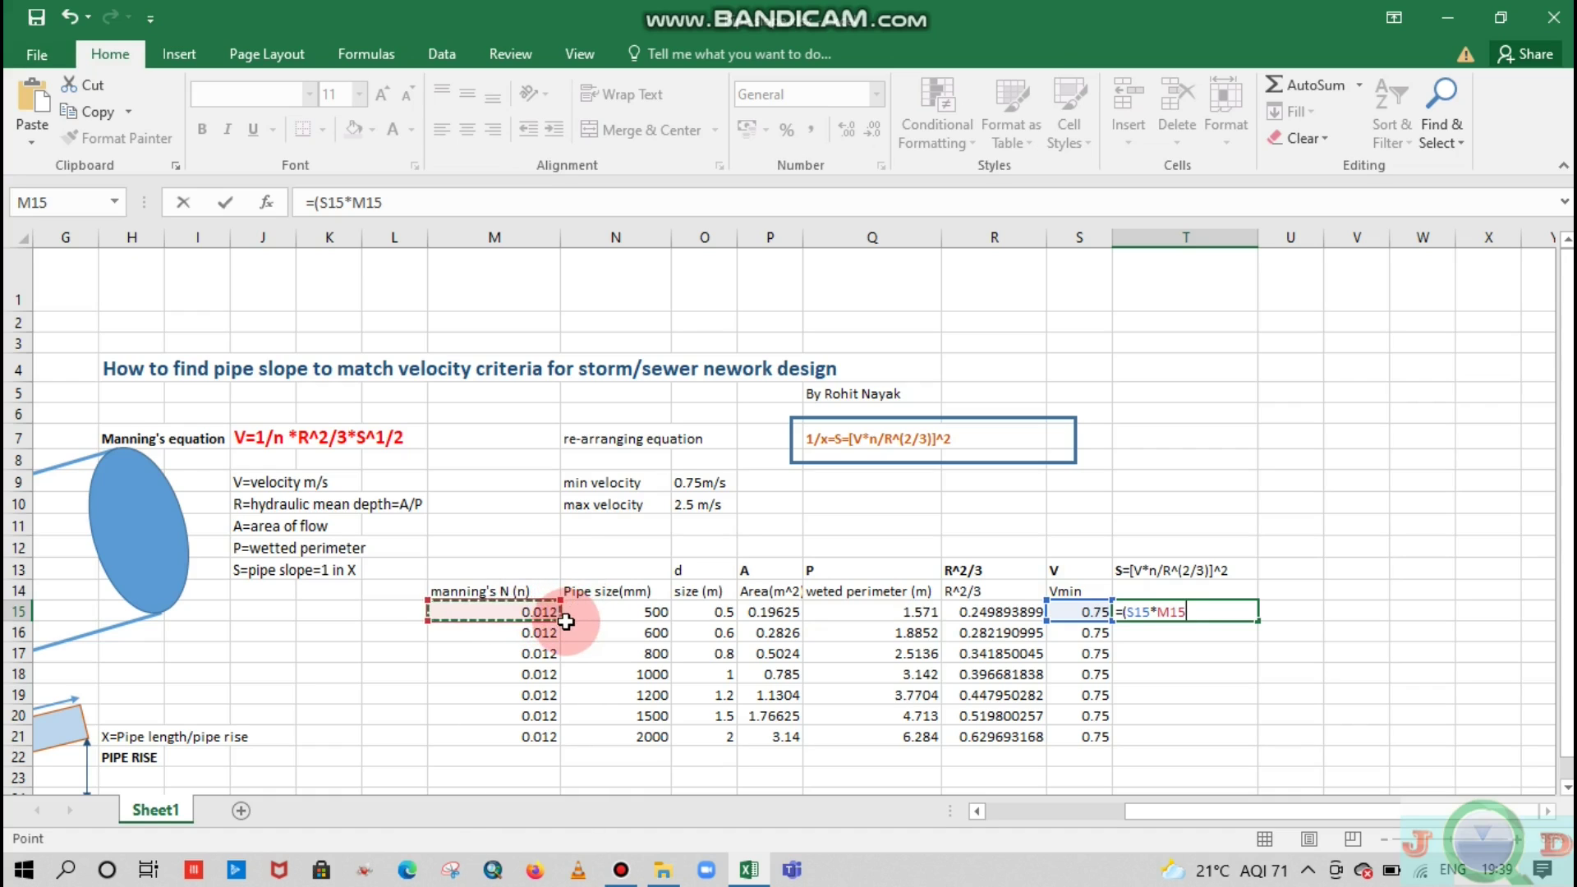
text(/)
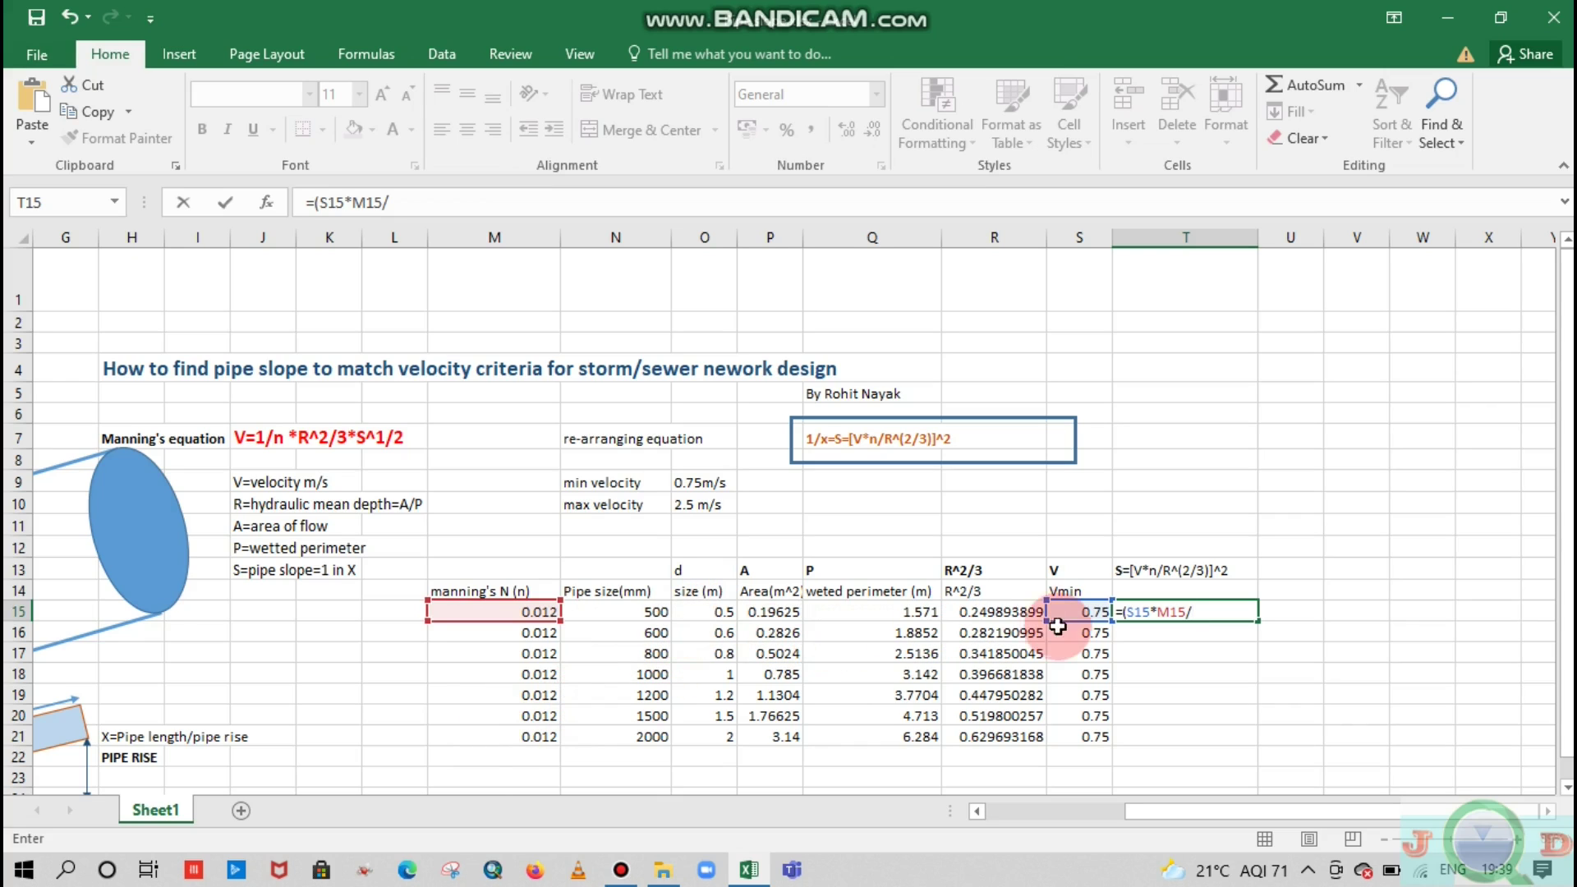
click(985, 610)
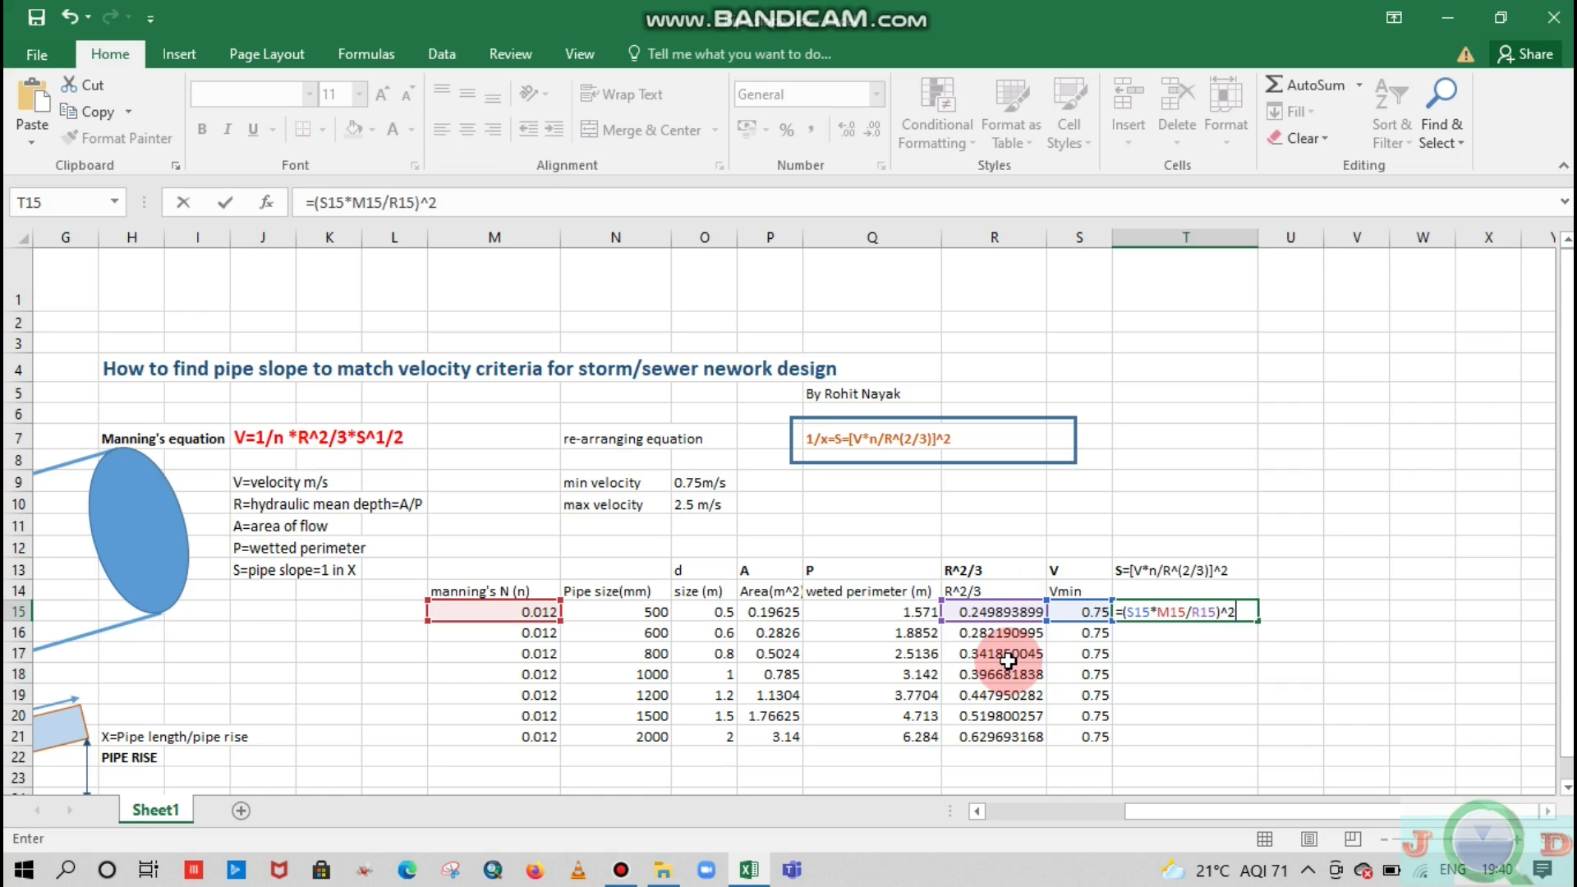
text()^2)
key(Return)
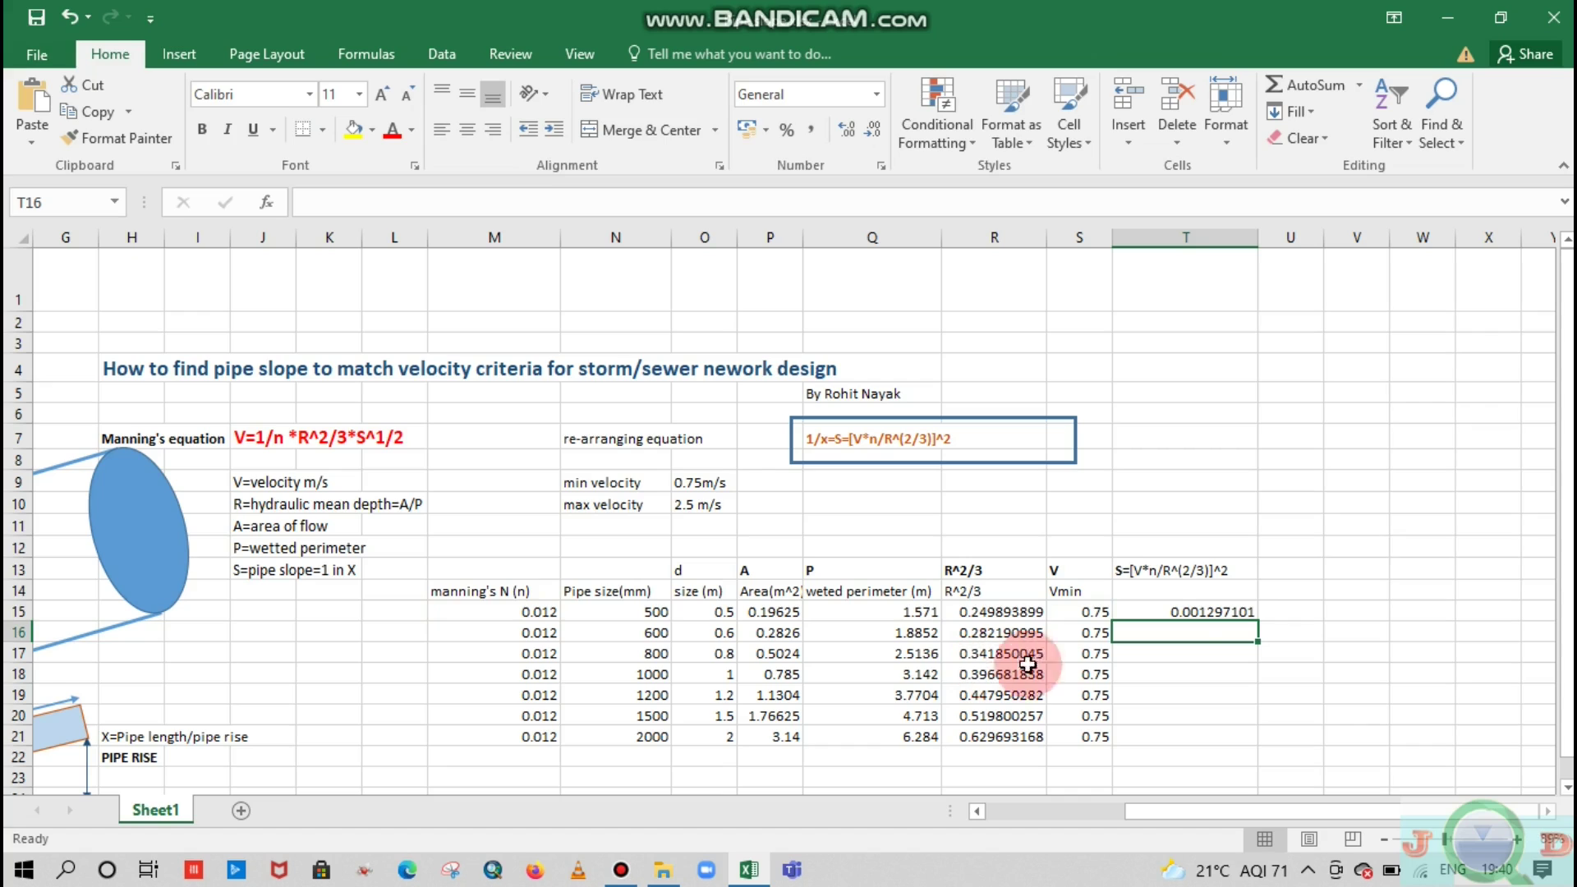
click(1210, 613)
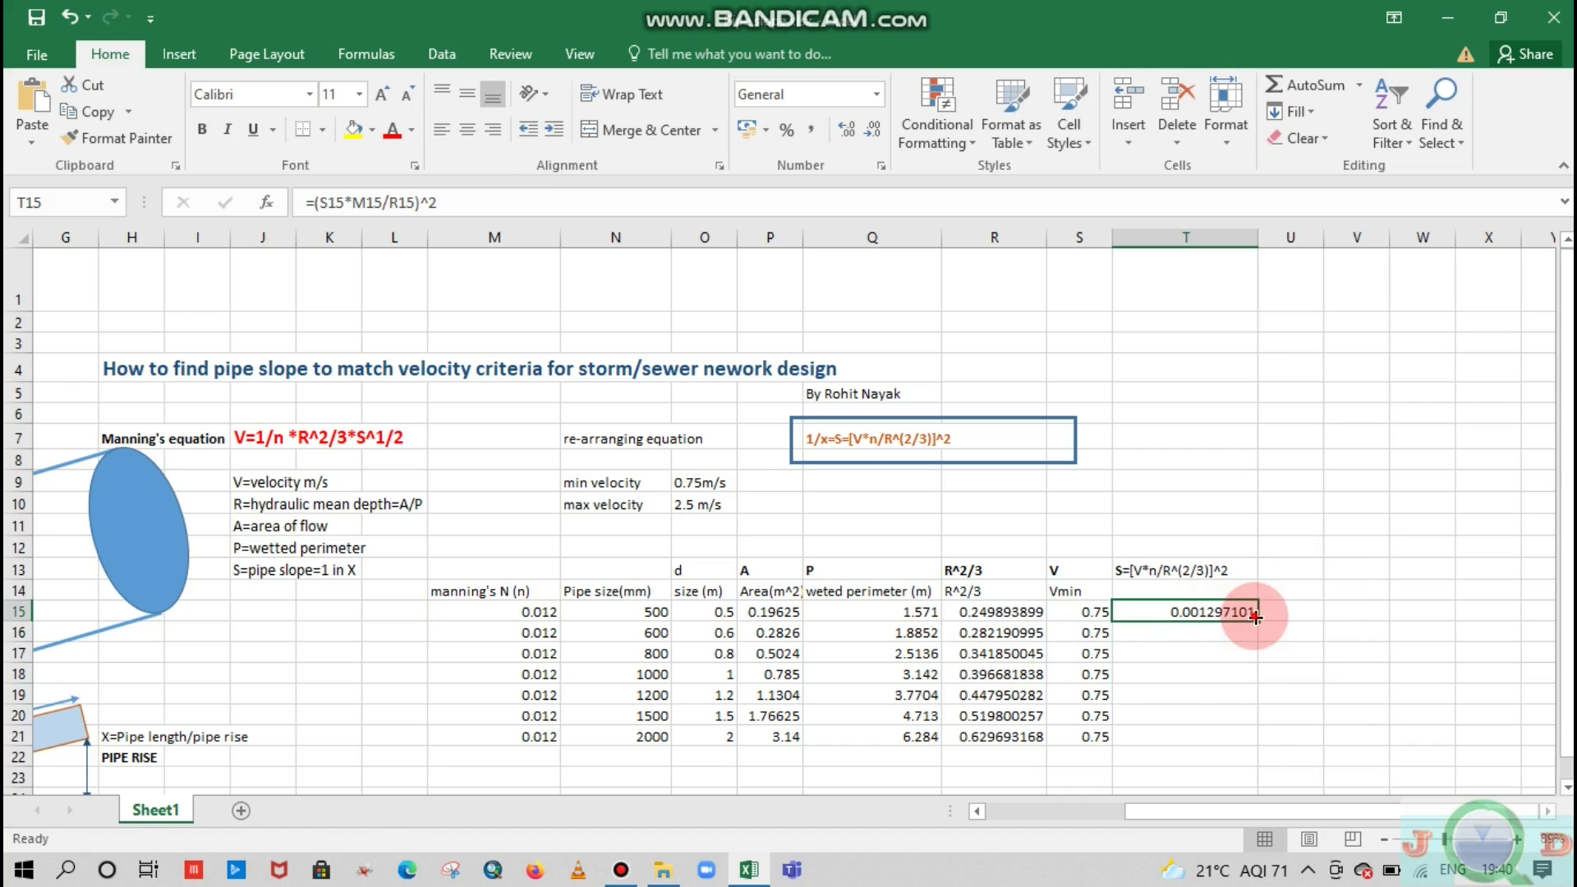
drag(1257, 622, 1262, 739)
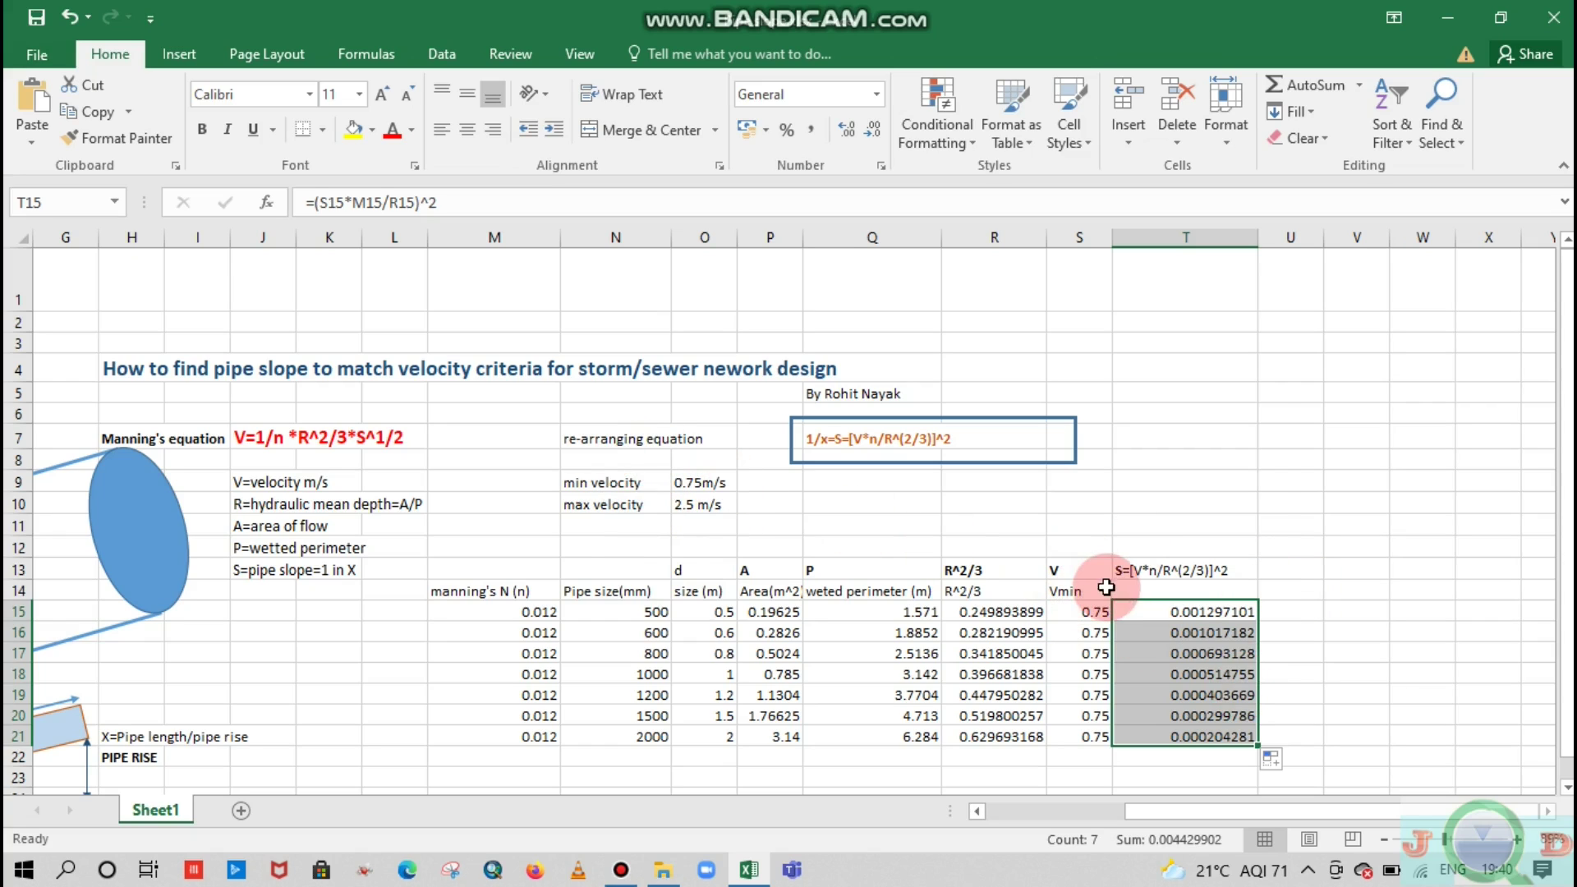
Step: Add the label "S=1 in X" in T12 above the slope equation
click(1150, 548)
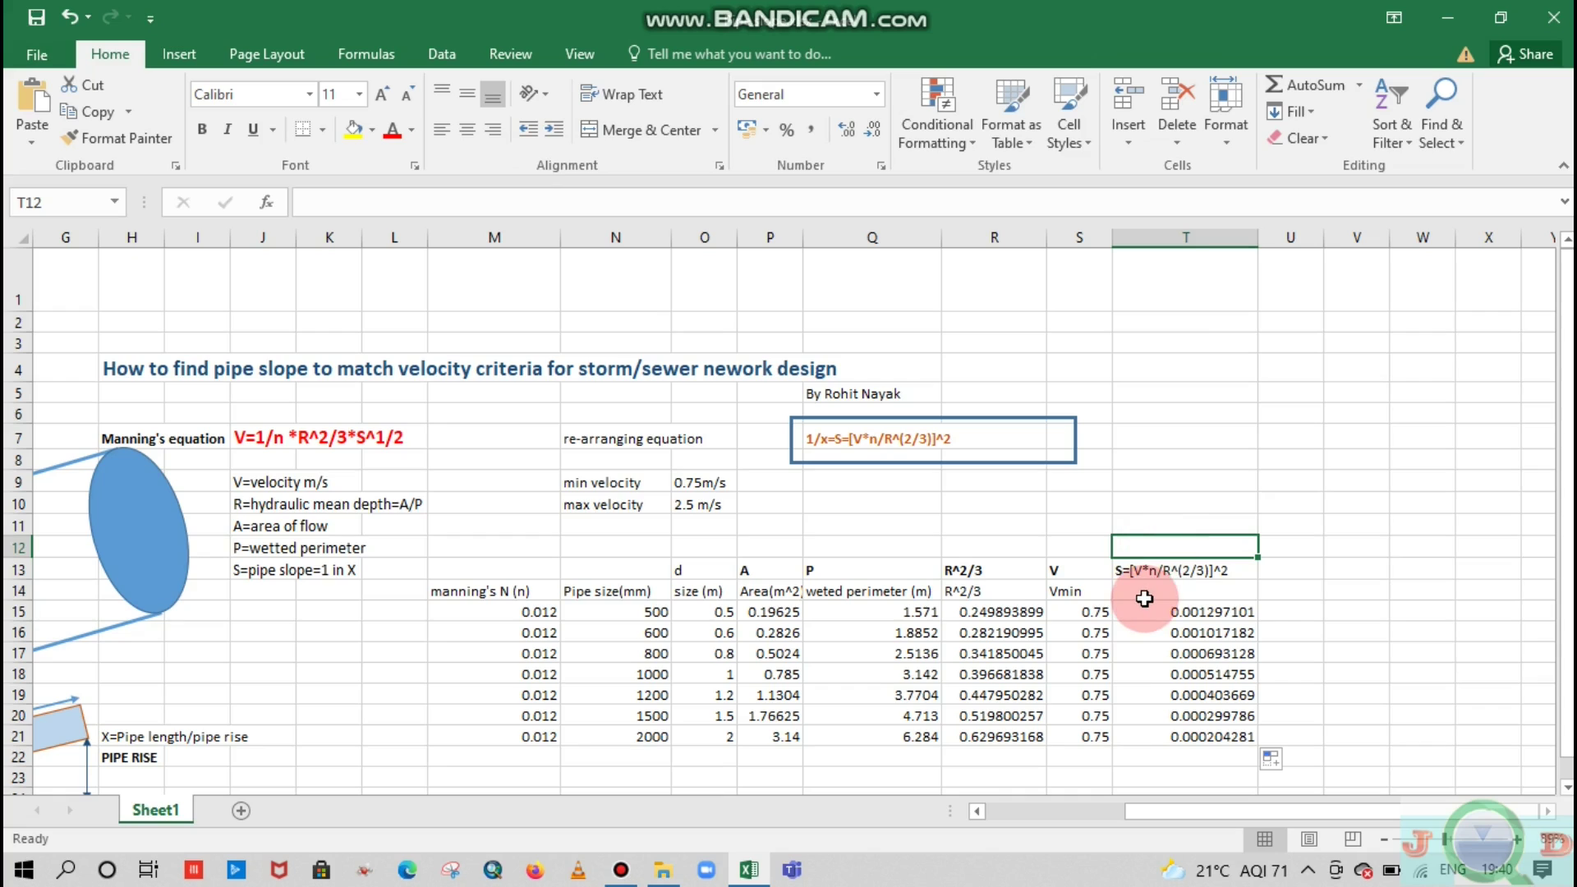
text(S=1 in X)
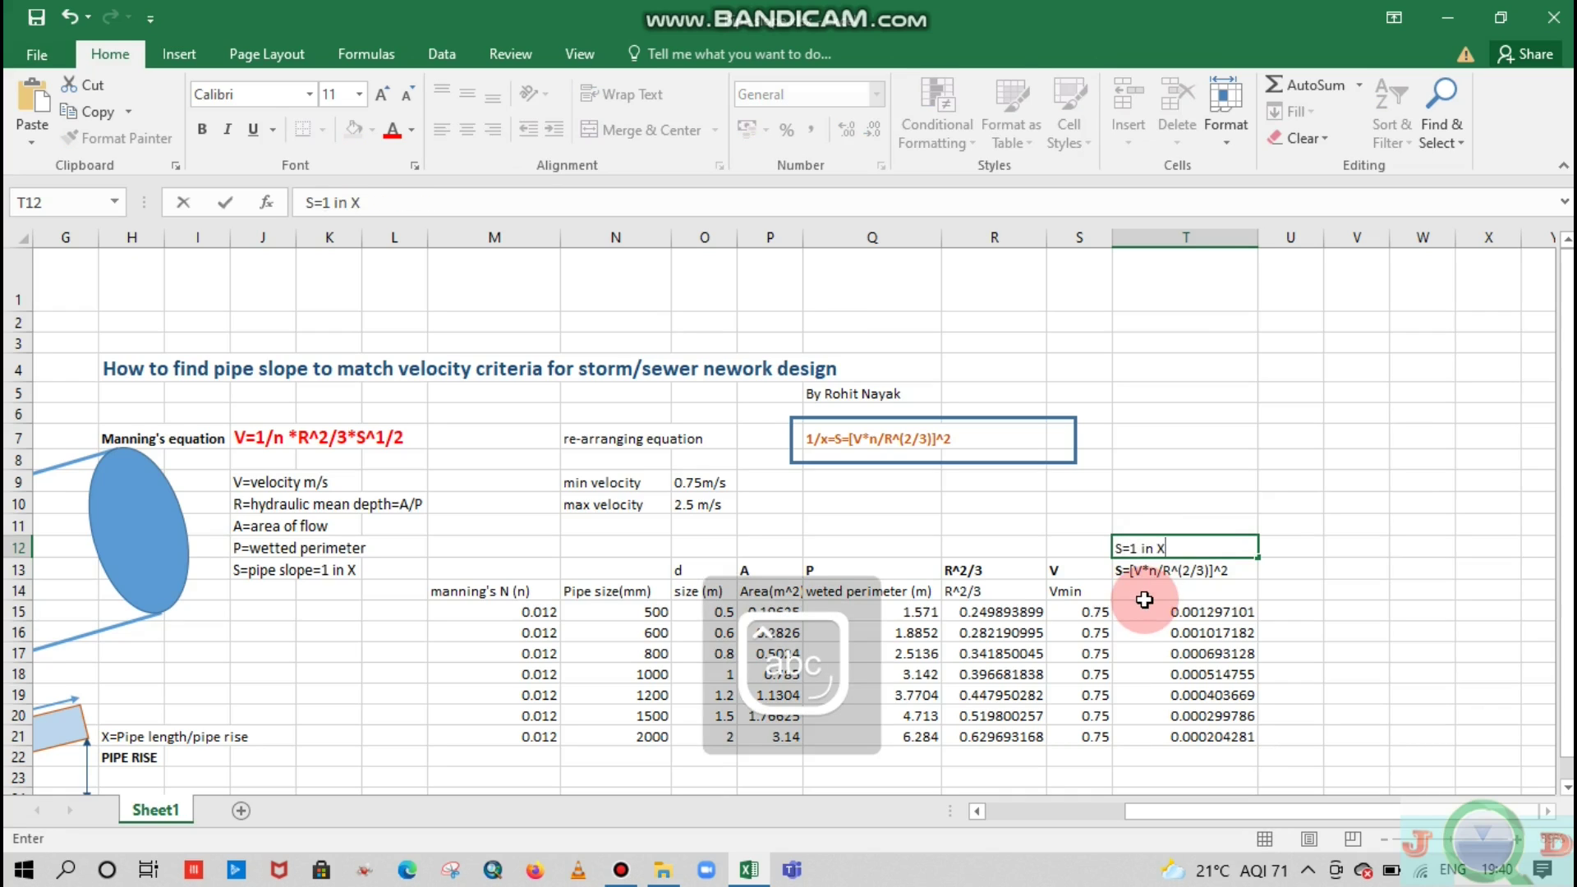
click(1315, 570)
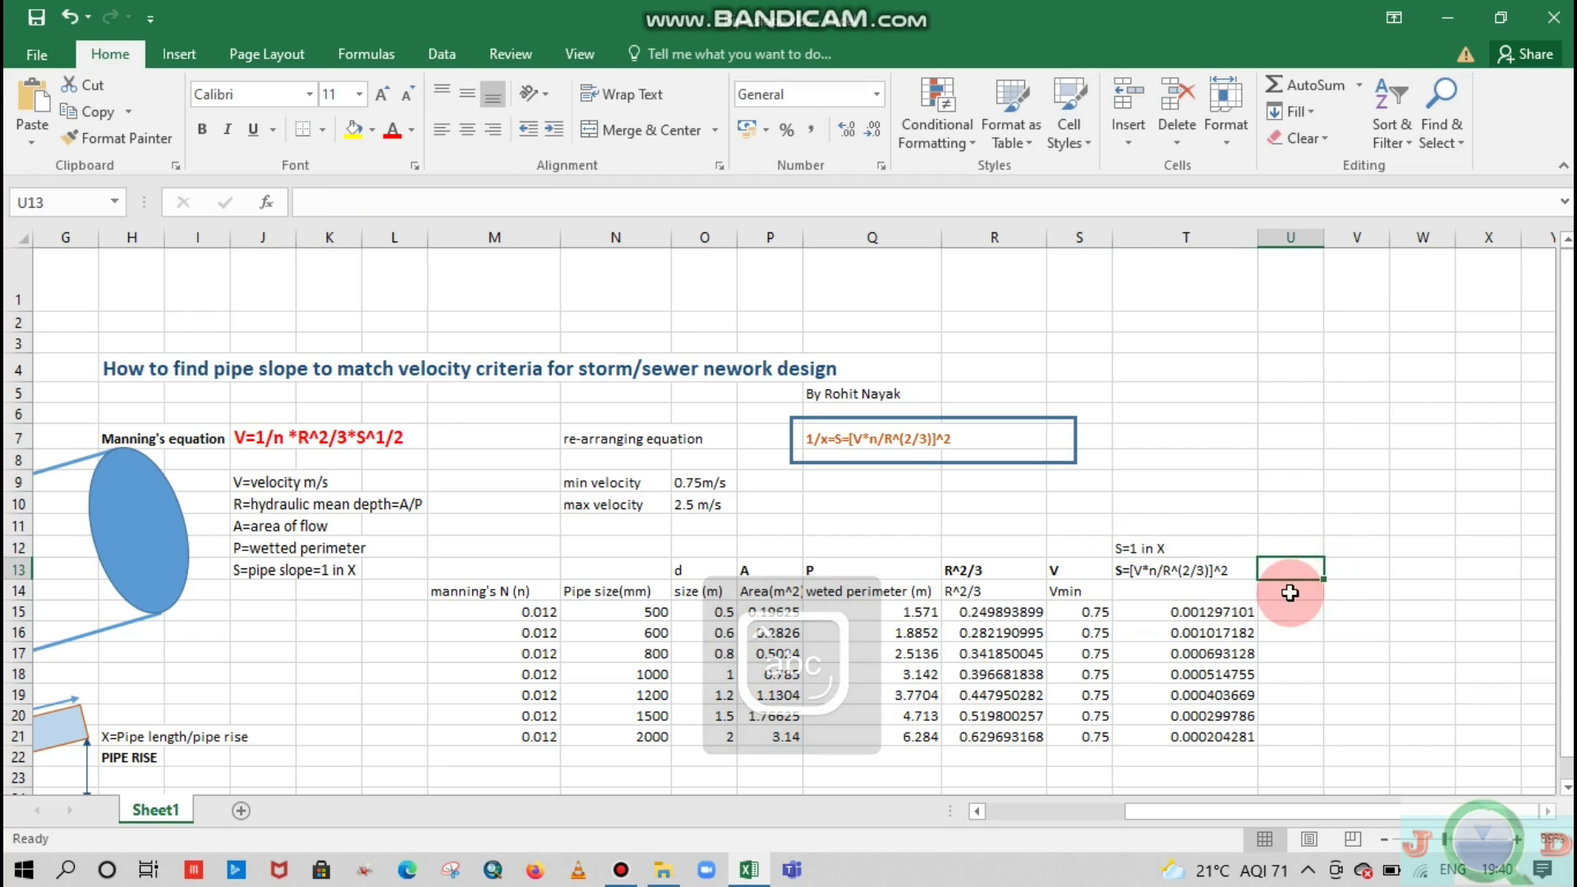
click(1290, 591)
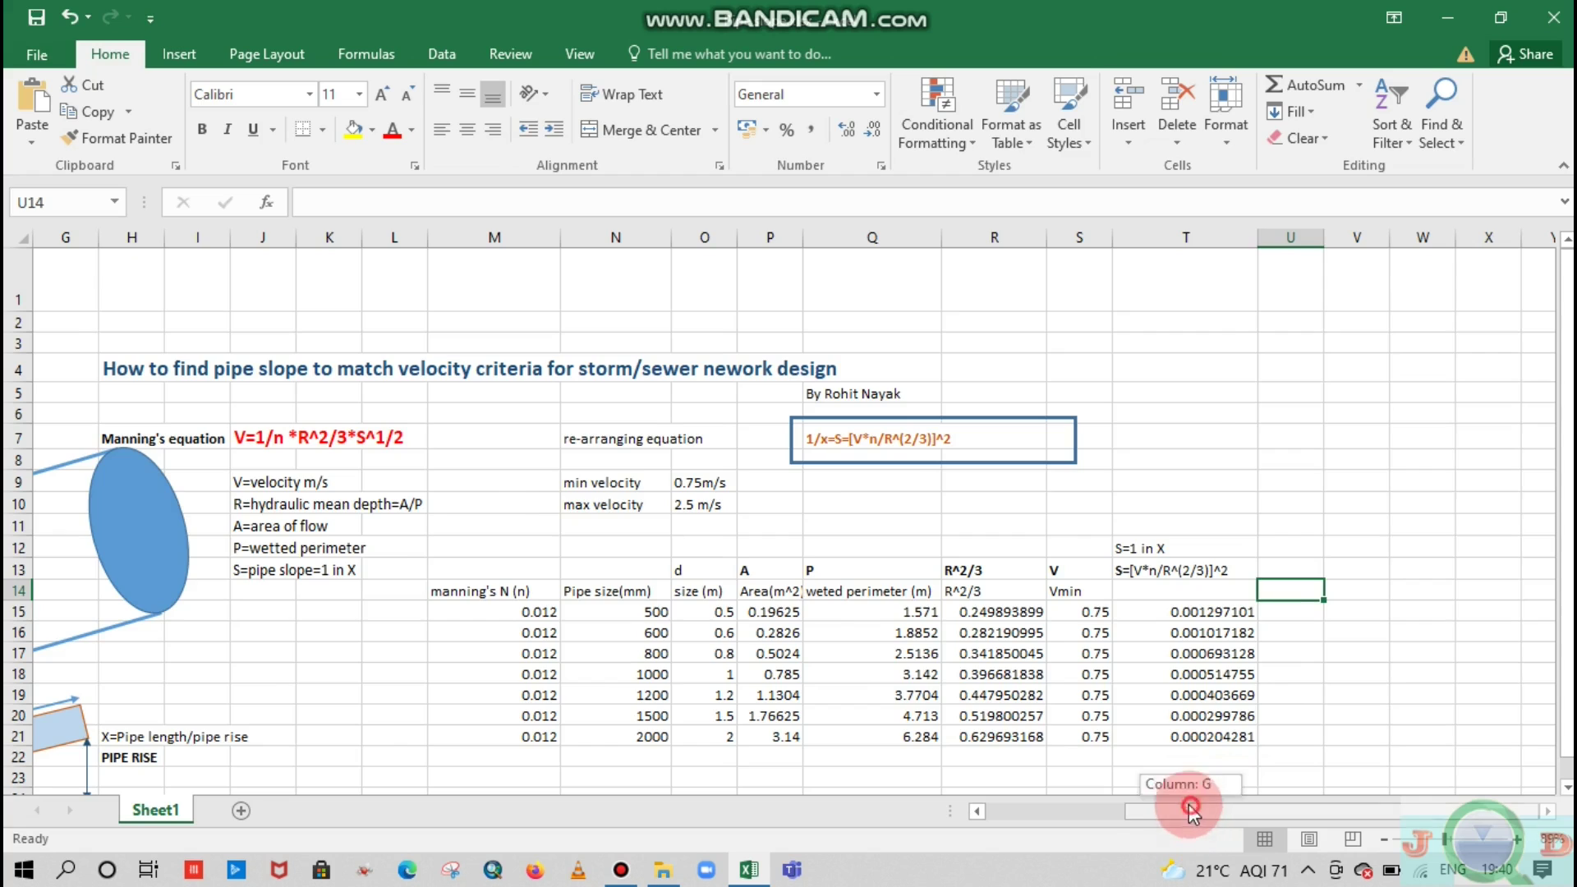
drag(1151, 812, 990, 813)
scroll(674, 707, down, 1)
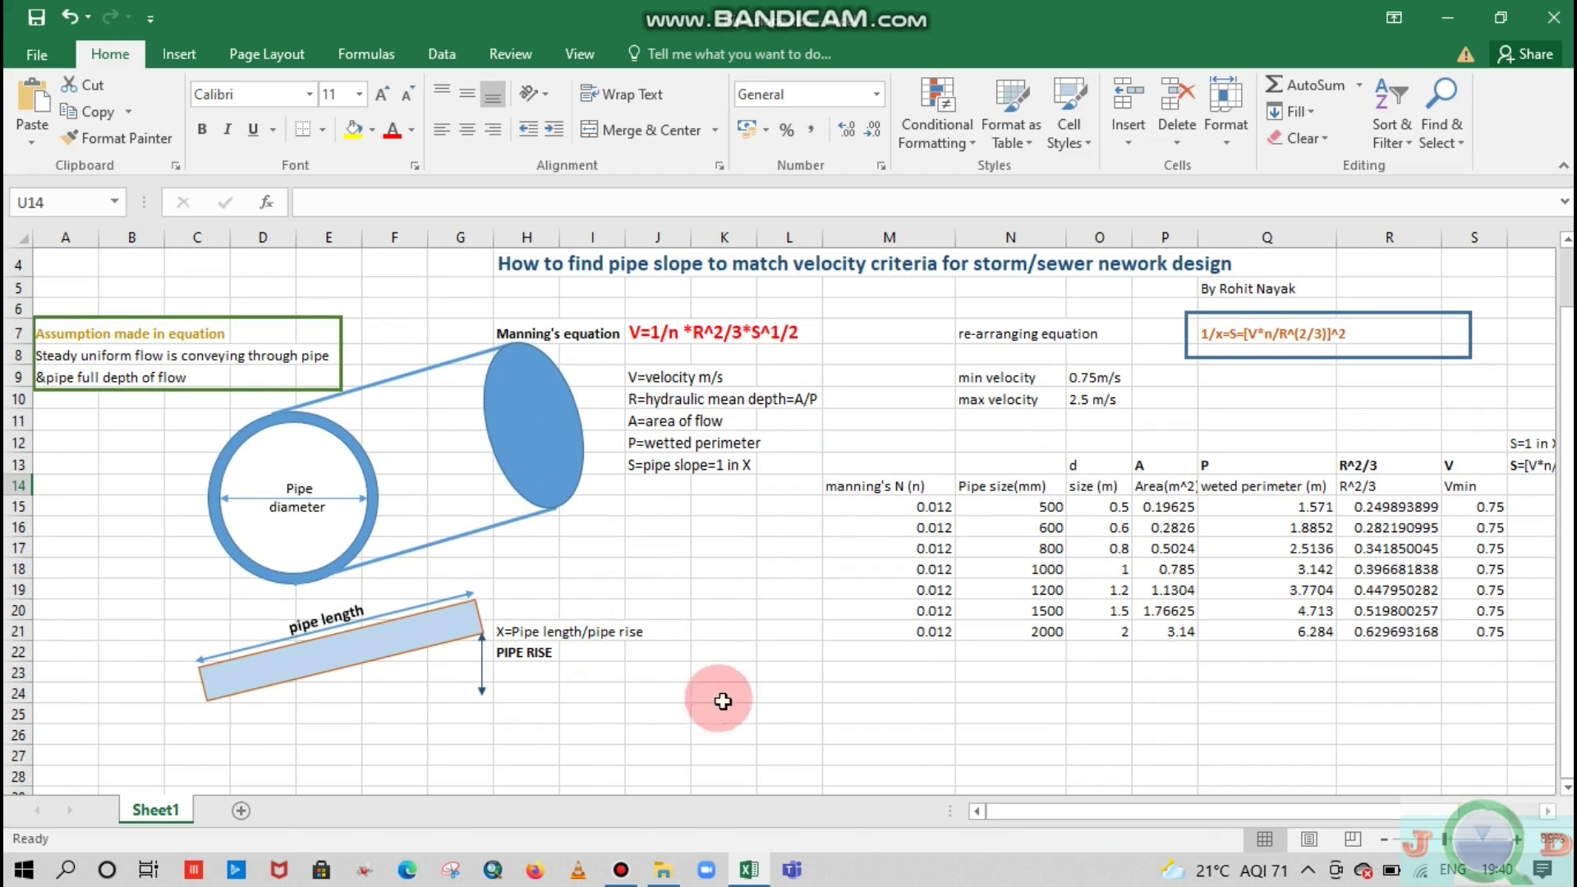
drag(1017, 812, 1190, 810)
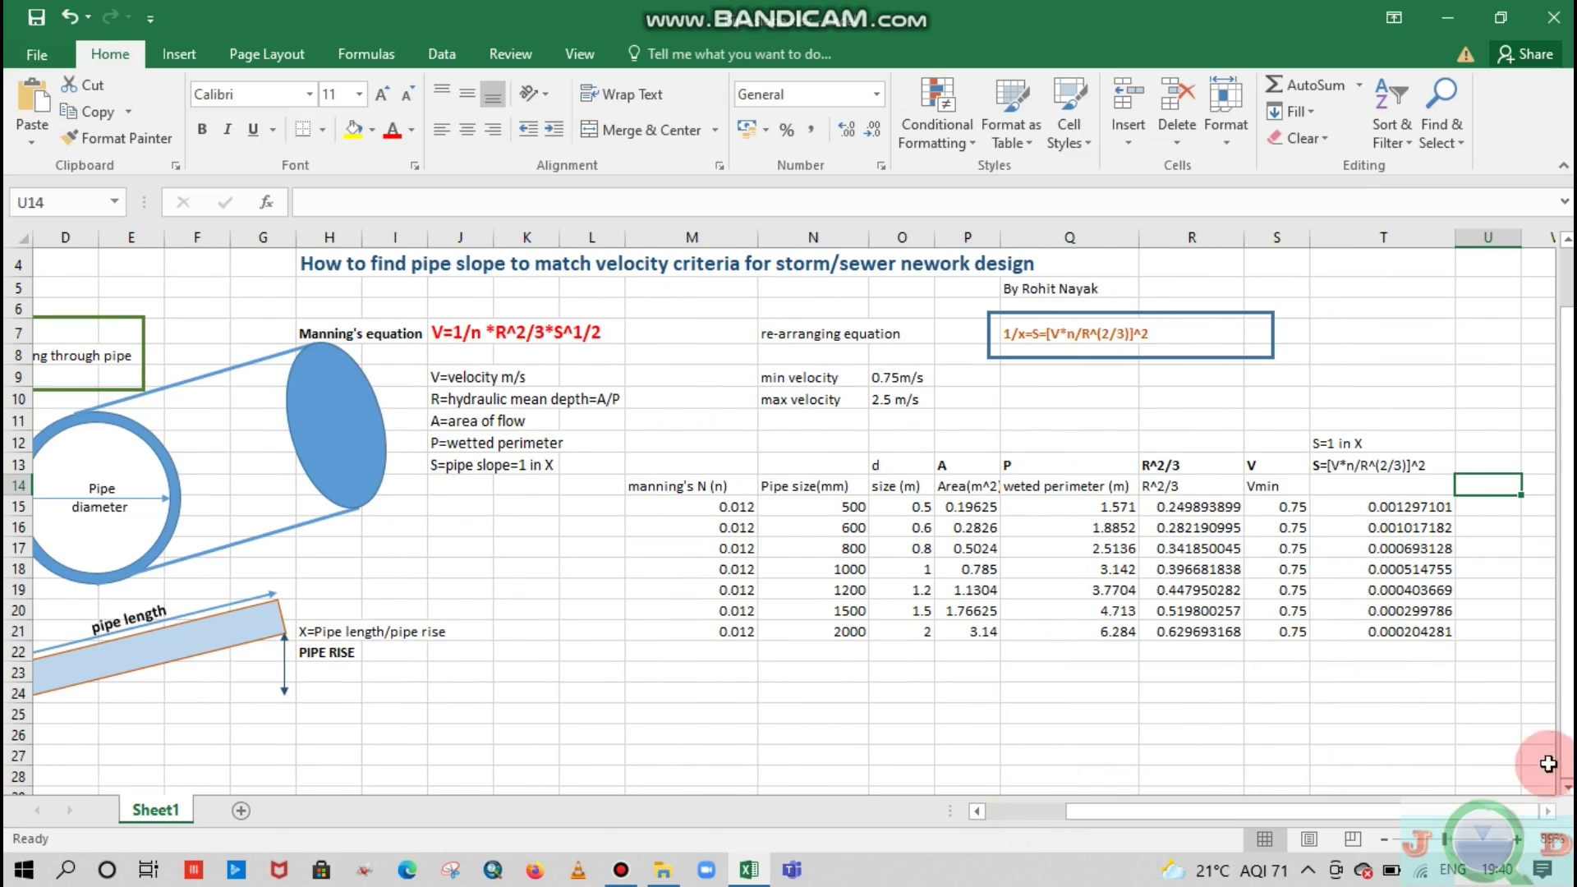
Step: Add the heading "X=1/S" in U14, beside the slope column
click(1547, 812)
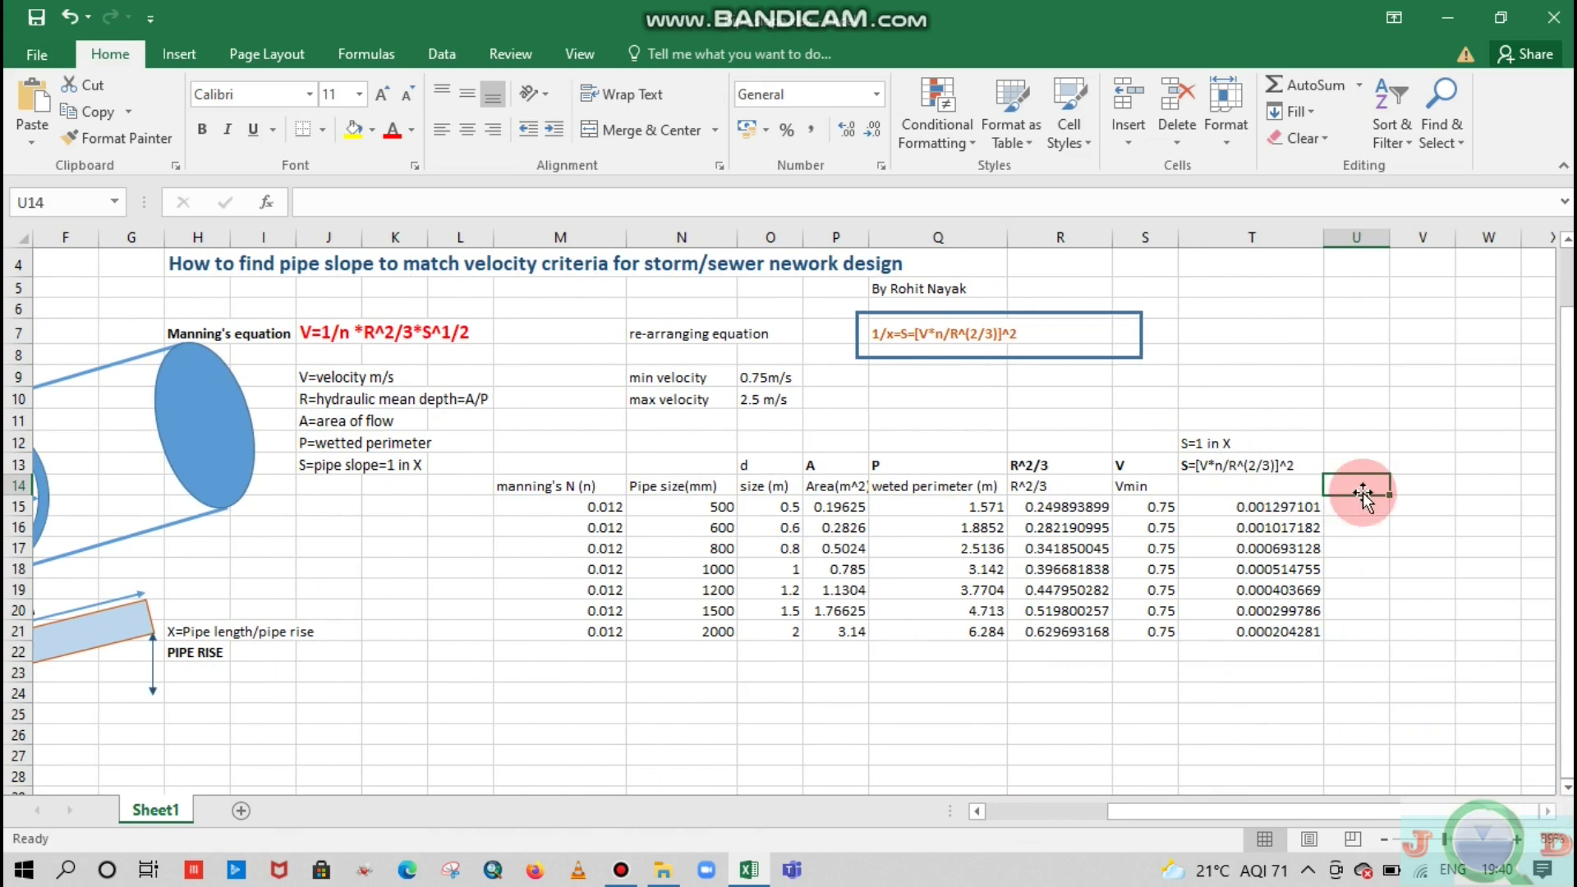
scroll(1377, 476, down, 1)
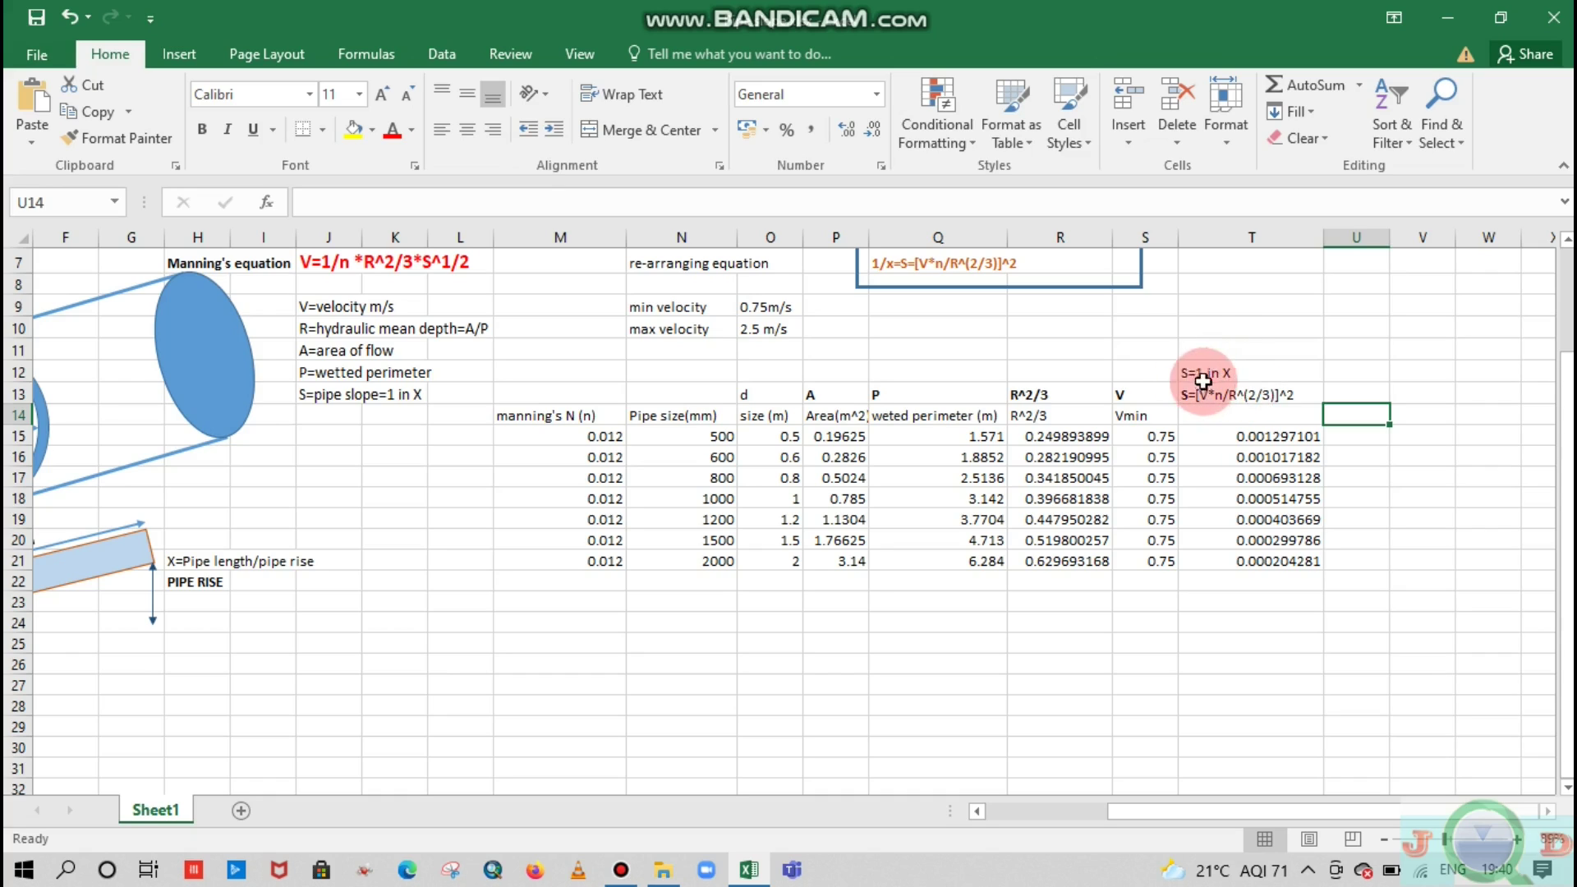
click(1349, 434)
click(1343, 417)
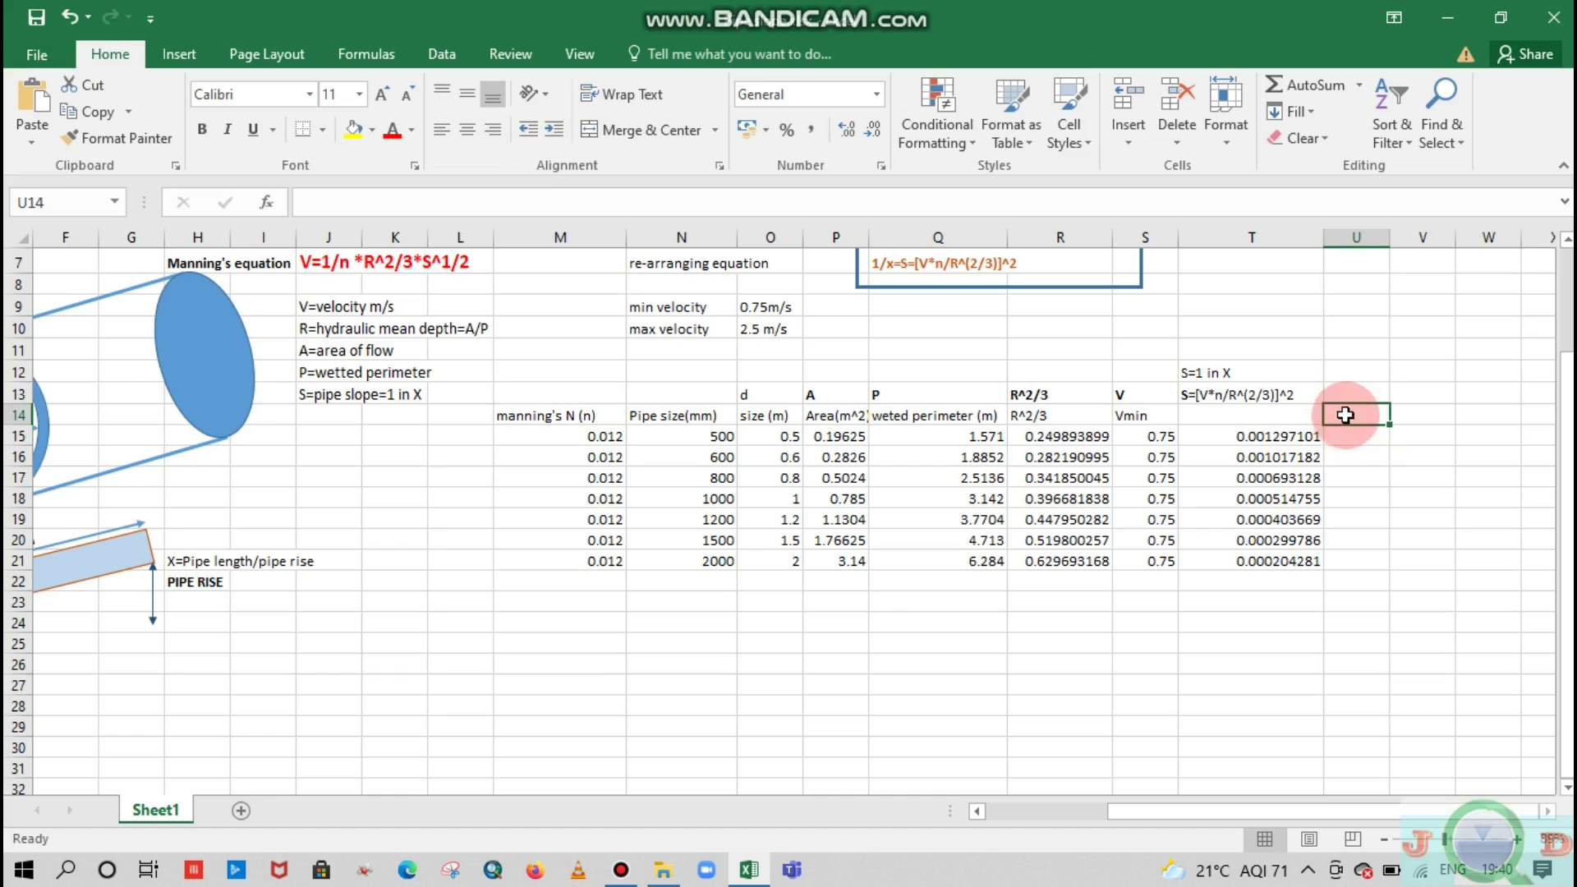
key(Caps_Lock)
text(X)
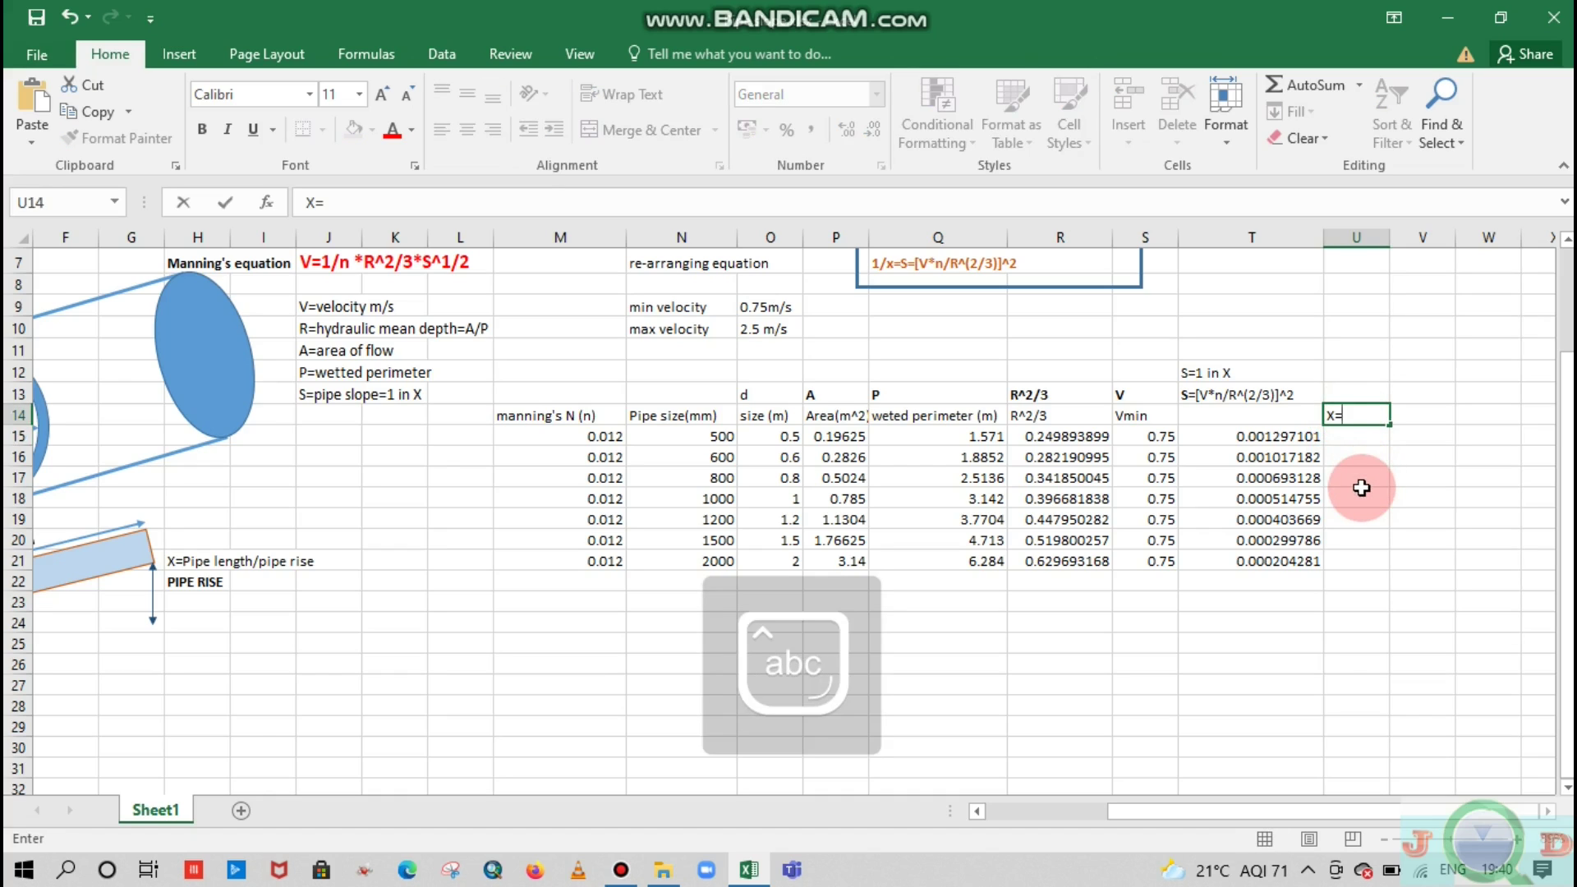
text(=1/s)
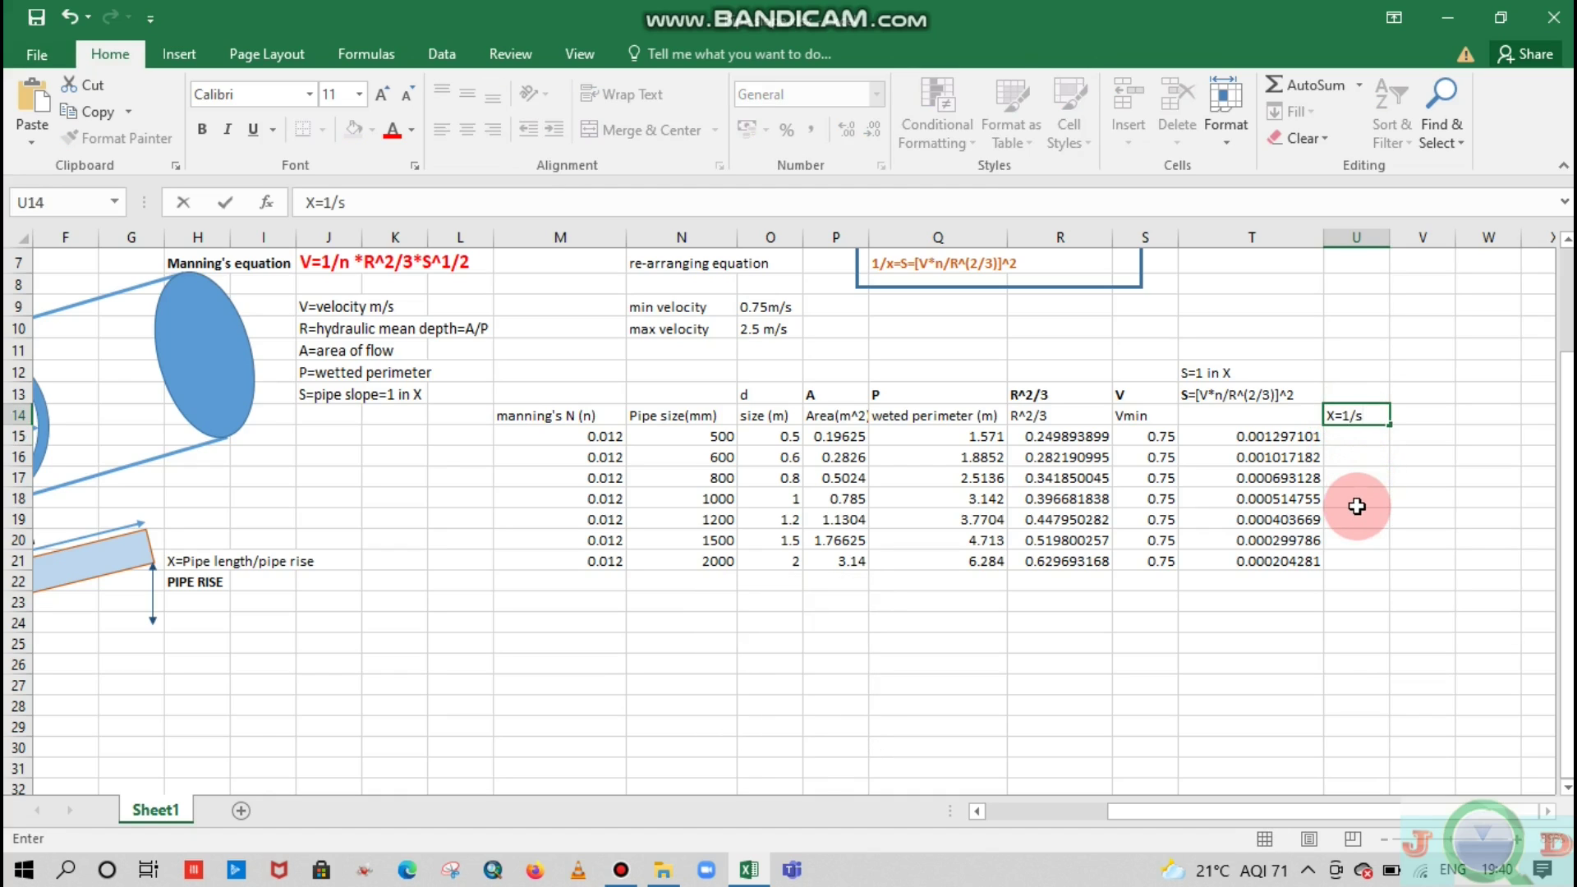
key(BackSpace)
key(Caps_Lock)
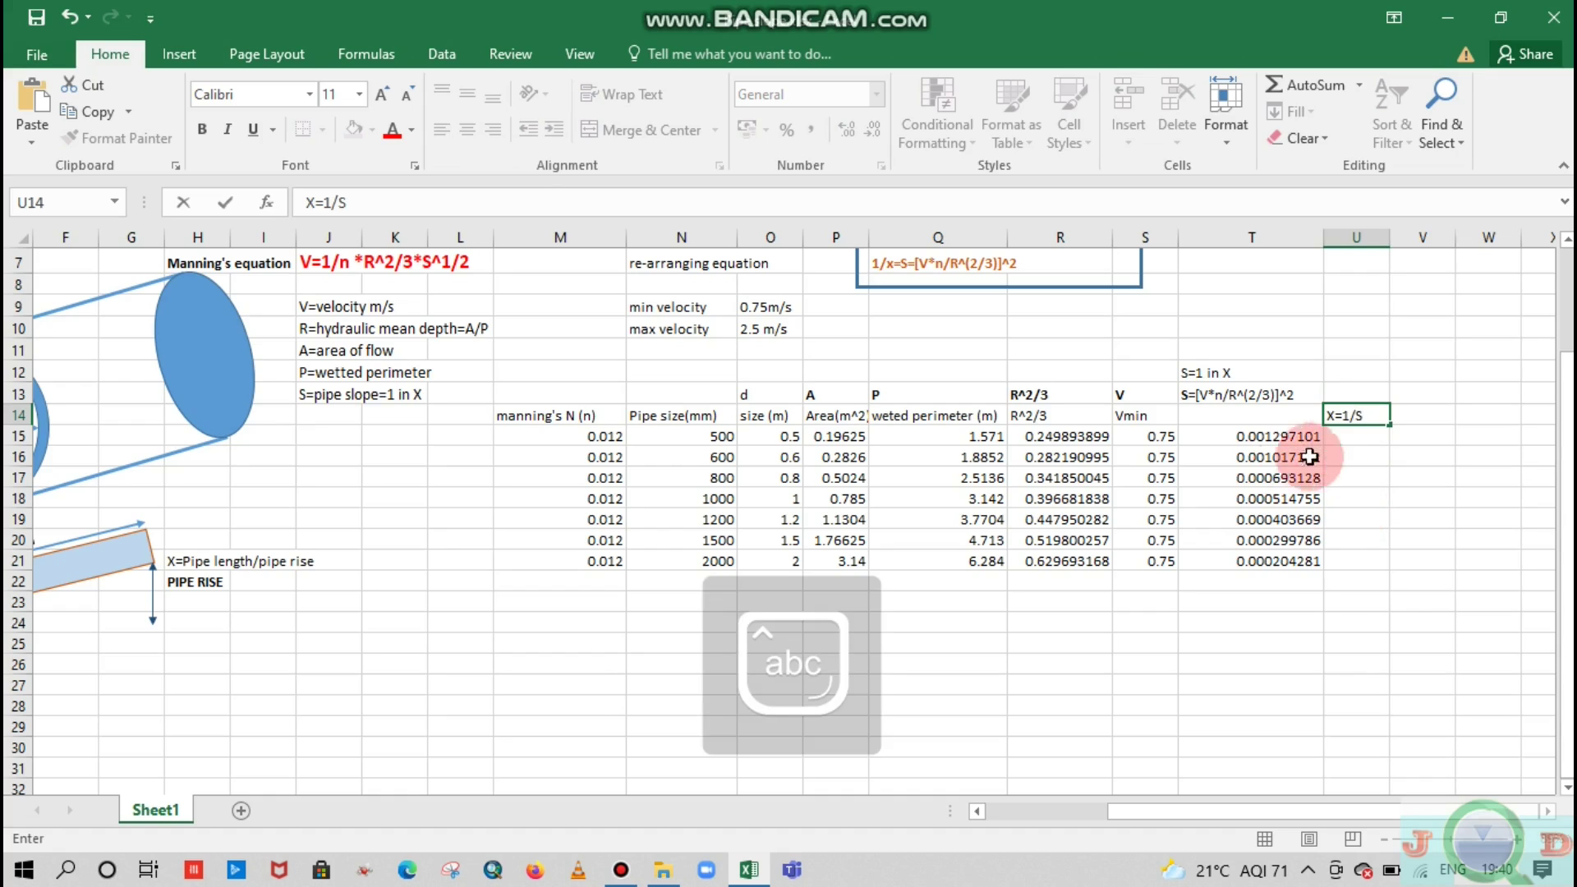
key(Return)
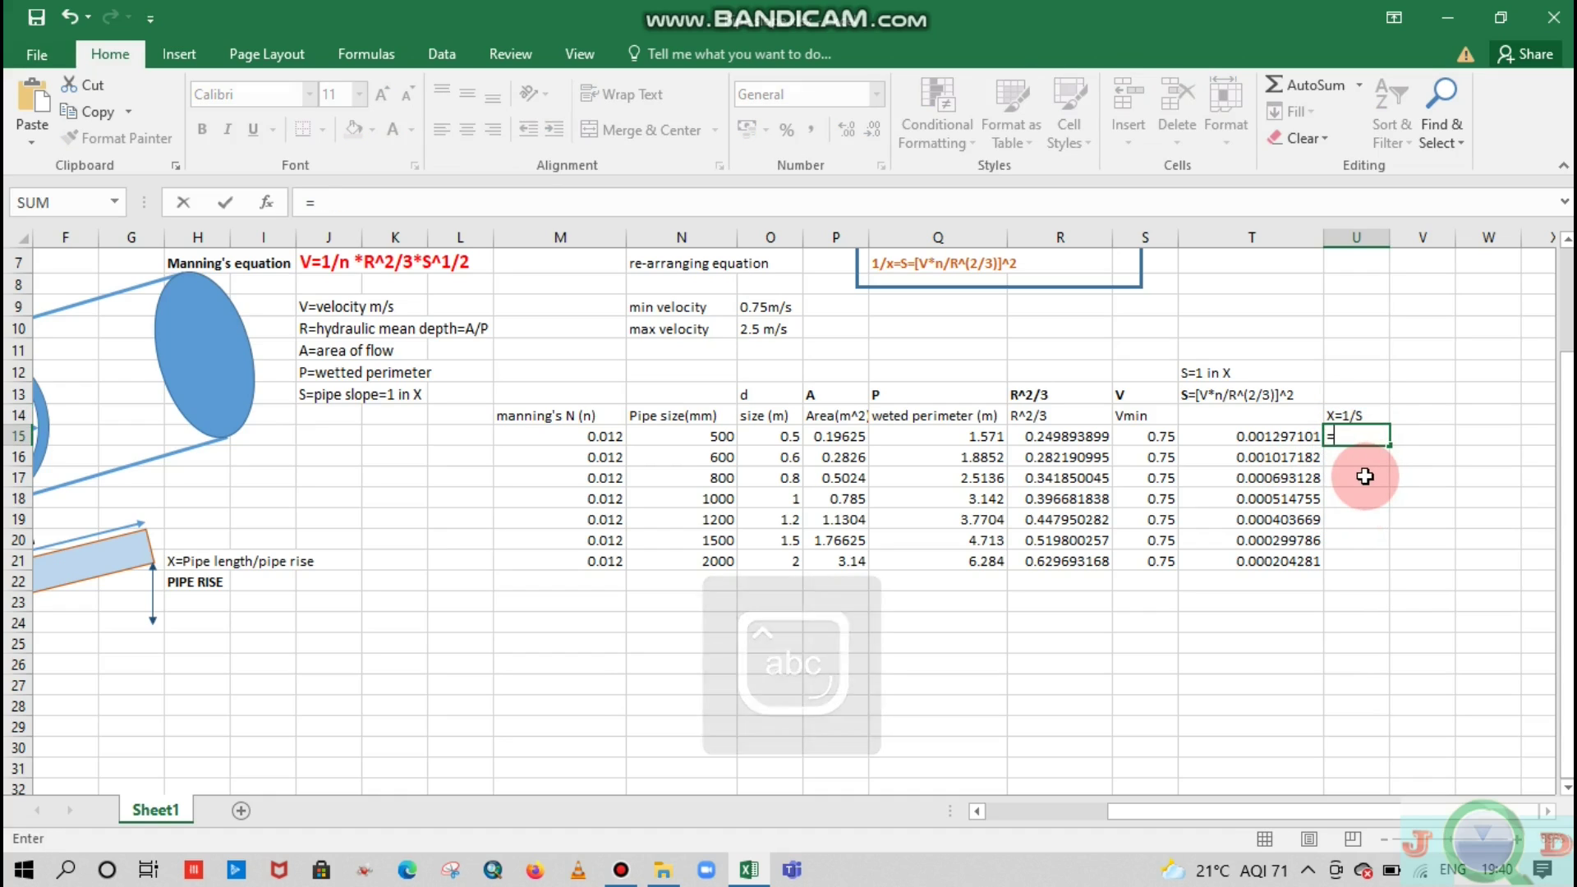
Step: Calculate X in U15 with =1/T15 and fill the formula down through U21
text(=)
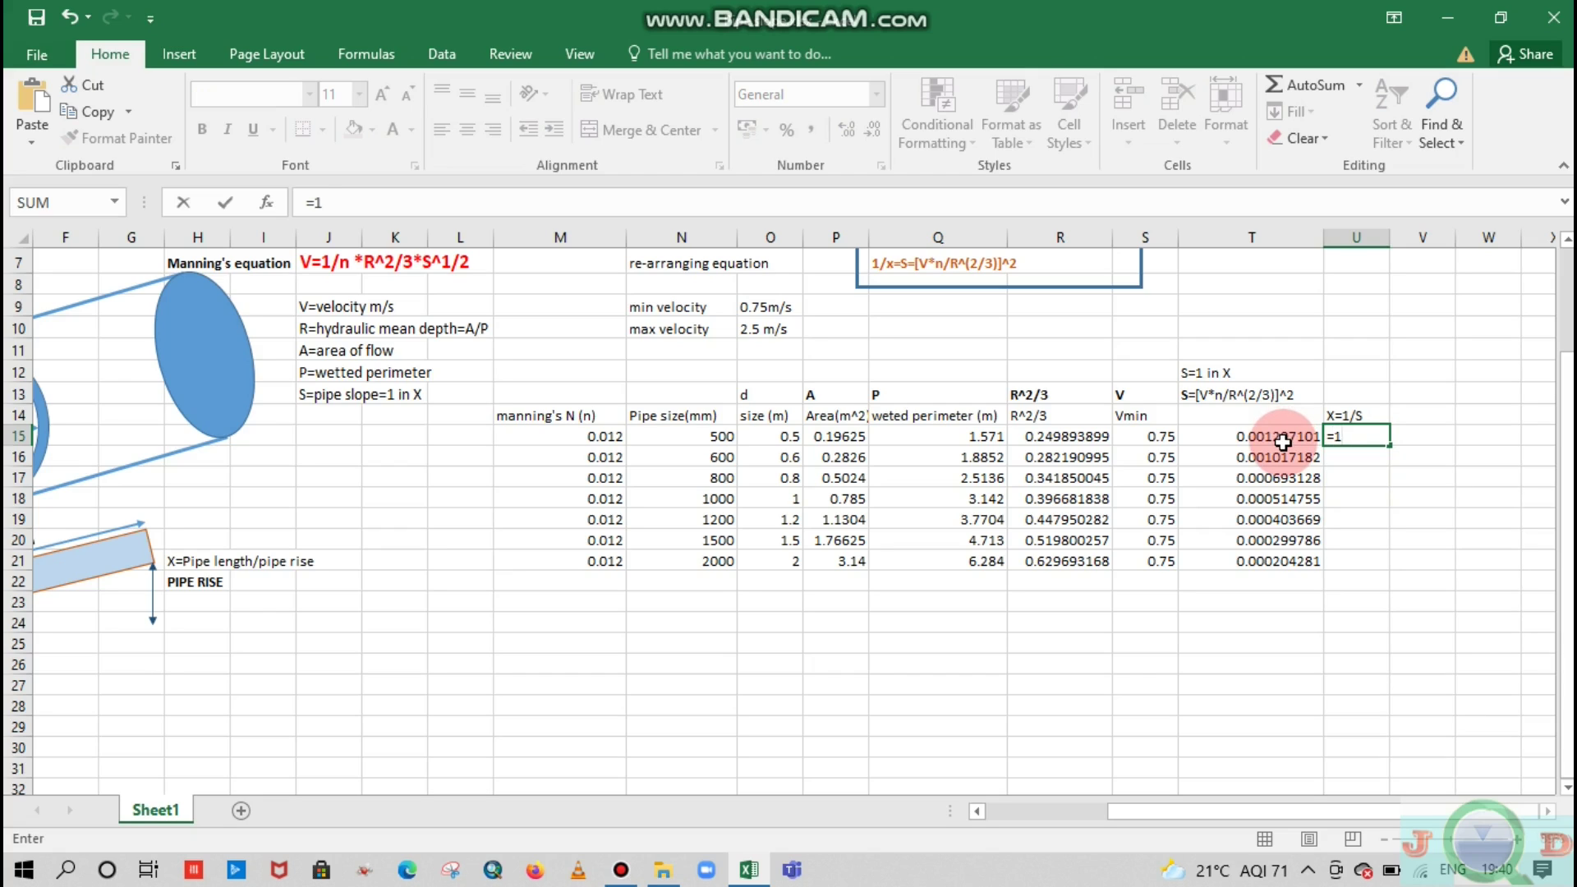
click(1272, 440)
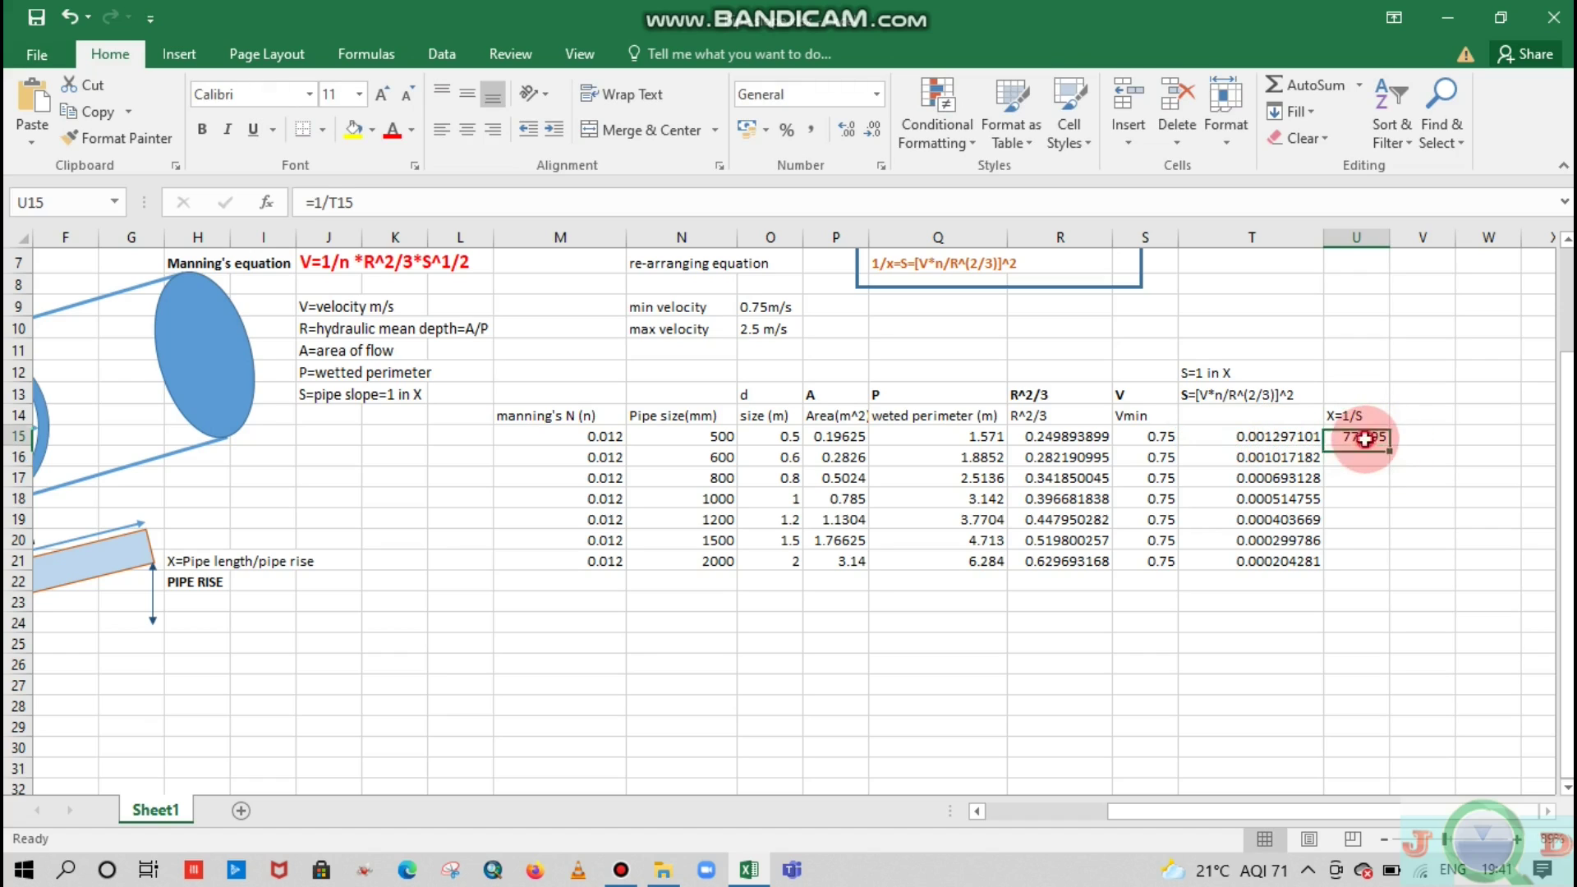
drag(1390, 449, 1369, 570)
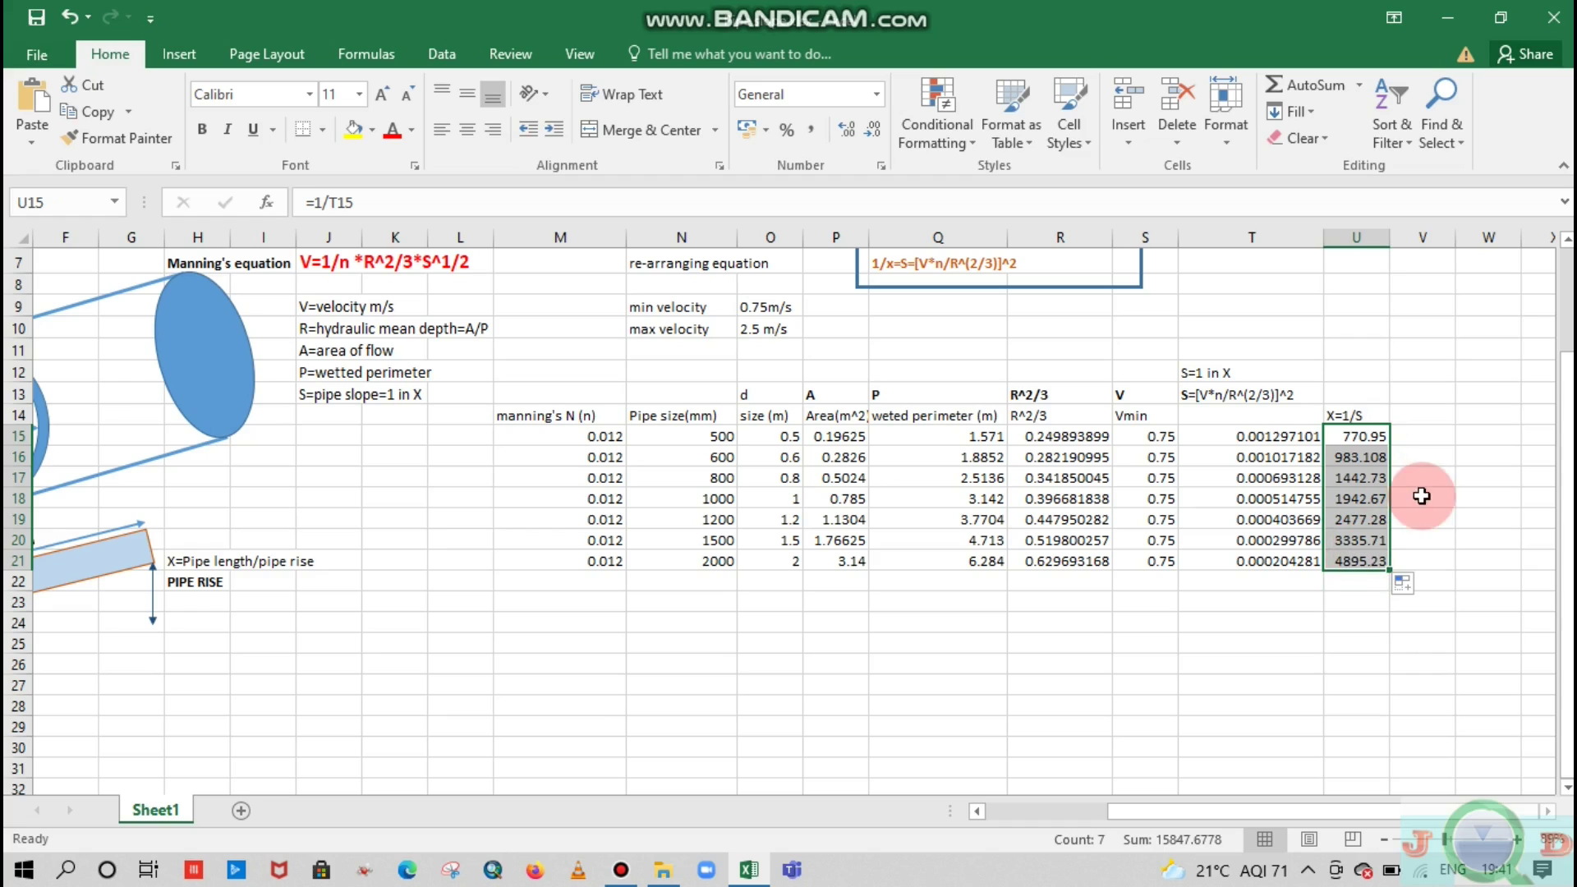
Step: Enter the label "Min velocity slope" in U13 above the X=1/S heading
click(1349, 395)
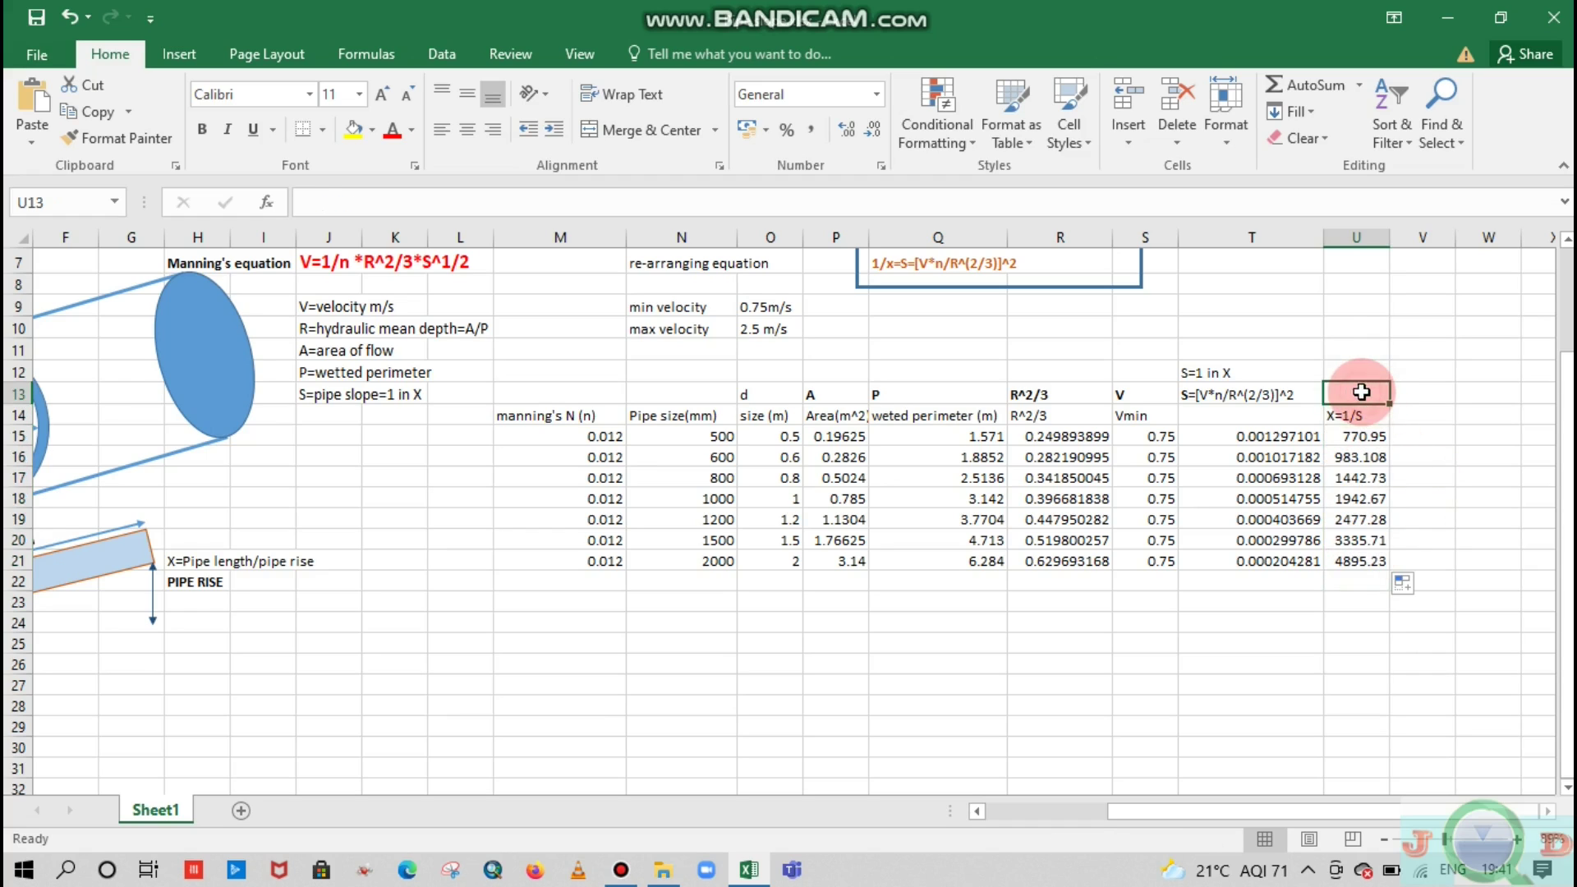
key(Caps_Lock)
text(M)
key(Caps_Lock)
text(i)
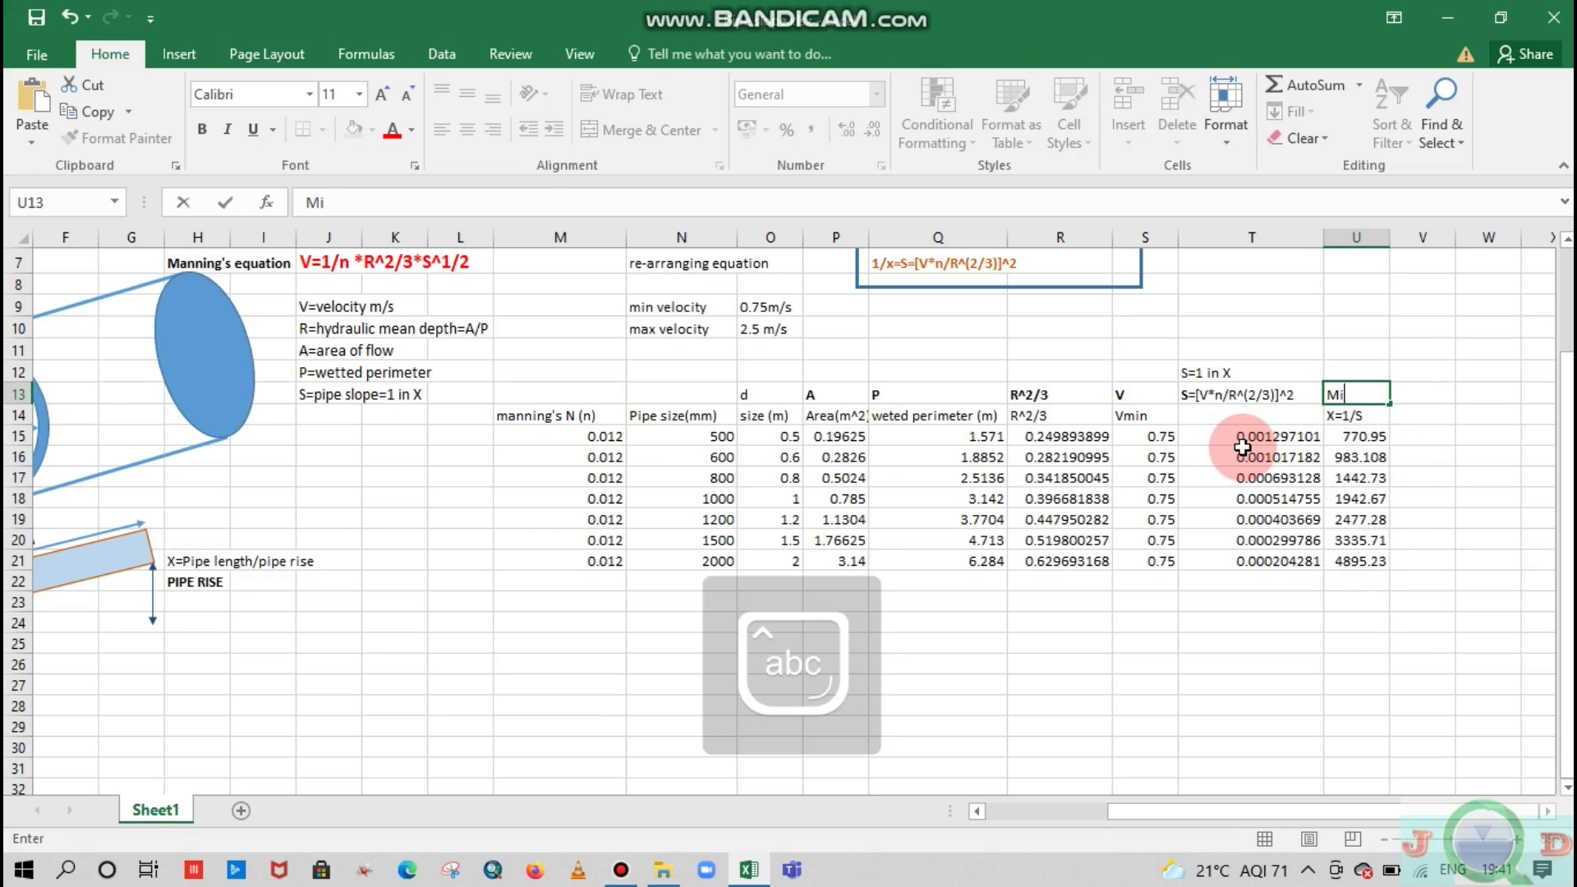
text(n velocity slope)
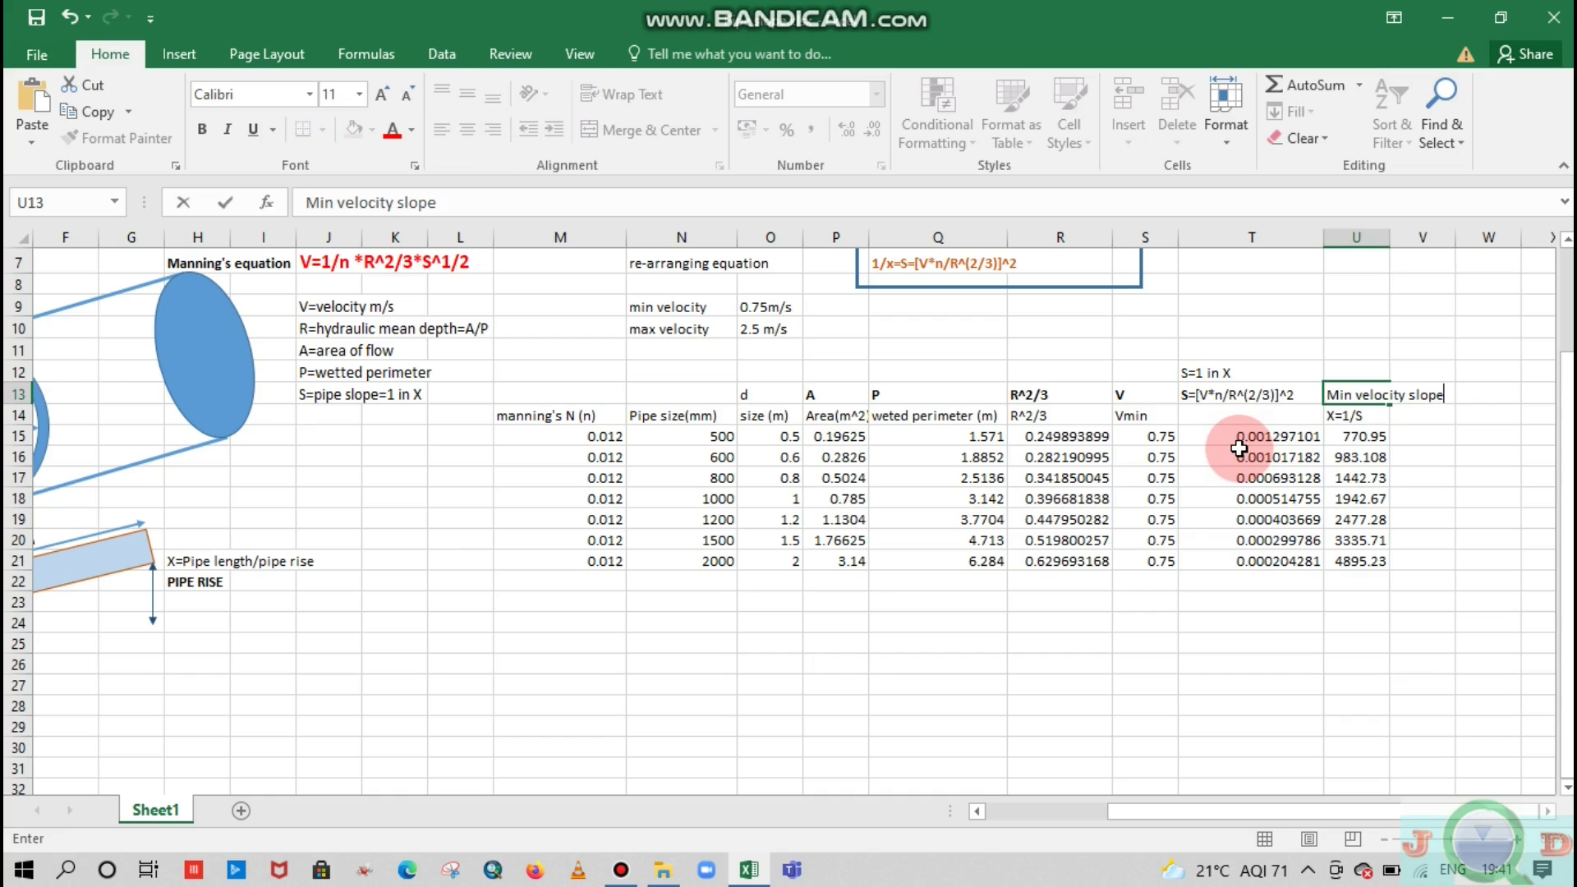
key(Return)
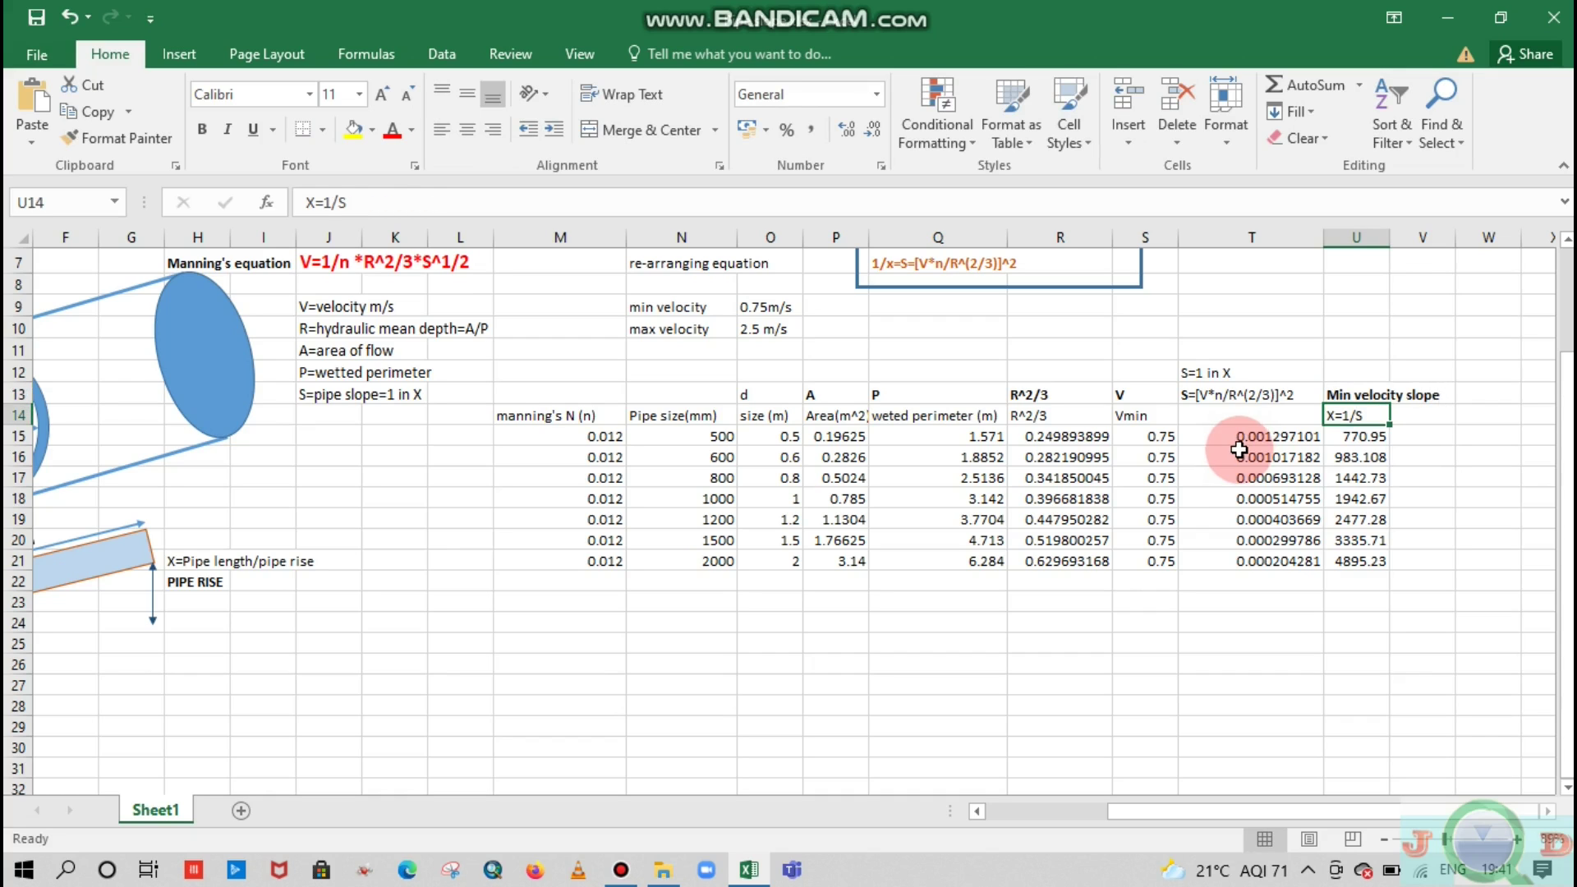
Step: Widen column U so the whole velocity slope label fits inside it
scroll(1558, 825, right, 3)
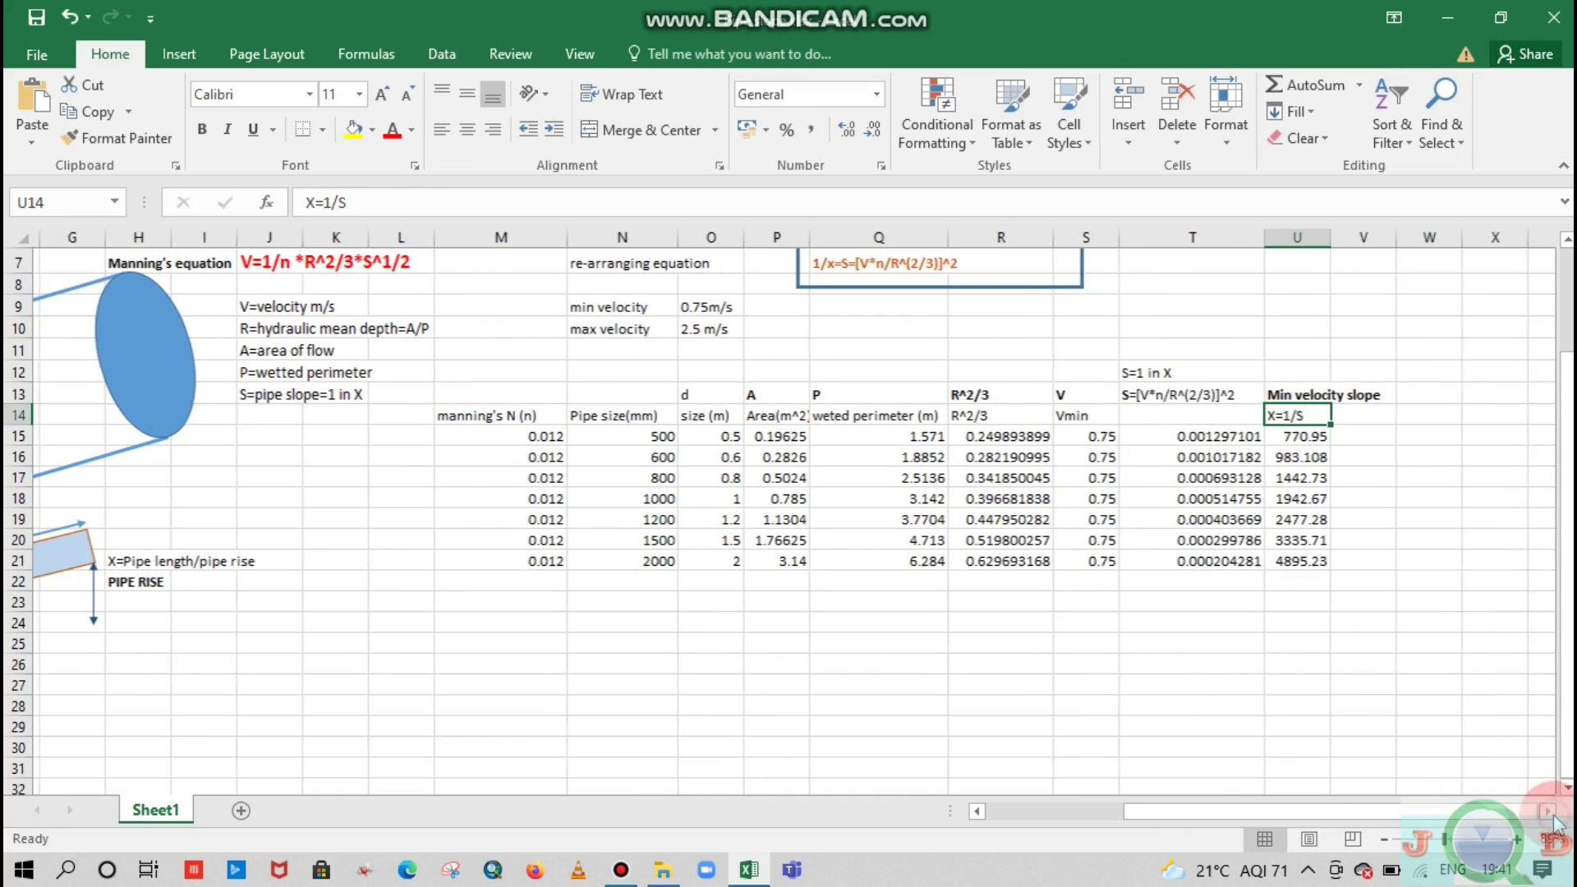
drag(1190, 238, 1256, 235)
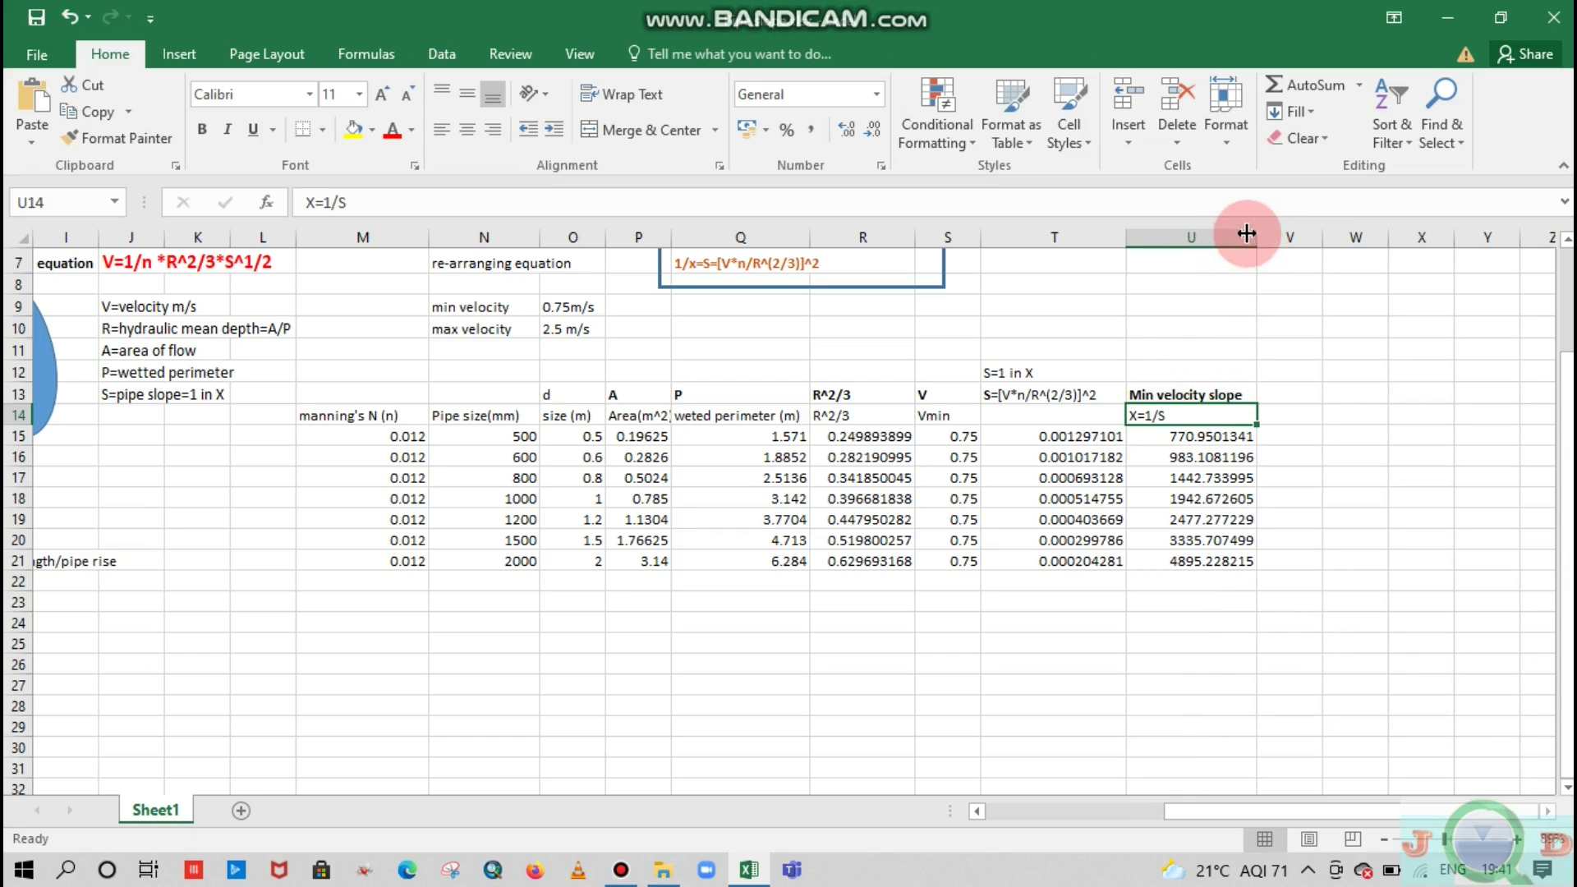
click(1342, 501)
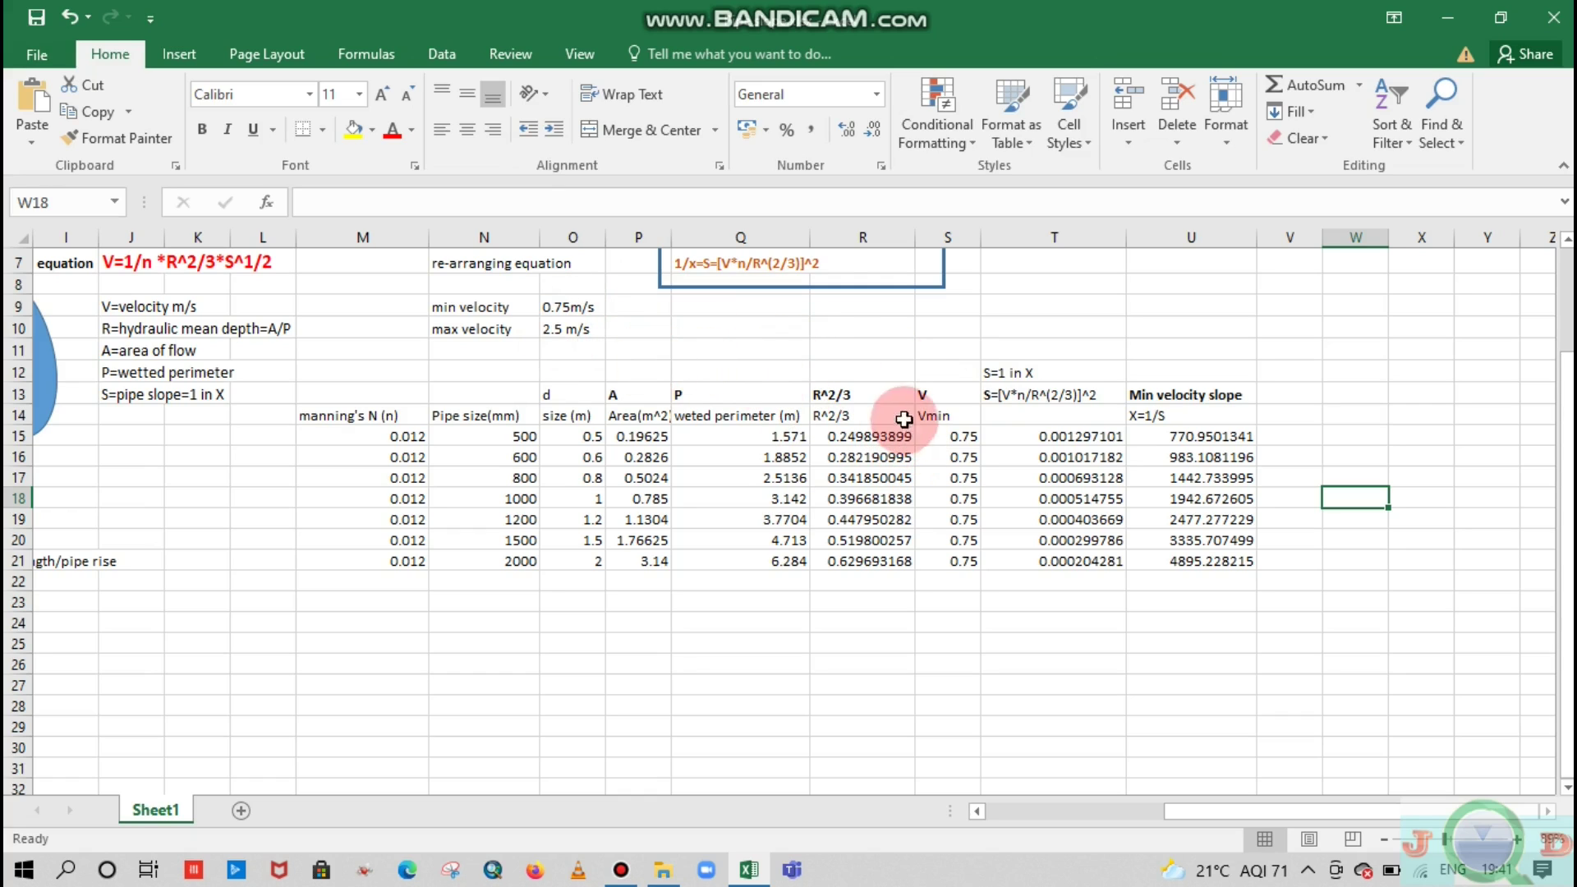
Step: Change the velocity heading in S14 to "Vmax", enter 2.5 in S15 and fill it down through S21
click(949, 415)
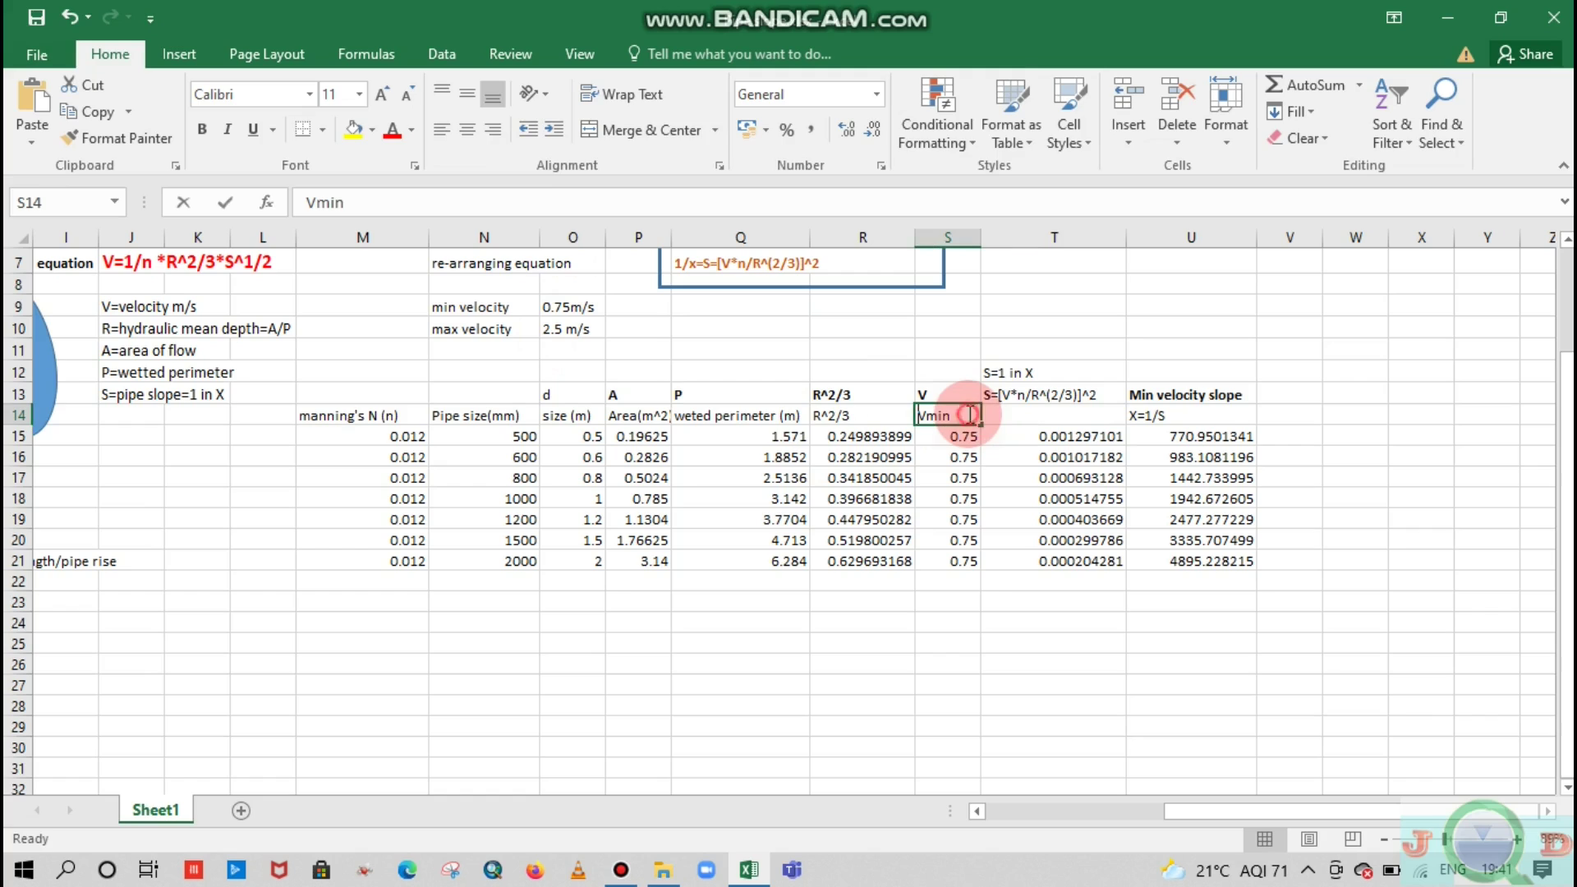
double_click(972, 415)
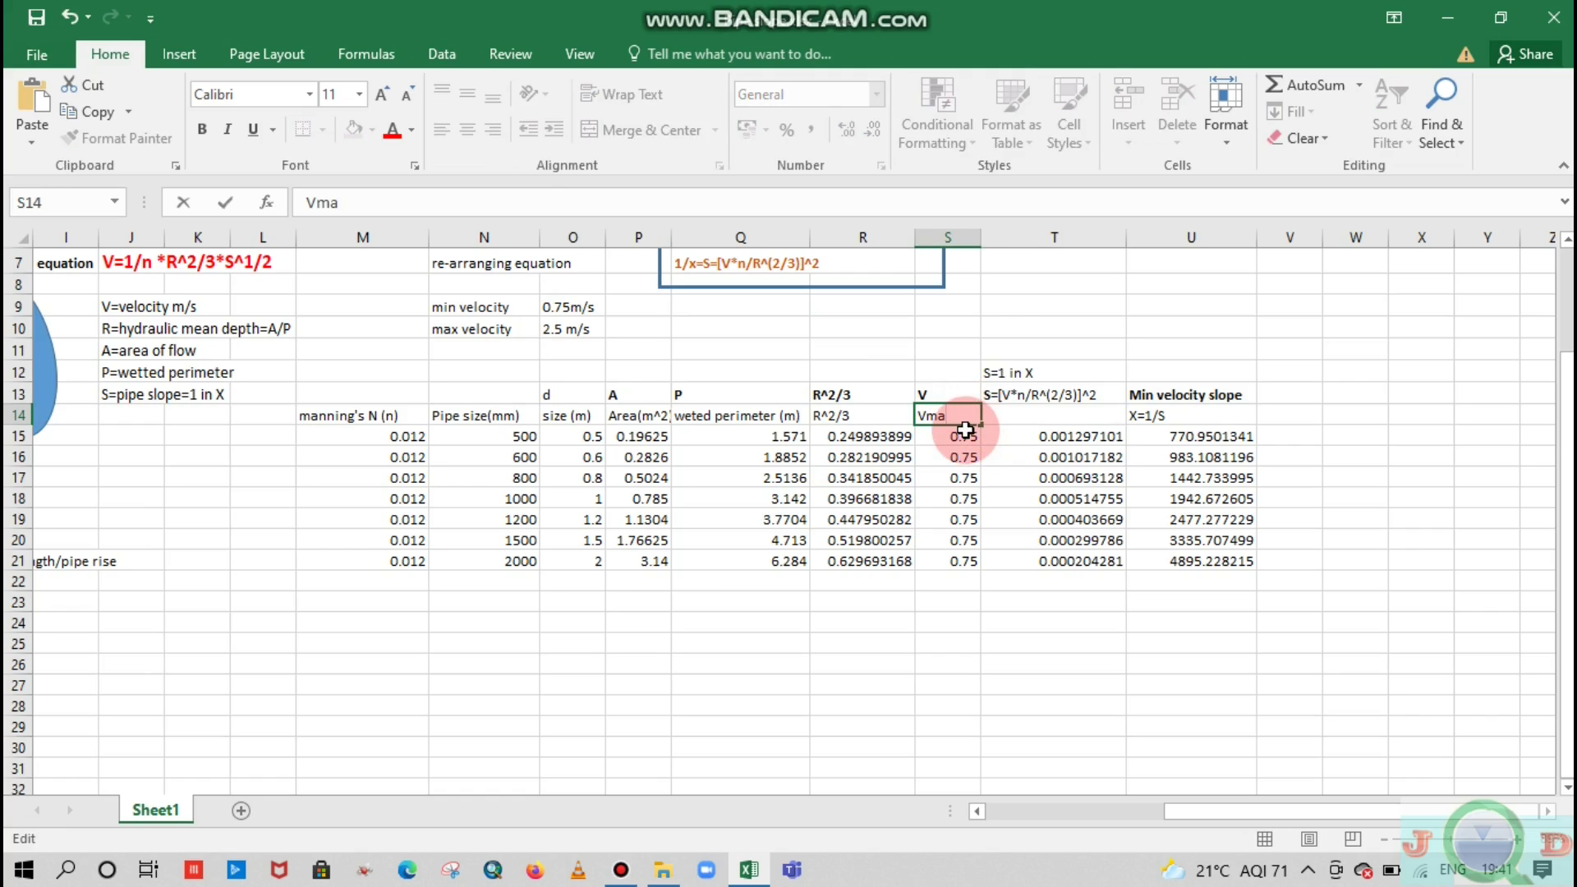
click(961, 434)
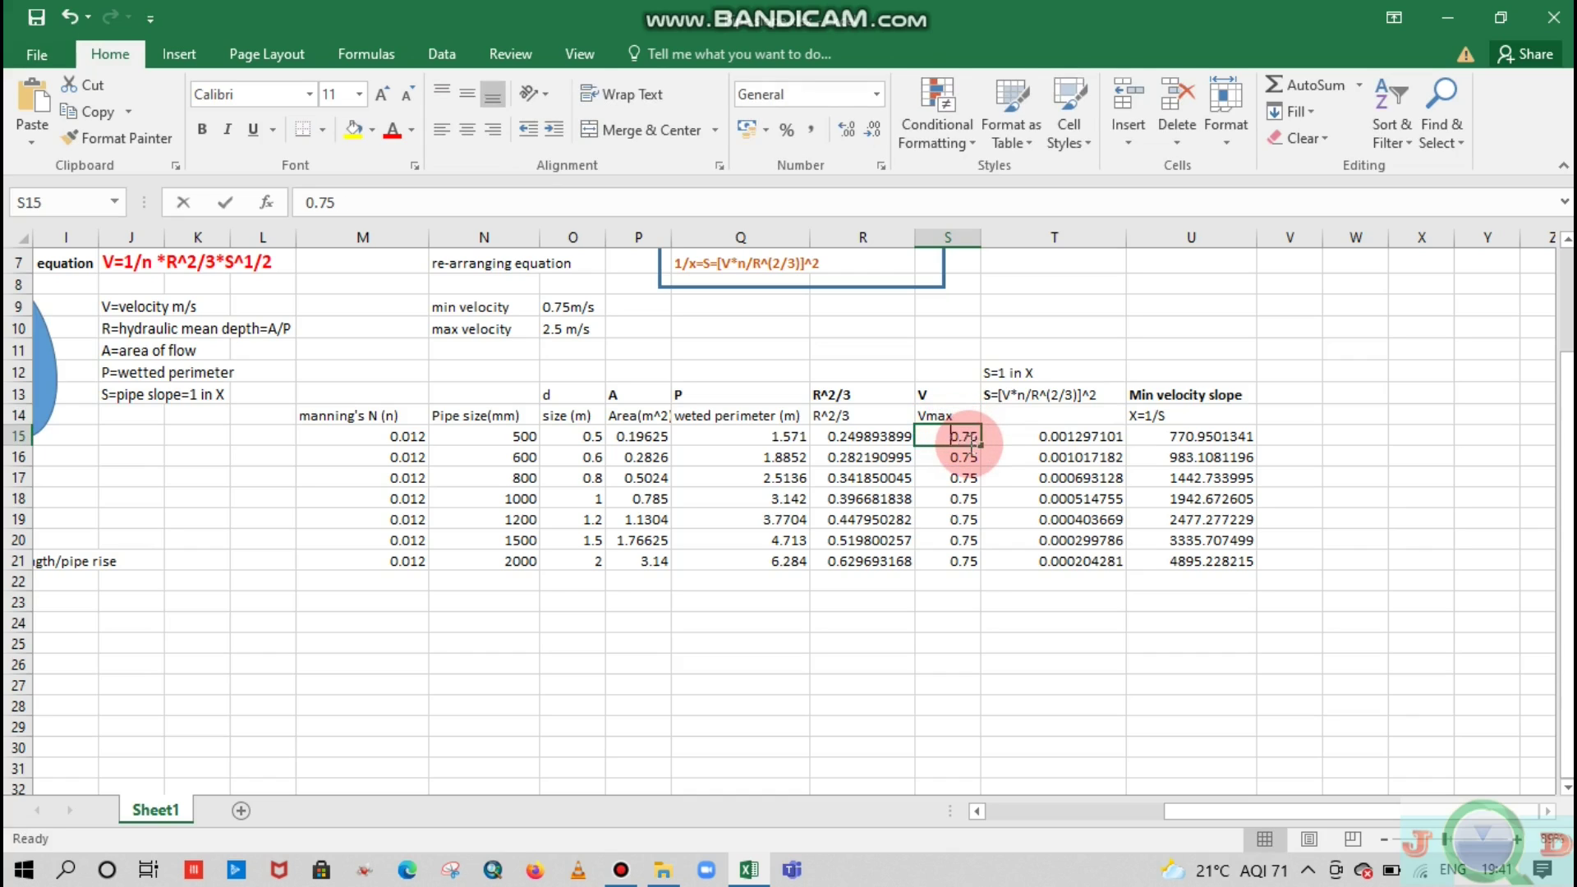
text(2.5)
key(Return)
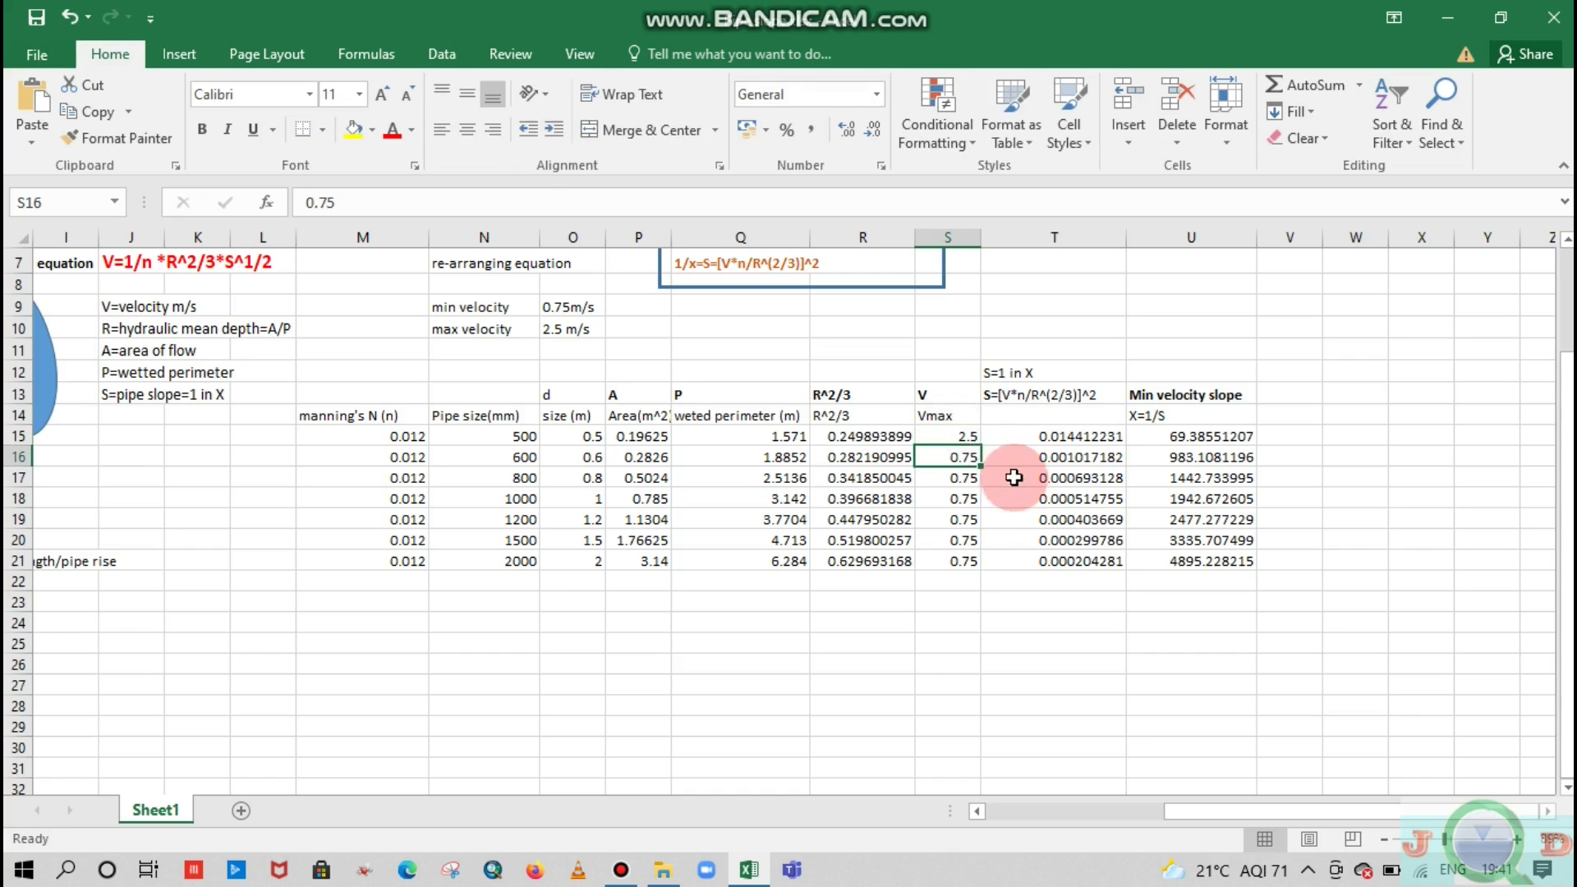
click(970, 433)
drag(982, 448, 980, 567)
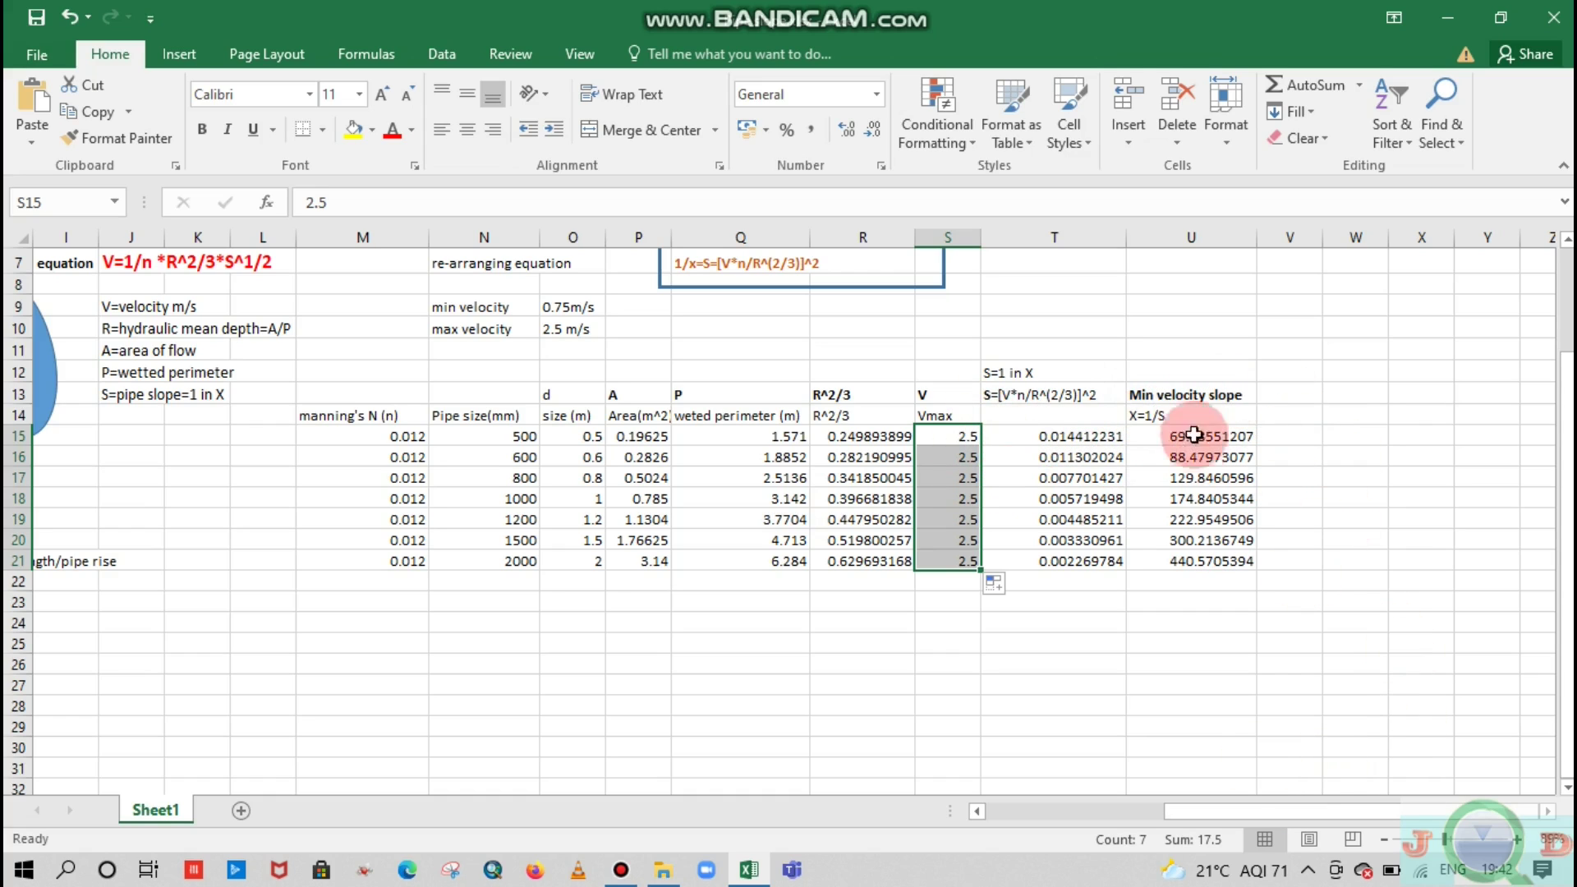
Step: Change the slope label in U13 to read "max velocity slope"
click(1146, 394)
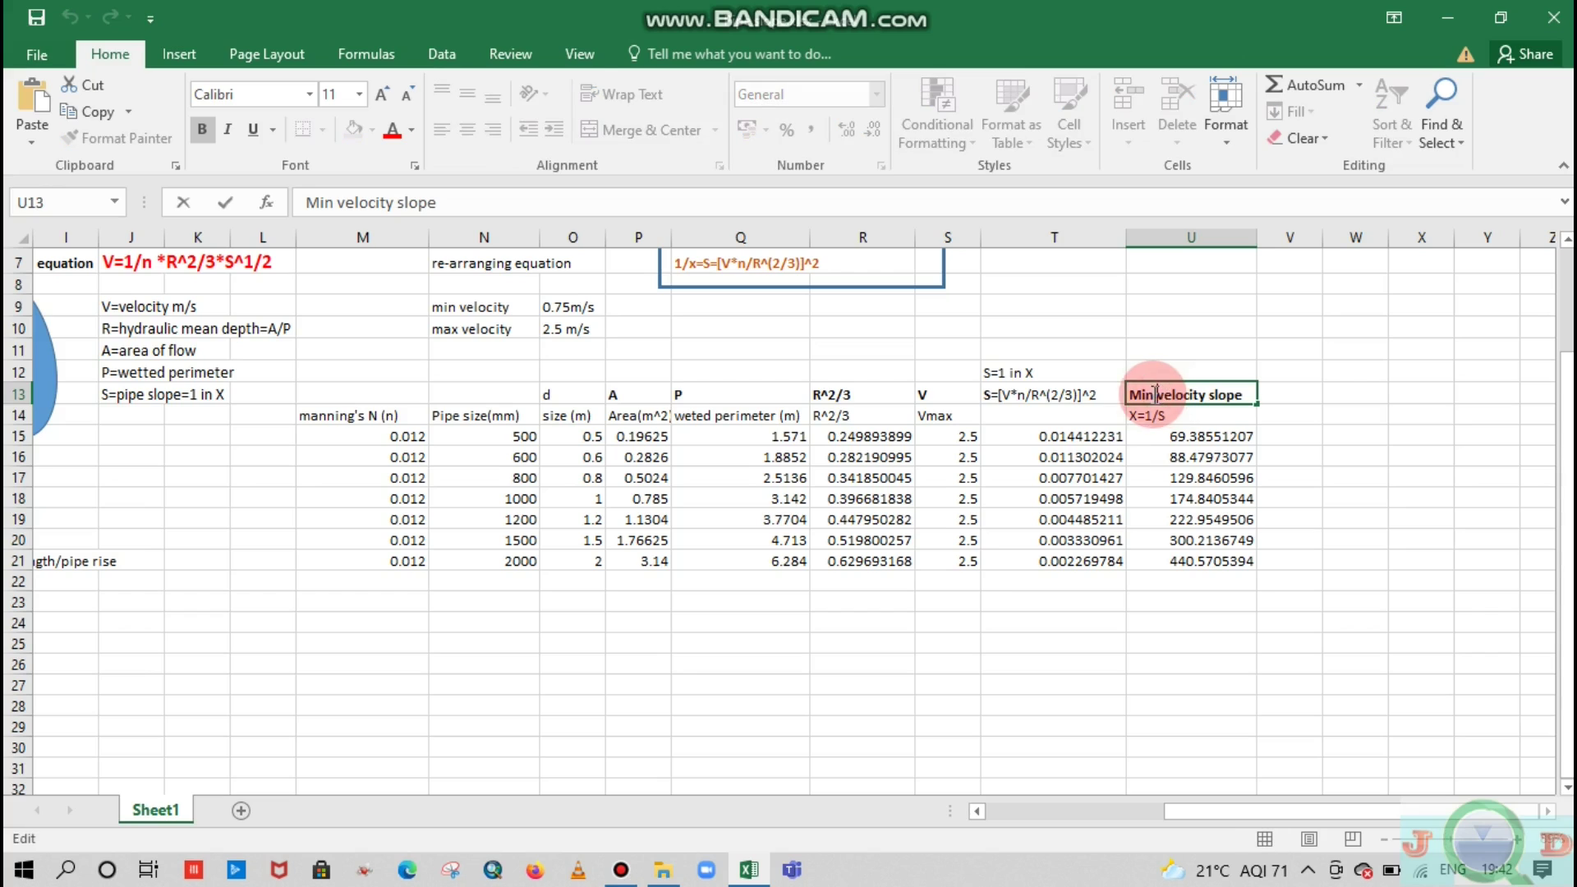
double_click(1134, 391)
text(max)
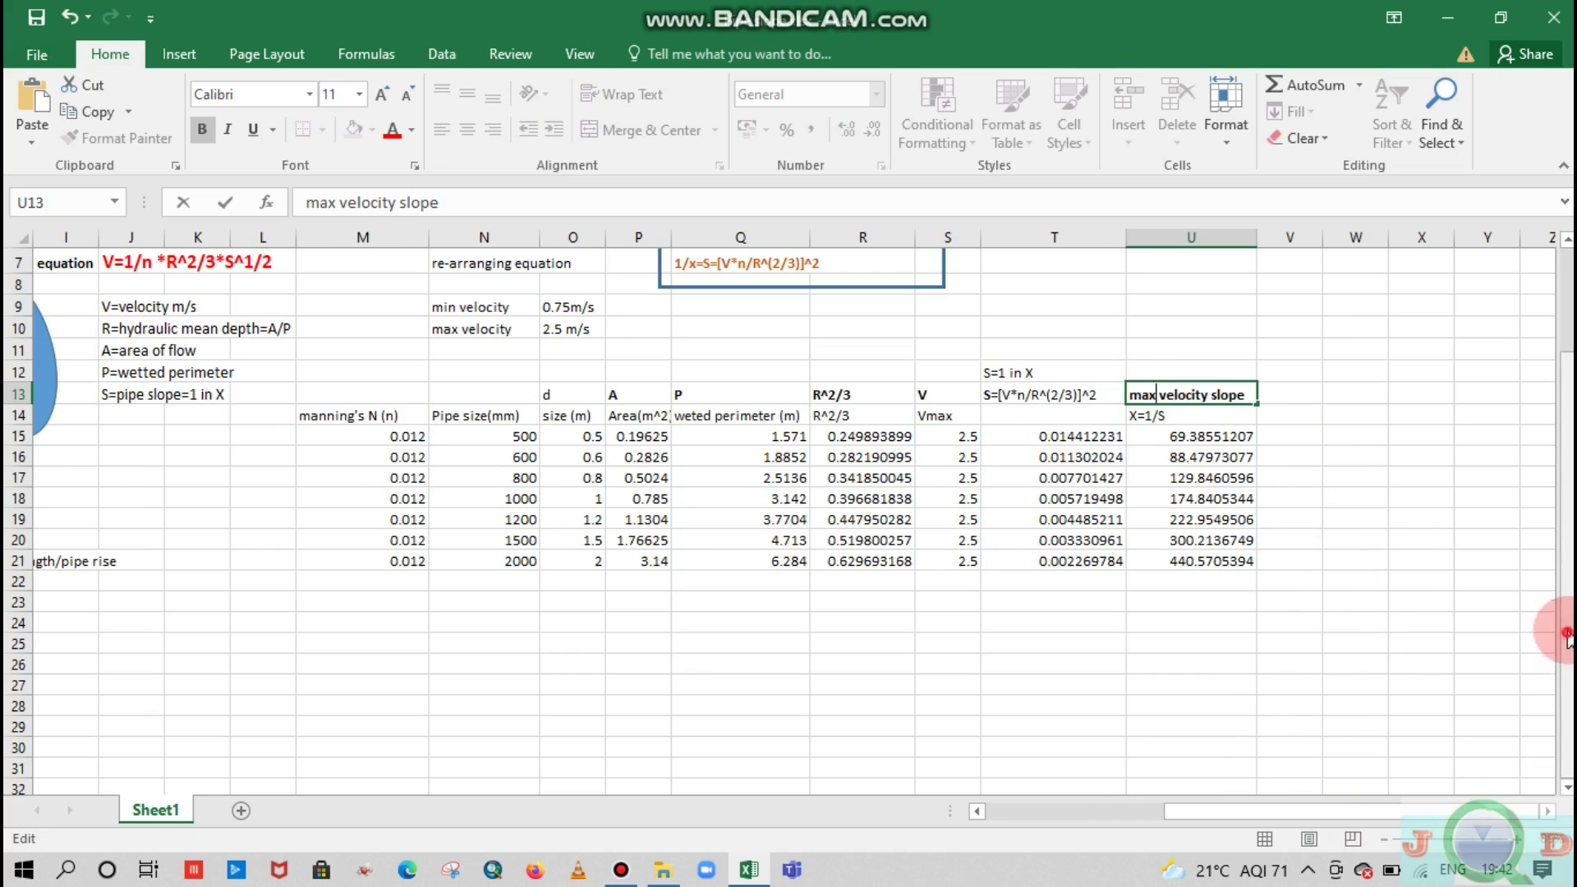
drag(1568, 637, 1568, 620)
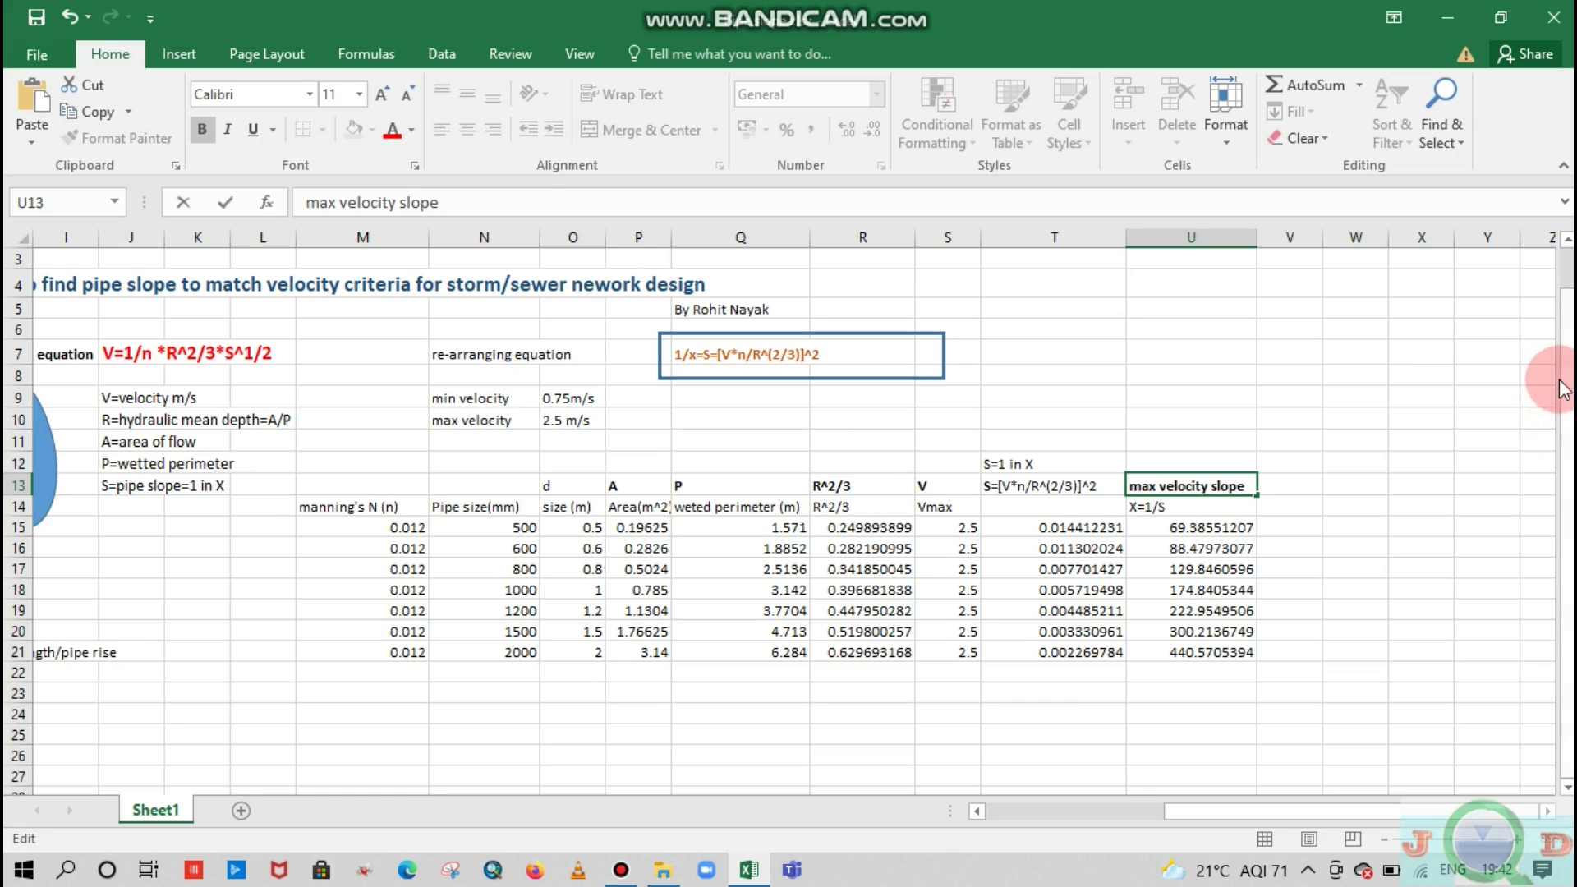
drag(1566, 424, 890, 6)
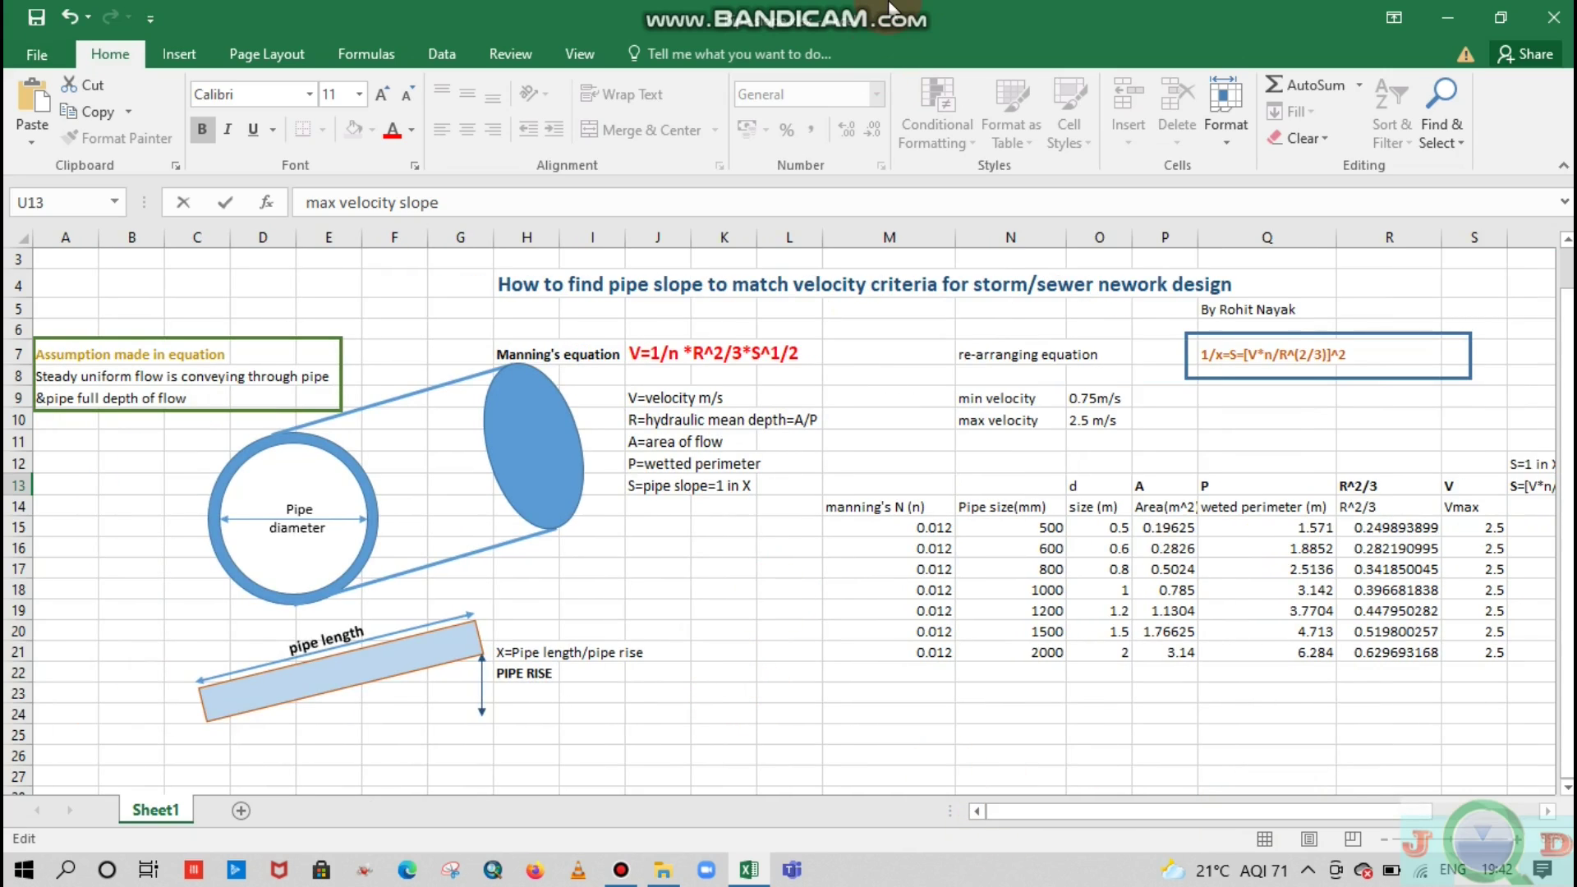